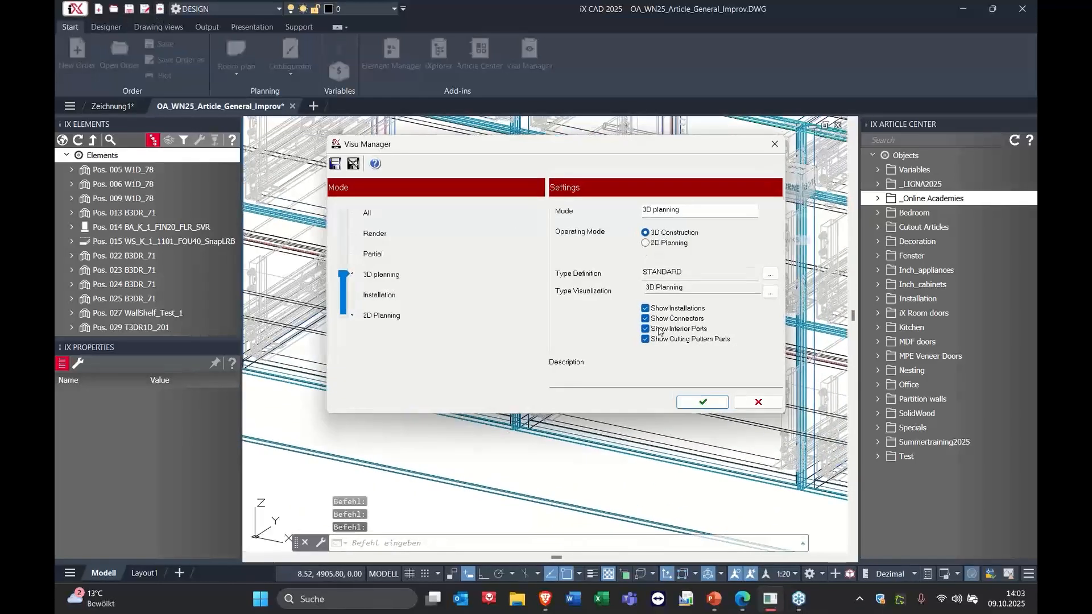
Step: Close the Visu Manager without changes and open the end base drawer cabinet B3DR_71 for modification in the Article Designer
click(775, 142)
middle_drag(456, 364, 632, 394)
scroll(480, 332, up, 3)
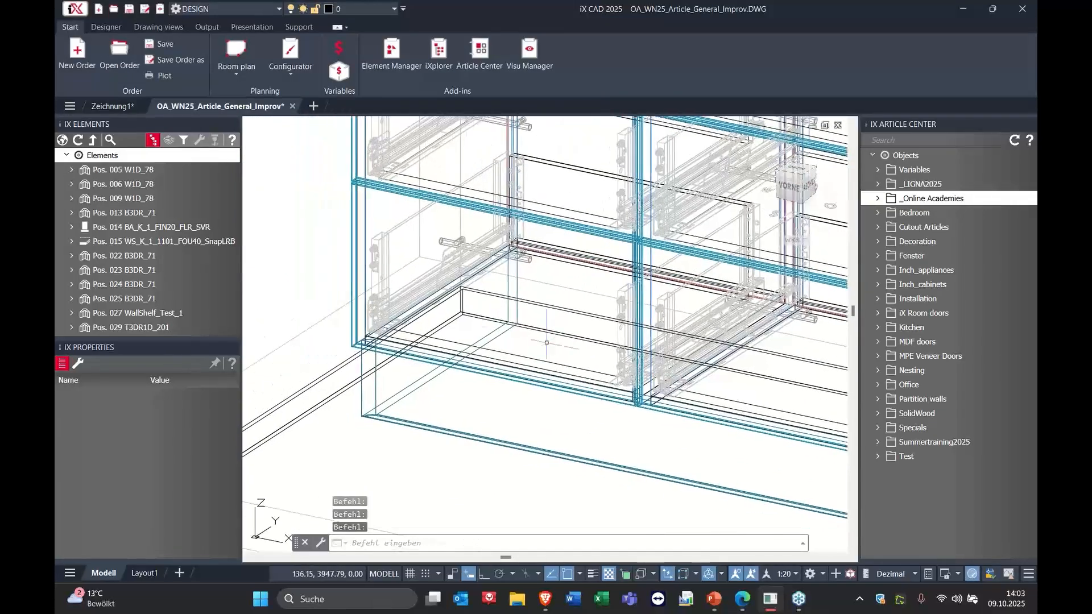
scroll(494, 333, down, 3)
scroll(494, 334, up, 2)
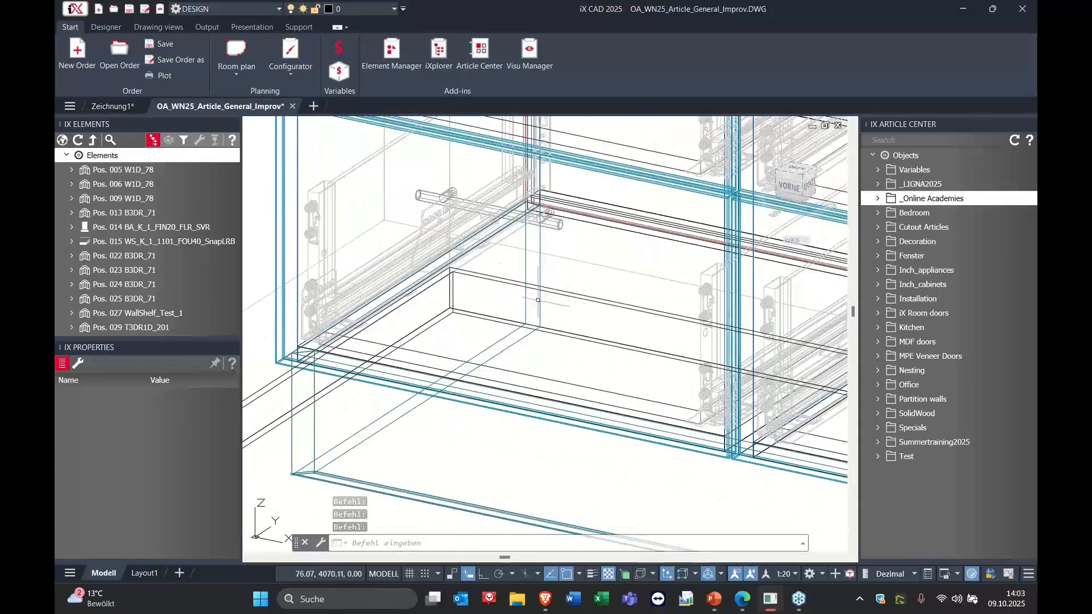
right_click(582, 245)
click(607, 283)
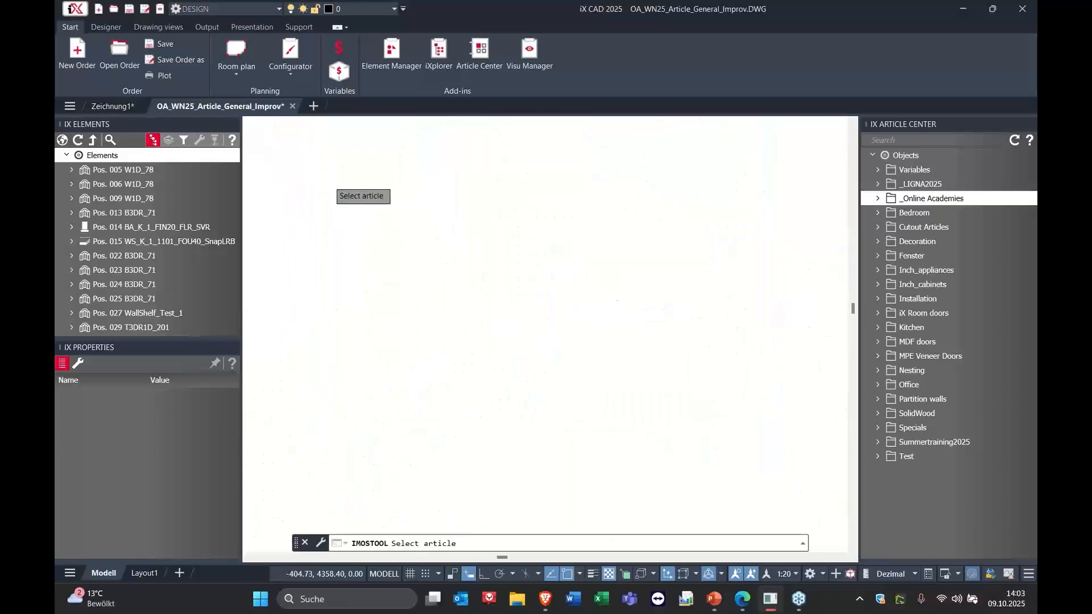
scroll(551, 315, down, 5)
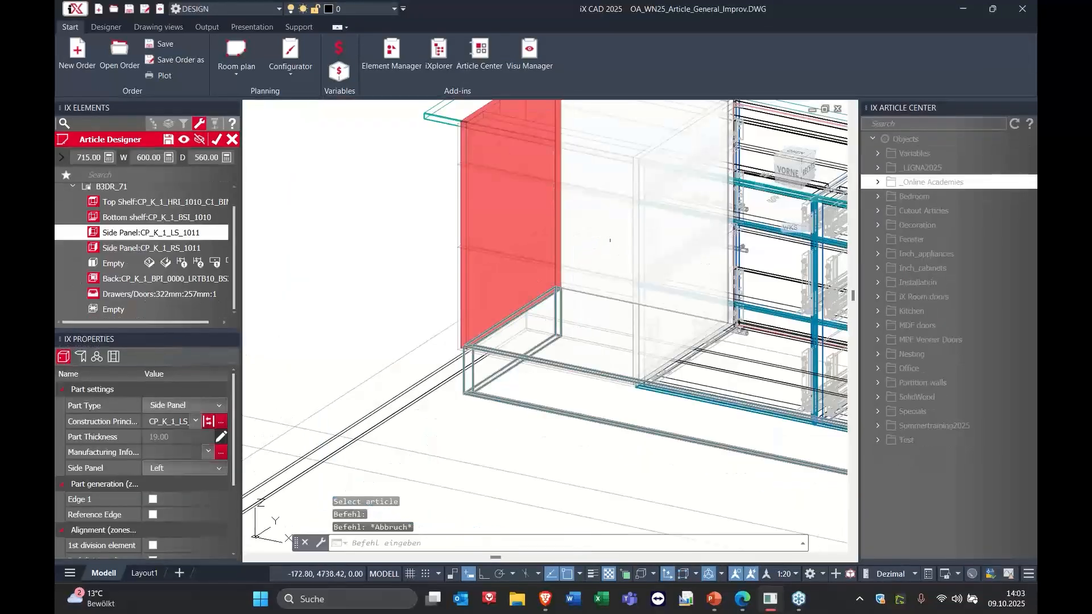
middle_drag(614, 249, 507, 307)
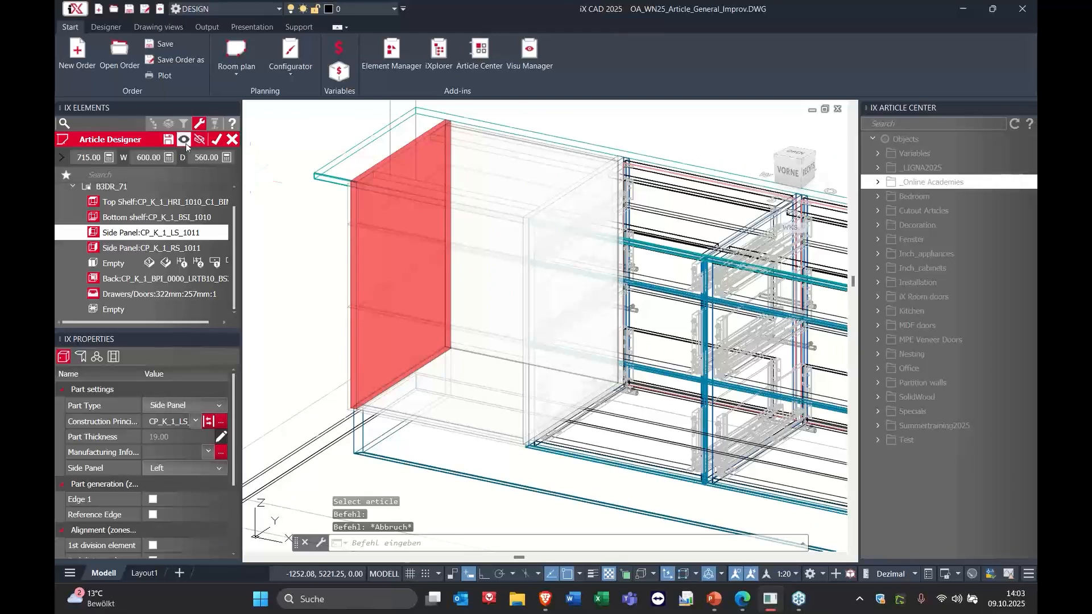
Step: Isolate the drawer cabinet from the surrounding kitchen and turn on the display of its construction
click(184, 139)
middle_drag(494, 305, 522, 312)
click(199, 140)
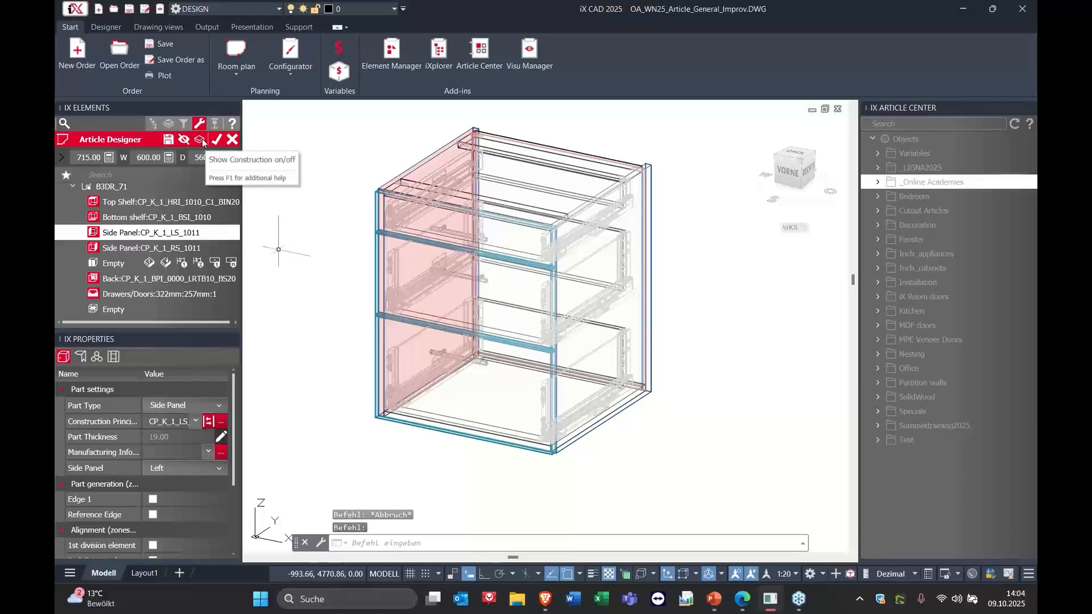
mouse_move(572, 364)
middle_down()
mouse_move(644, 373)
mouse_move(606, 351)
mouse_move(622, 370)
mouse_move(570, 383)
mouse_move(563, 353)
mouse_move(534, 342)
middle_up()
scroll(528, 397, up, 2)
Step: Examine the bottom shelf's construction principle CP_K_1_BSI_1010 and its part definition PD_K_1_BS_1010, including materials, edges and connection situations
click(154, 238)
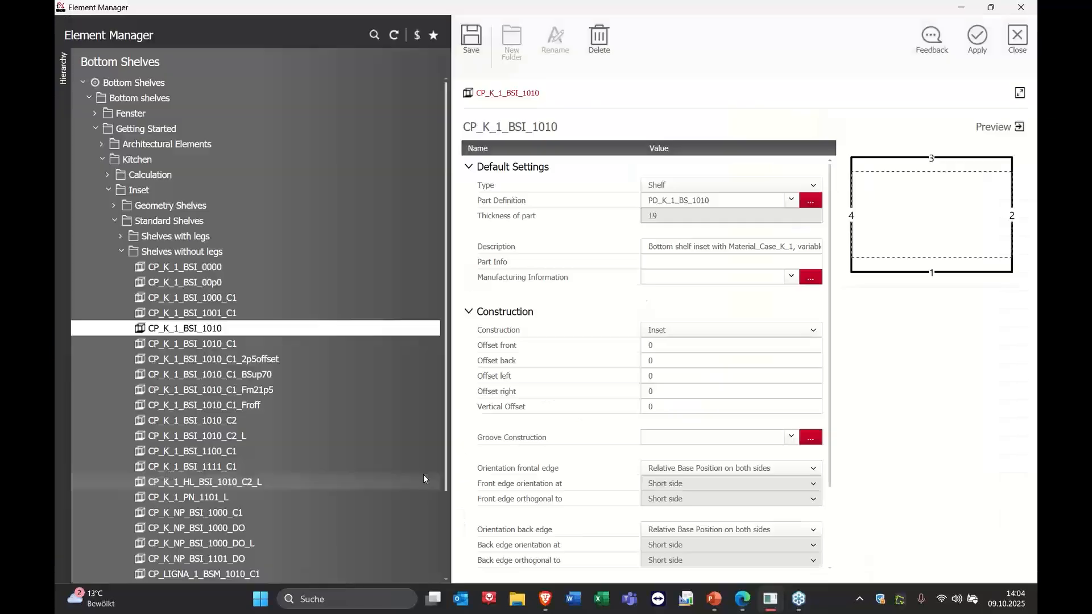
scroll(551, 271, down, 3)
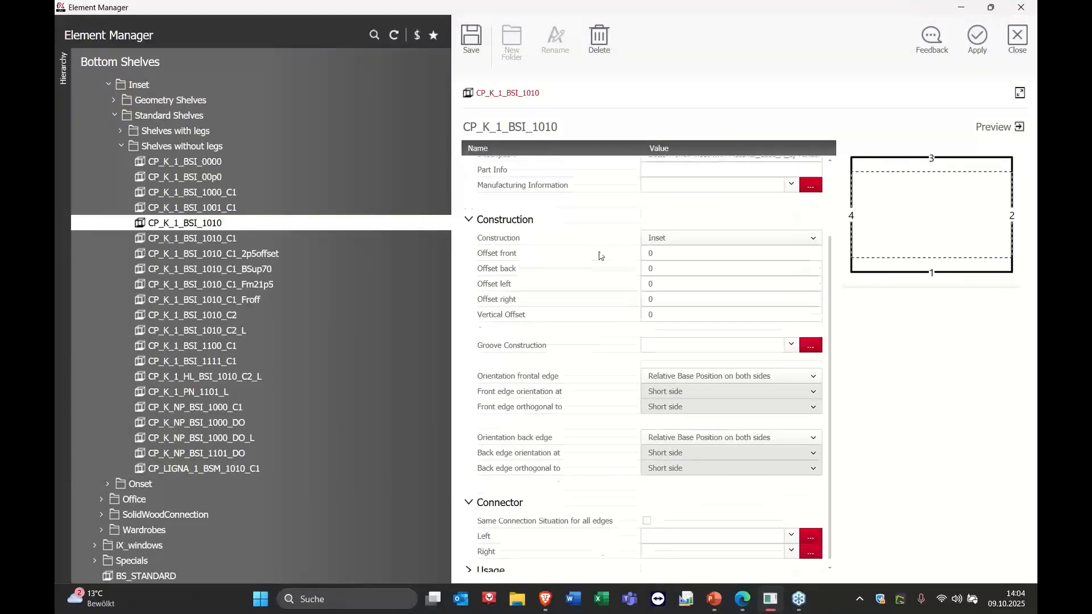
scroll(558, 279, up, 3)
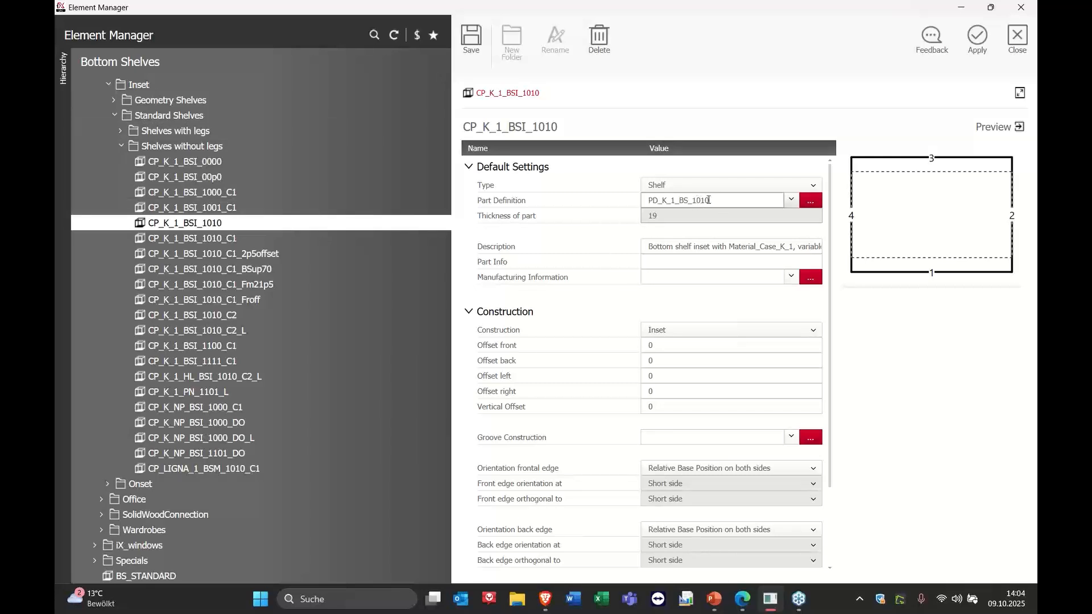
click(810, 202)
scroll(537, 388, down, 3)
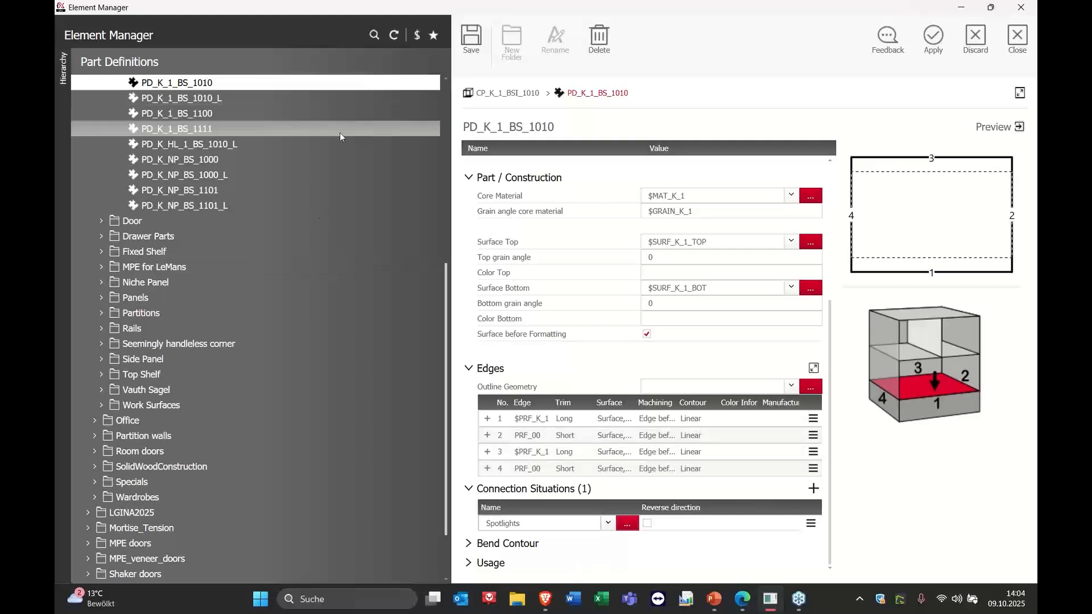
scroll(551, 371, up, 2)
scroll(560, 370, down, 2)
scroll(555, 341, up, 1)
scroll(599, 307, down, 1)
scroll(597, 305, up, 7)
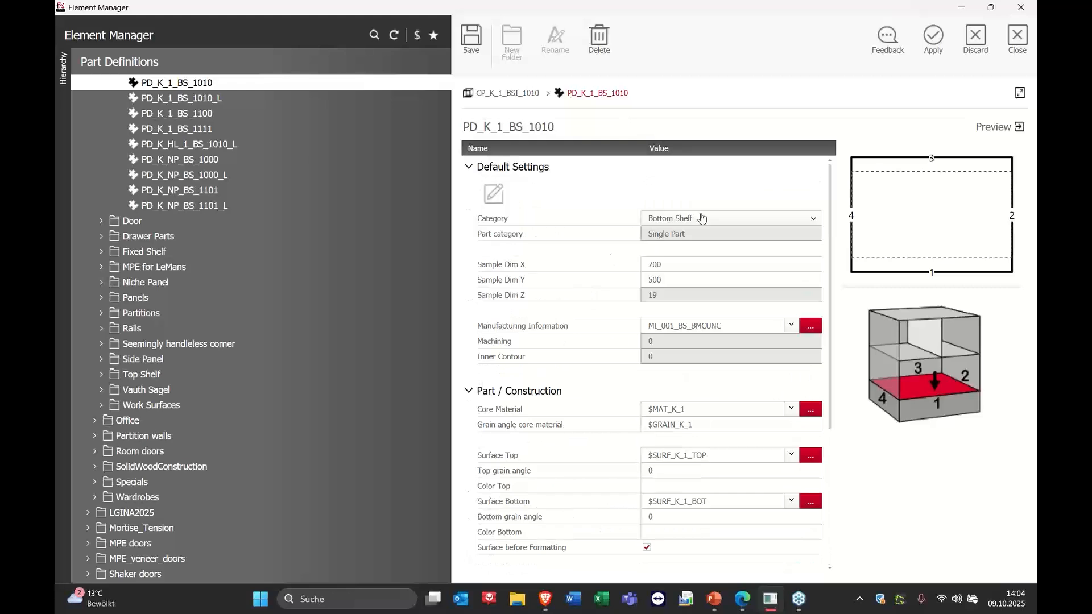
click(1017, 37)
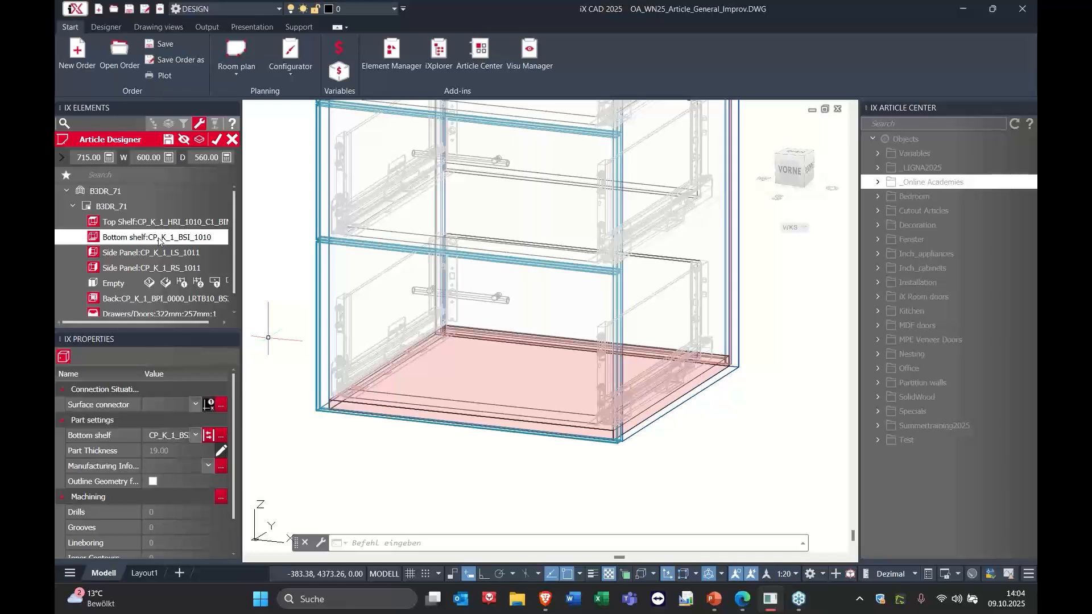
Step: For the bottom shelf's surface connector, select the connection situation Base_Height_Adjusters_K from the Kitchen Adjusters in the Getting Started library
middle_drag(536, 398, 562, 404)
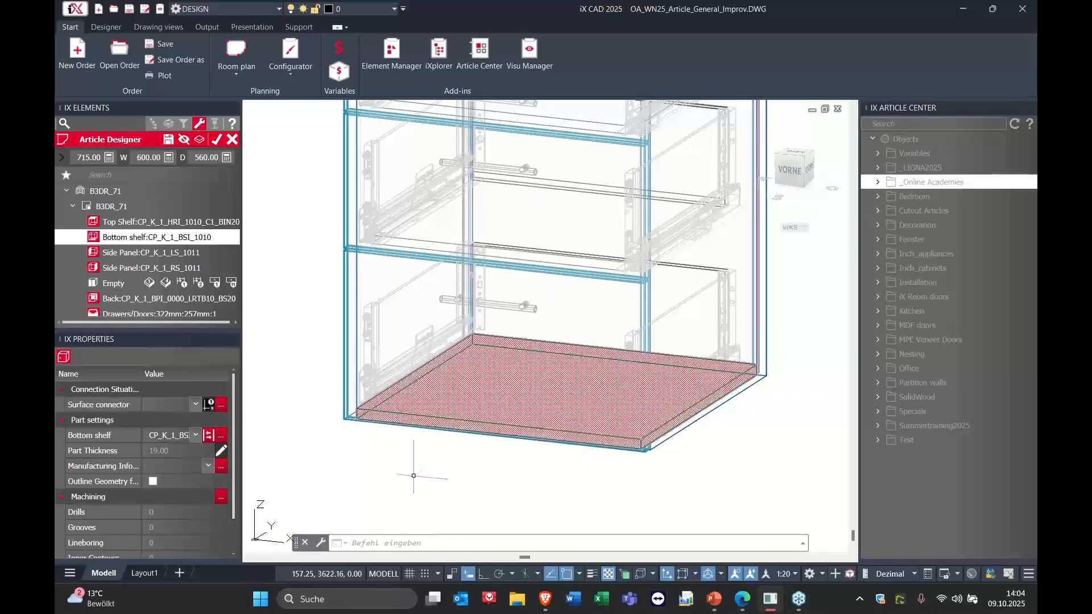
middle_drag(413, 472, 406, 401)
scroll(406, 400, up, 2)
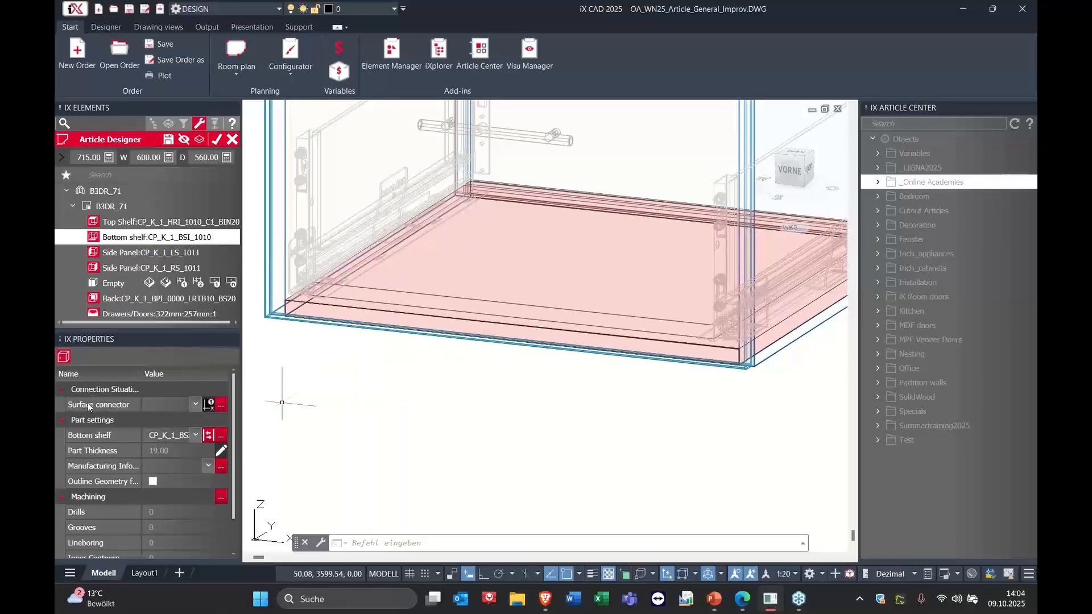
click(222, 405)
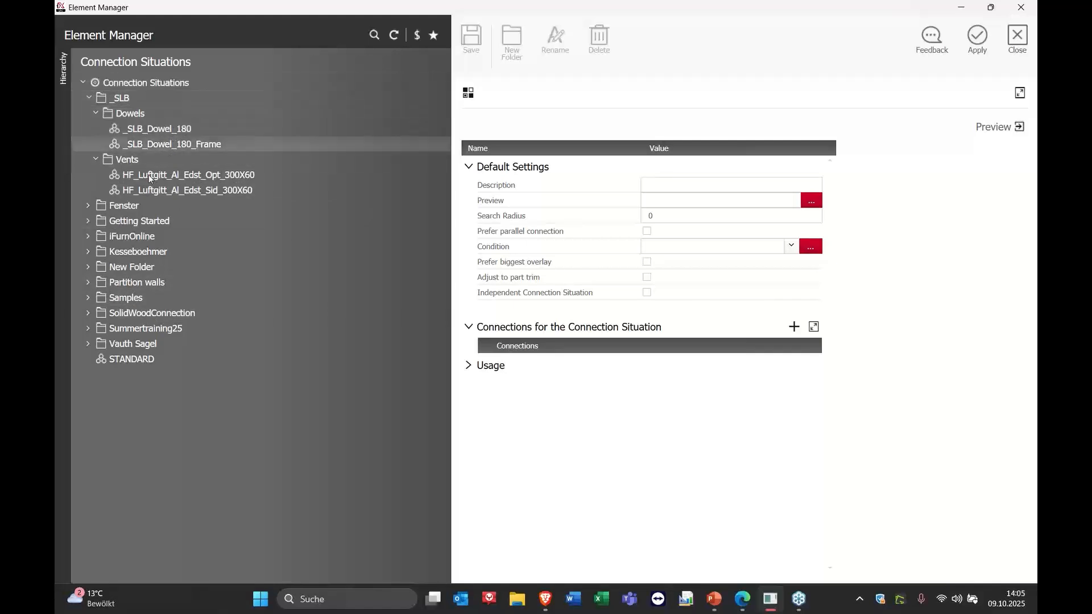
click(89, 222)
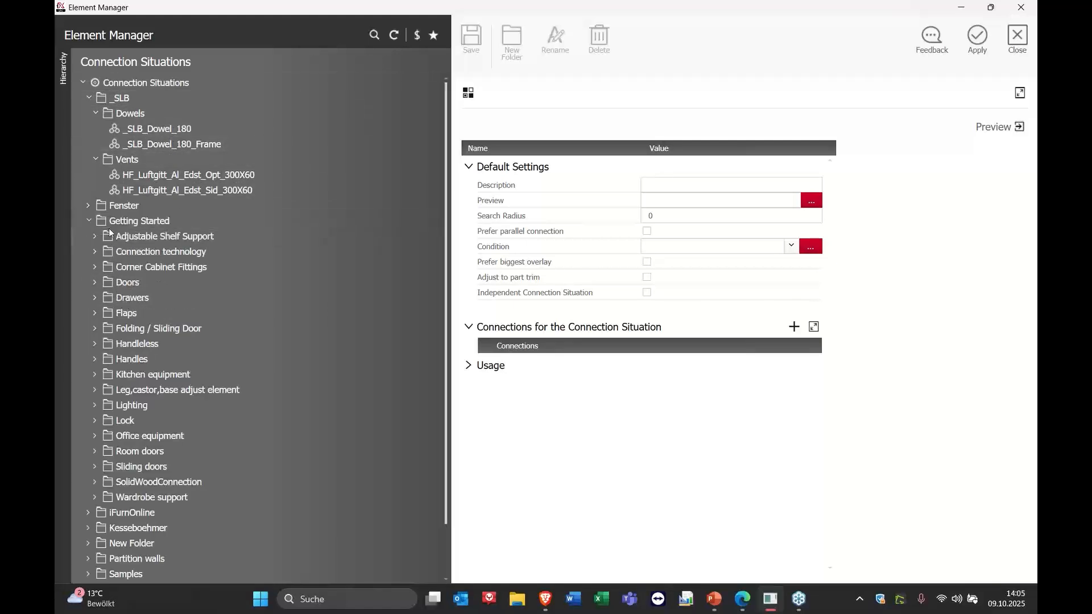
click(135, 332)
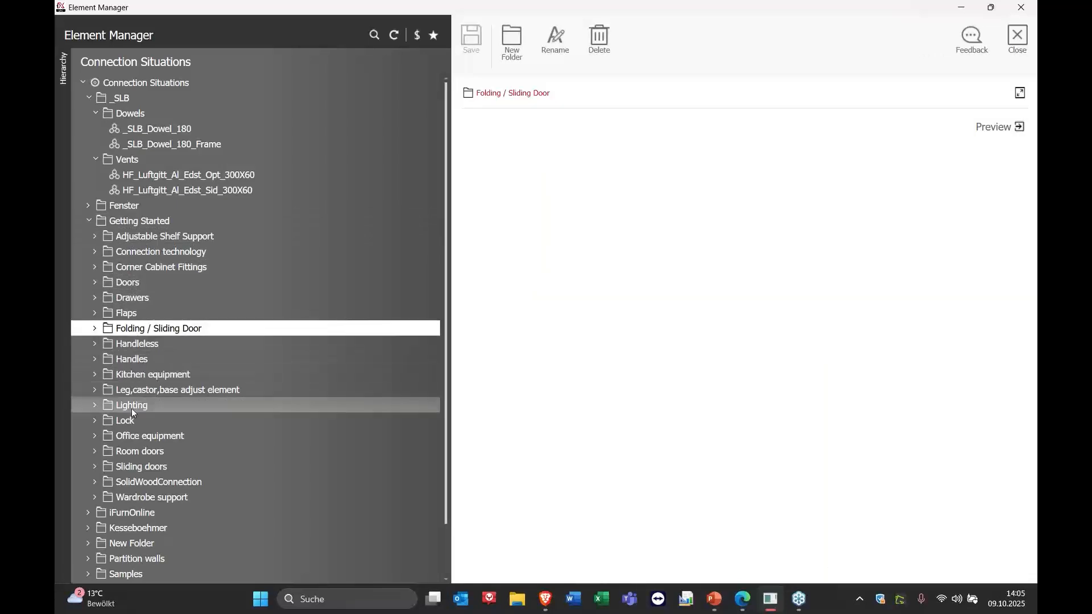
click(121, 393)
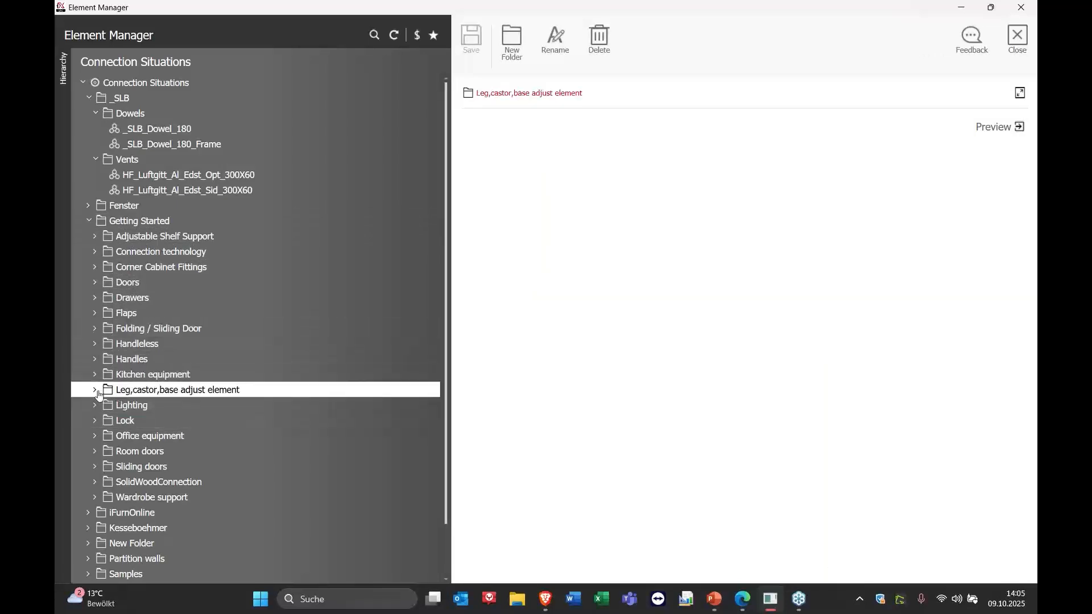
click(95, 392)
click(182, 408)
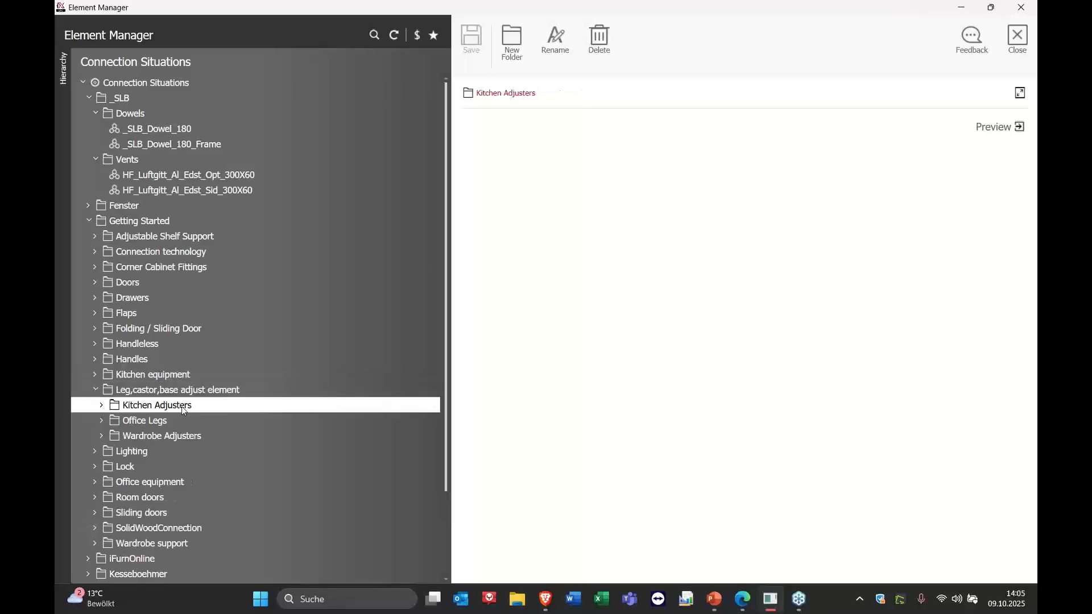
click(104, 406)
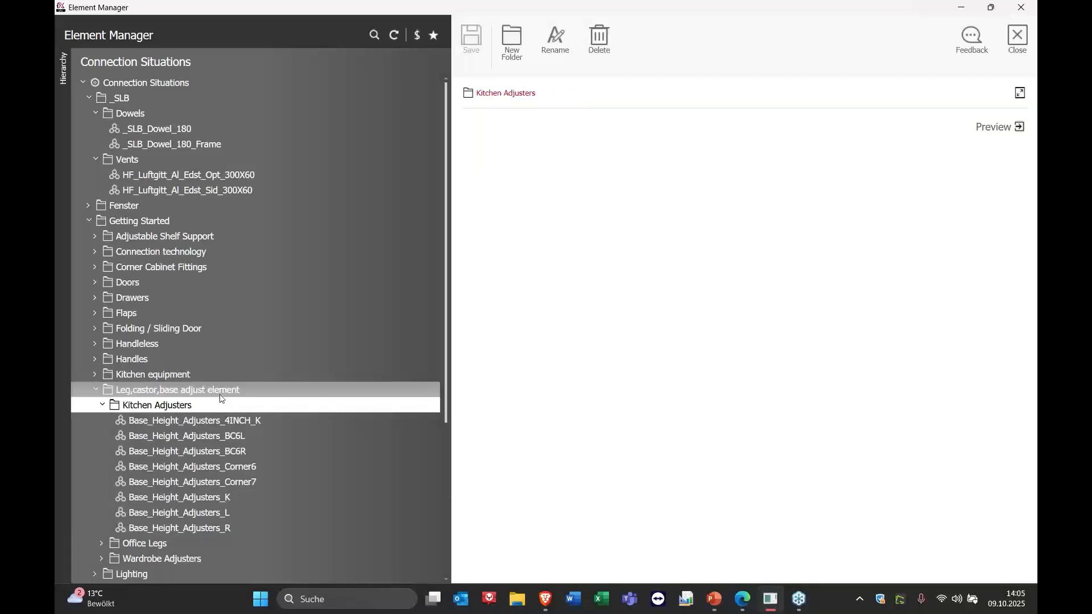
click(237, 498)
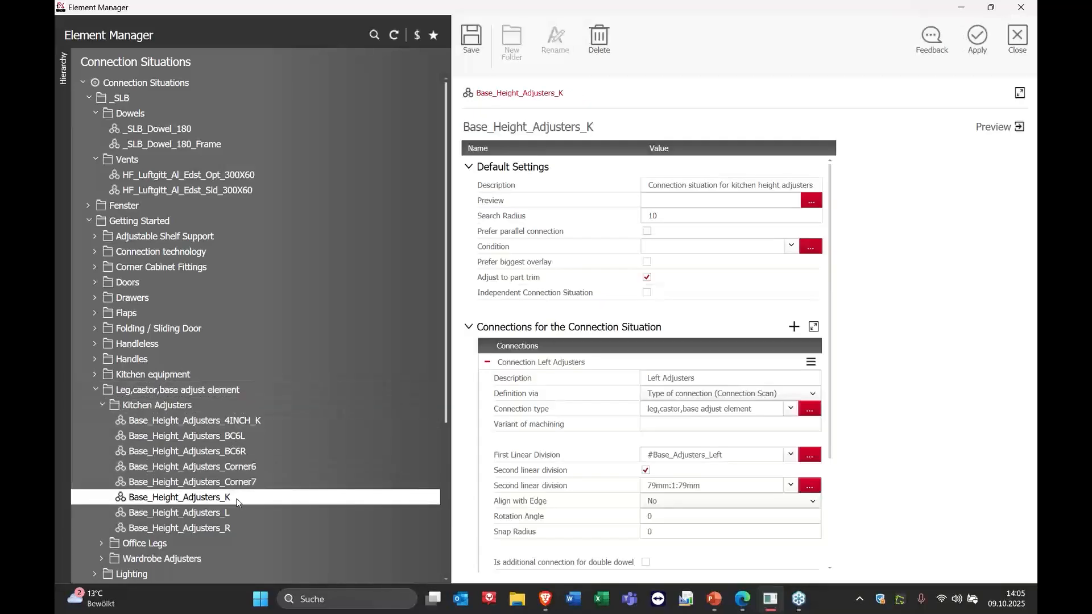
Step: Compare the settings of Base_Height_Adjusters_L and Base_Height_Adjusters_R with those of Base_Height_Adjusters_K
scroll(224, 455, down, 1)
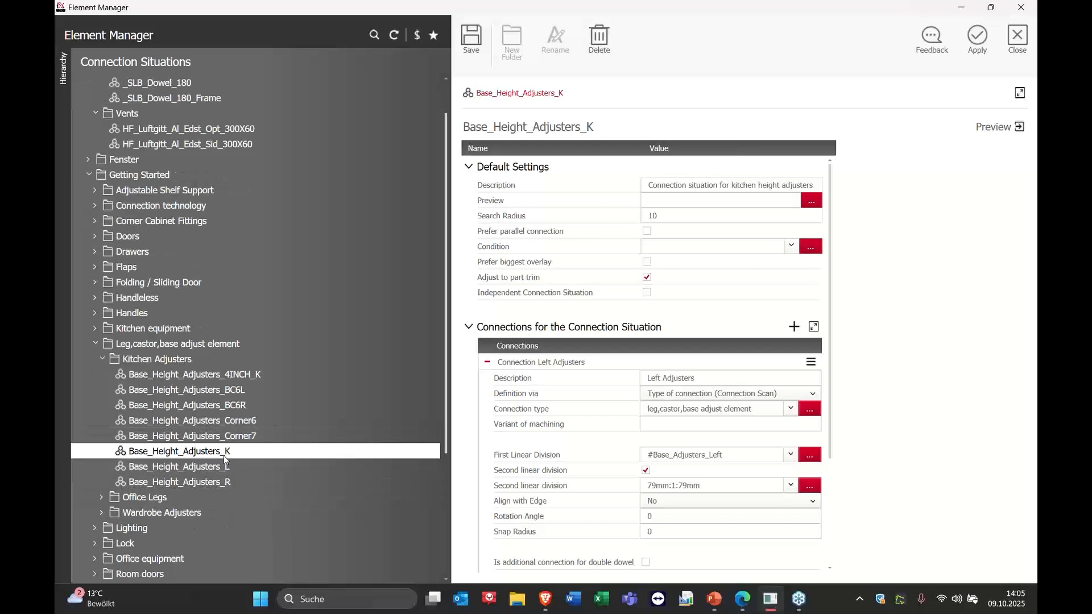
click(228, 468)
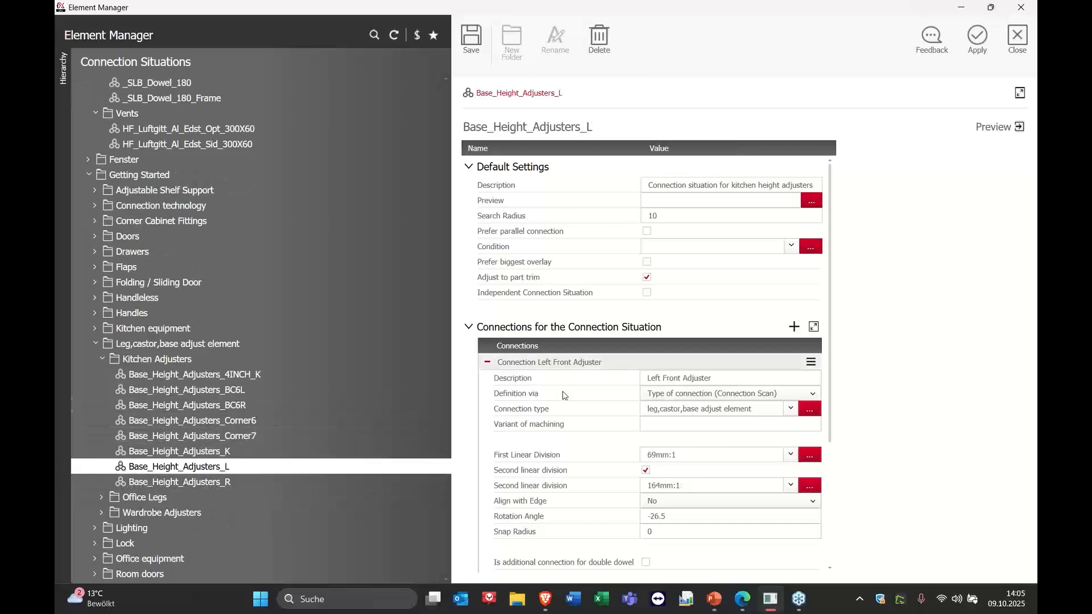
click(198, 455)
click(203, 483)
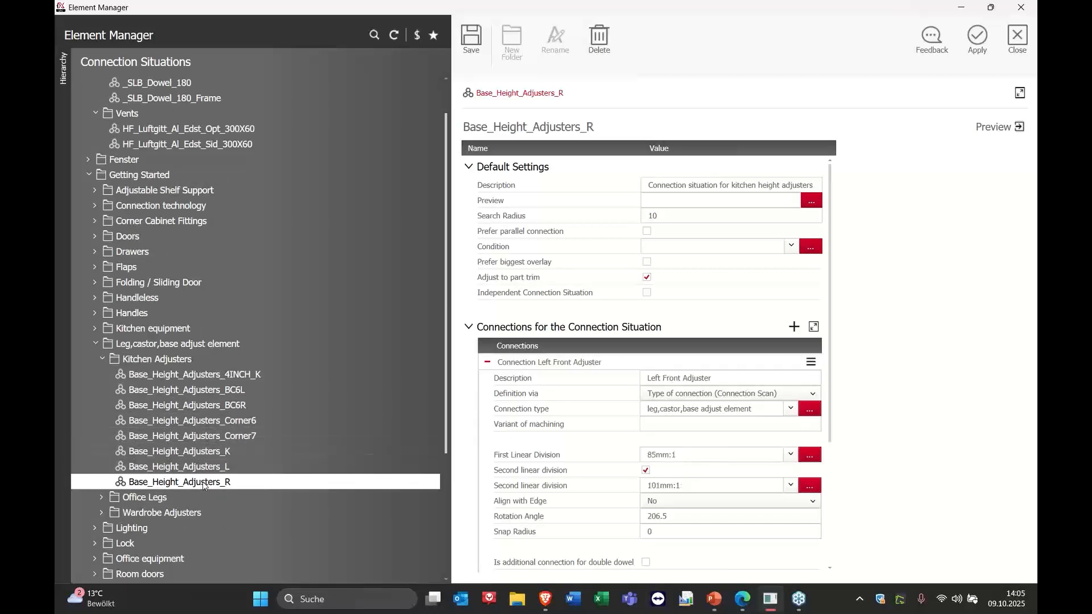
click(213, 452)
click(220, 467)
click(221, 453)
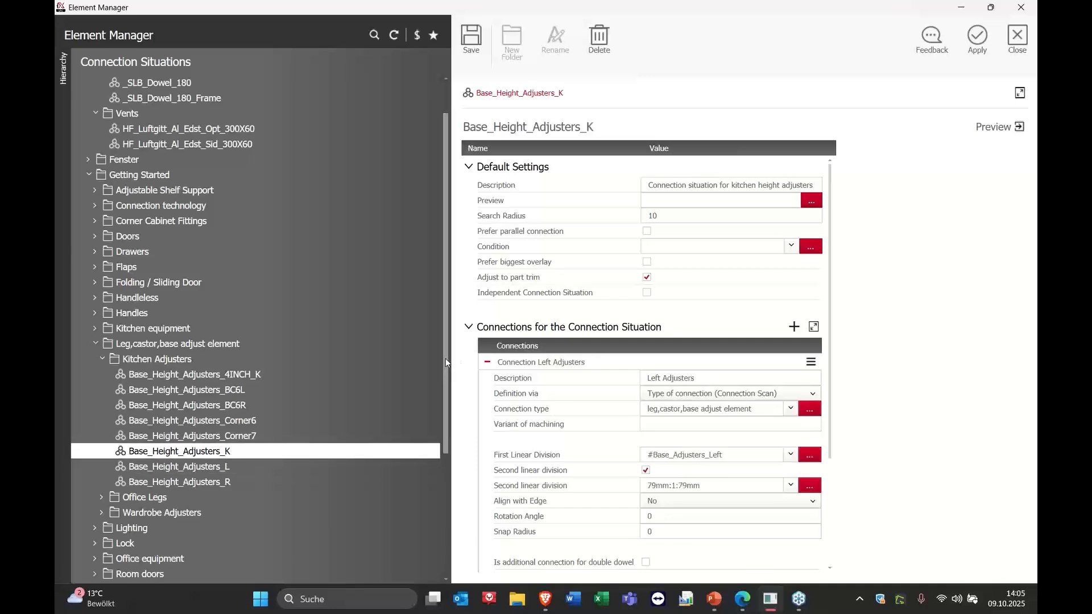
Step: Apply Base_Height_Adjusters_K to the bottom shelf without updating contiguous parts, and finish modifying the drawer cabinet
click(980, 53)
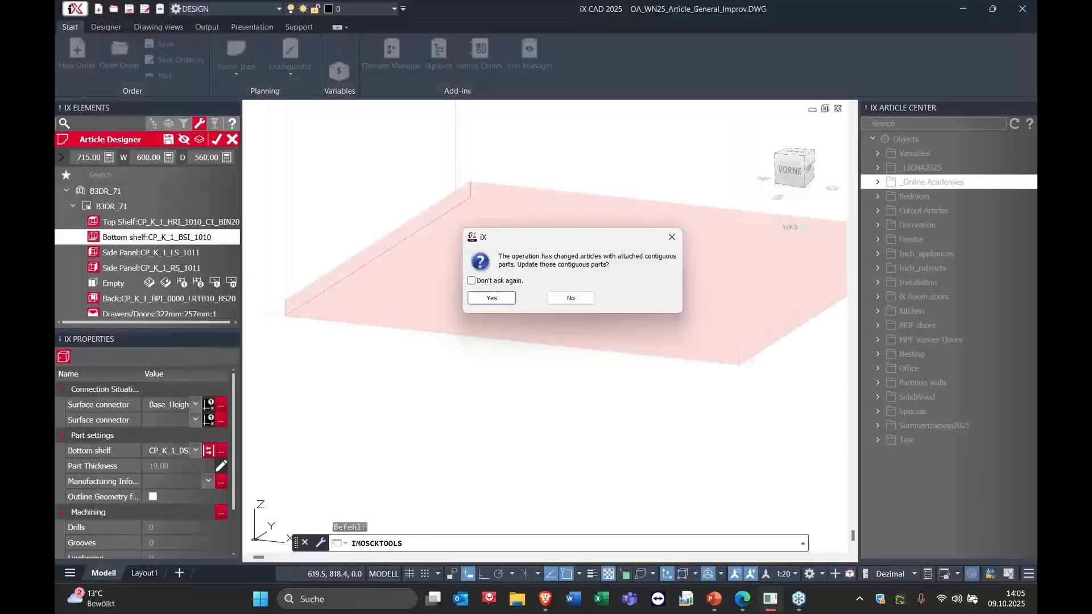
click(569, 297)
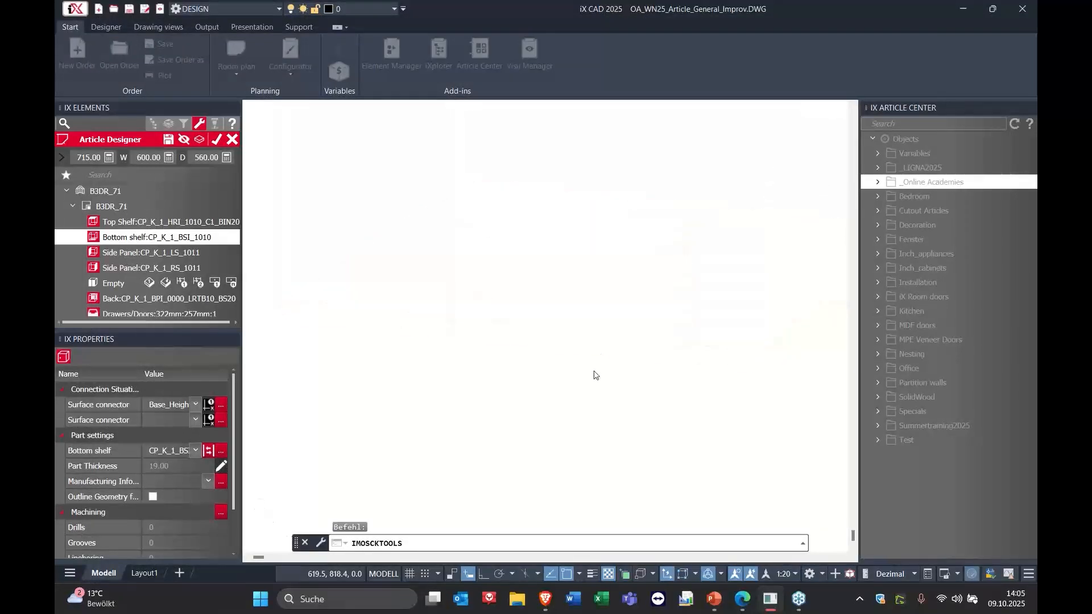
scroll(569, 261, down, 3)
scroll(556, 302, up, 5)
scroll(557, 279, down, 3)
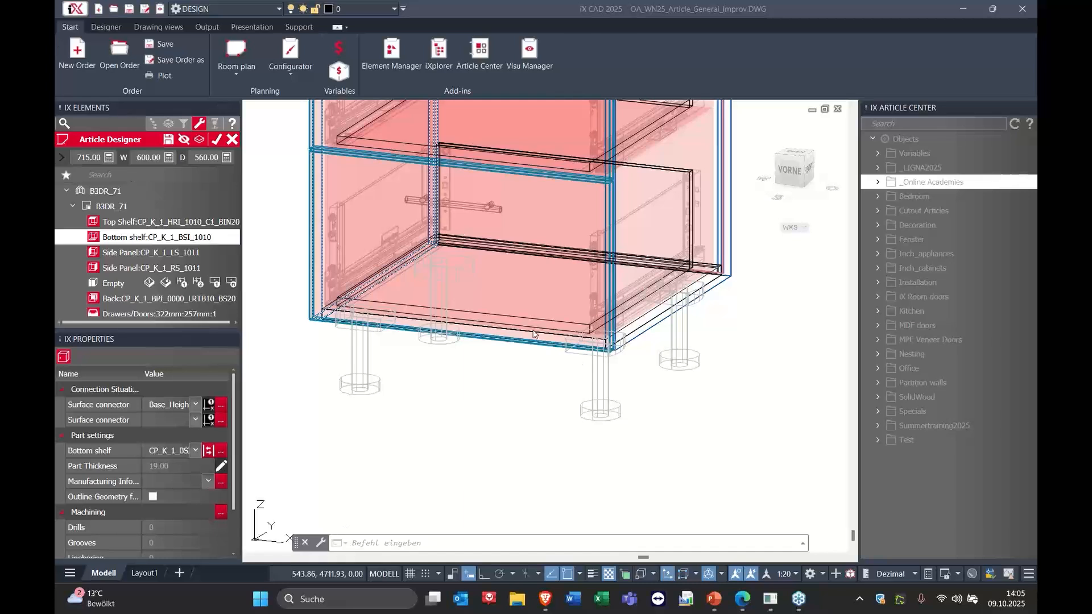
middle_drag(497, 268, 492, 273)
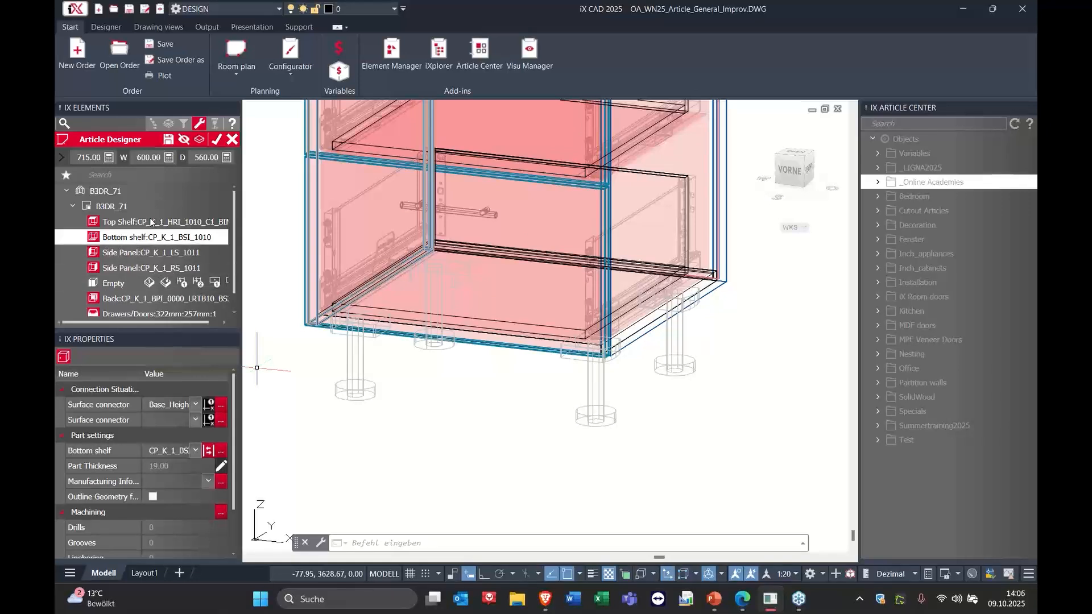
scroll(574, 288, down, 4)
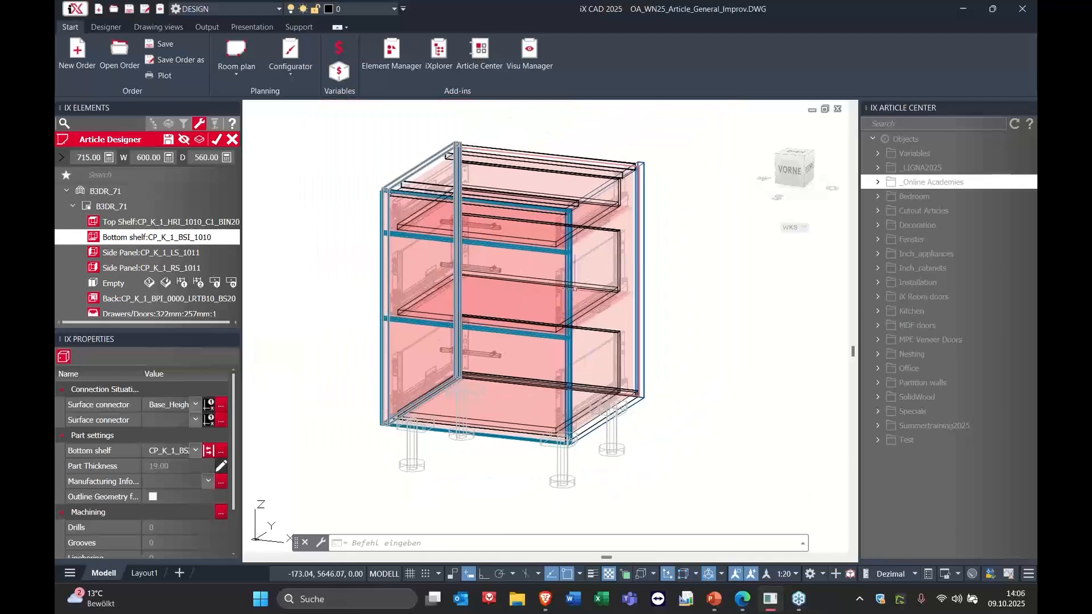
middle_drag(531, 381, 516, 338)
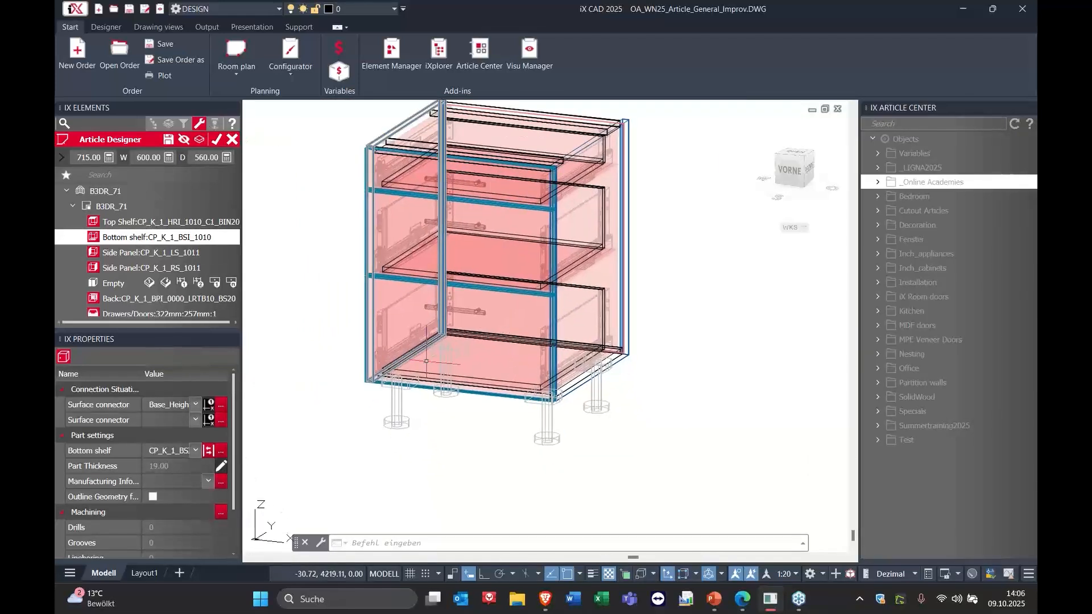
click(215, 140)
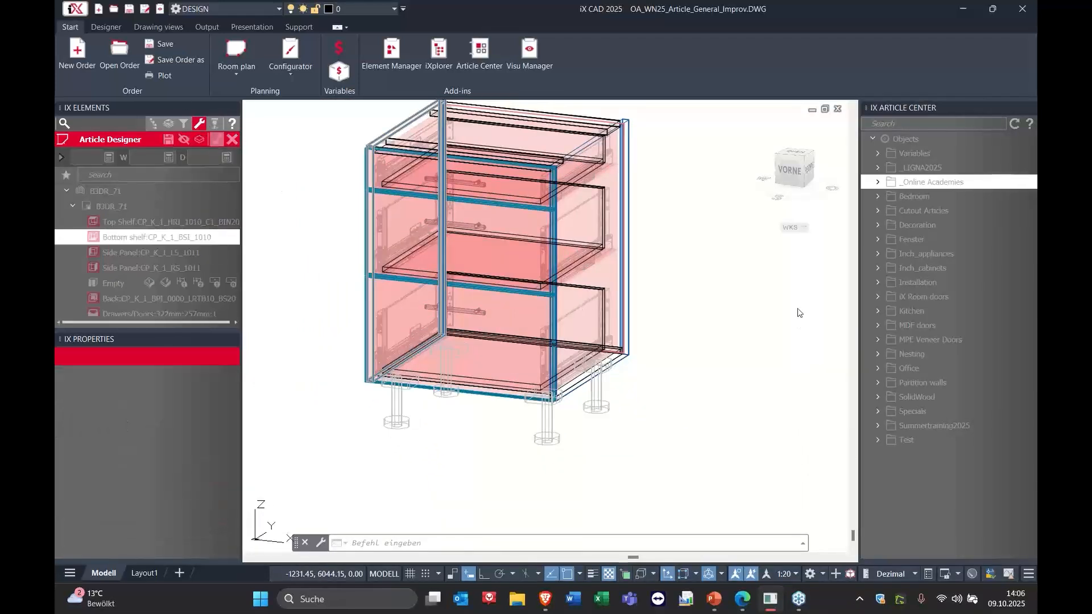
Step: Open the wall cabinet W1D_78 at the end of the upper row for modification in the Article Designer
middle_drag(596, 241, 591, 361)
scroll(590, 353, down, 2)
middle_drag(636, 199, 566, 443)
scroll(567, 441, down, 3)
scroll(504, 367, up, 5)
middle_drag(518, 407, 508, 367)
right_click(520, 192)
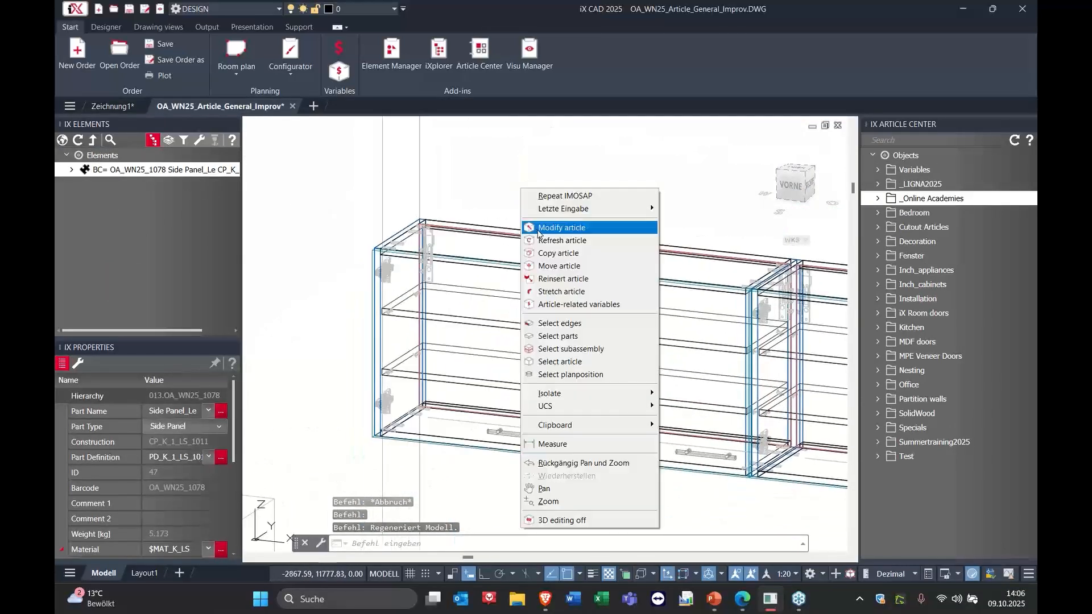
click(546, 227)
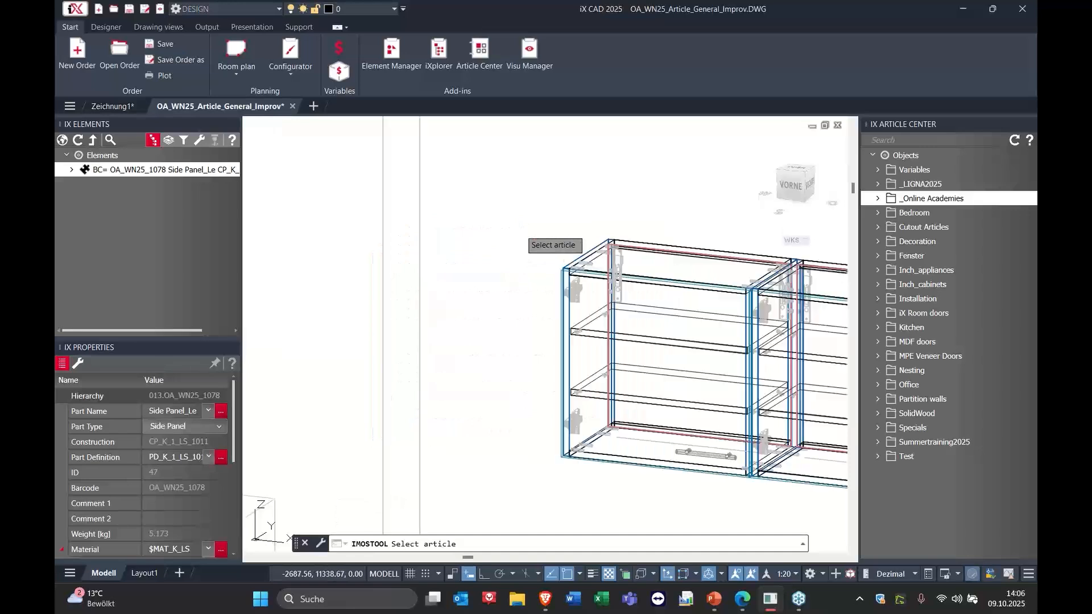
click(604, 221)
scroll(565, 298, up, 3)
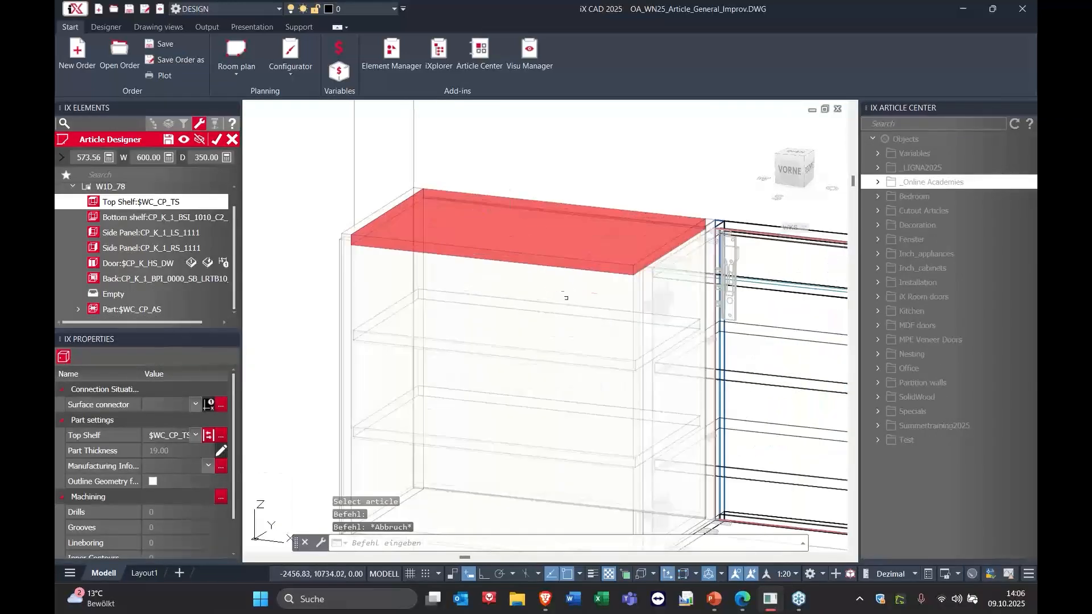
Step: Assign the Spotlights_WS connection situation to the top shelf's surface connector, then finish modifying the wall cabinet W1D_78
scroll(566, 276, down, 3)
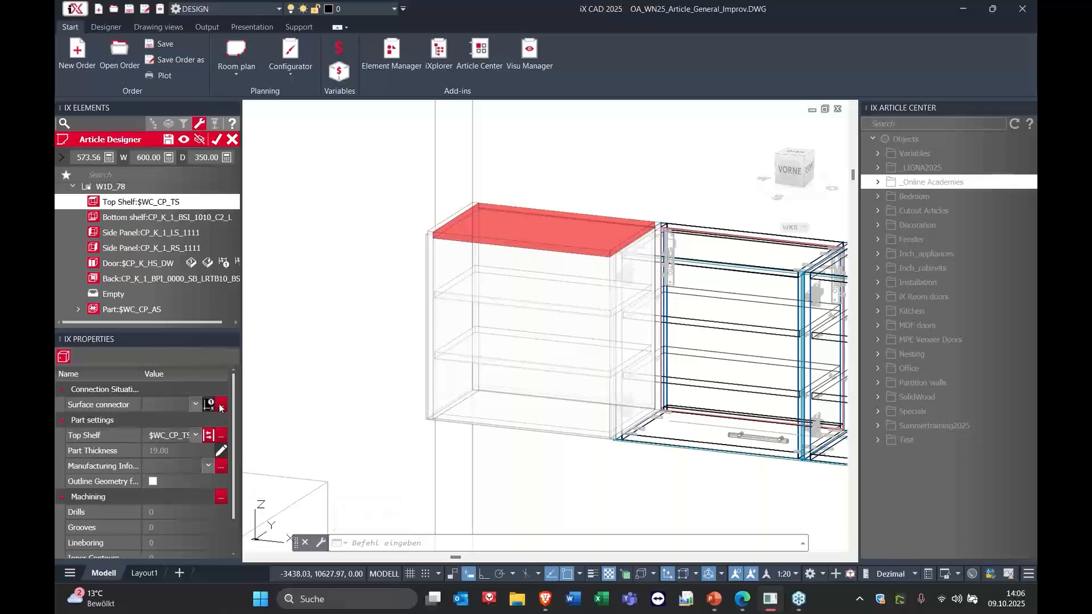
click(196, 405)
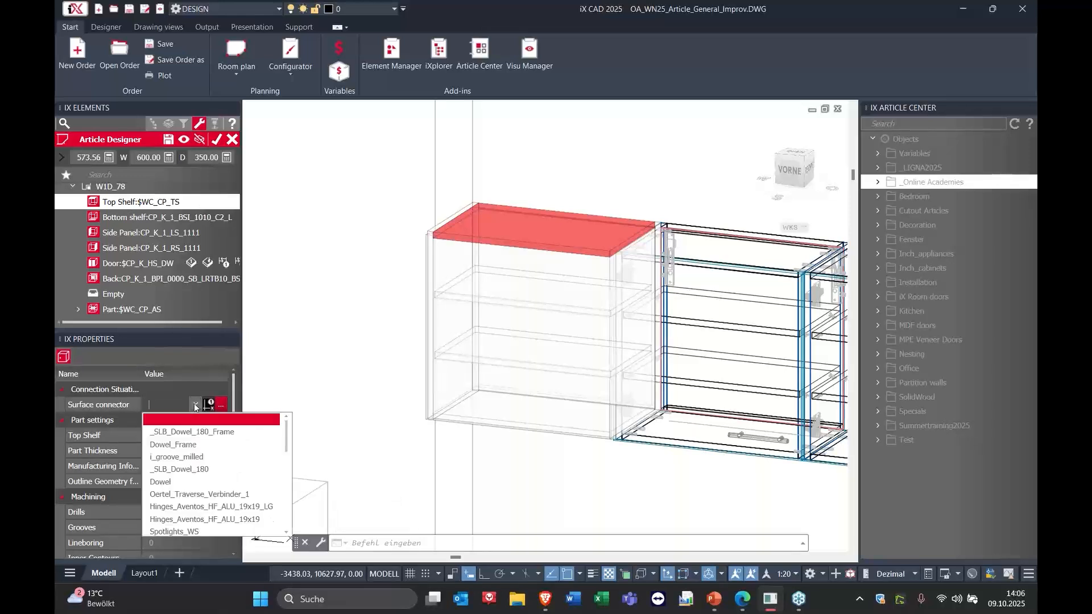
click(195, 406)
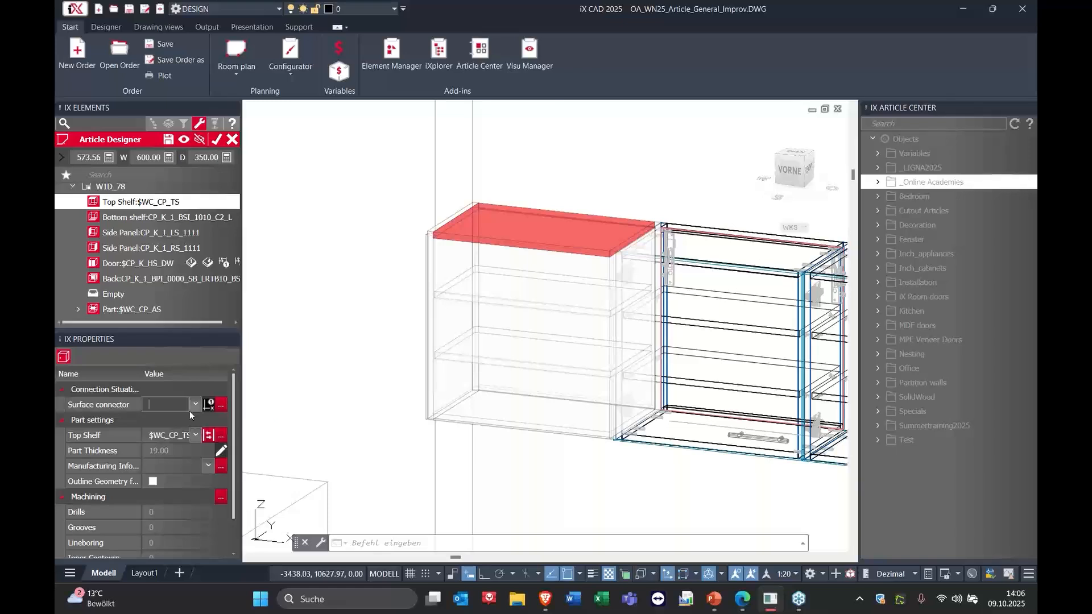
click(195, 406)
click(194, 531)
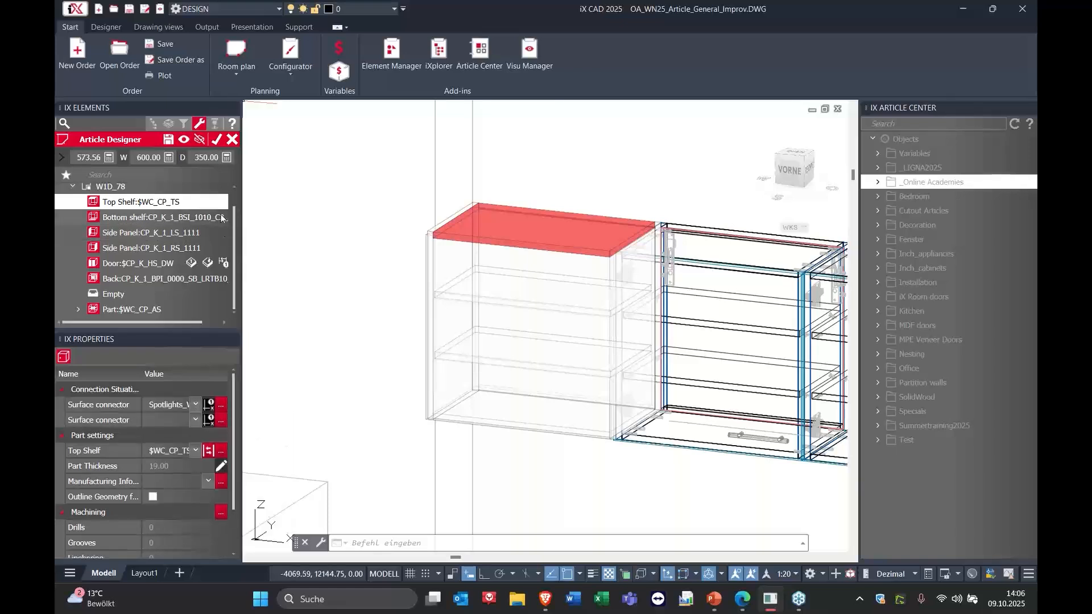
click(200, 139)
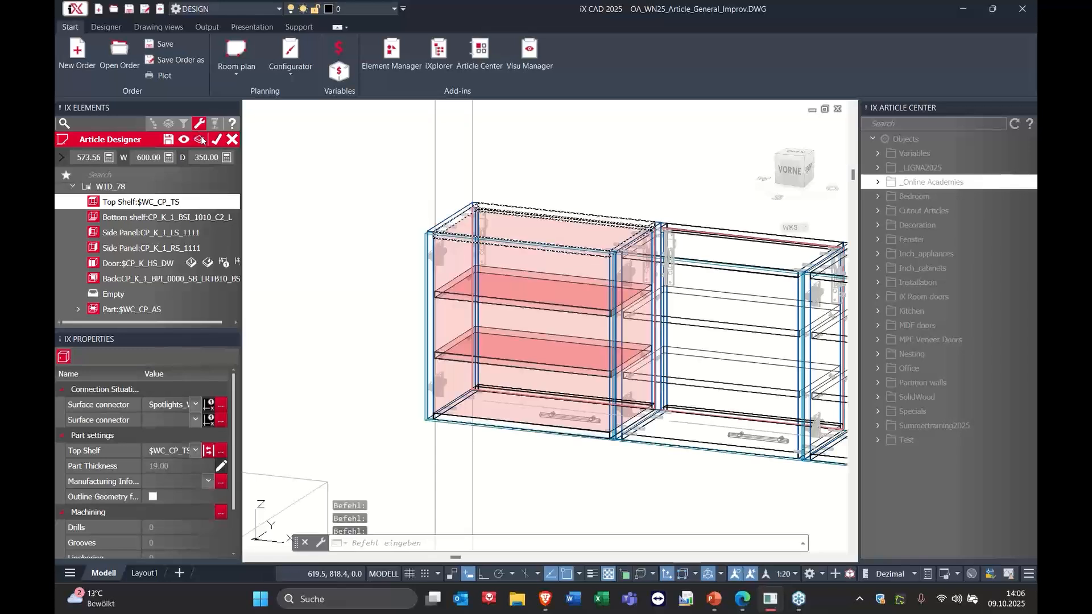
click(217, 140)
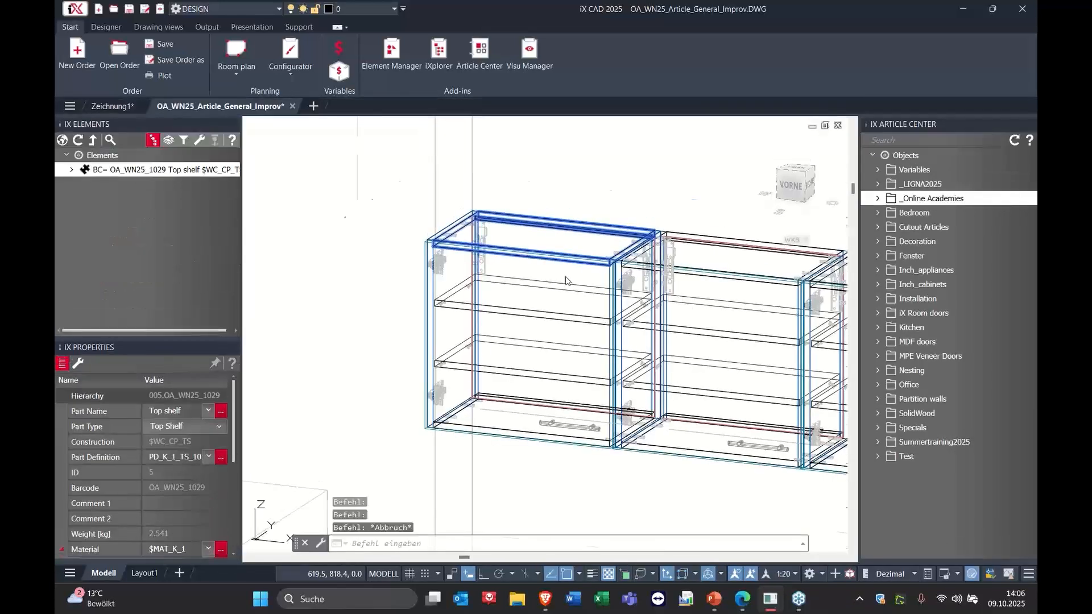
Step: Open the article-related variables for the modified wall cabinet and expand the Lighting family under Getting_Started
scroll(565, 280, up, 2)
right_click(598, 165)
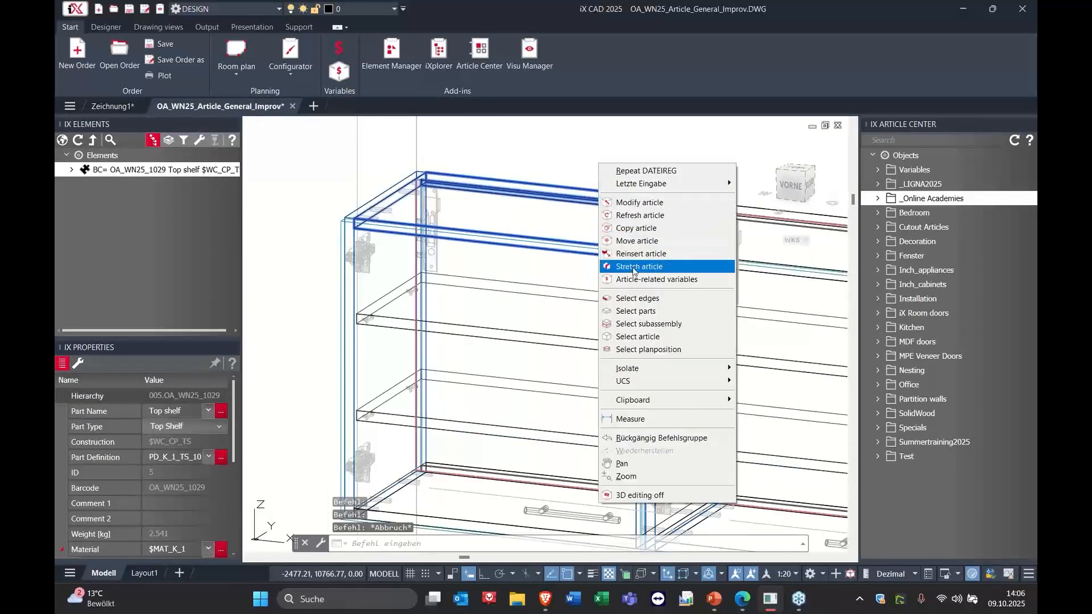
click(631, 275)
click(559, 242)
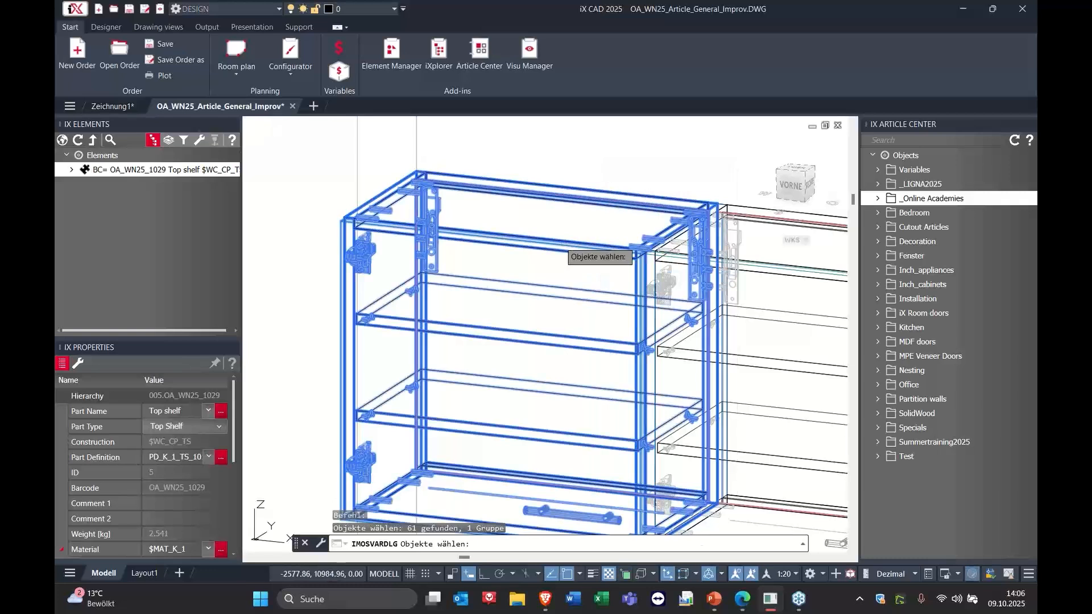
key(Return)
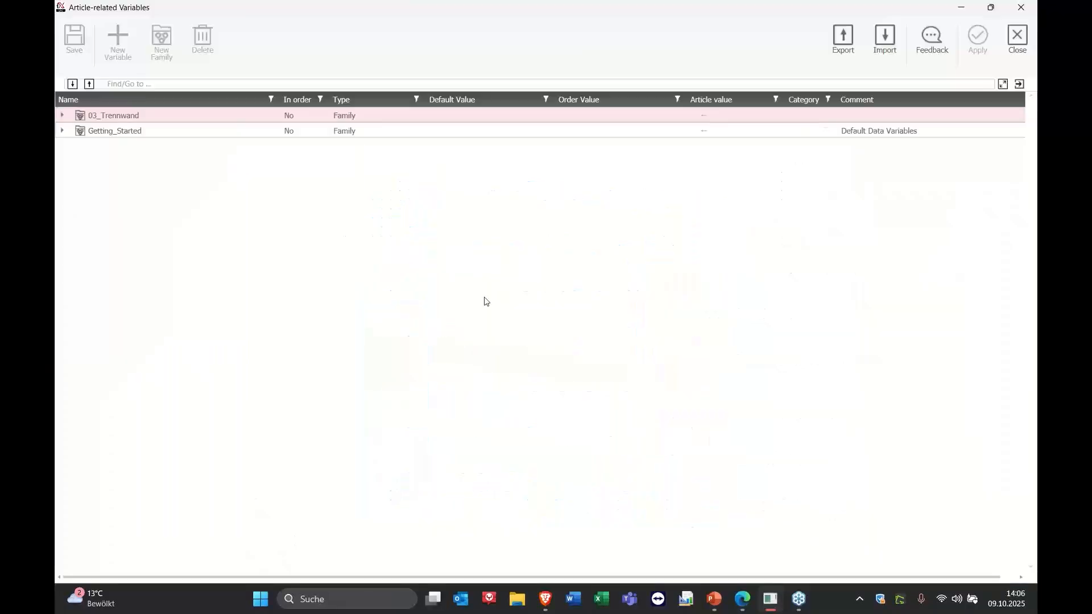
click(62, 130)
click(75, 161)
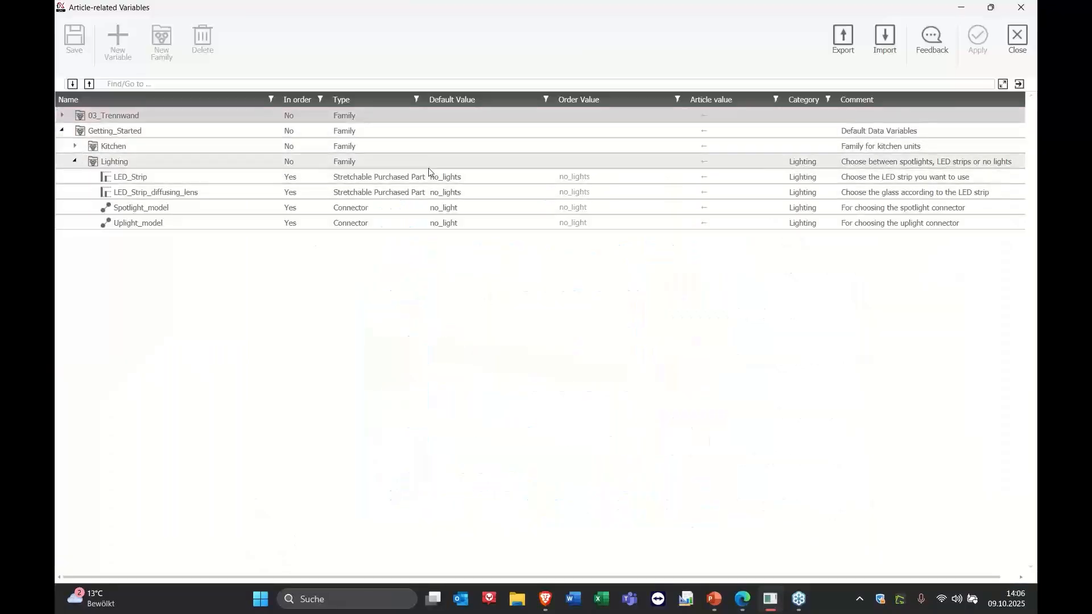
Step: Set the Lighting family's article value to Uplights HF_83374070_LED_2032 and regenerate the affected articles
click(706, 173)
click(707, 176)
click(721, 163)
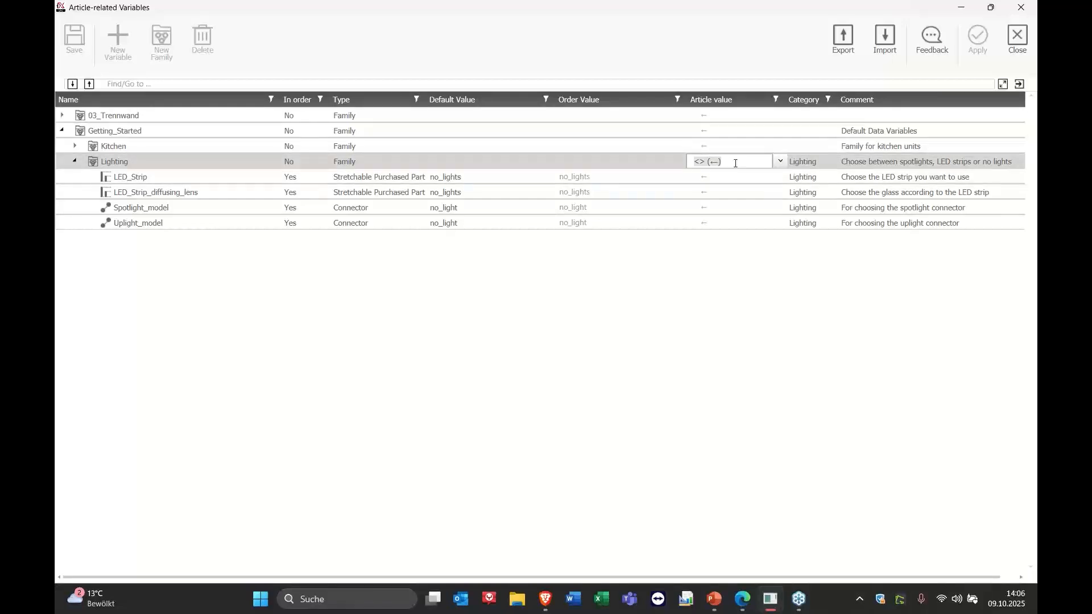
click(779, 161)
scroll(774, 228, down, 1)
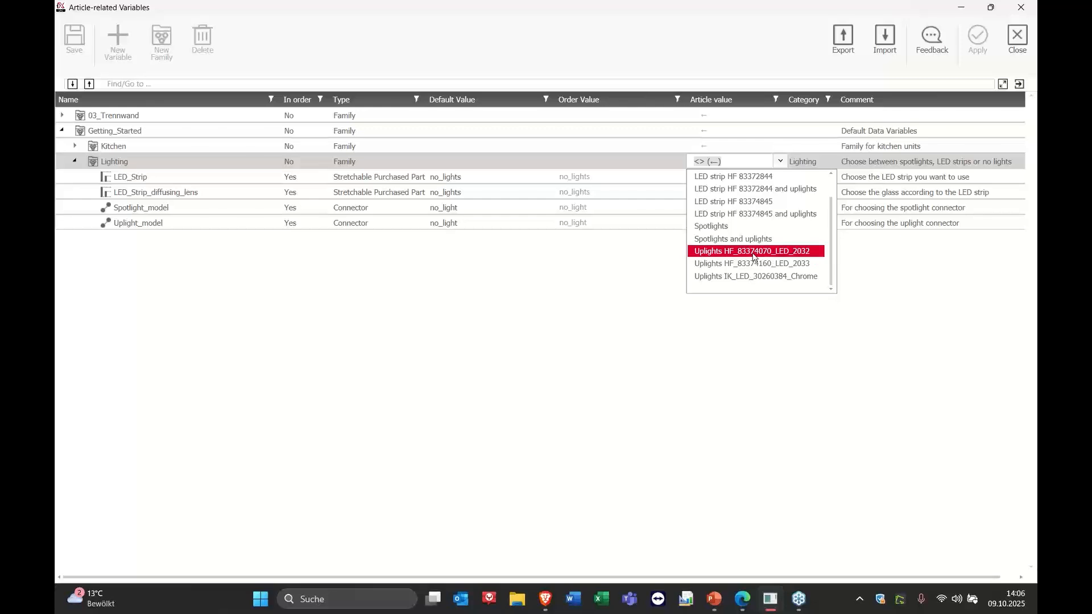
scroll(754, 255, up, 1)
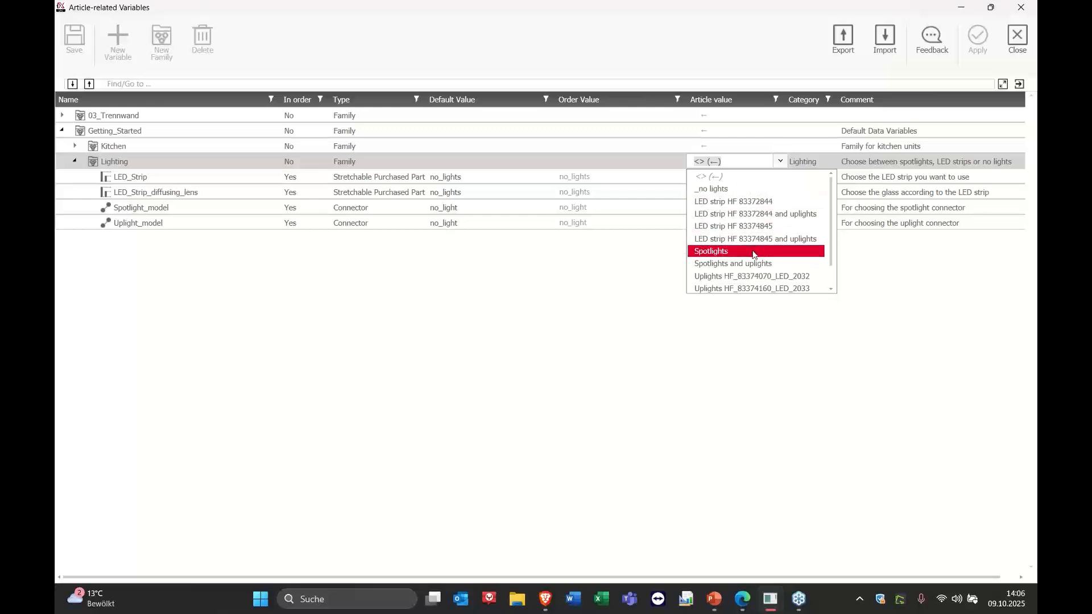
click(752, 276)
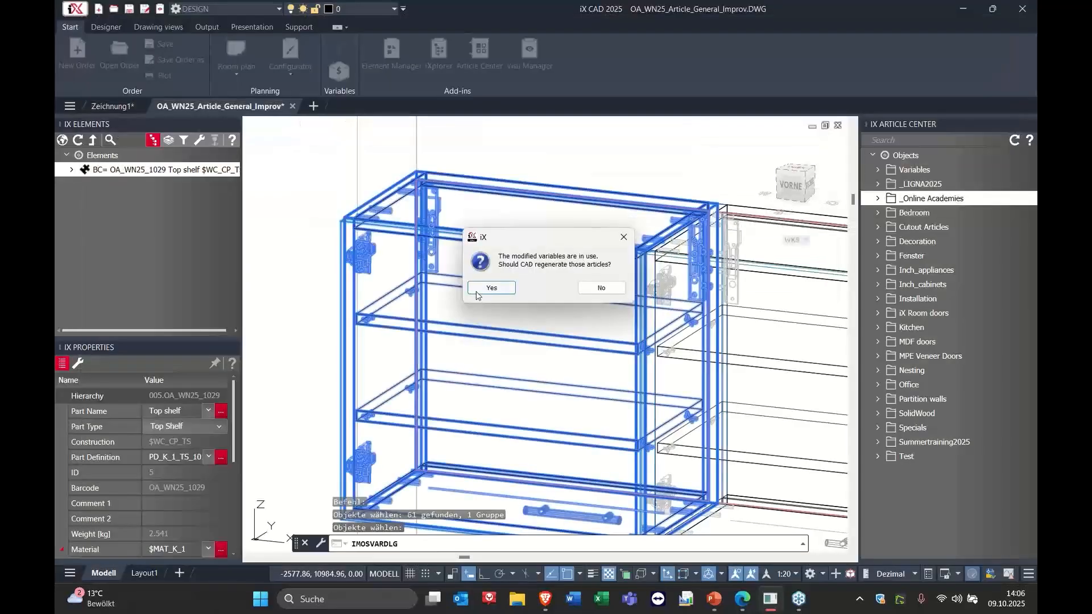
key(Return)
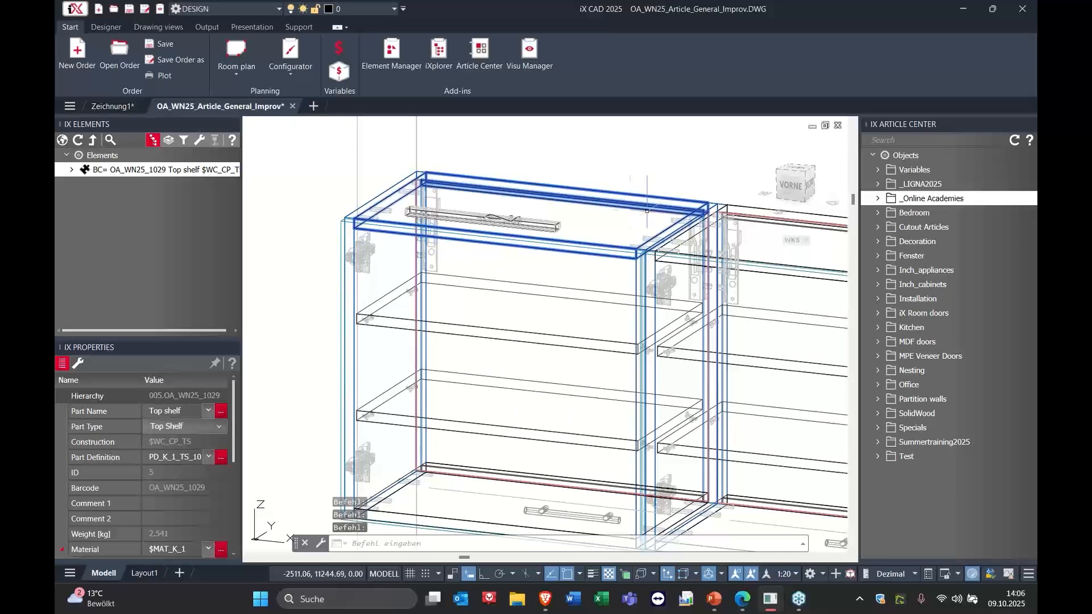
Step: Open the freestanding tall cabinet T3DR1D_201 for modification in the Article Designer
middle_drag(547, 215, 561, 232)
shift+middle_drag(552, 356, 526, 253)
scroll(526, 254, down, 5)
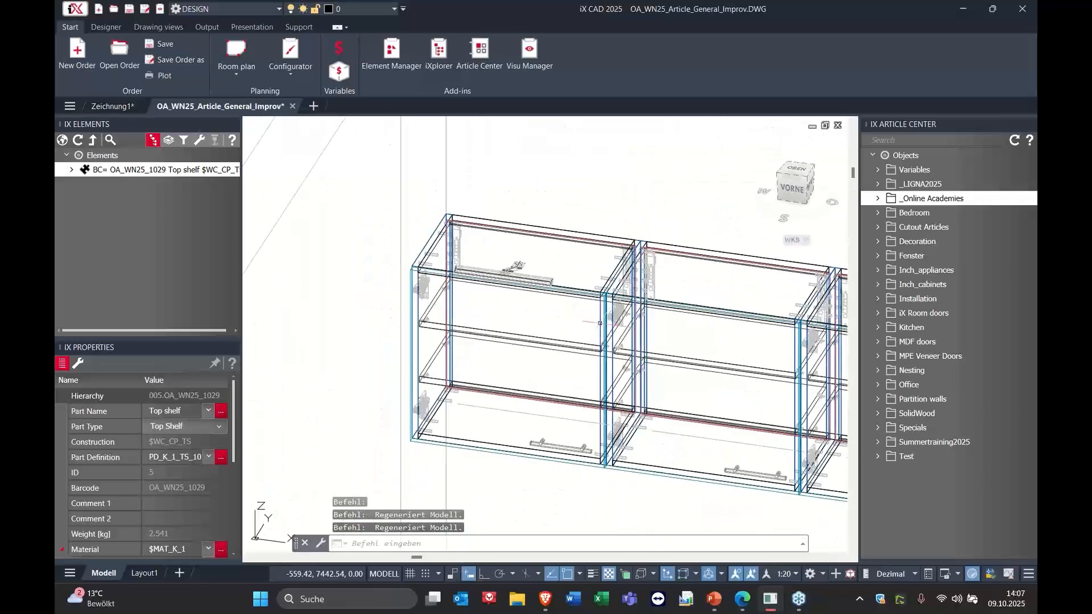
middle_drag(530, 283, 287, 216)
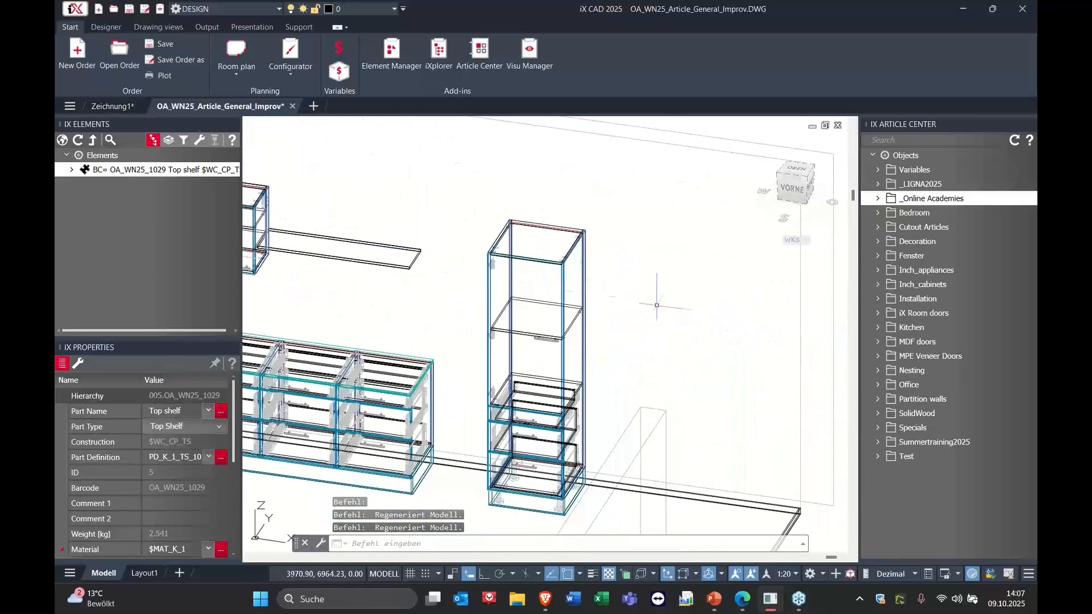
middle_drag(551, 326, 540, 300)
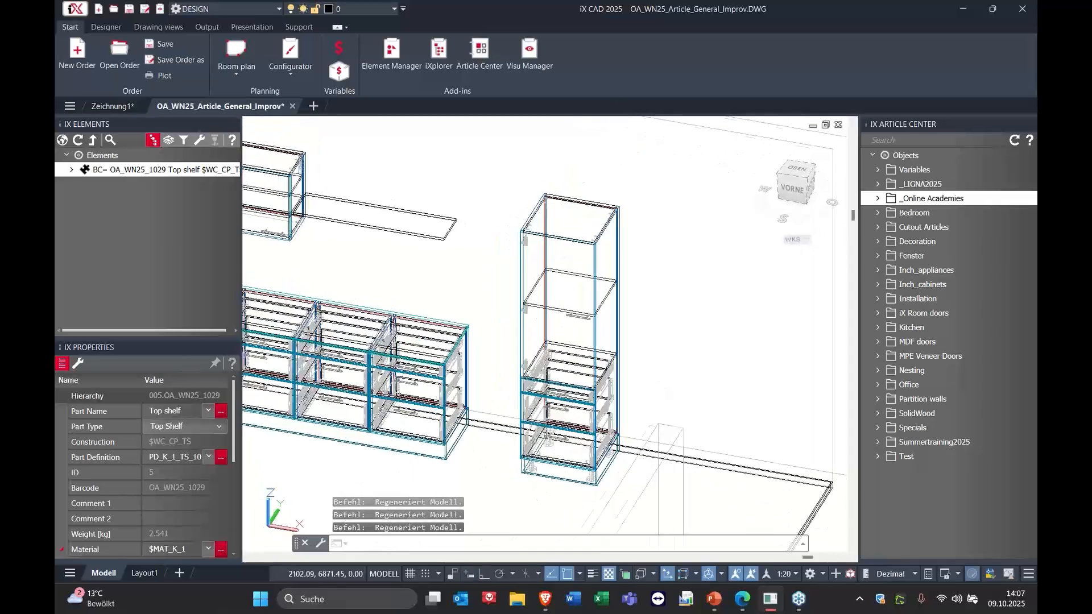
scroll(585, 248, up, 5)
middle_drag(584, 245, 586, 306)
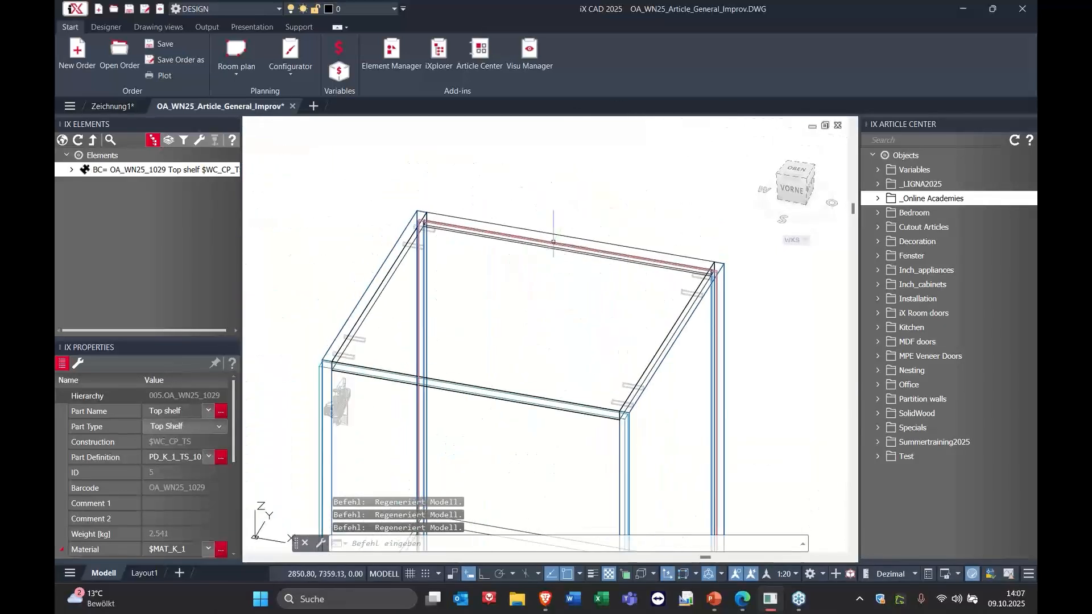
right_click(547, 181)
click(560, 221)
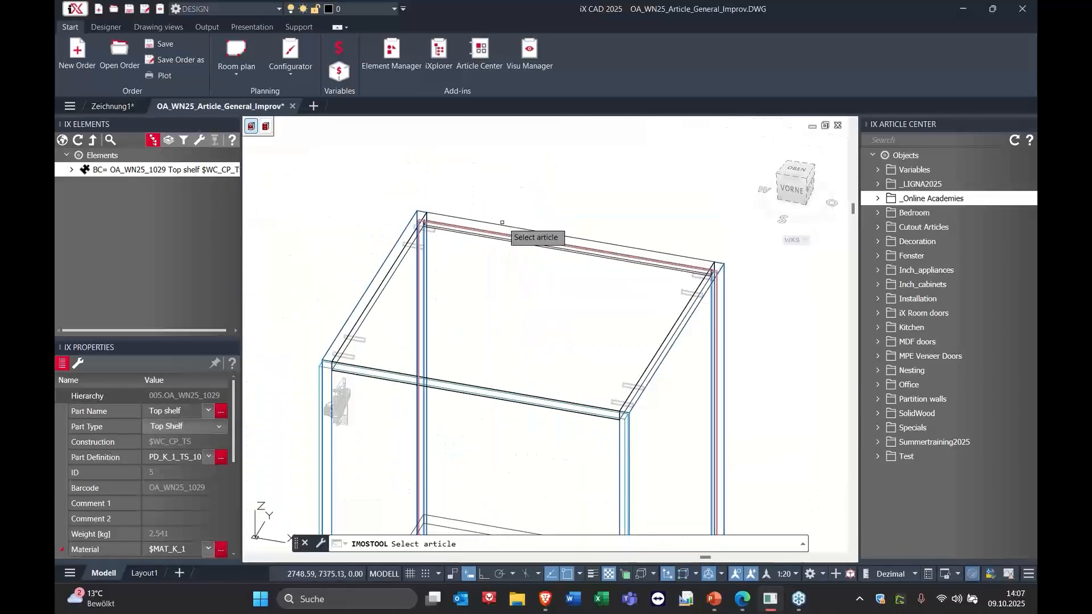
click(525, 225)
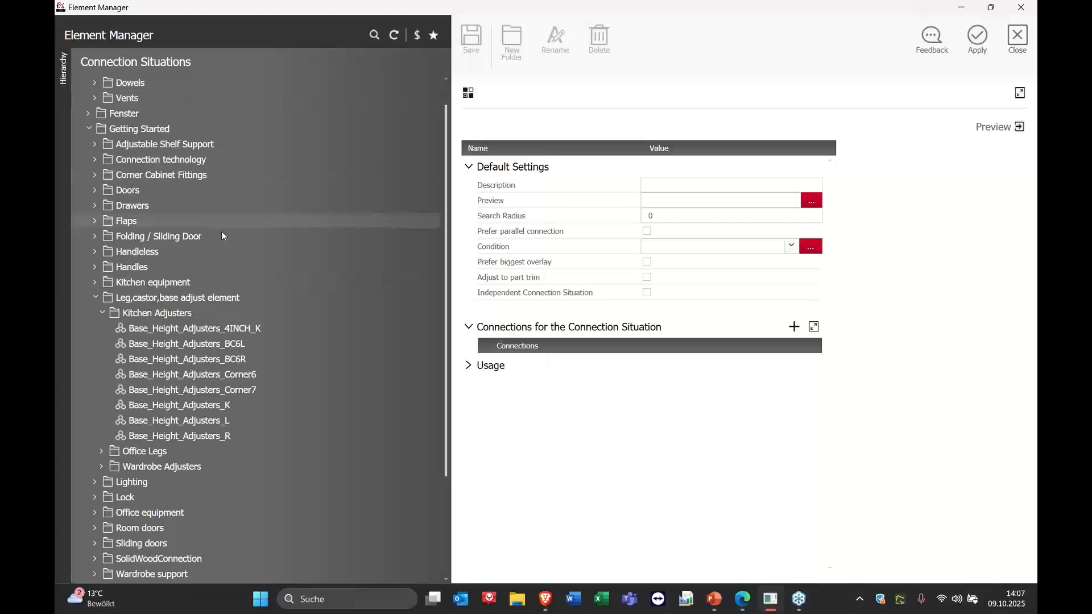
Step: Examine the top shelf's construction principle CP_K_1_TSI_1000_C1_L and the connection situations in its part definition PD_K_1_TS_1000_L
click(1017, 37)
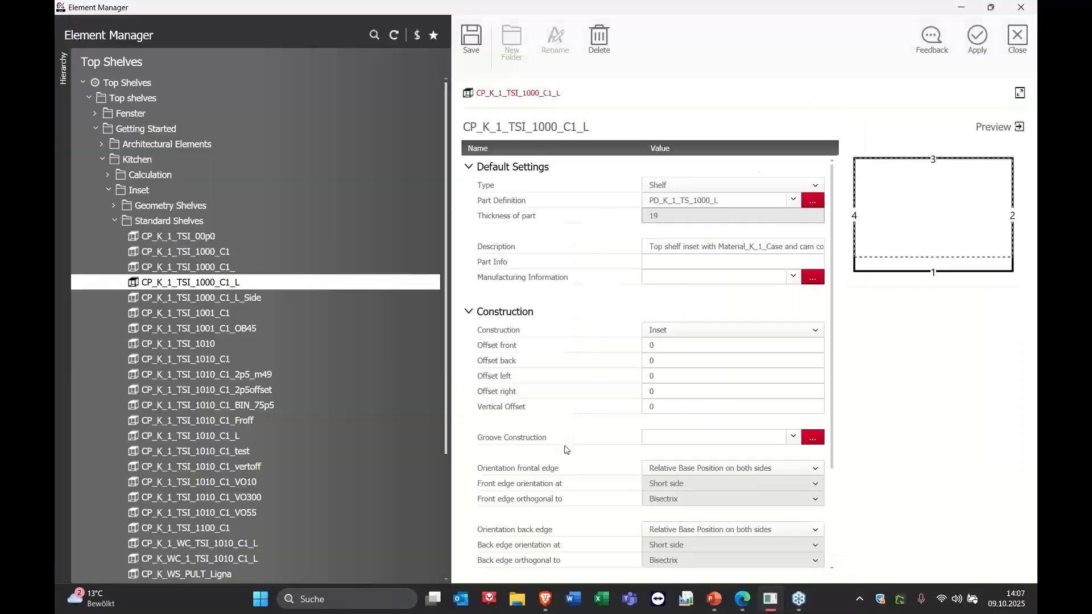
scroll(606, 400, down, 3)
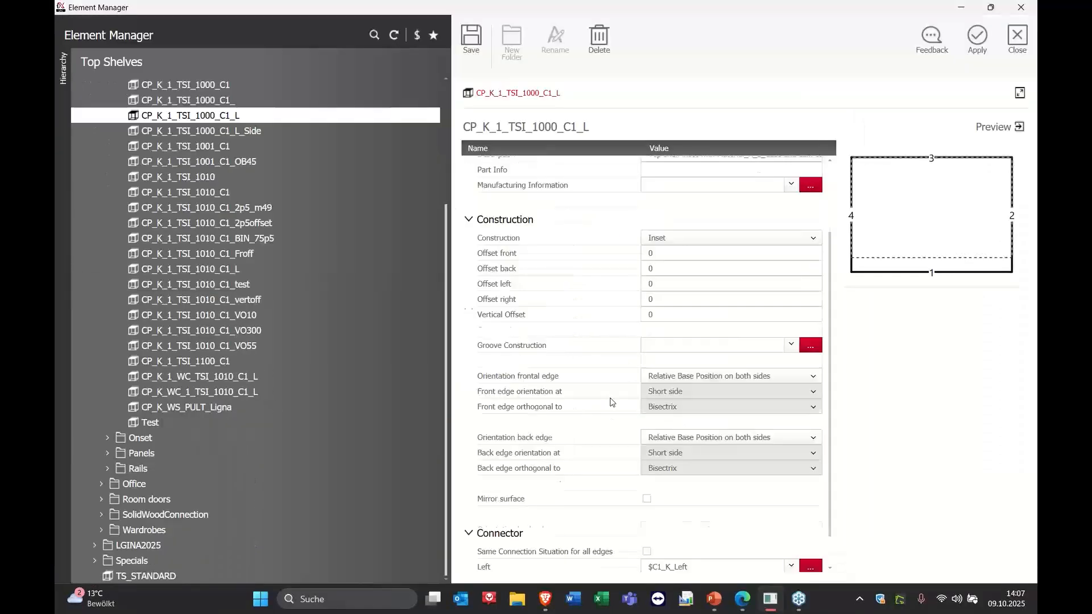
scroll(606, 400, up, 3)
scroll(606, 399, up, 1)
click(810, 201)
scroll(560, 328, down, 3)
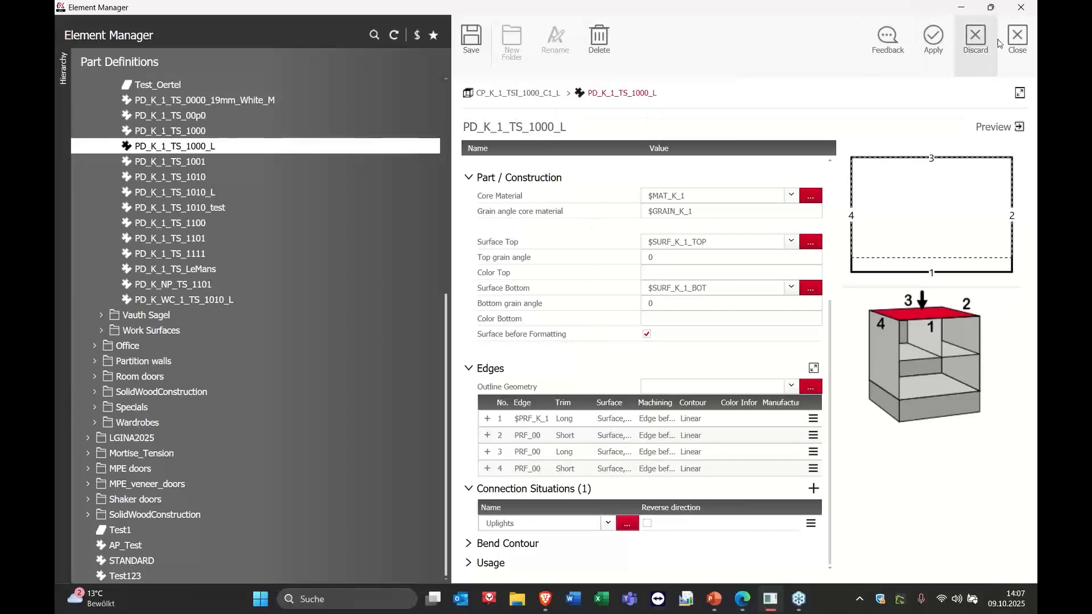
click(1017, 40)
Step: Assign the connection situation HF_Luftgitt_Al_Edst_Opt_300X60 from the _SLB Vents folder to the top shelf's surface connector, without updating contiguous parts
click(166, 404)
click(221, 404)
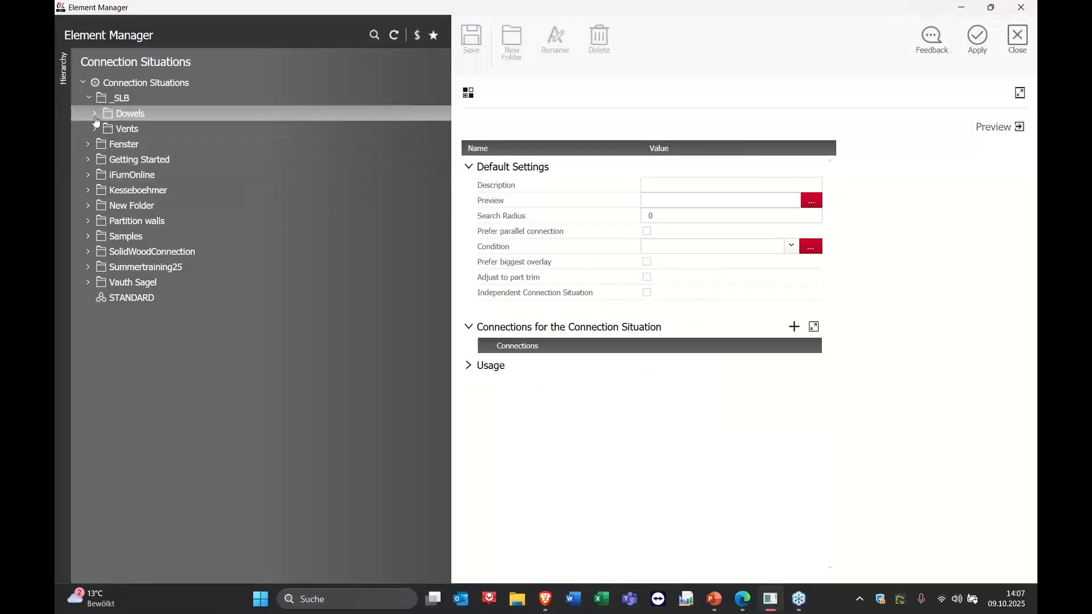
click(95, 128)
click(180, 145)
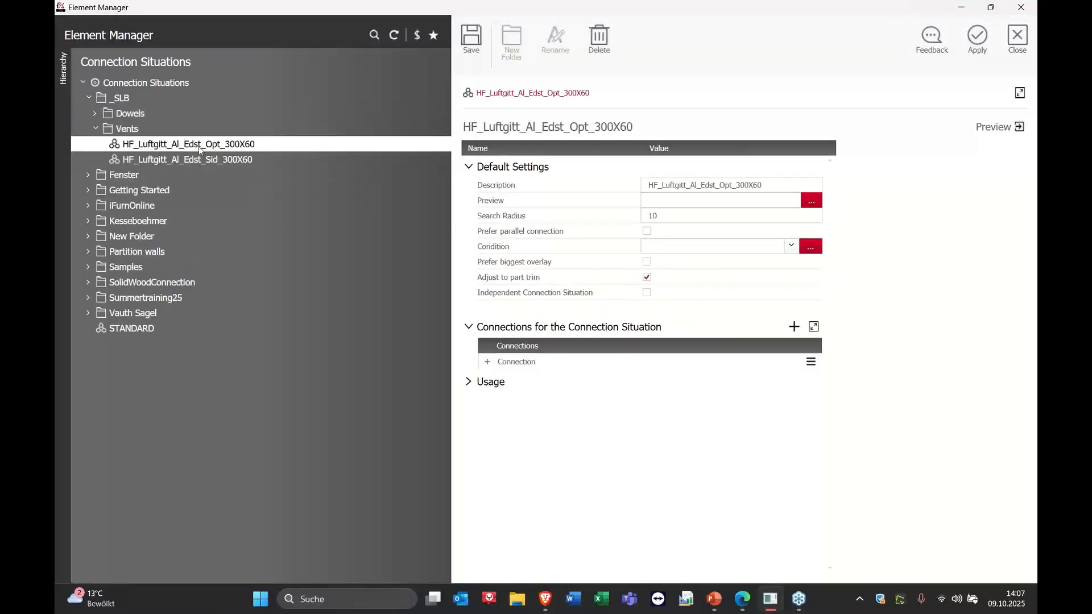
click(976, 40)
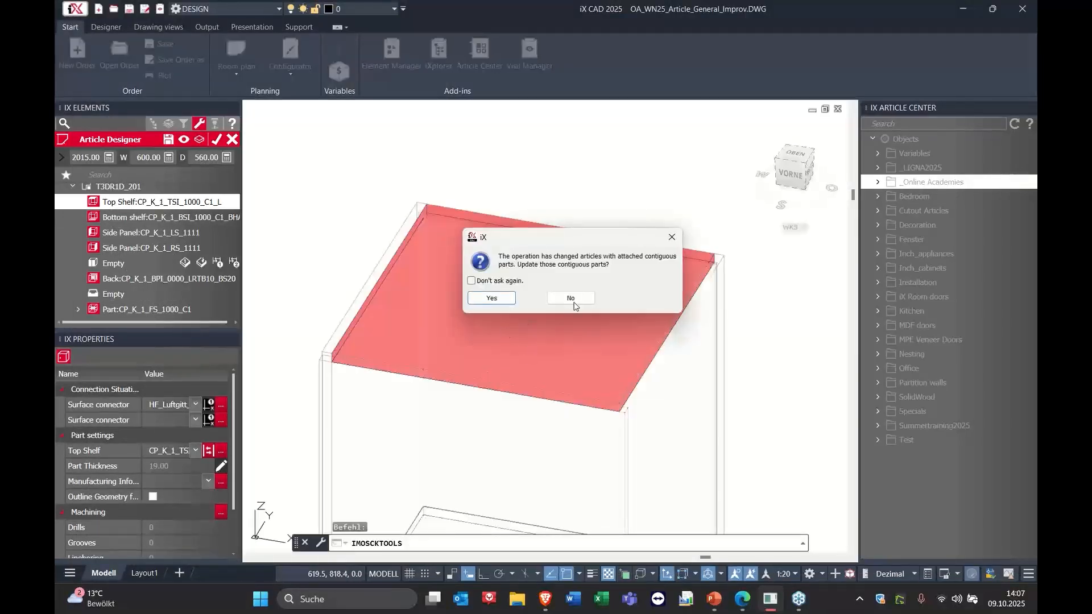
click(571, 298)
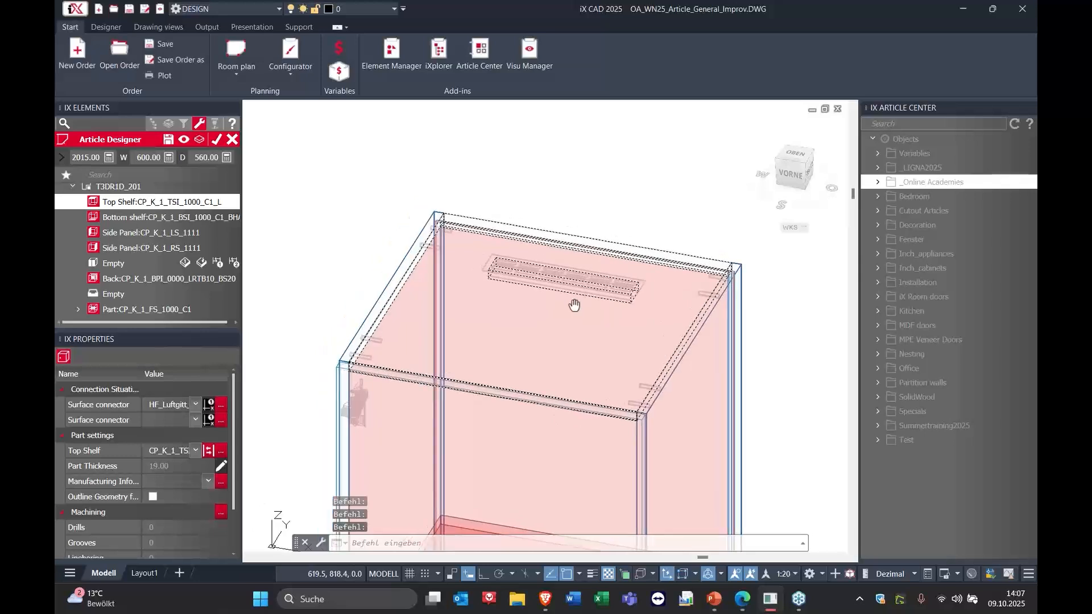
Step: Copy HF_Luftgitt_Al_Edst_Opt_300X60 into the top shelf's second surface connector, without updating contiguous parts
middle_drag(575, 305, 568, 283)
middle_drag(555, 329, 550, 317)
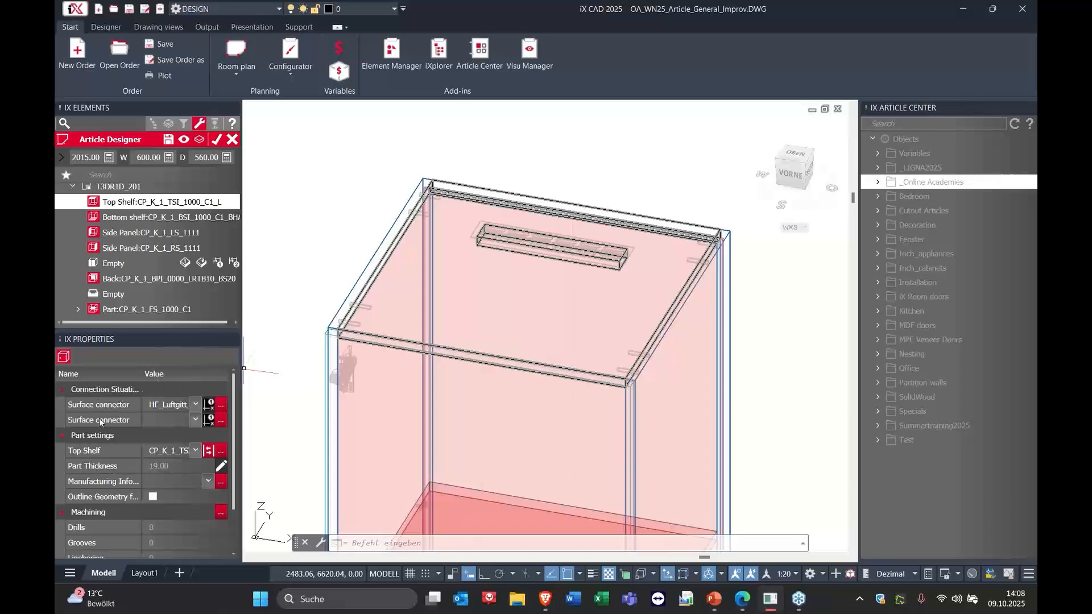
click(193, 421)
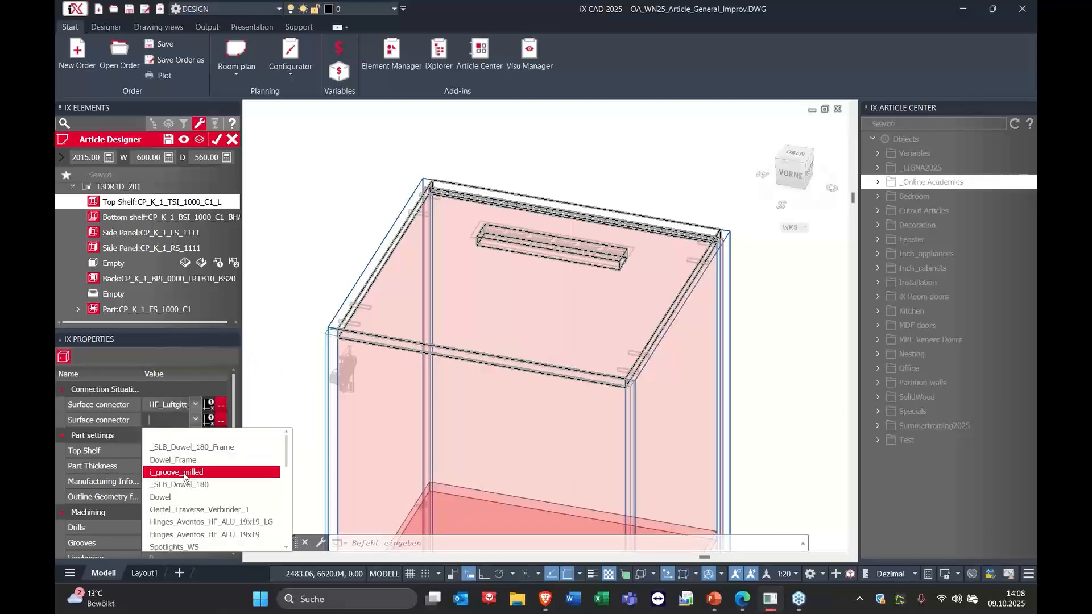
click(176, 405)
click(163, 423)
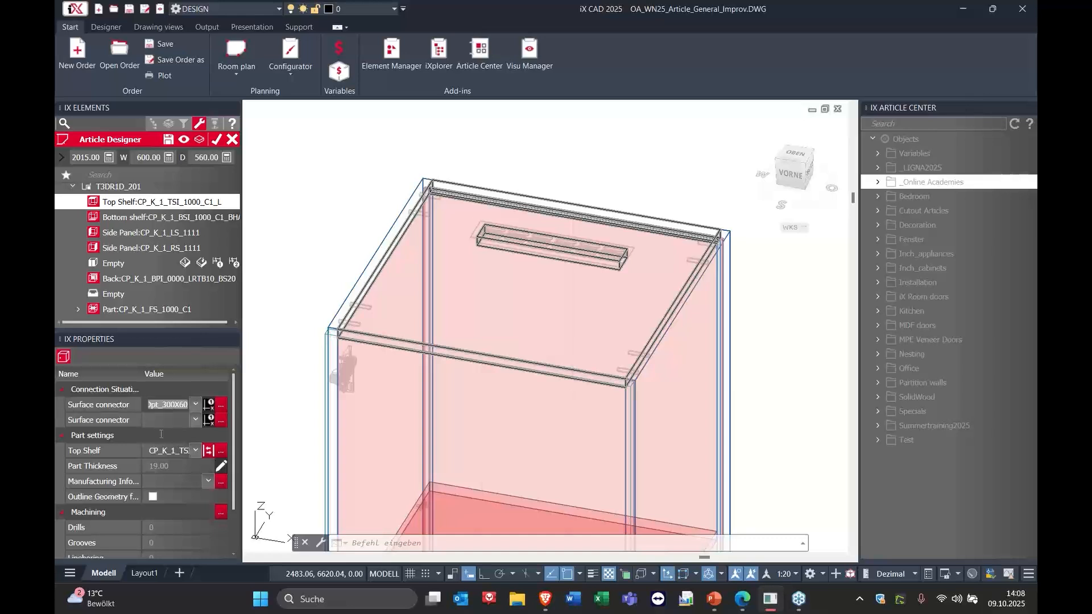
key(Return)
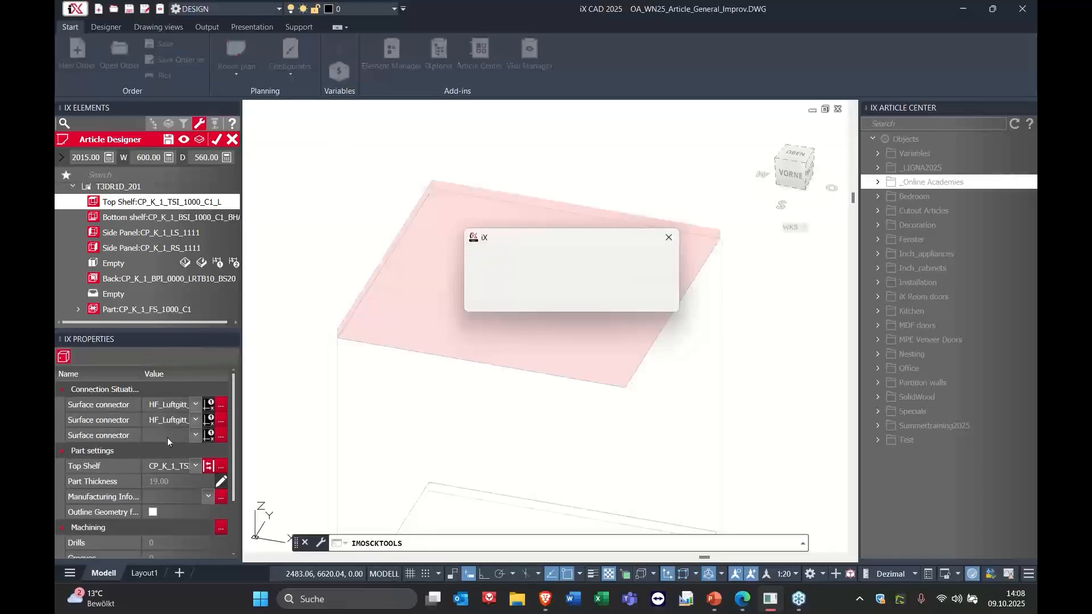
click(571, 298)
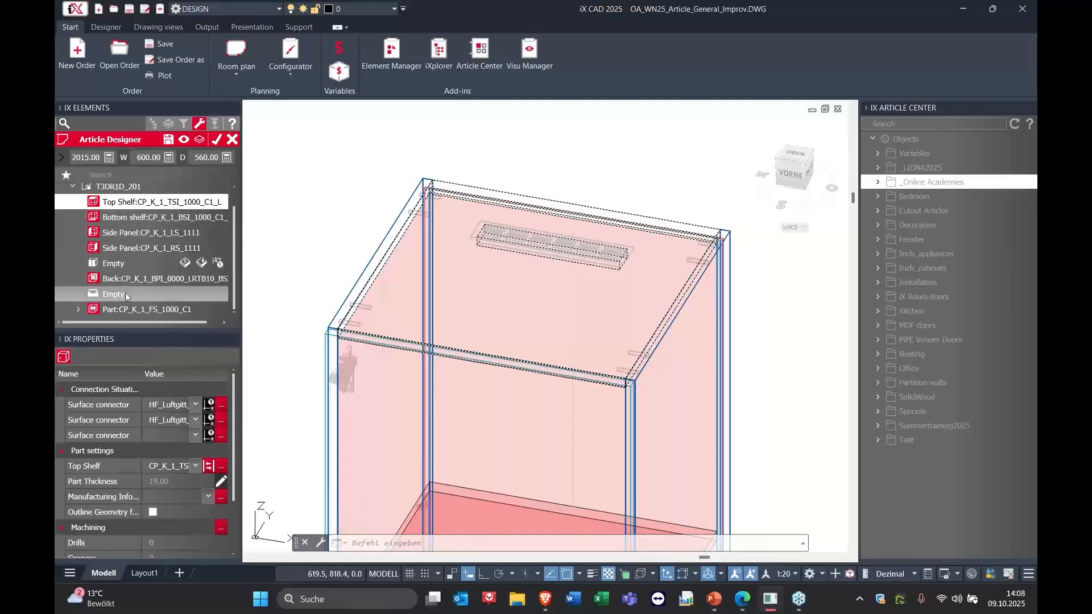
Step: Examine the surface connector options of the tall cabinet's bottom shelf, both side panels, empty divider element and back CP_K_1_BPI_0000_LRTB10_BS20
scroll(637, 337, down, 2)
middle_drag(636, 368, 585, 245)
scroll(589, 162, down, 2)
click(135, 218)
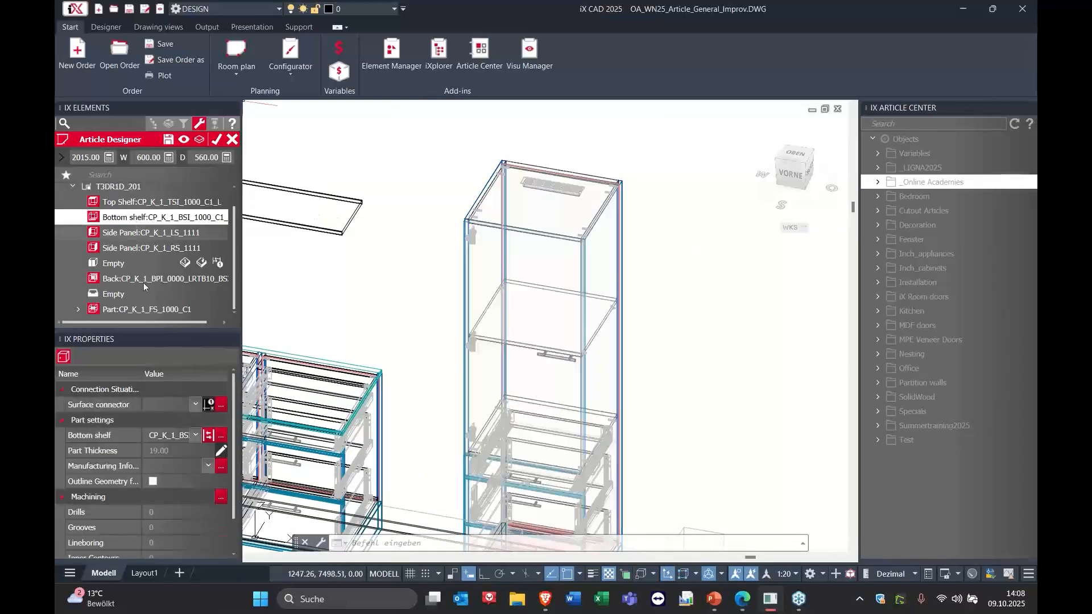
click(112, 234)
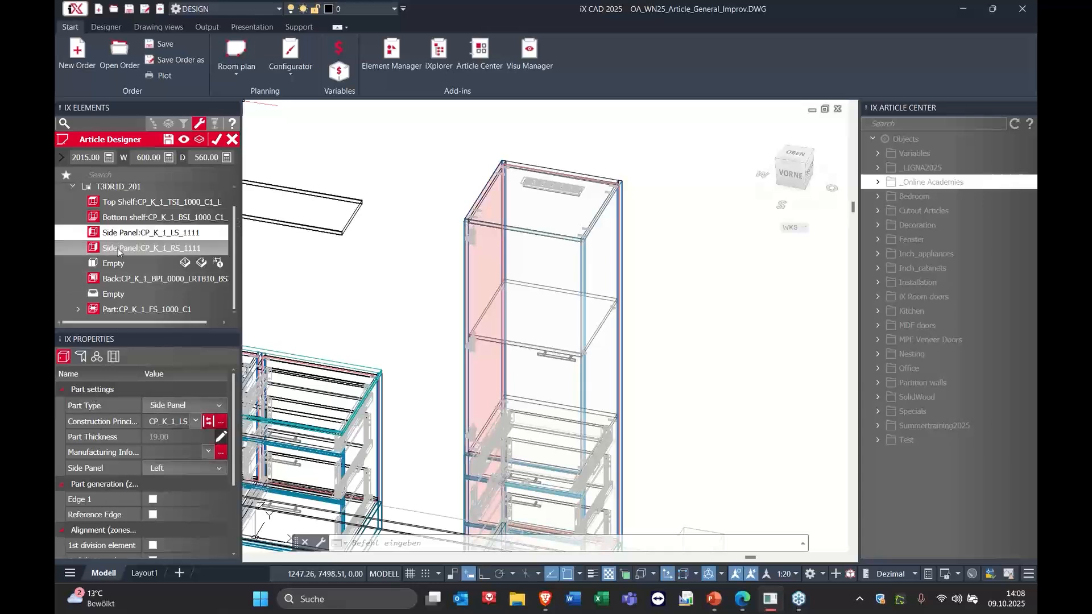
click(95, 357)
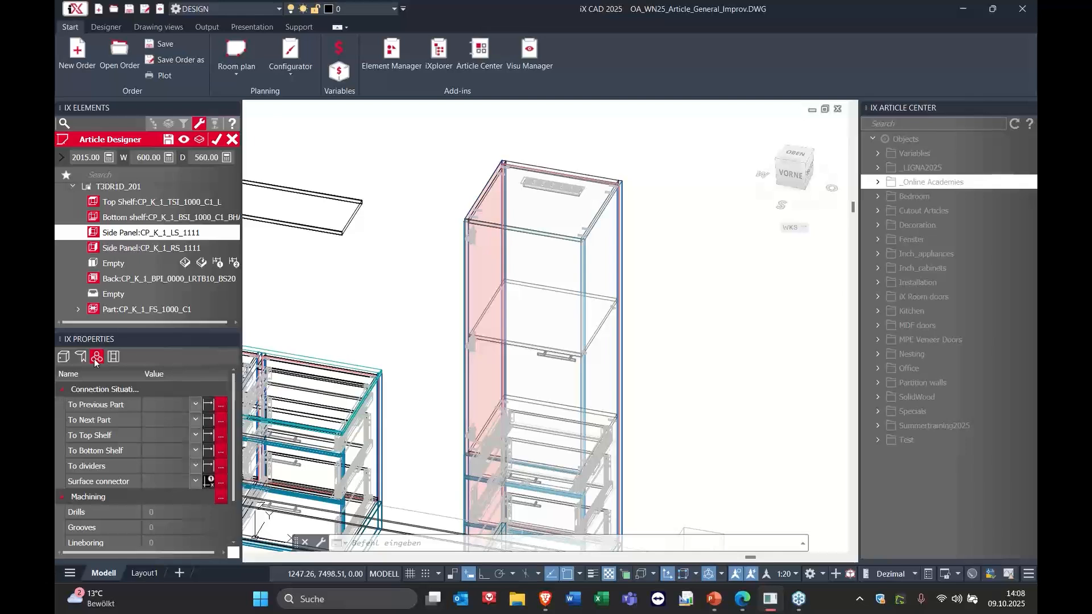
click(161, 482)
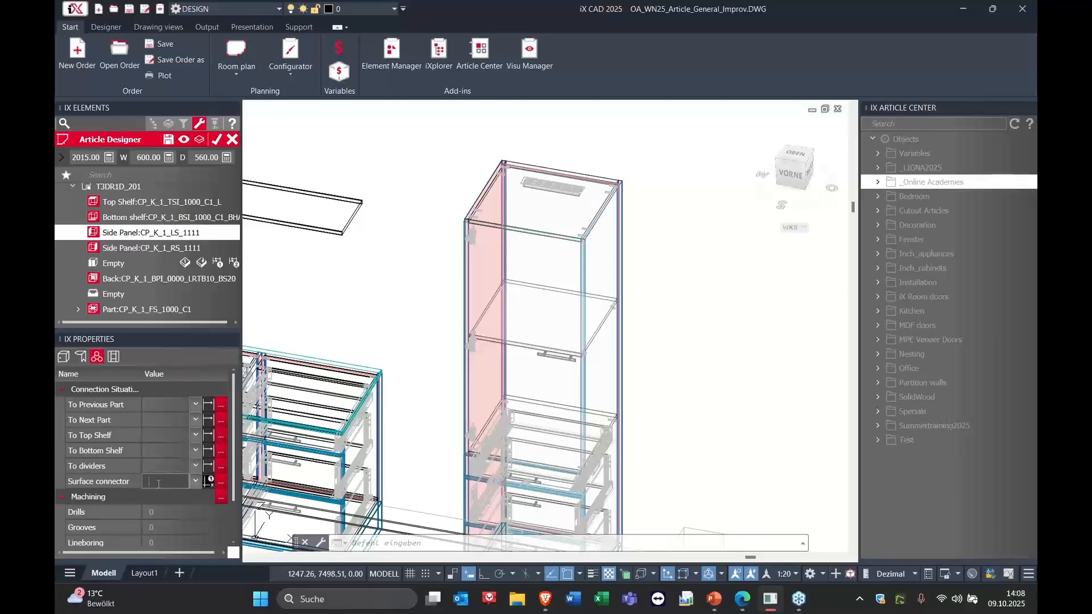
click(149, 248)
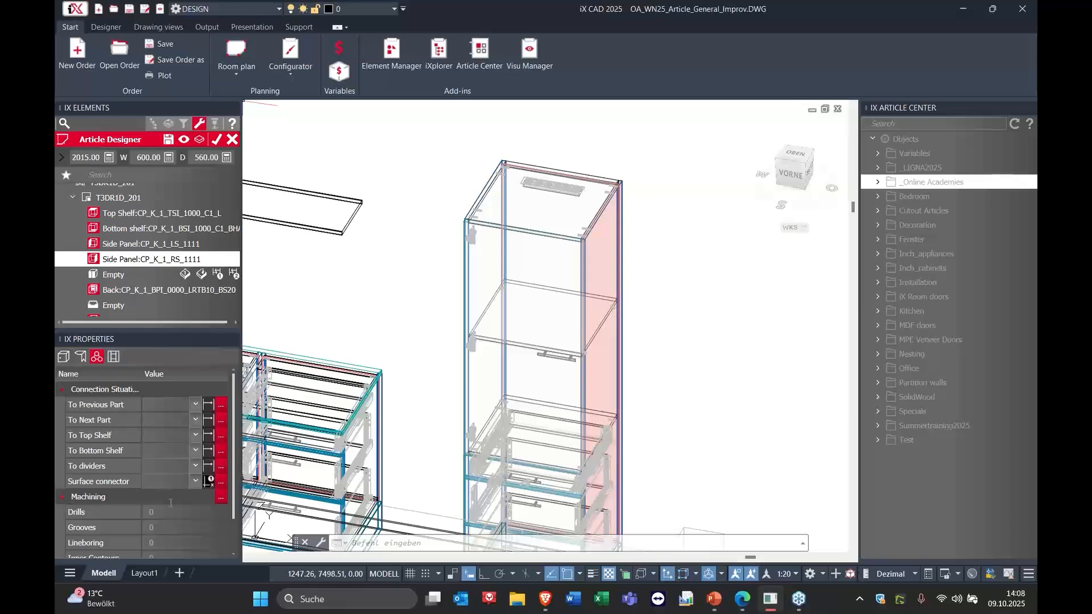
click(168, 484)
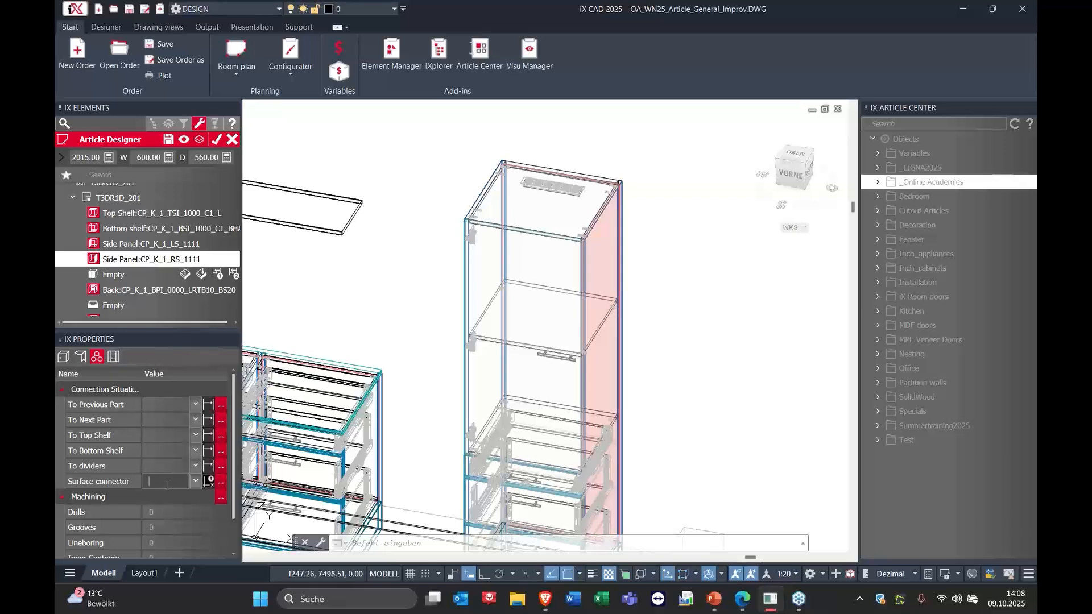
click(114, 275)
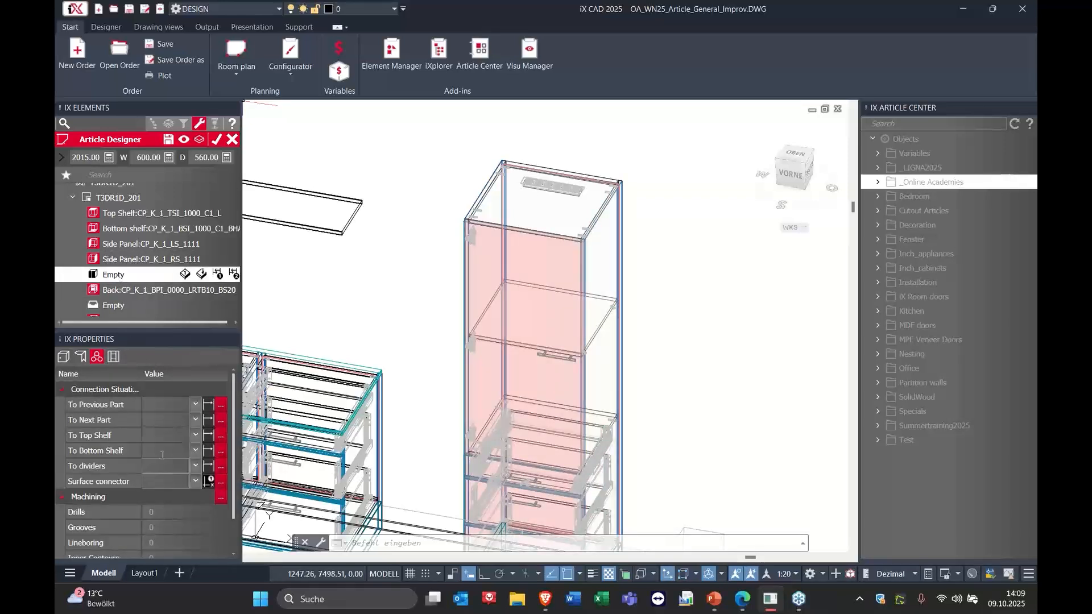
click(136, 290)
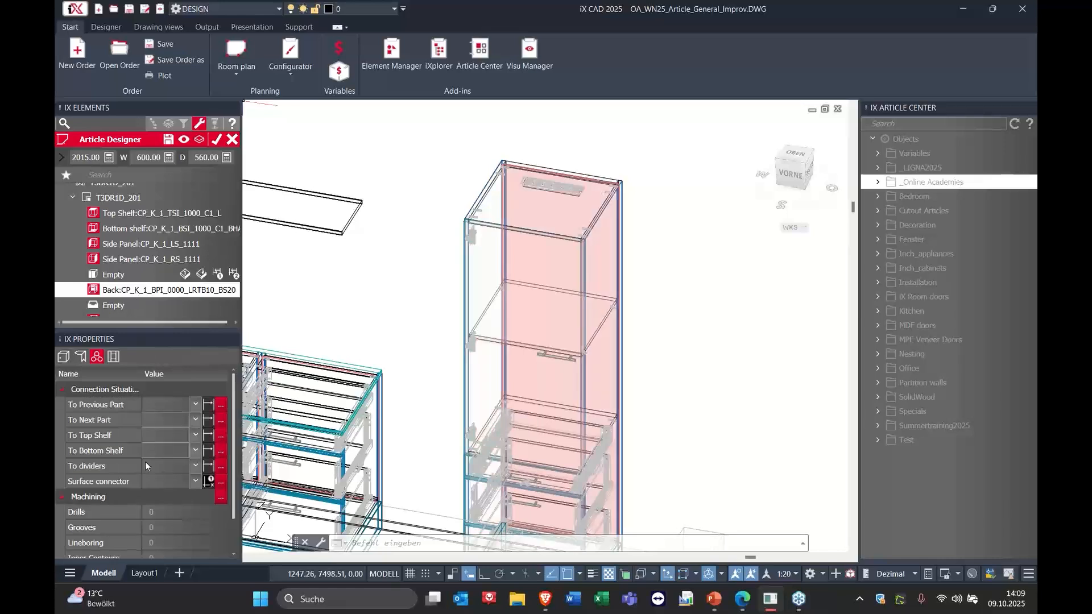
scroll(142, 267, down, 1)
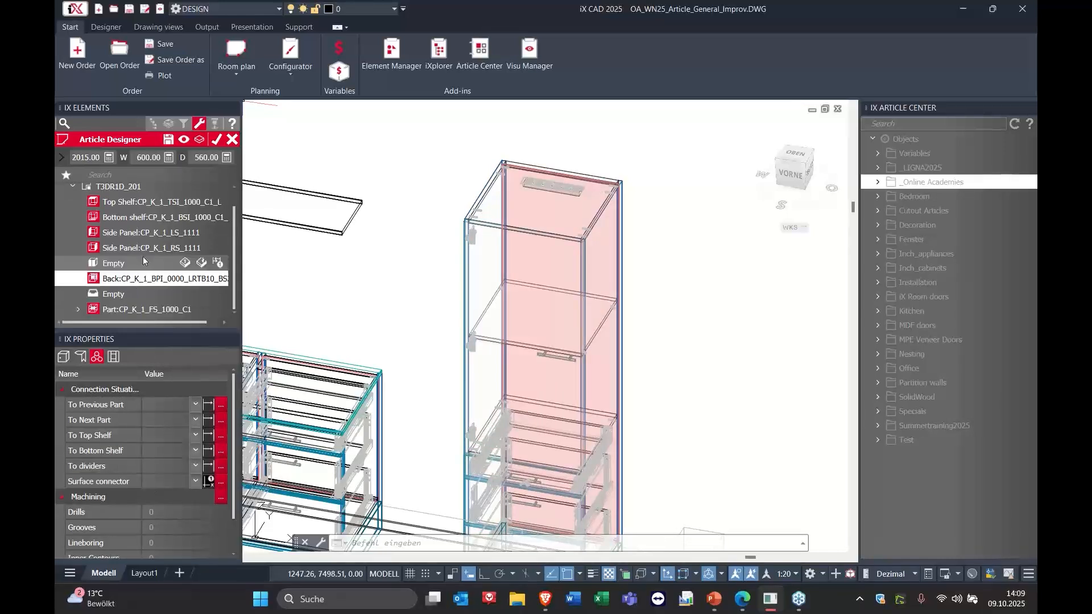
Step: Check the fixed shelf CP_K_1_FS_1000_C1 and the empty front element for a surface connector, comparing them with the back and left side panel
click(132, 310)
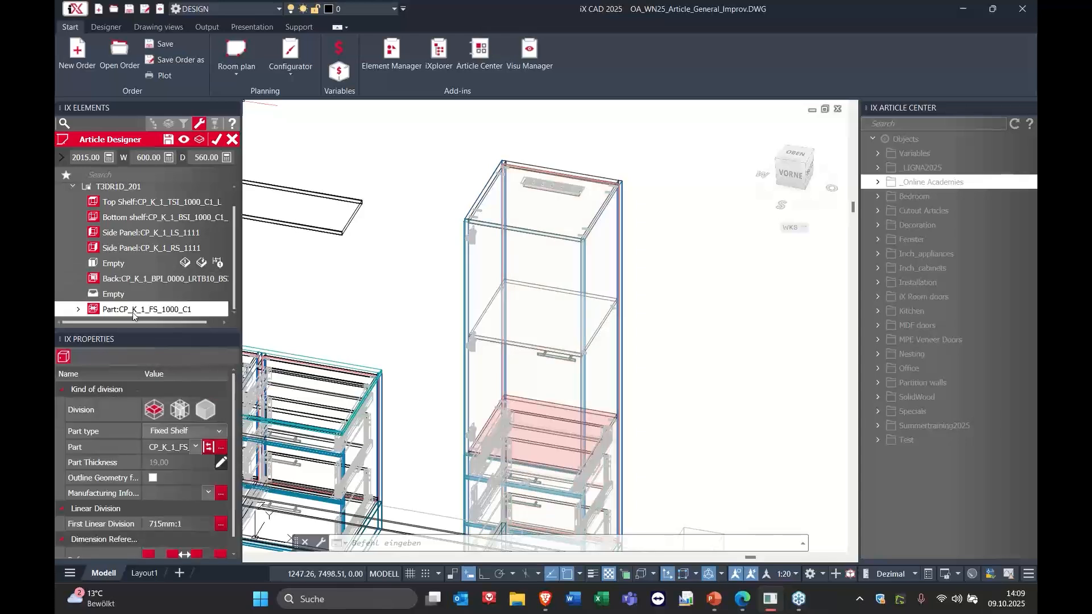
scroll(112, 449, down, 1)
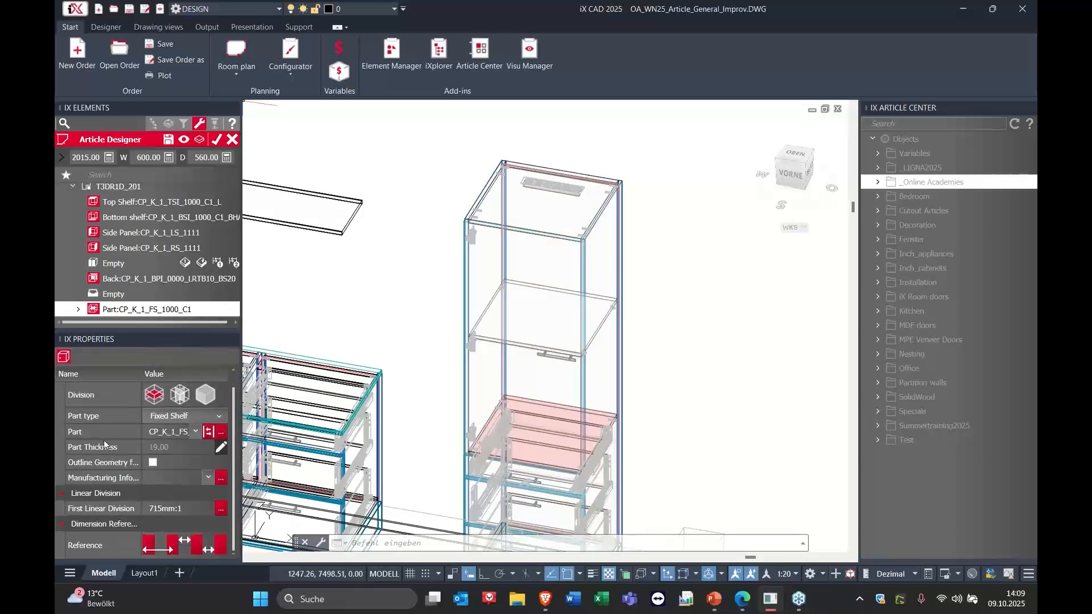
scroll(103, 439, up, 1)
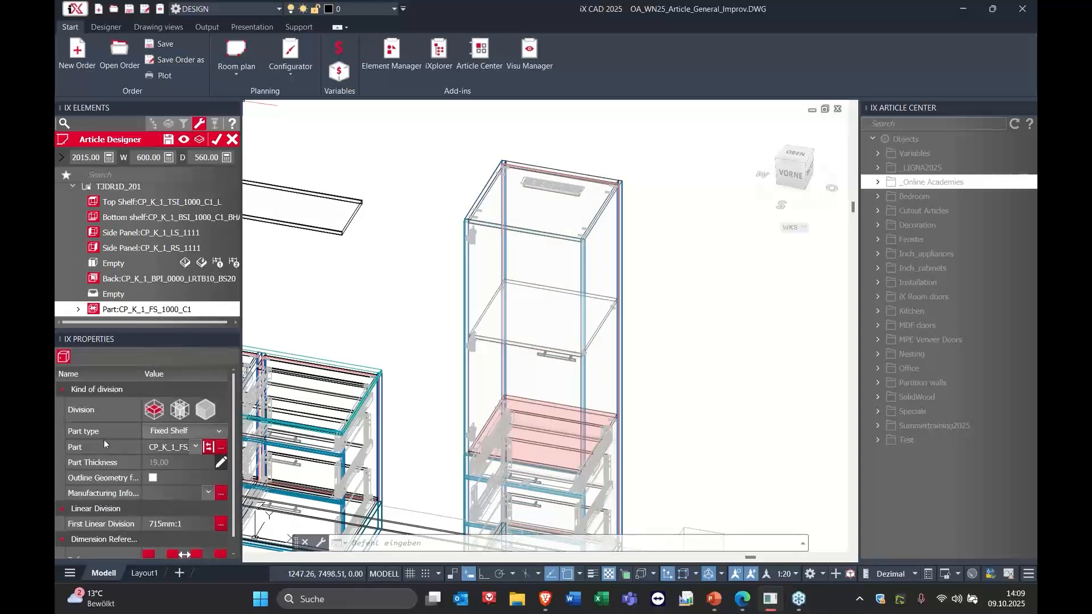
click(130, 295)
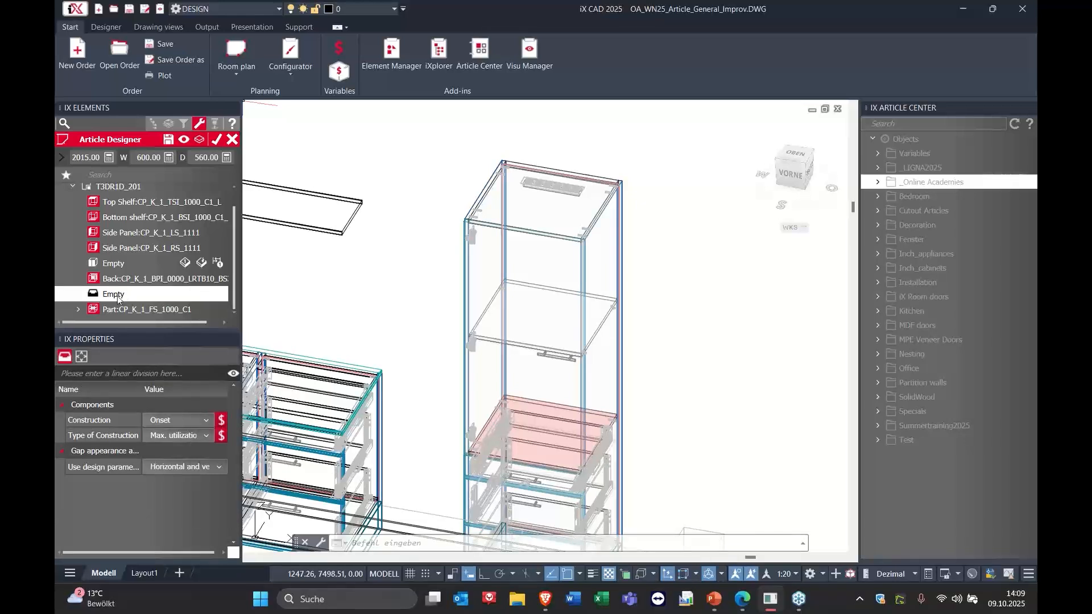
click(118, 279)
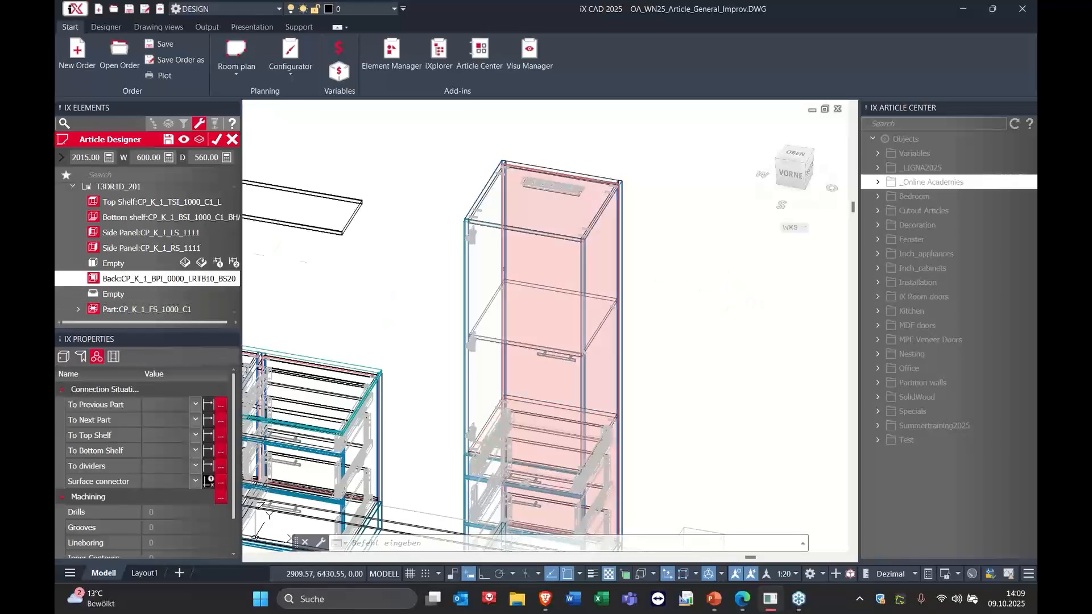
click(129, 233)
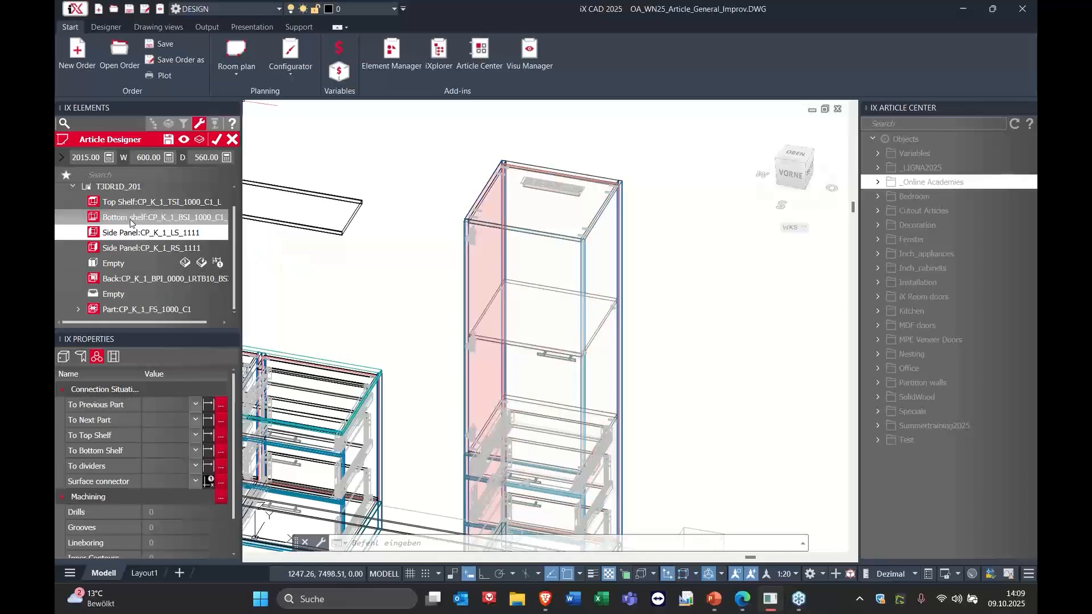
Step: Select the right side panel CP_K_1_RS_1111 and hide the other objects around the tall cabinet
click(131, 248)
middle_drag(750, 340, 661, 255)
click(199, 141)
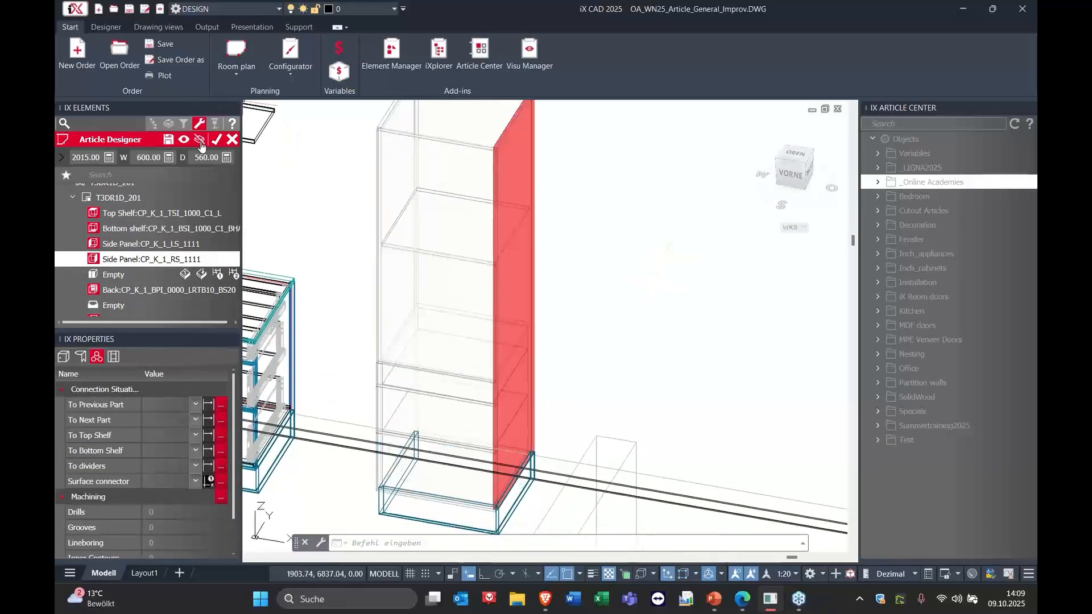
click(182, 139)
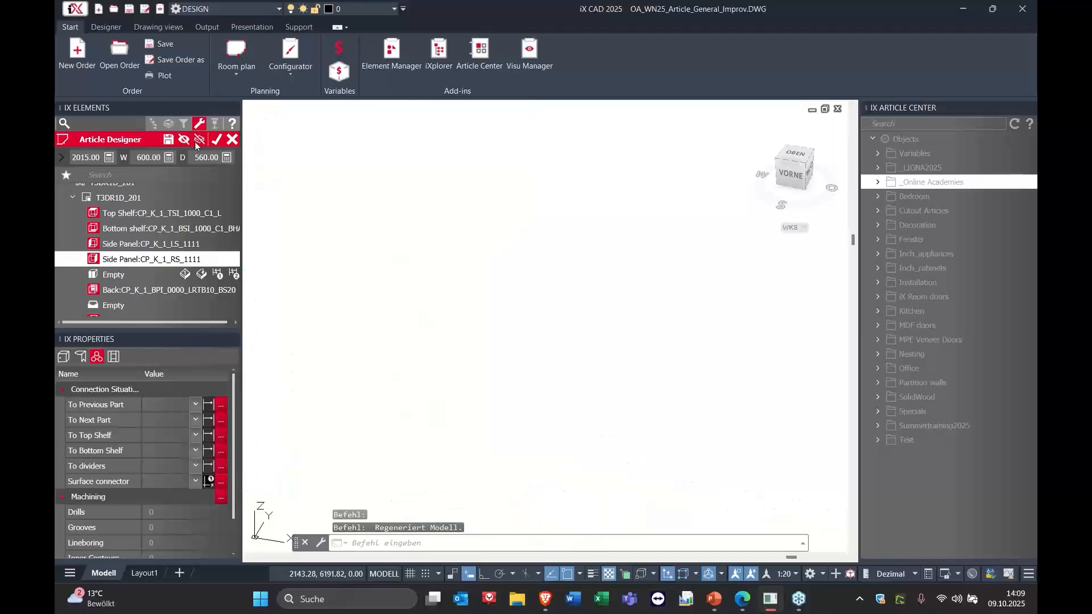
shift+middle_drag(670, 335, 640, 293)
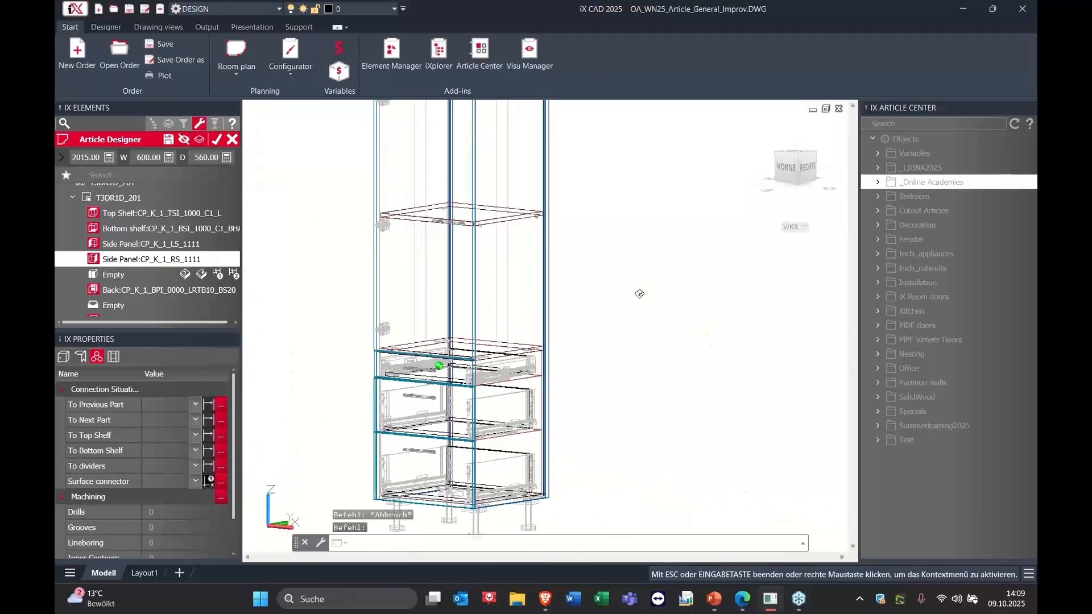
shift+middle_drag(577, 322, 611, 348)
scroll(582, 364, down, 3)
scroll(582, 363, up, 3)
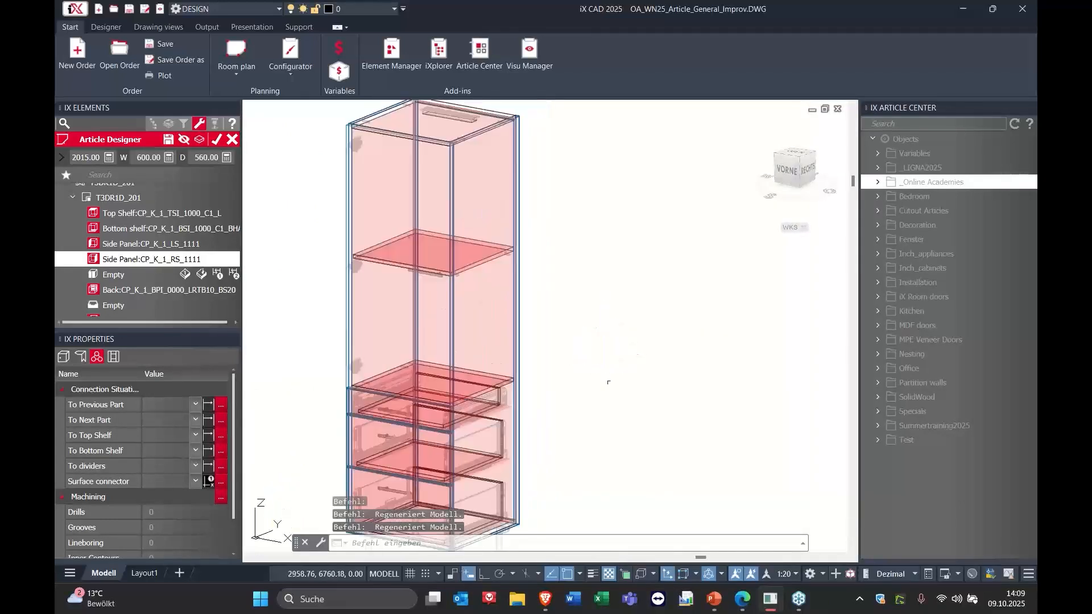
middle_drag(598, 356, 609, 281)
scroll(535, 392, up, 2)
scroll(534, 391, down, 3)
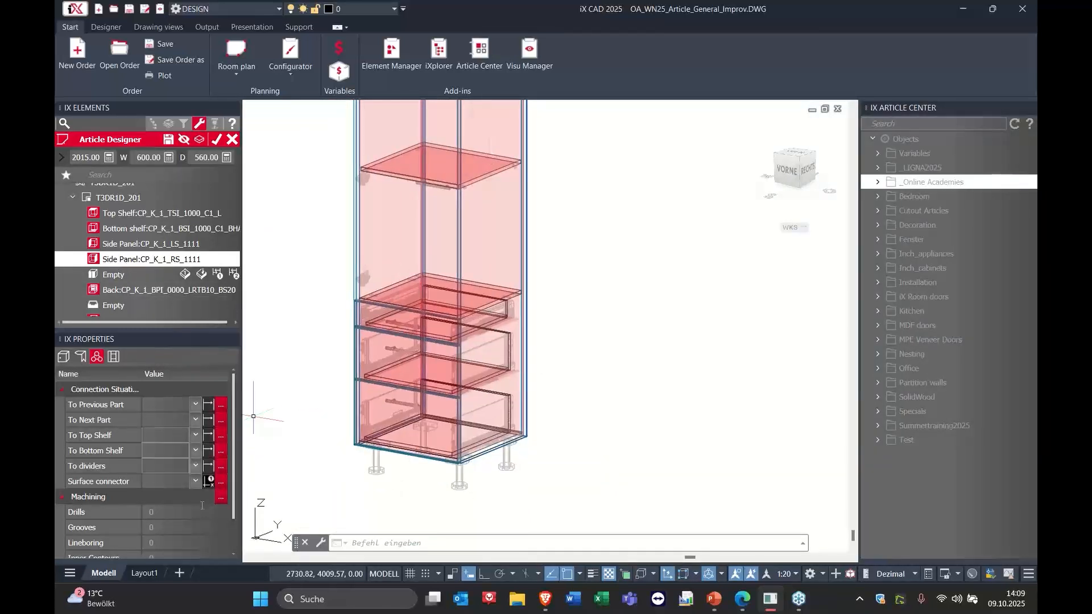
Step: Assign HF_Luftgitt_Al_Edst_Sid_300X60 from the _SLB Vents folder to the right side panel's surface connector, without updating contiguous parts
click(222, 482)
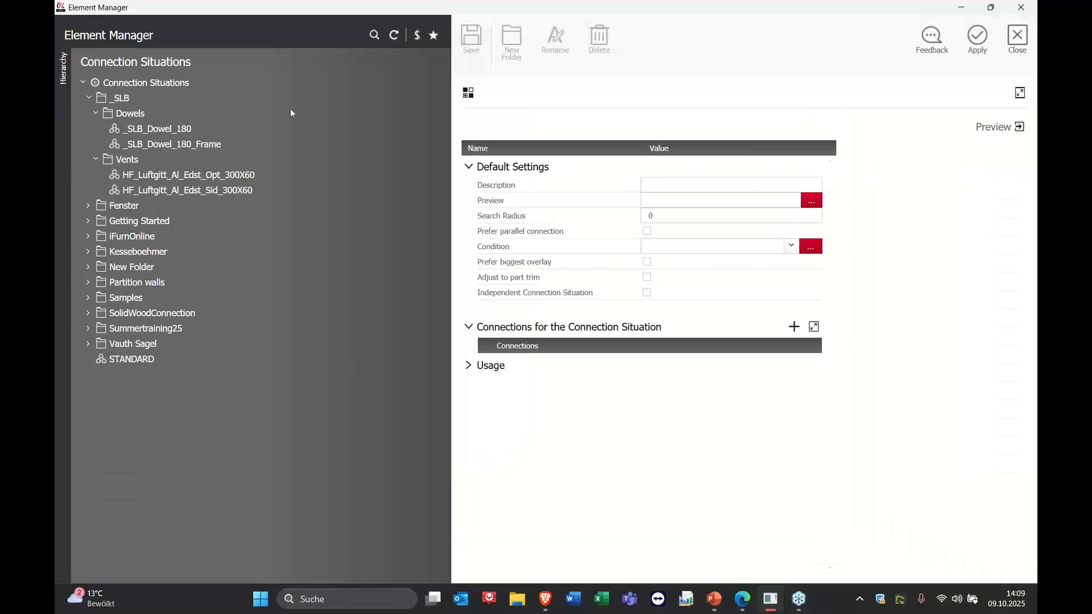
click(204, 189)
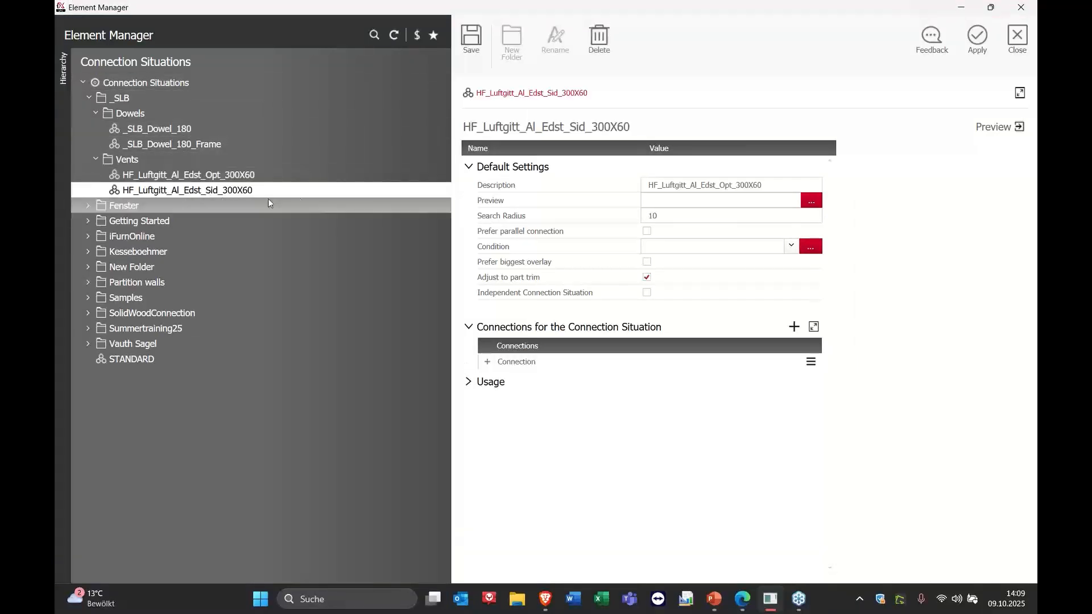
click(980, 56)
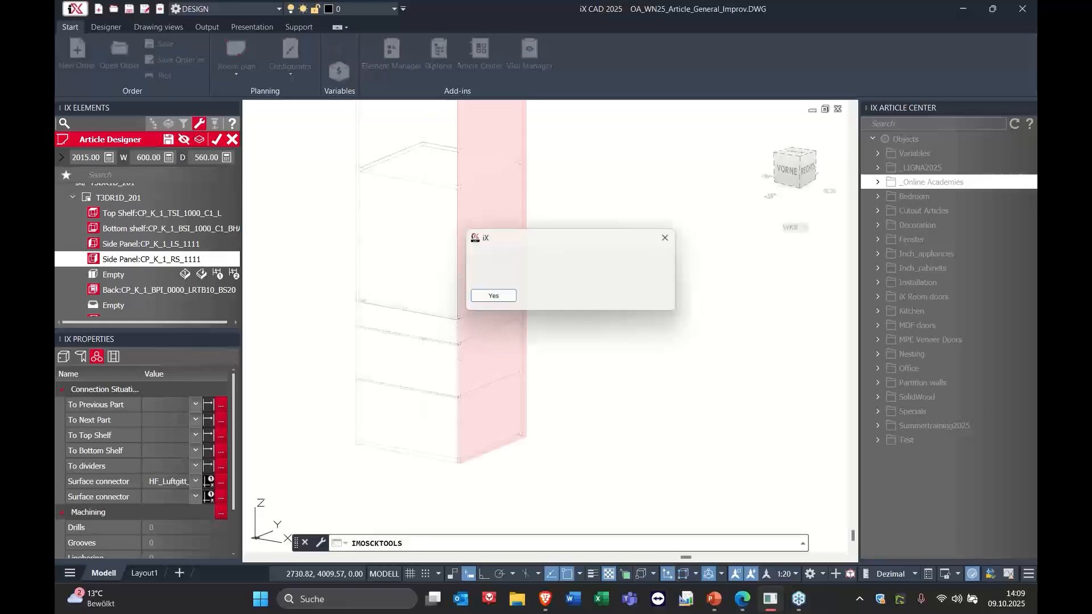
click(571, 298)
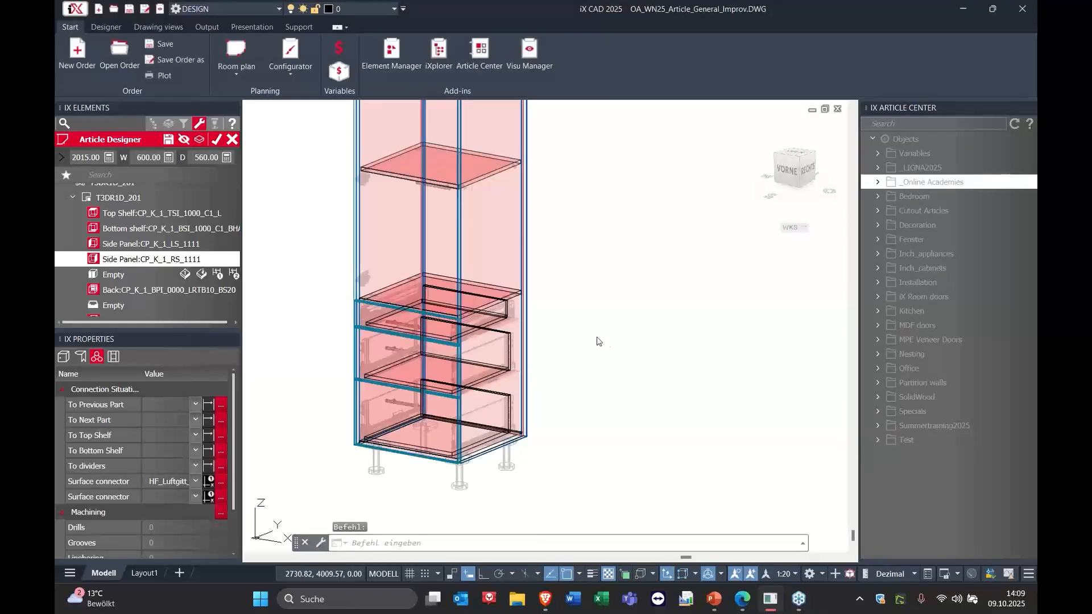
scroll(478, 241, up, 4)
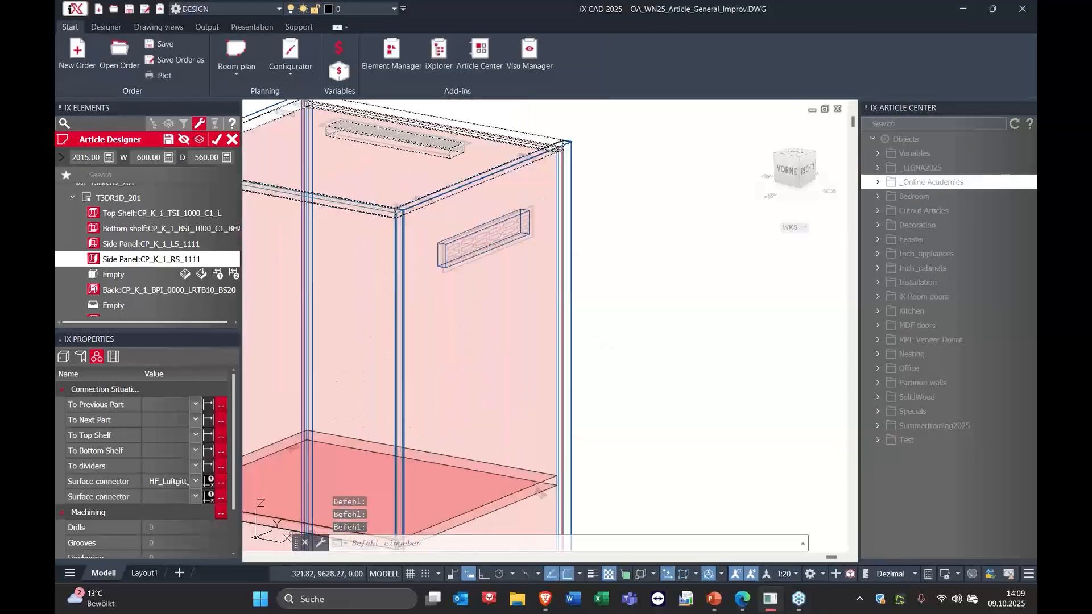
shift+middle_drag(527, 288, 491, 273)
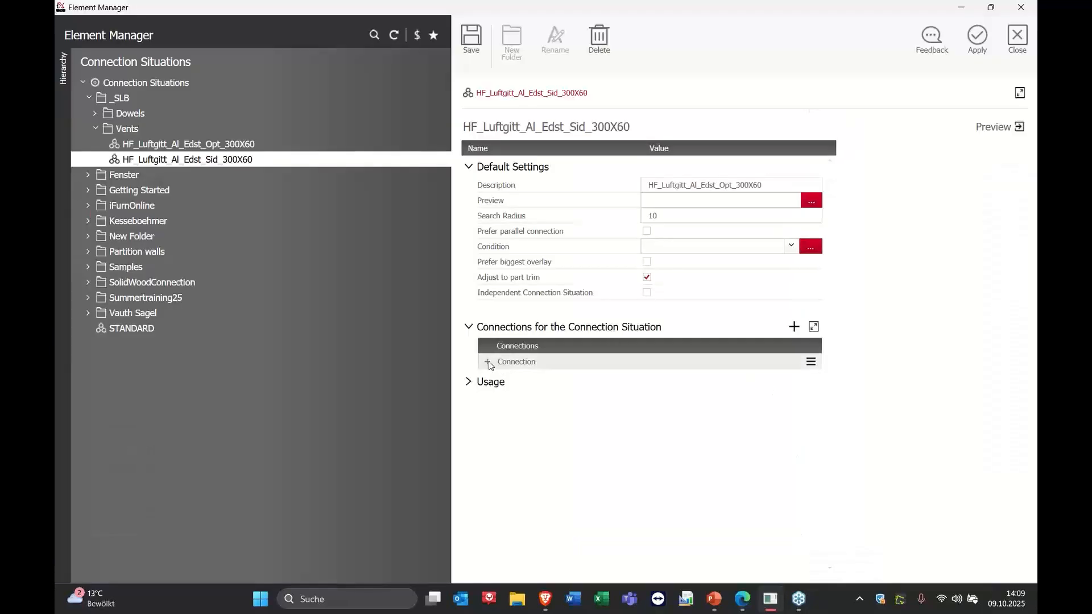
Step: Examine the linear divisions and rotation angle of the connection in HF_Luftgitt_Al_Edst_Sid_300X60, leaving the definition without changes
click(488, 362)
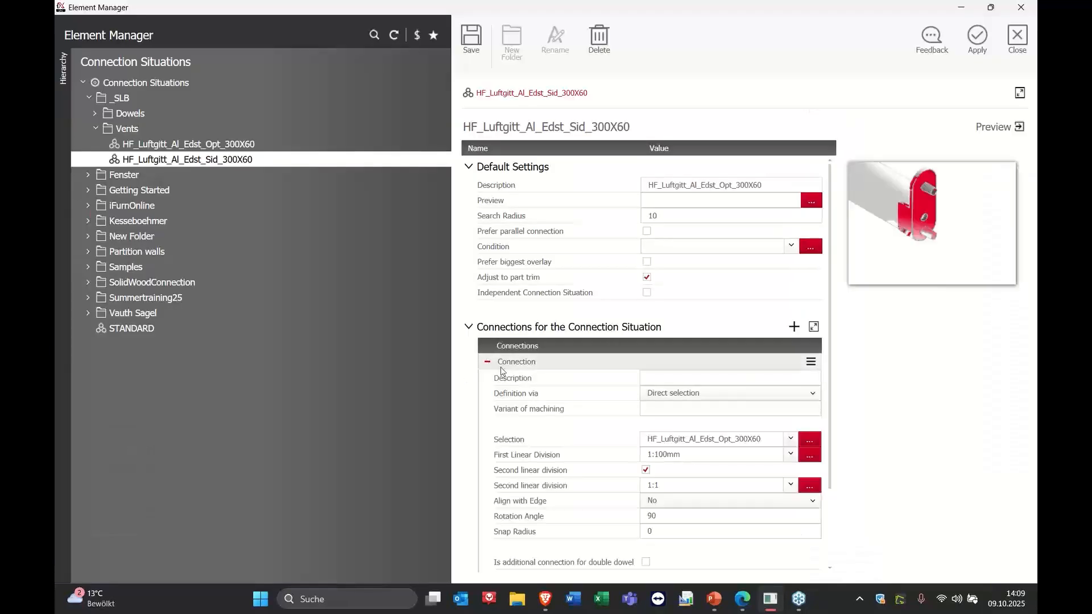
scroll(564, 394, down, 2)
click(707, 395)
click(710, 394)
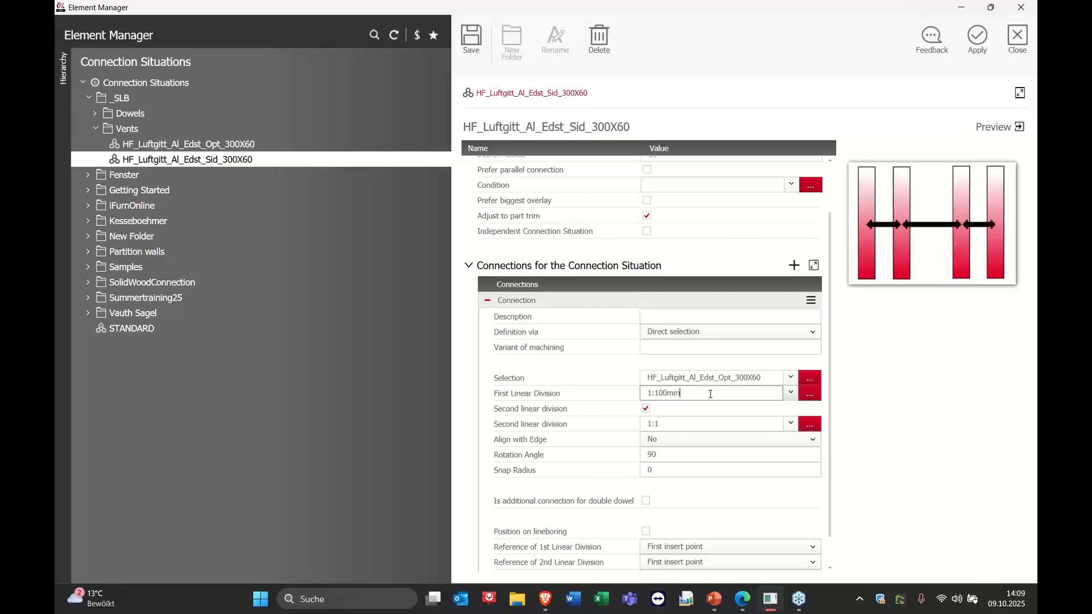
click(1020, 50)
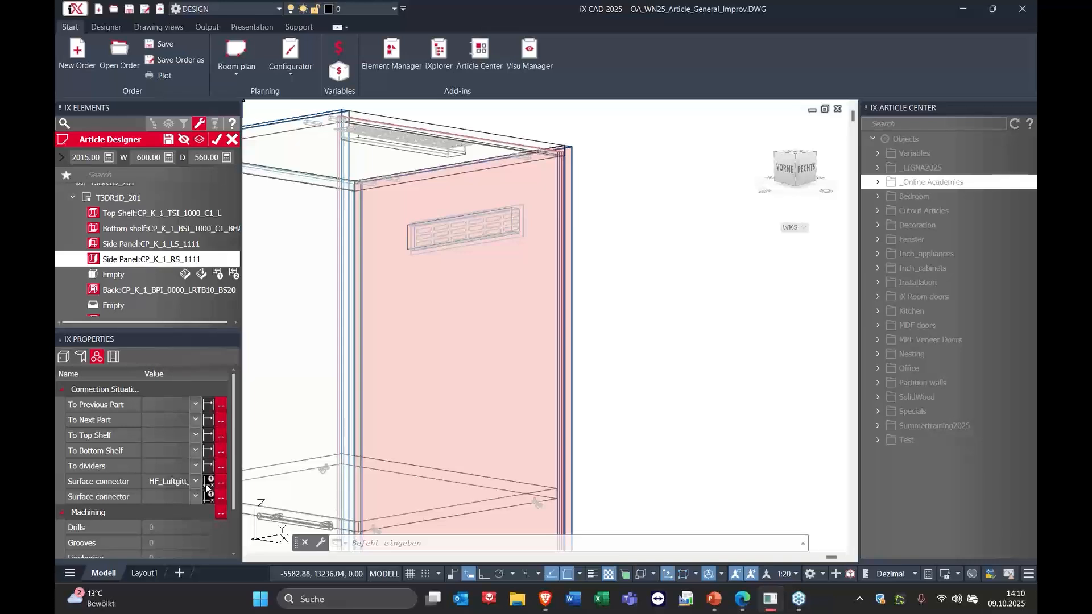
Step: Switch the reference side of the right side panel's surface connector to move the vent to the panel's lower end, without updating contiguous parts
mouse_move(500, 307)
middle_down()
mouse_move(517, 280)
mouse_move(515, 294)
middle_up()
scroll(517, 288, down, 2)
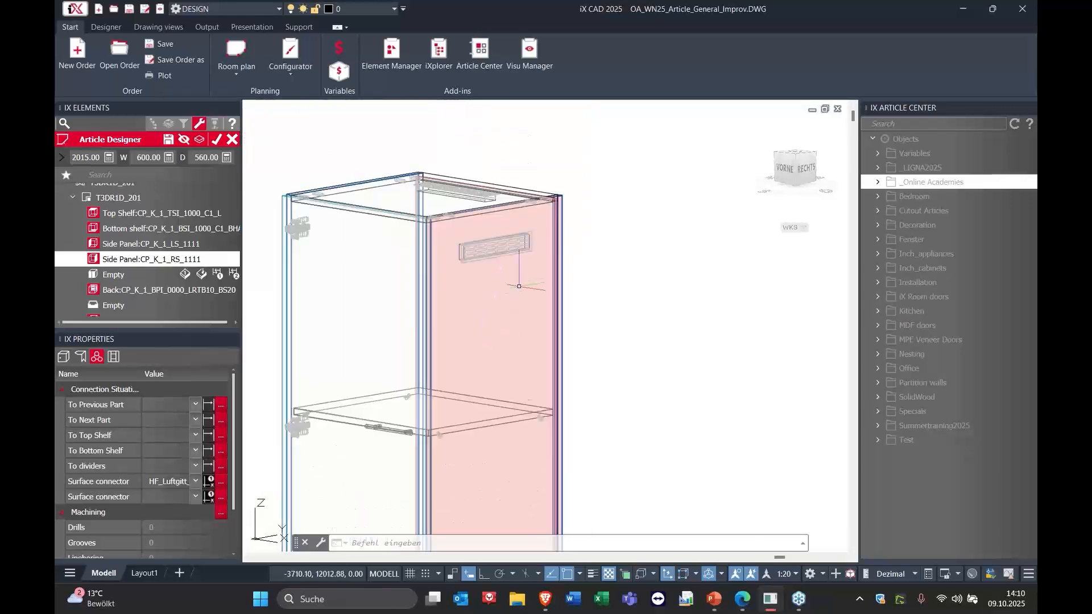
scroll(496, 251, up, 2)
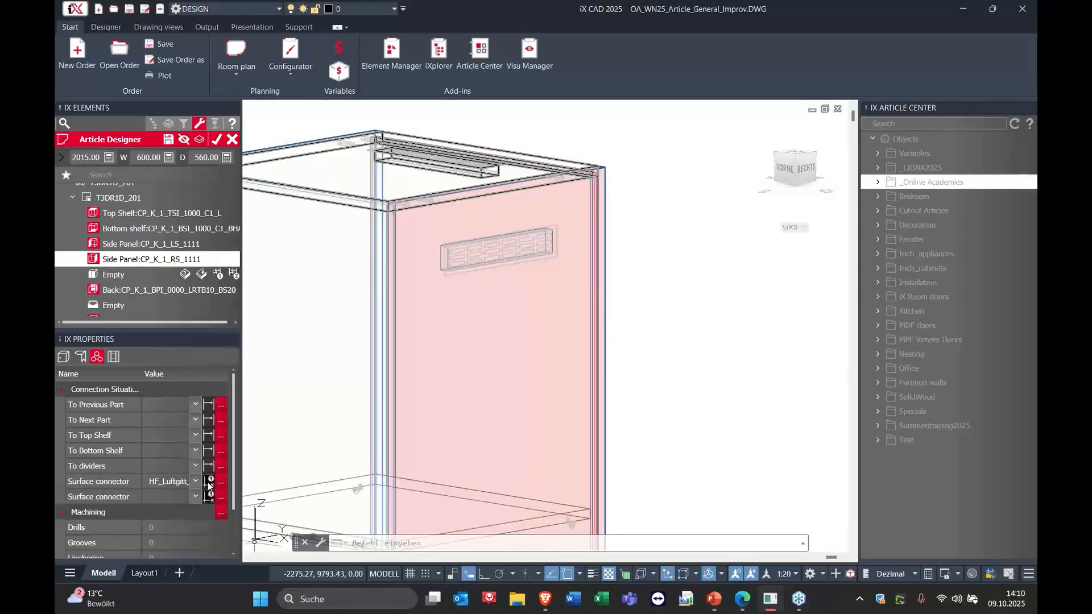
scroll(564, 390, down, 2)
middle_drag(545, 407, 541, 374)
scroll(523, 370, up, 4)
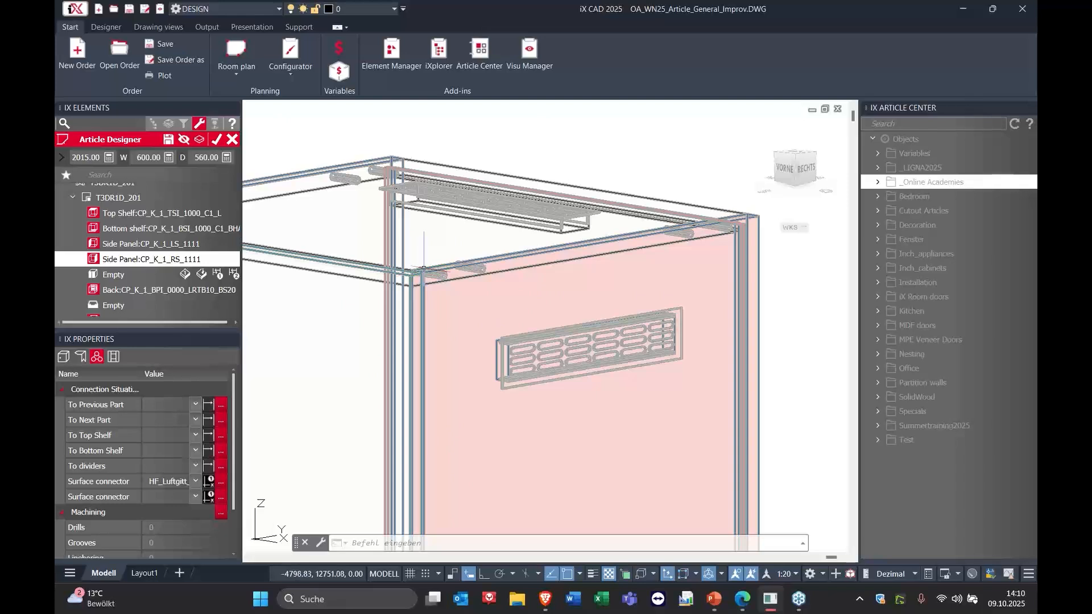
middle_drag(424, 267, 406, 261)
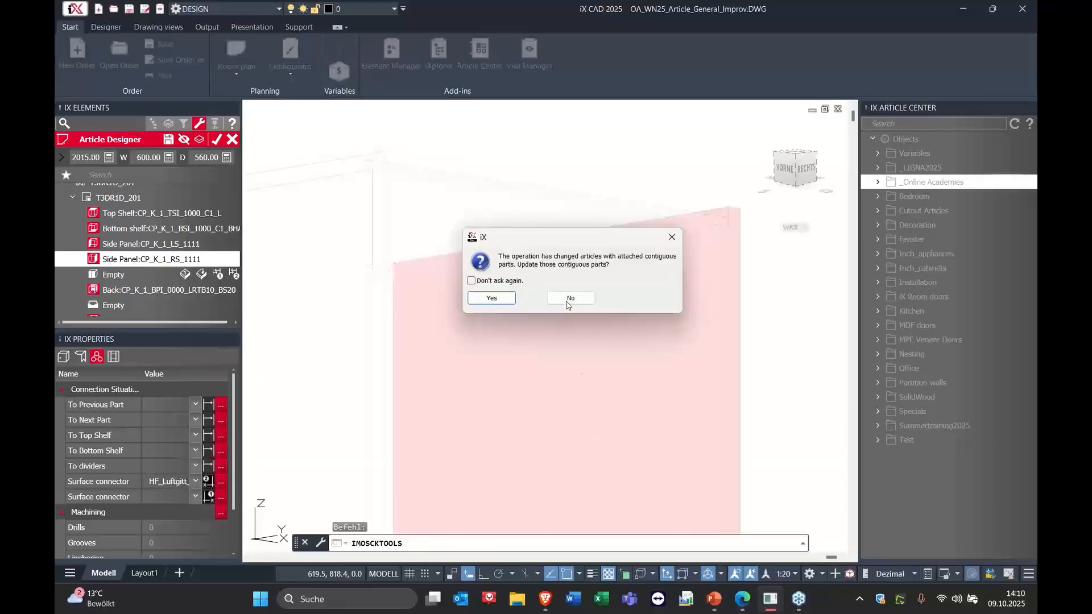
click(566, 302)
scroll(603, 382, down, 6)
middle_drag(583, 444, 406, 371)
scroll(466, 248, up, 5)
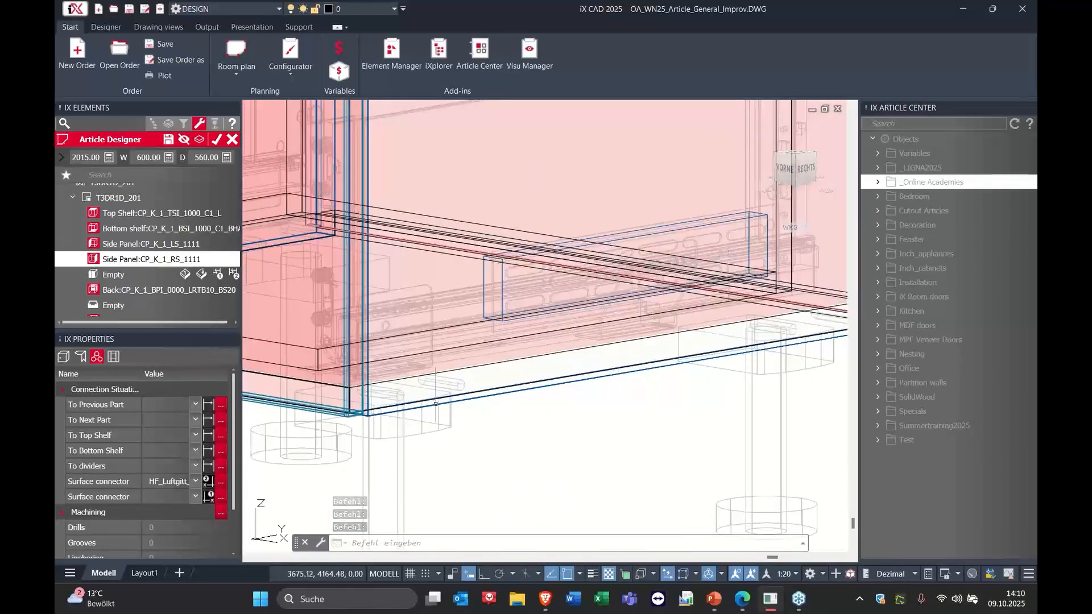
shift+middle_drag(542, 449, 597, 436)
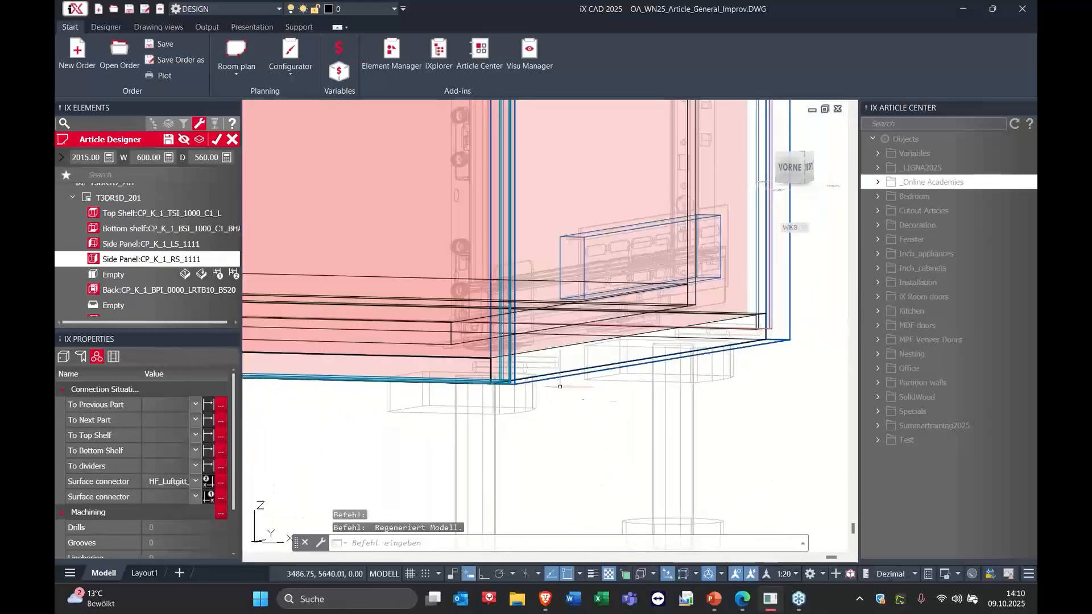
Step: Switch the right side panel's surface connector to another reference side at its lower end, leaving contiguous parts without an update
middle_drag(553, 375, 504, 446)
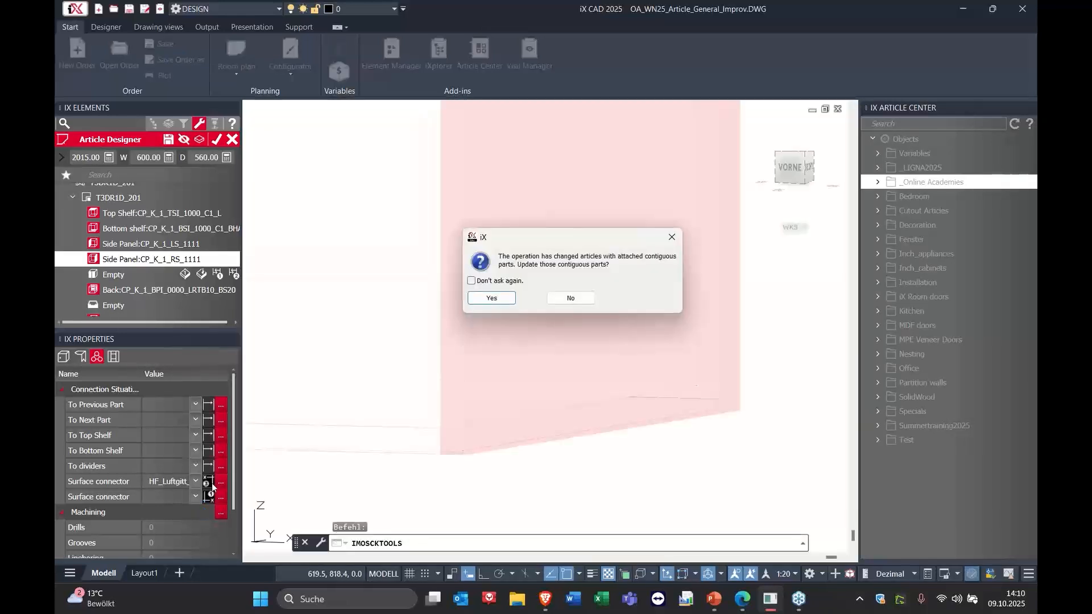
click(571, 297)
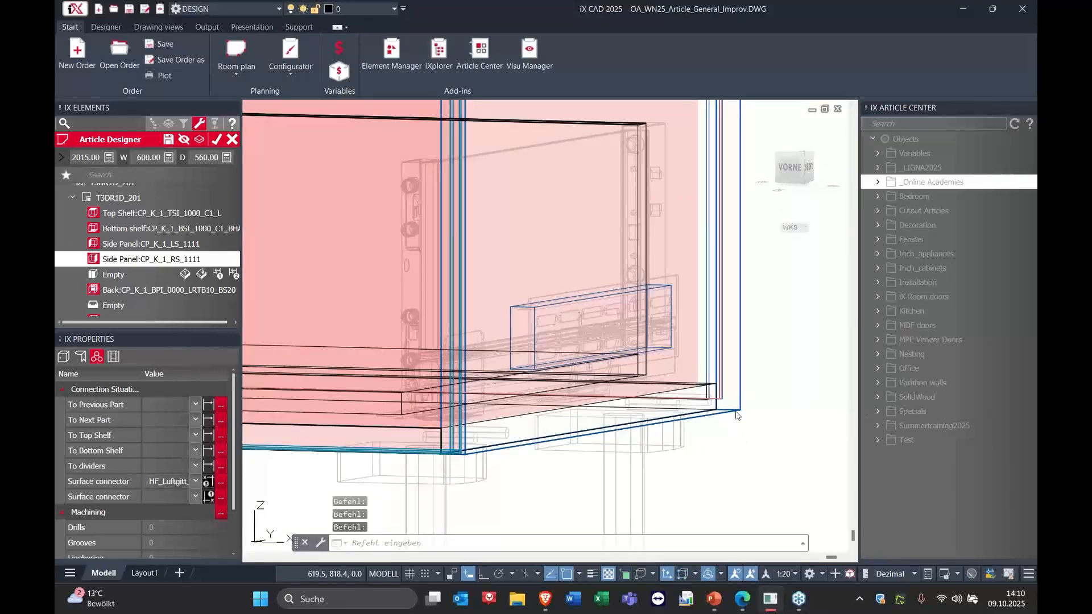
shift+middle_drag(662, 275, 603, 267)
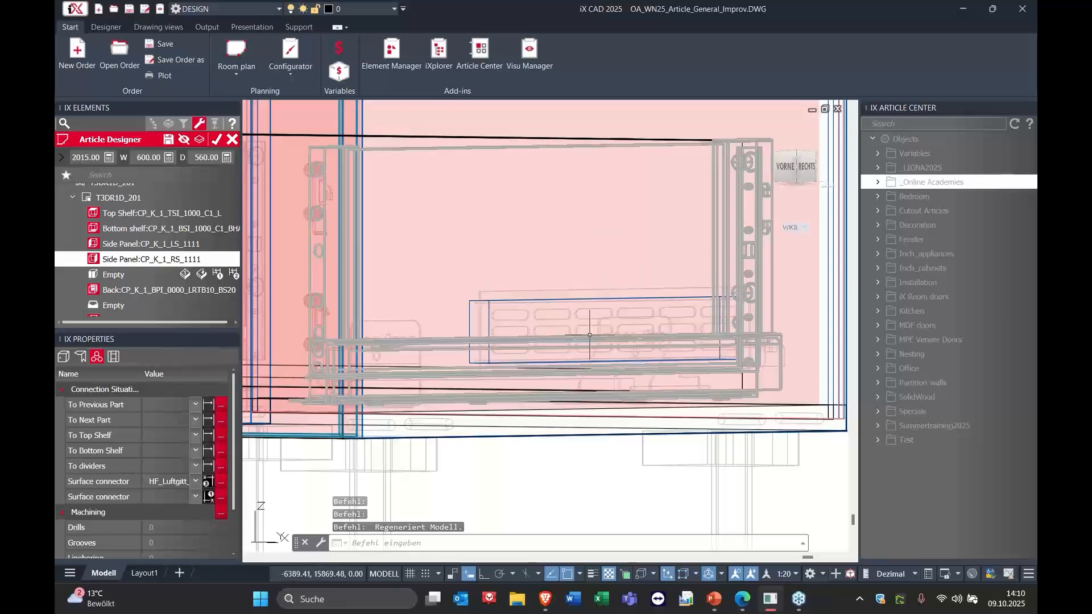
middle_drag(832, 434, 625, 476)
Step: Change the right side panel's surface connector reference side to place the vent at the panel's upper end, without updating contiguous parts
scroll(732, 462, down, 10)
click(208, 483)
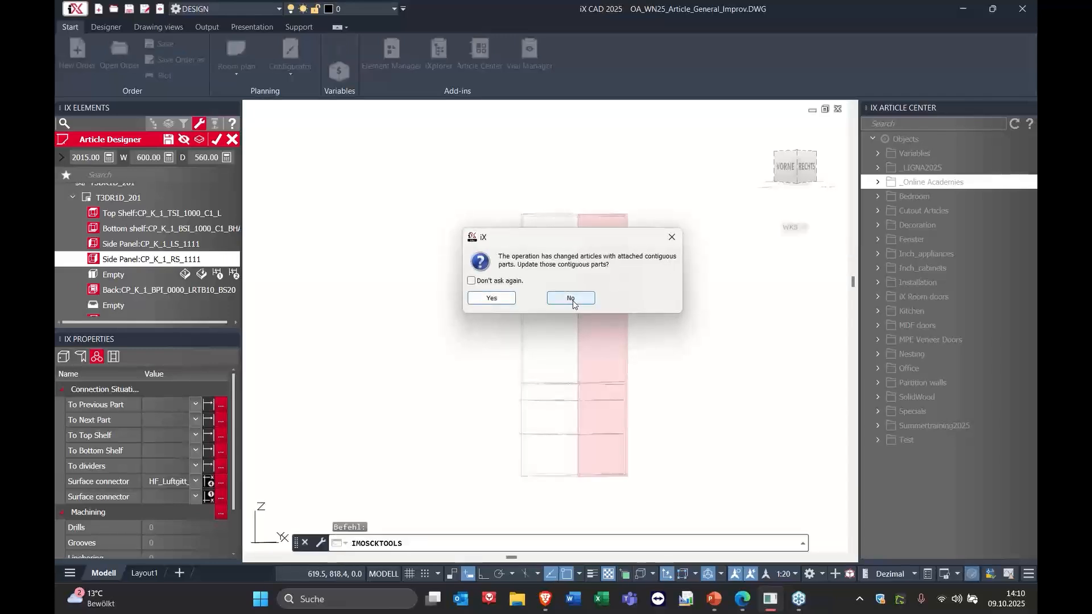
click(571, 299)
scroll(606, 240, up, 5)
shift+middle_drag(606, 240, 584, 273)
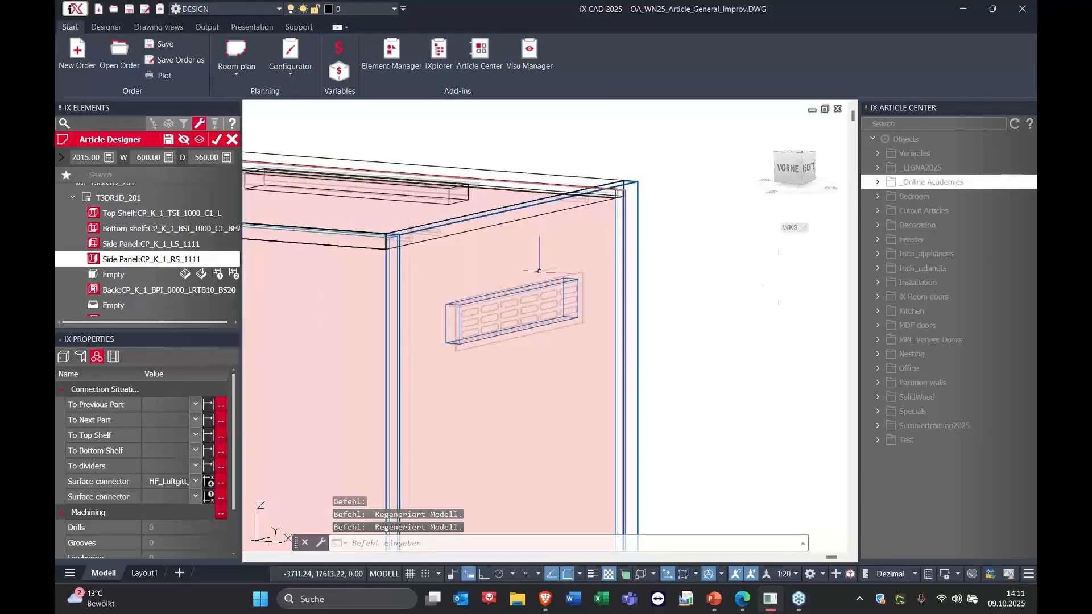
Step: Leave the Article Designer without applying the tall cabinet's changes or updating contiguous parts
key(alt+Tab)
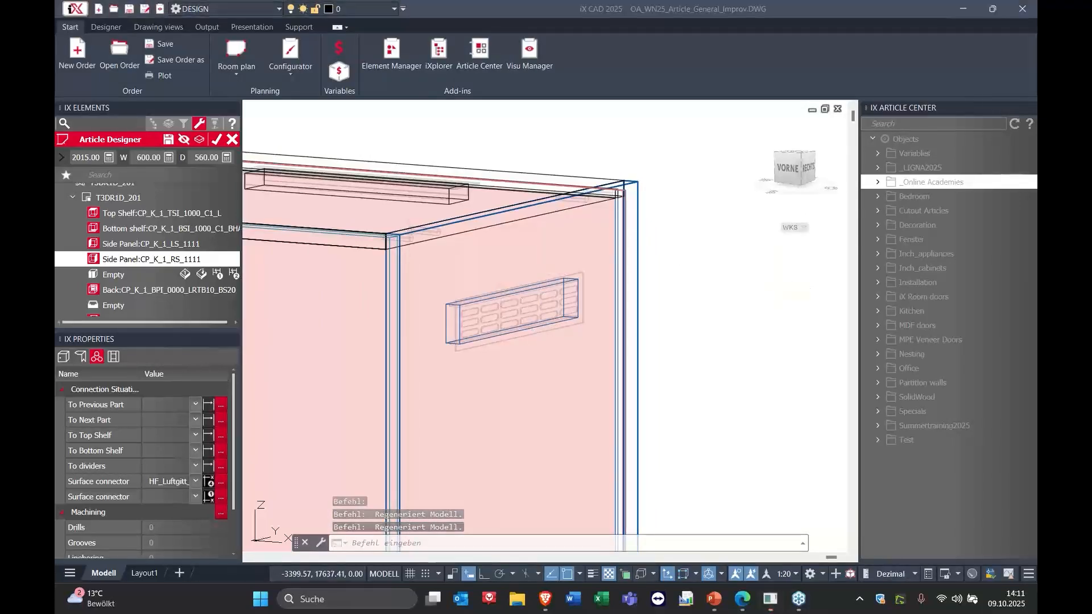
click(592, 281)
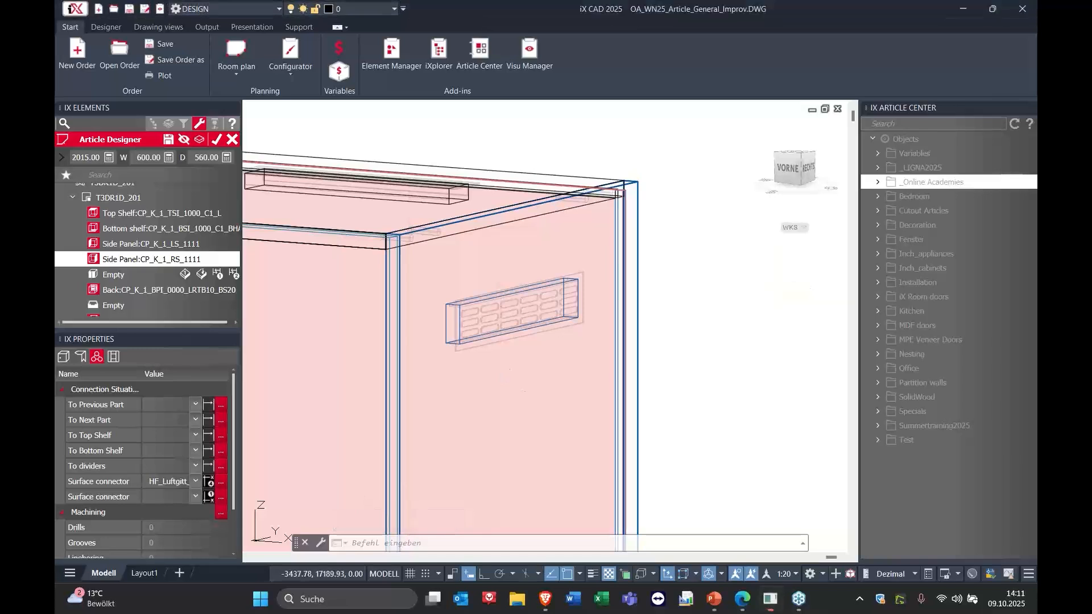
middle_drag(544, 359, 545, 359)
scroll(568, 330, down, 5)
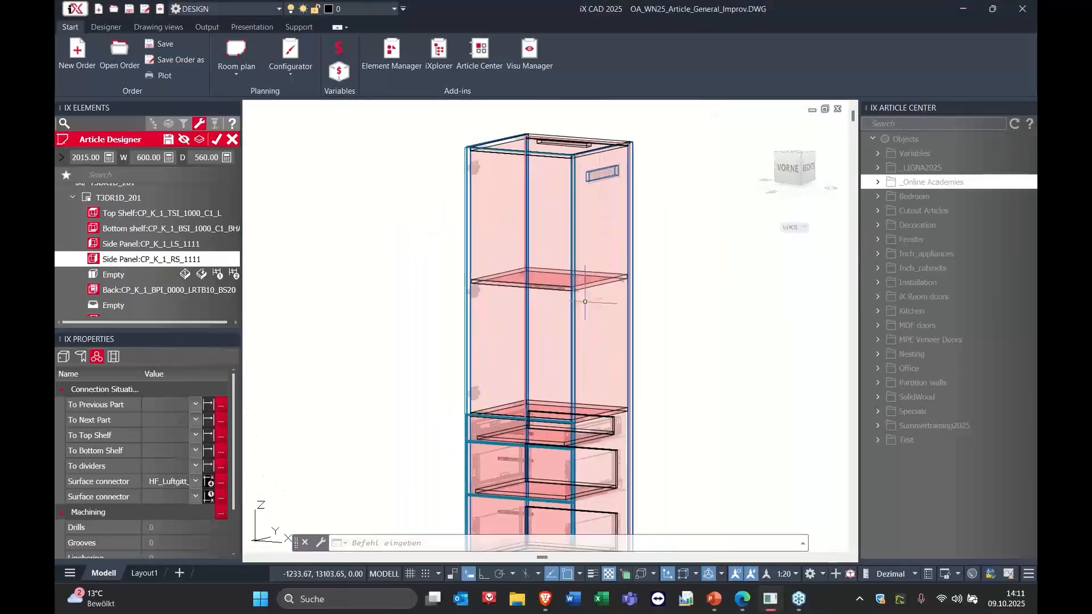
mouse_move(588, 307)
shift+middle_down()
mouse_move(583, 334)
mouse_move(551, 351)
shift+middle_up()
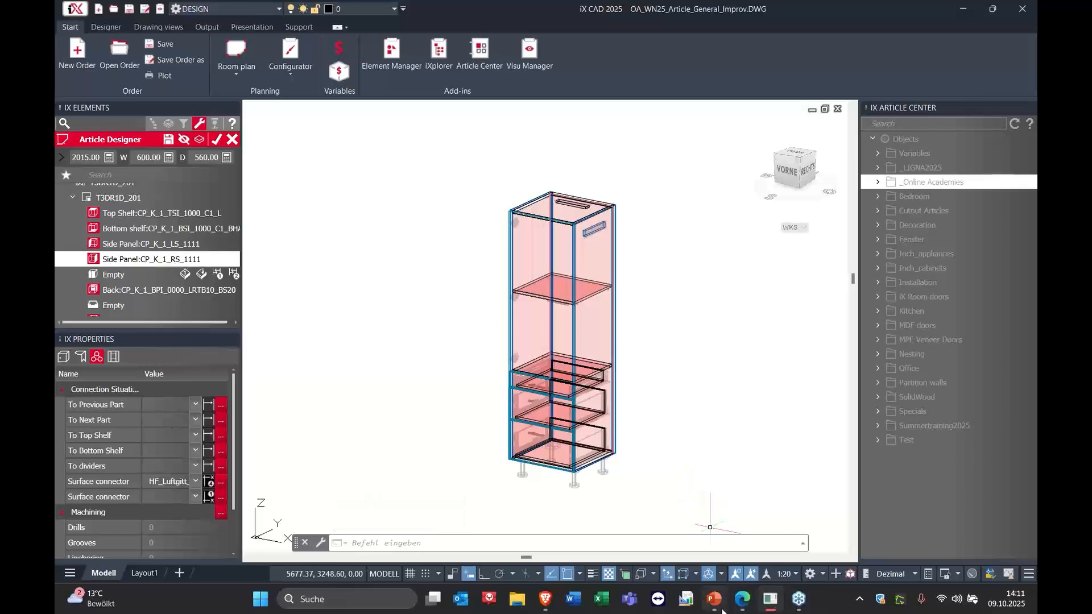
click(232, 139)
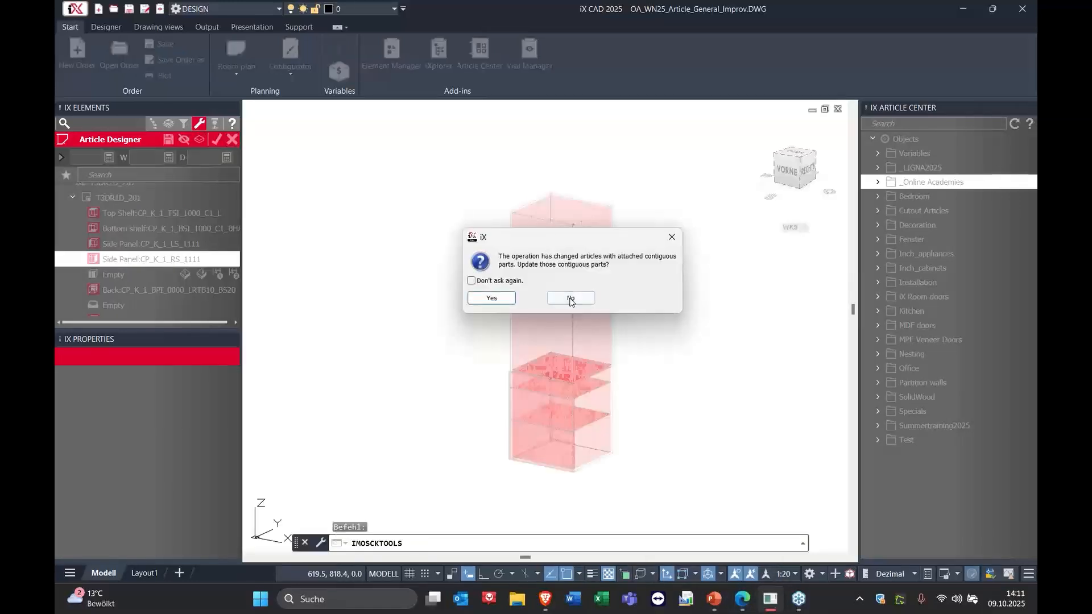
click(573, 300)
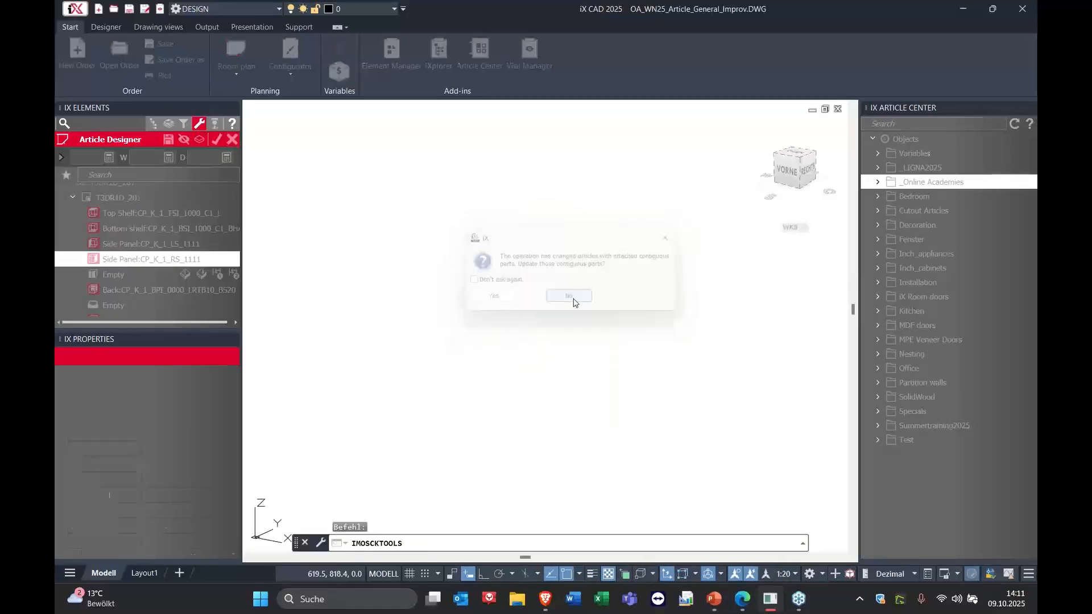
middle_drag(451, 280, 593, 271)
shift+middle_drag(608, 410, 694, 501)
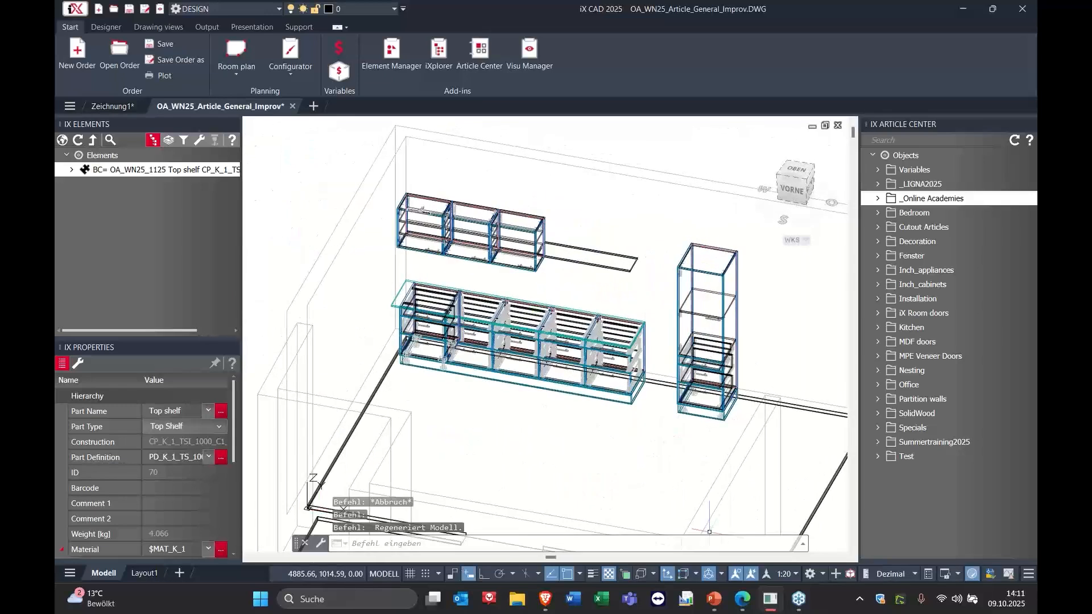
Step: Switch to PowerPoint, show slide 3 on the cross article modify stack, and return to iX CAD
click(714, 598)
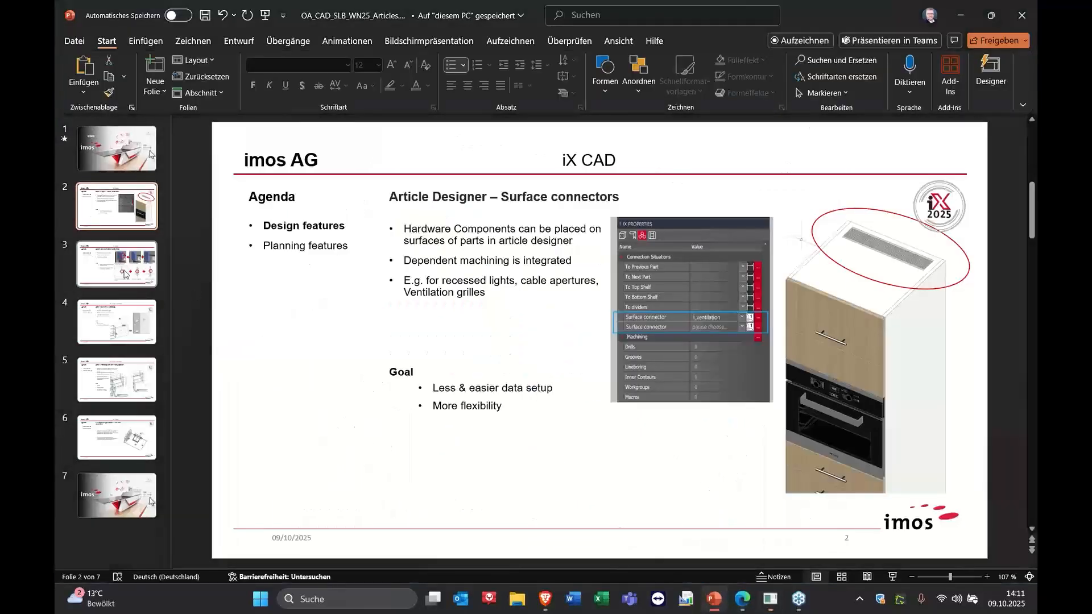
click(125, 274)
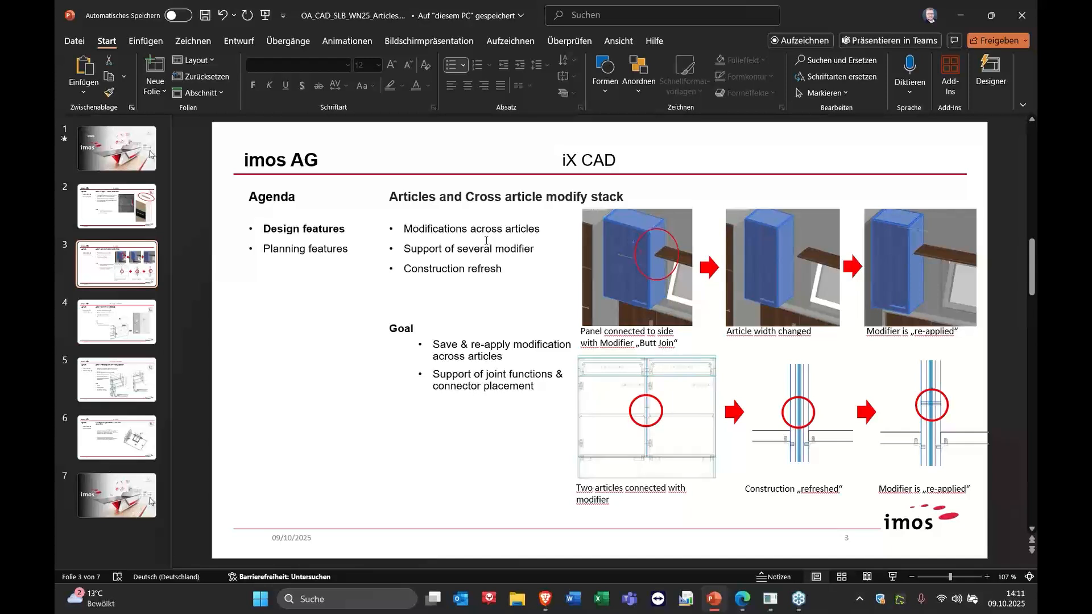
click(960, 15)
Step: List all articles of the order and show the available article tools in place of the top shelf's properties
middle_drag(547, 348, 629, 321)
scroll(563, 286, up, 6)
middle_drag(629, 321, 590, 322)
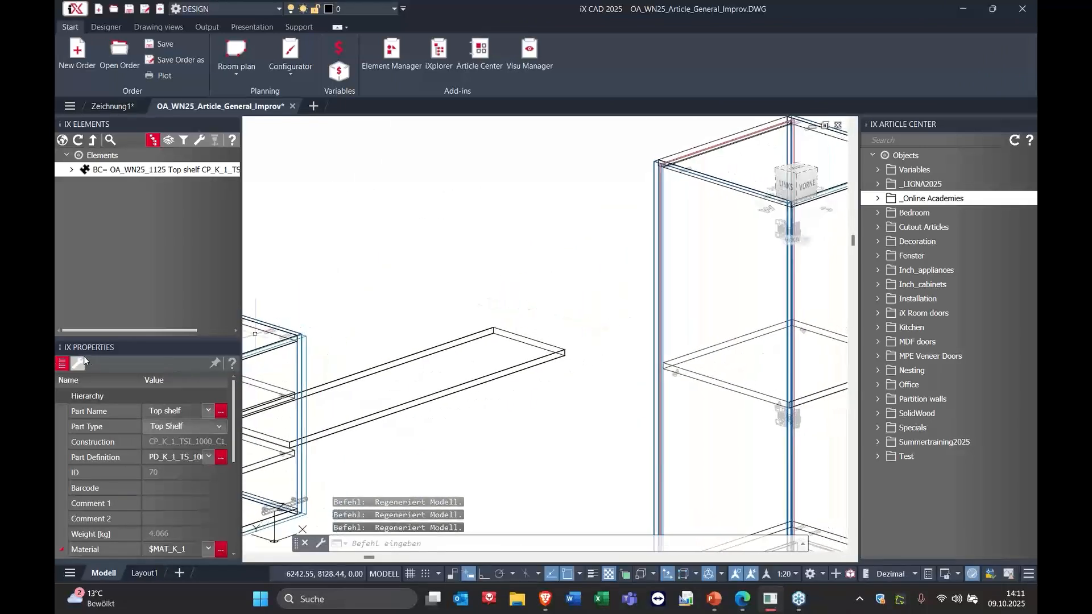
click(61, 140)
click(80, 365)
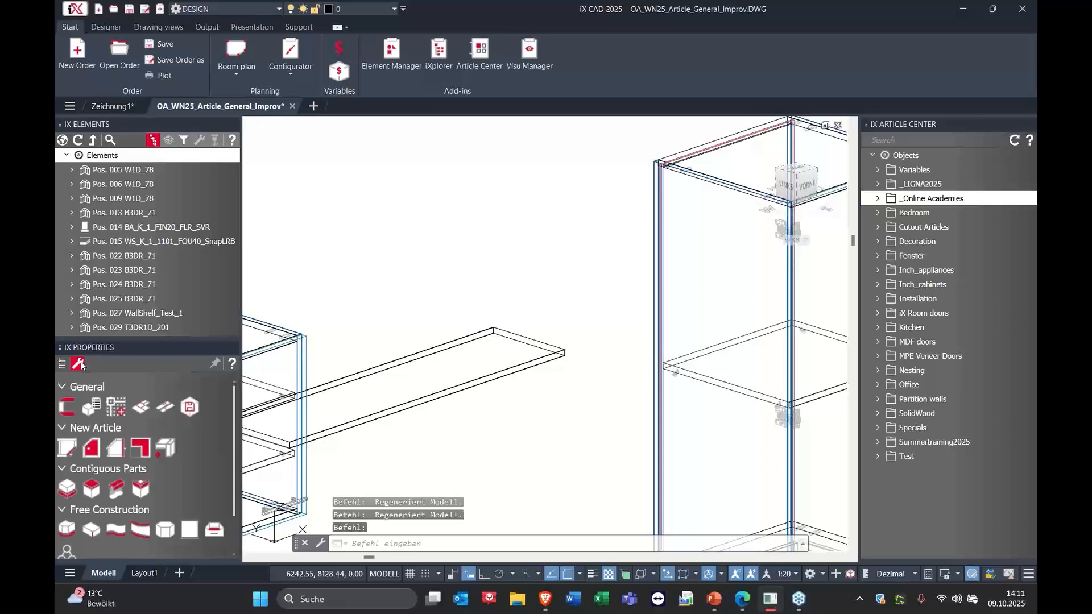
middle_drag(656, 290, 650, 280)
right_click(535, 235)
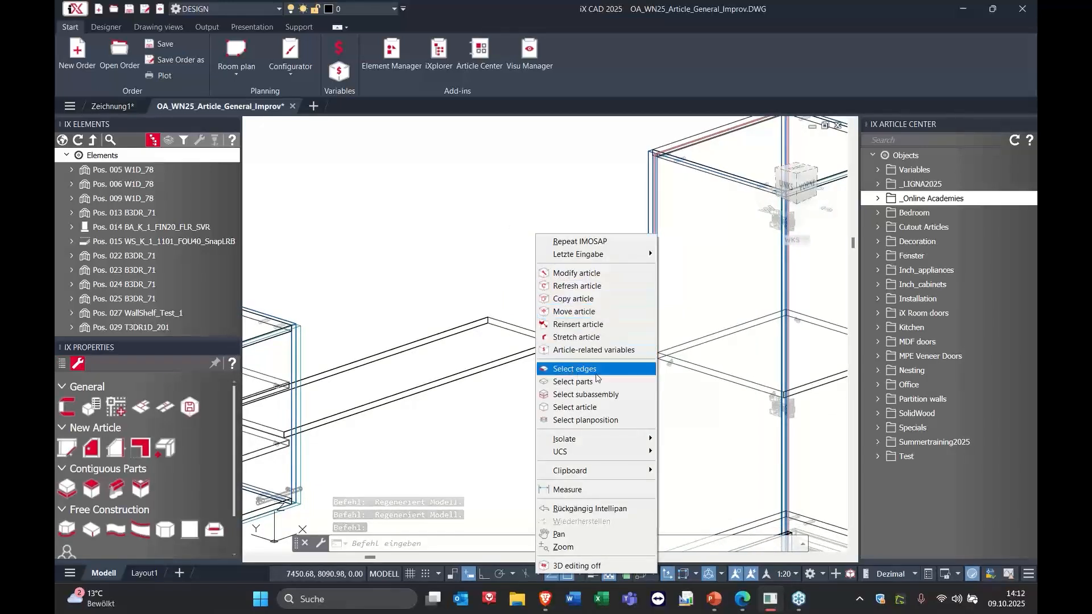
click(574, 369)
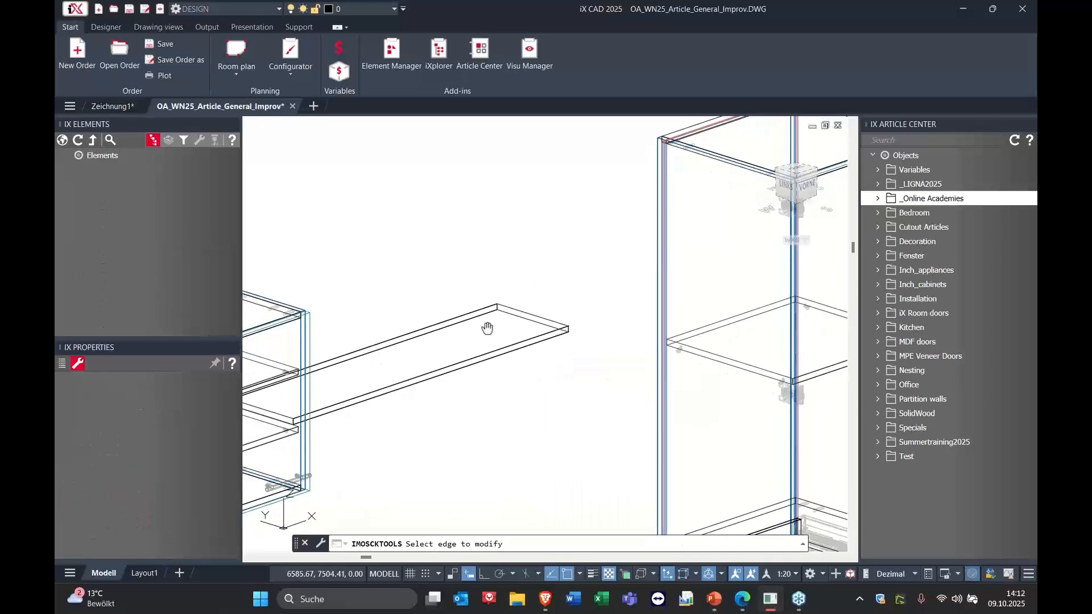
scroll(521, 311, down, 2)
scroll(507, 308, down, 2)
scroll(414, 344, up, 2)
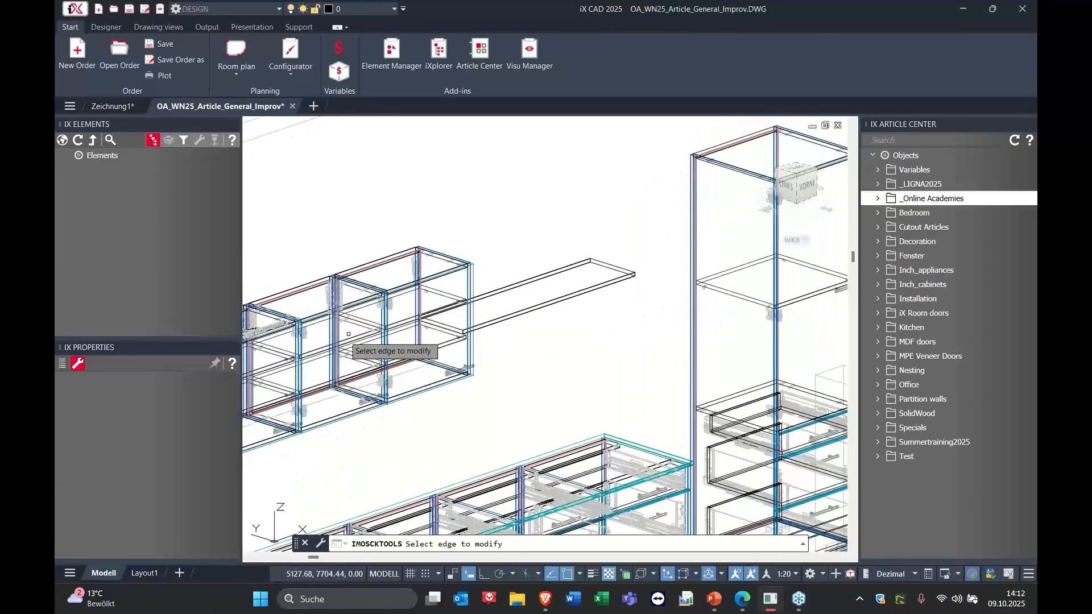
middle_drag(772, 190, 723, 220)
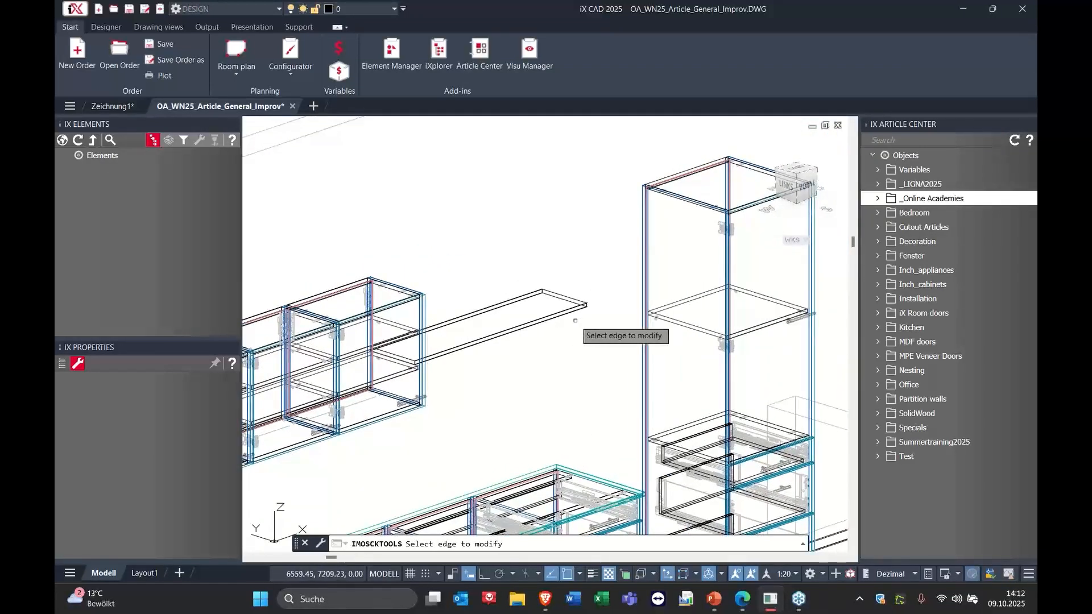
key(Escape)
Step: Extend the wall shelf's free end edge to the tall cabinet's nearest side panel with a Butt Joint
shift+middle_drag(568, 341, 608, 313)
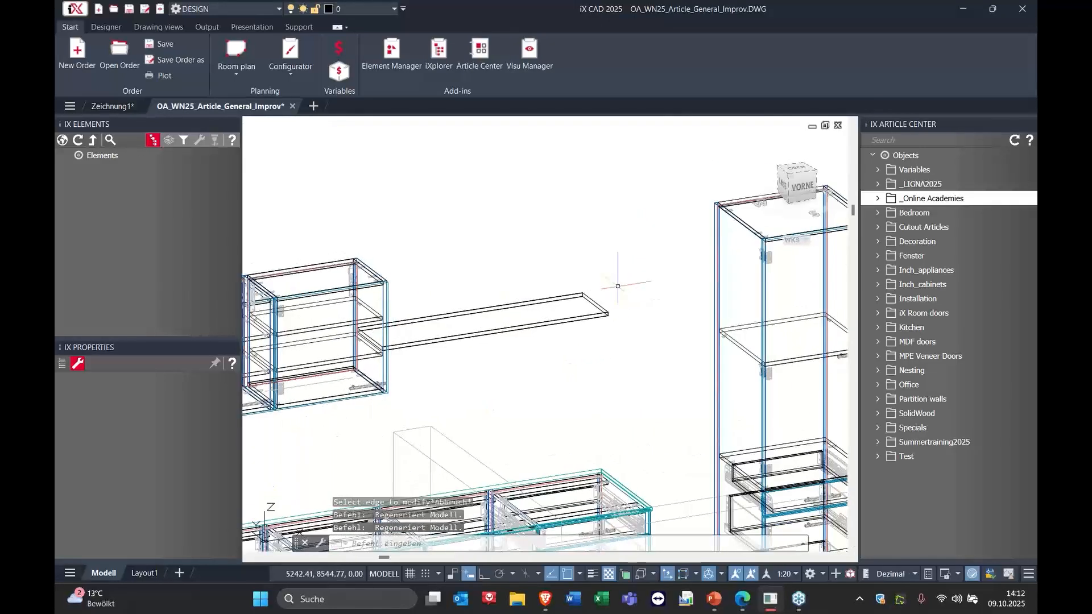
middle_drag(693, 313, 611, 307)
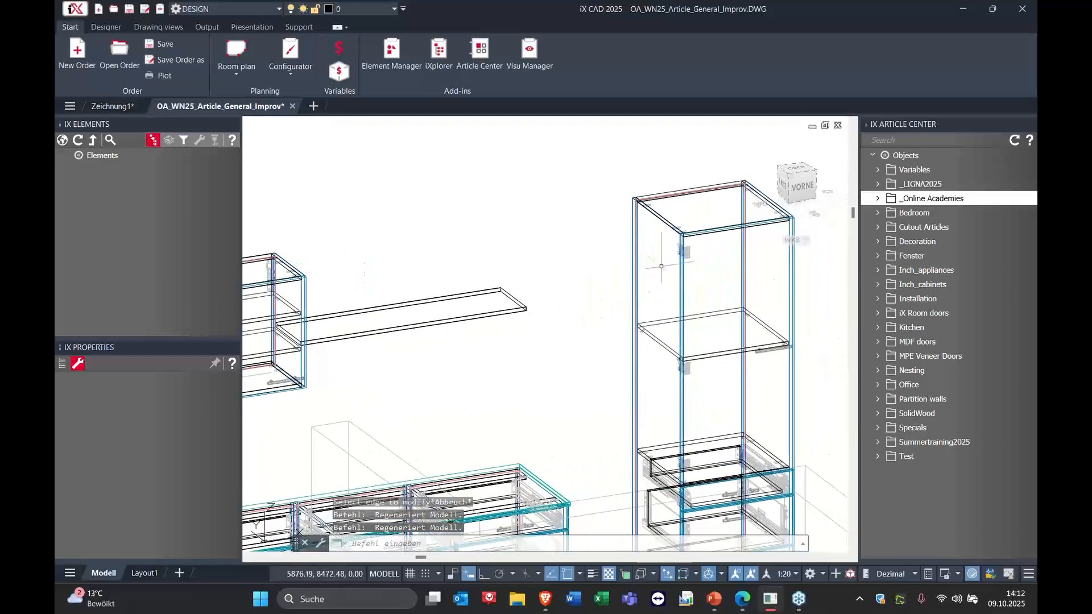
shift+middle_drag(660, 266, 638, 240)
middle_drag(506, 273, 589, 260)
right_click(576, 231)
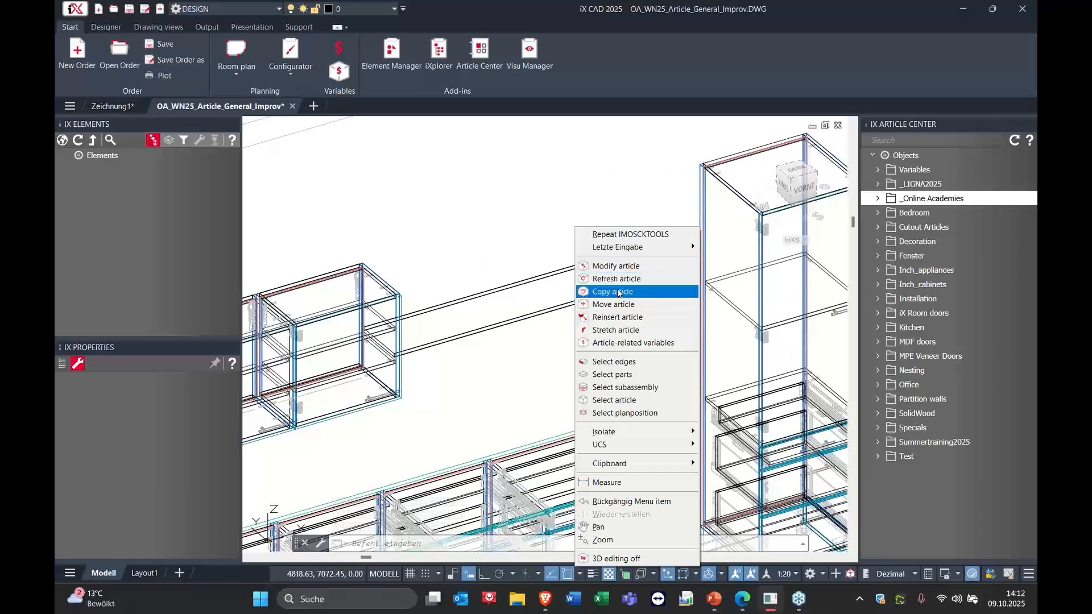
click(614, 361)
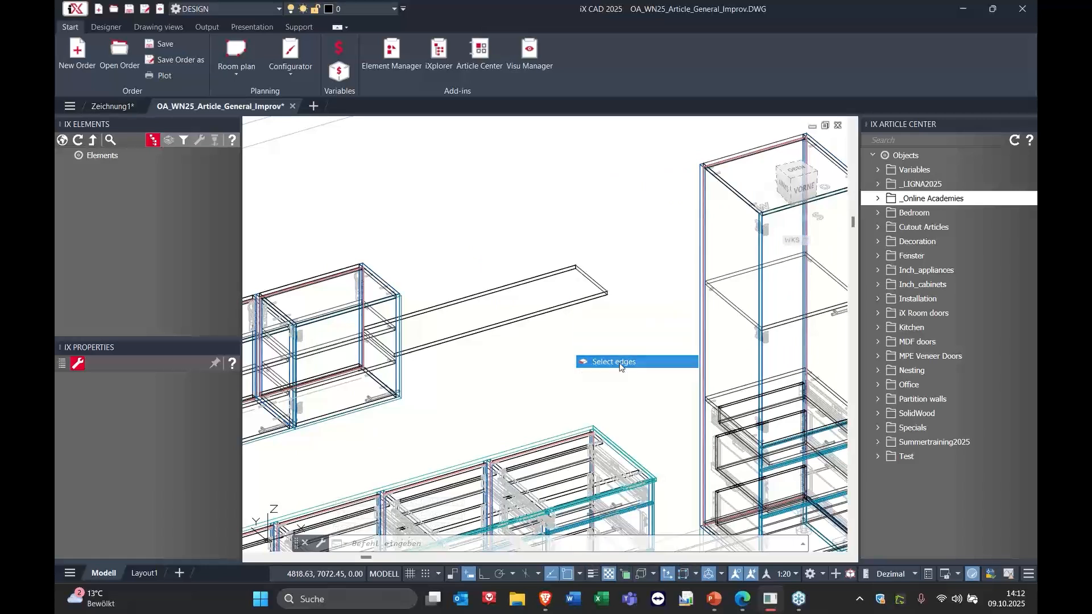
click(588, 275)
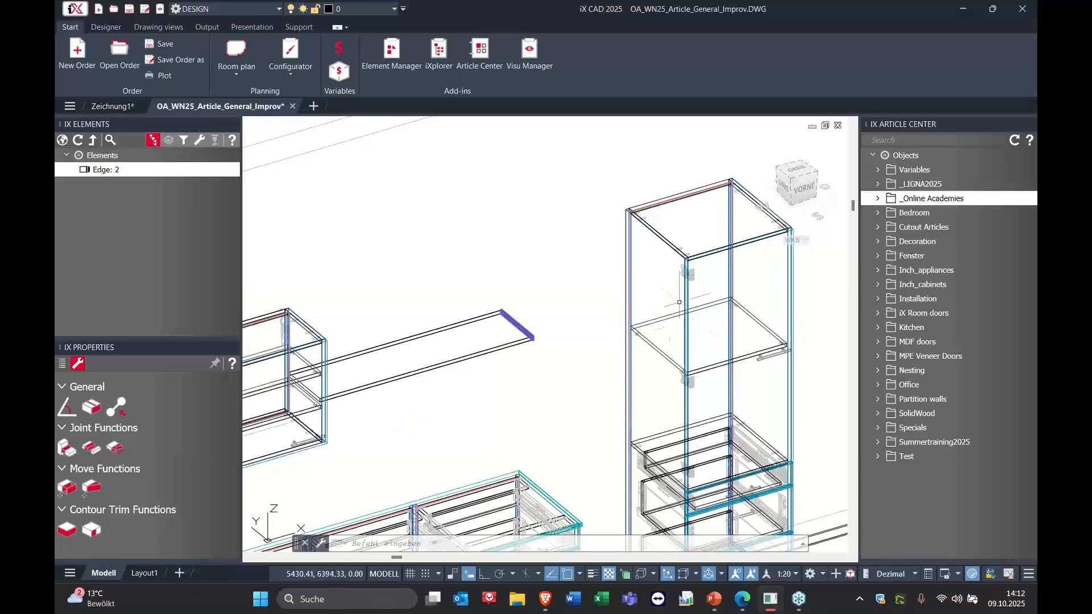
middle_drag(528, 315, 493, 334)
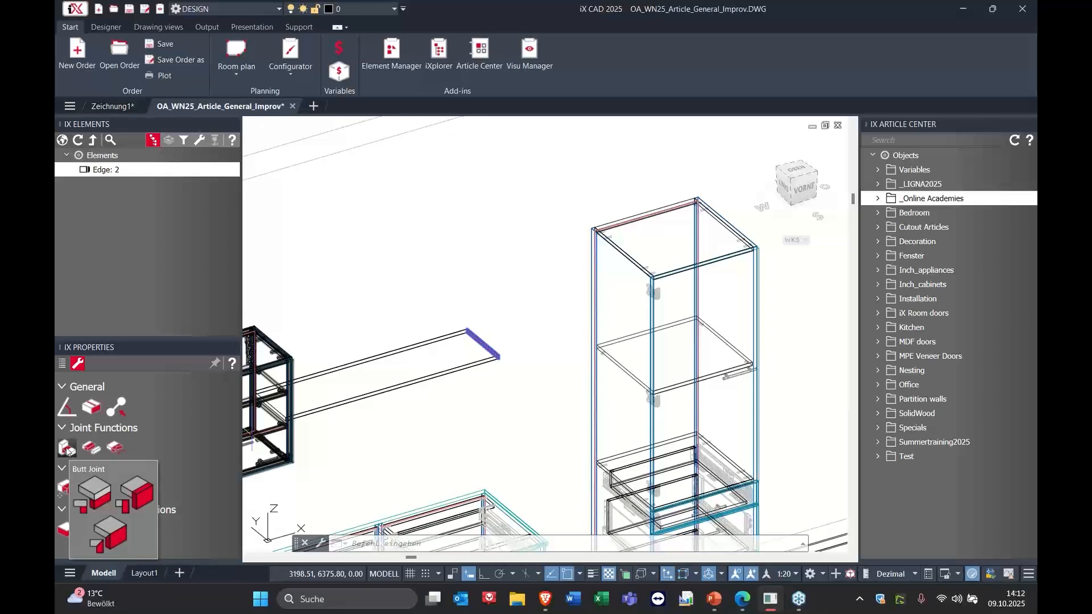
click(66, 451)
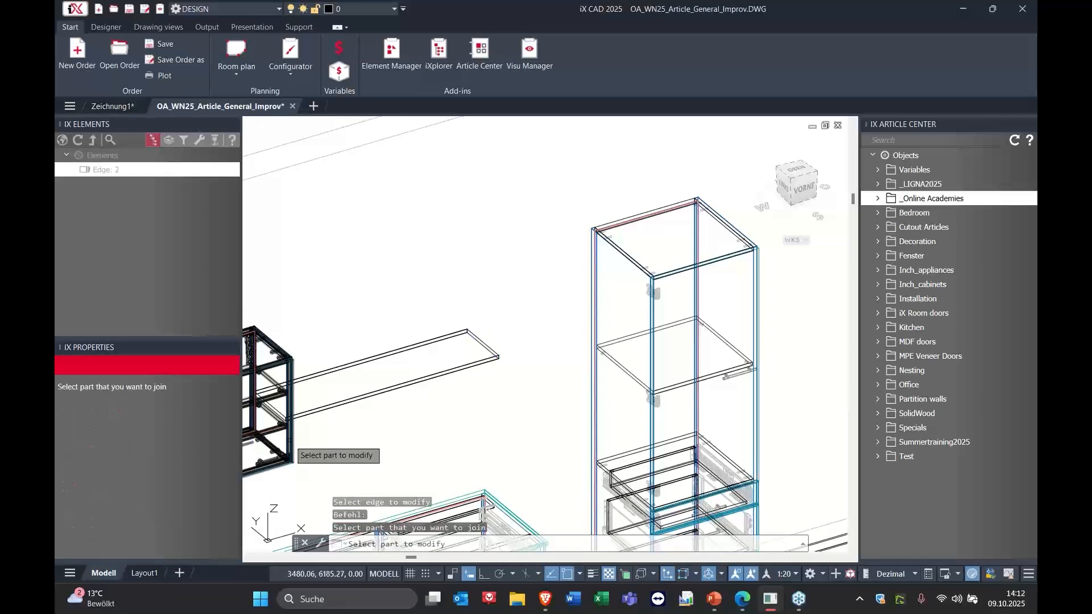
click(591, 236)
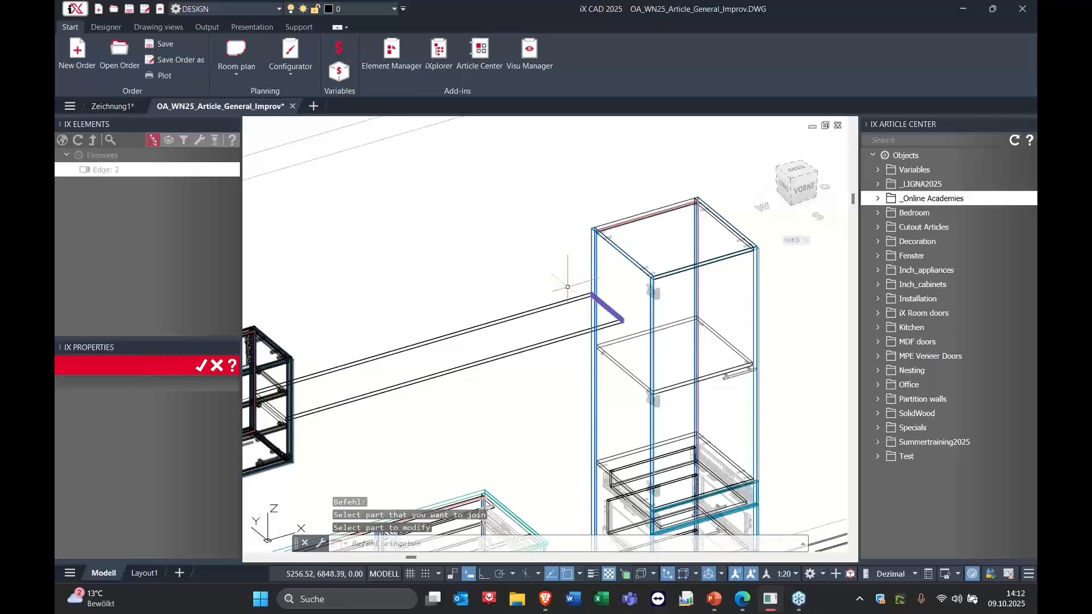
scroll(589, 288, up, 2)
middle_drag(676, 265, 563, 270)
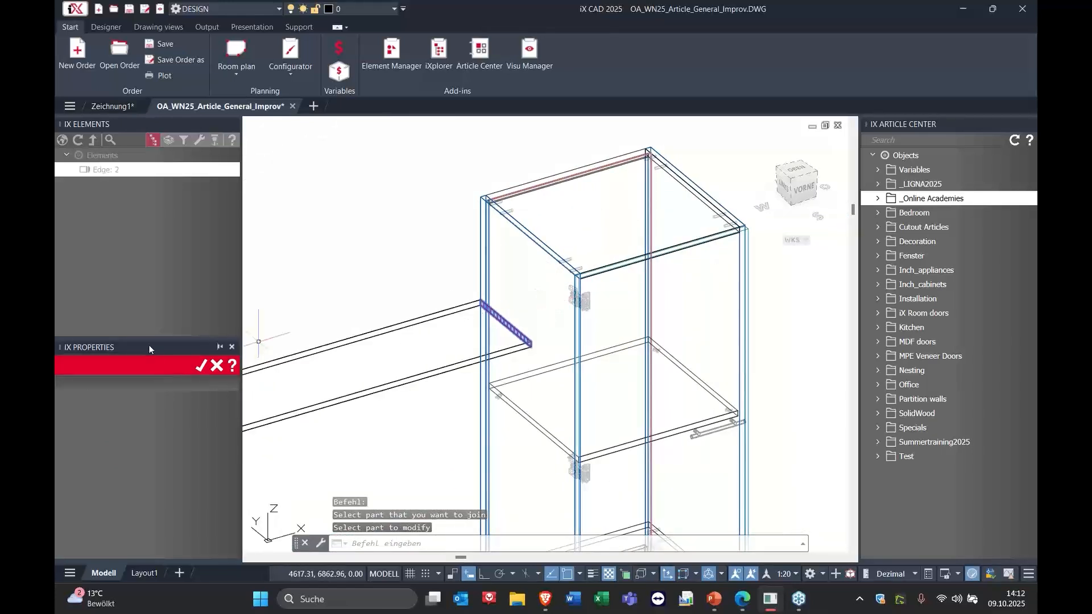
click(216, 366)
click(58, 142)
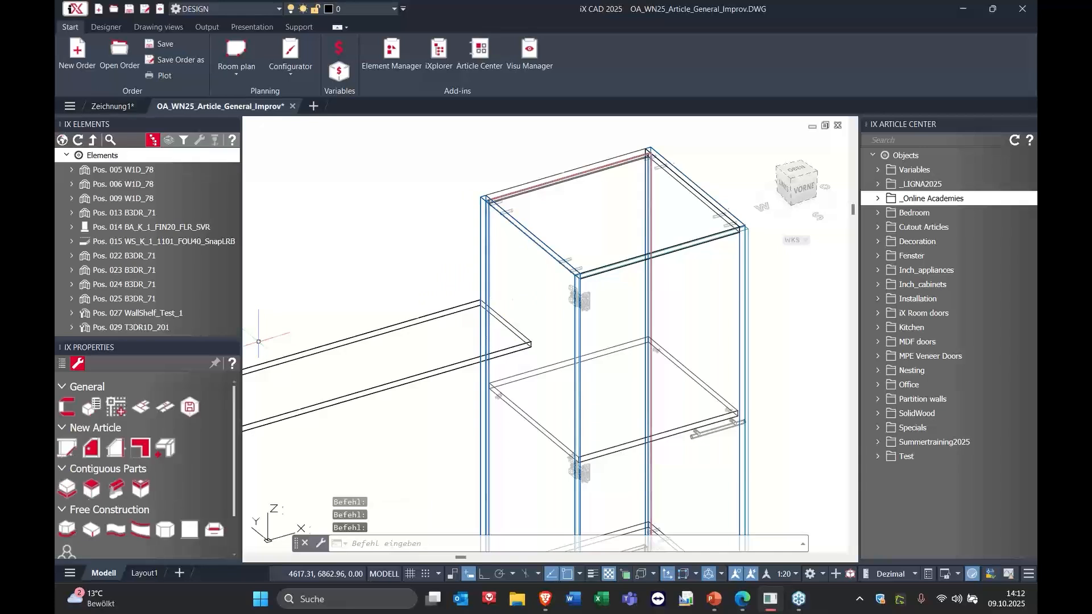
Step: Refresh the wall shelf and tall cabinet articles together, updating their contiguous parts
scroll(739, 291, down, 2)
middle_drag(418, 294, 496, 288)
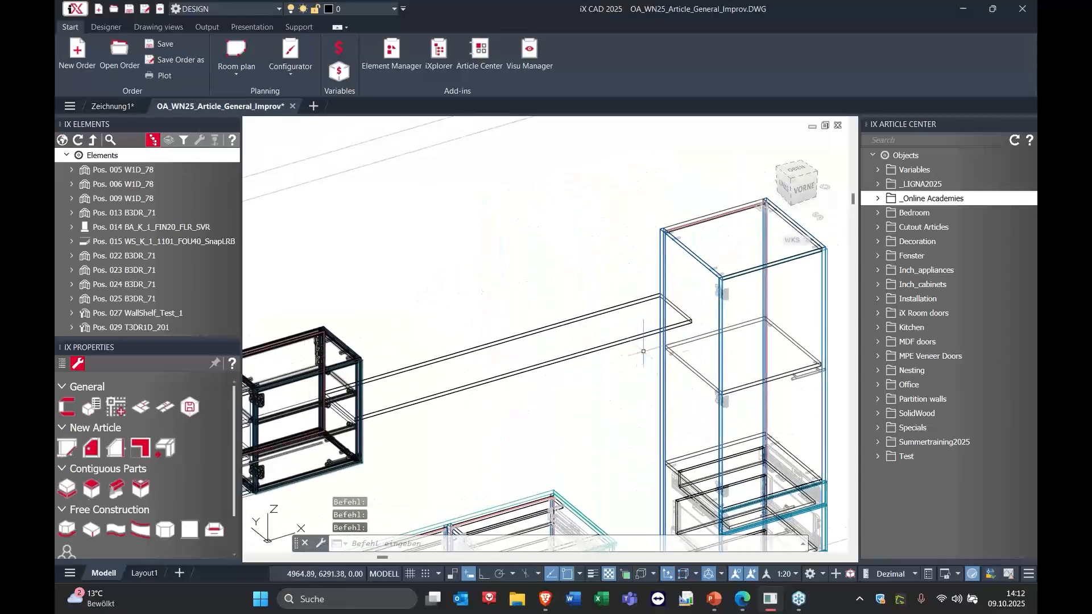
middle_drag(614, 362, 509, 365)
right_click(449, 209)
click(472, 260)
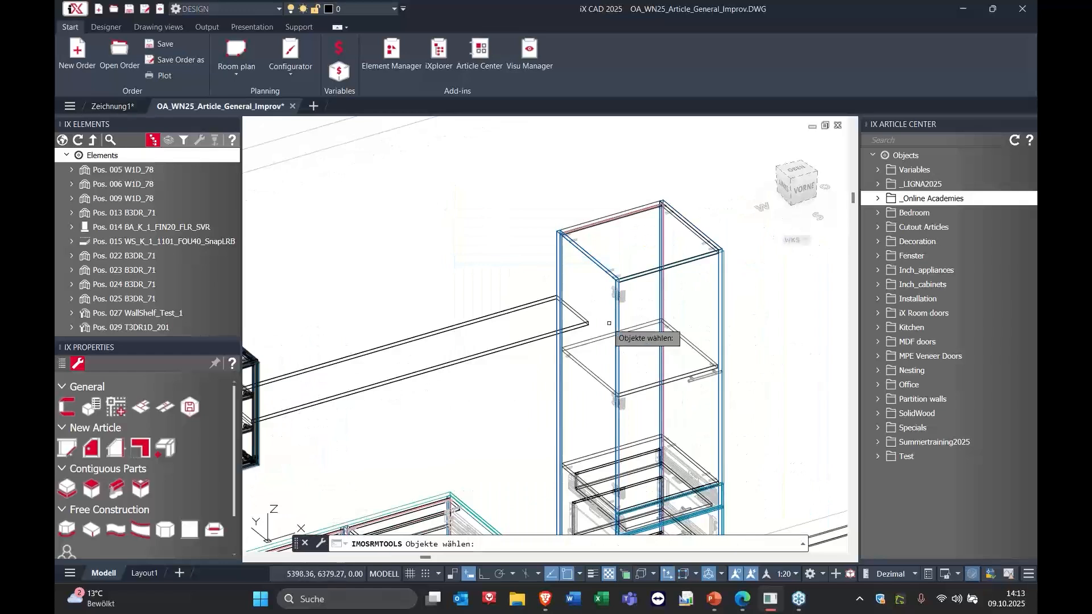
click(587, 326)
click(473, 239)
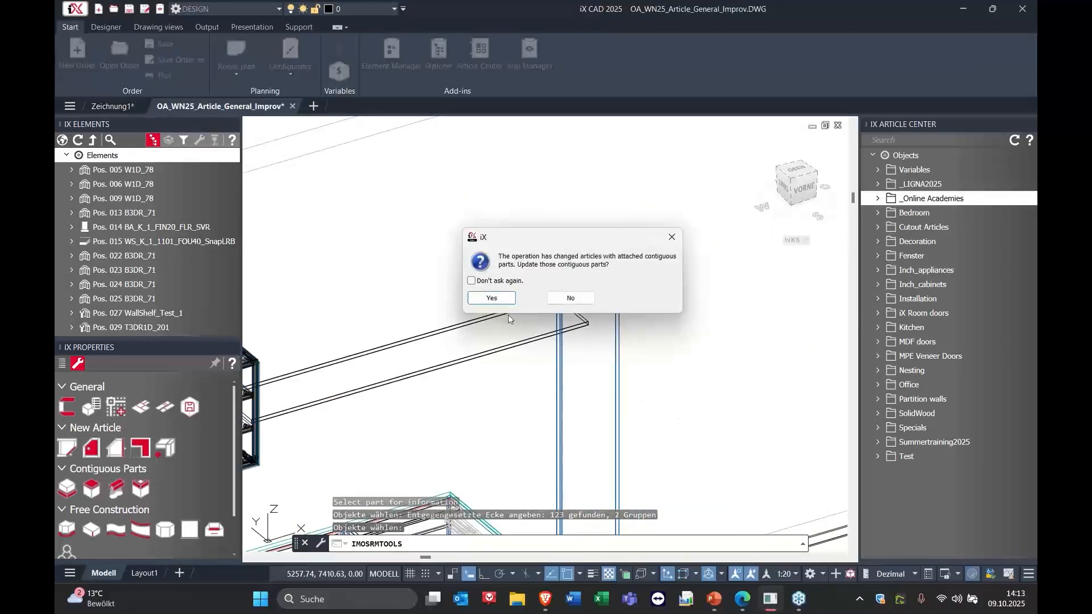
click(501, 302)
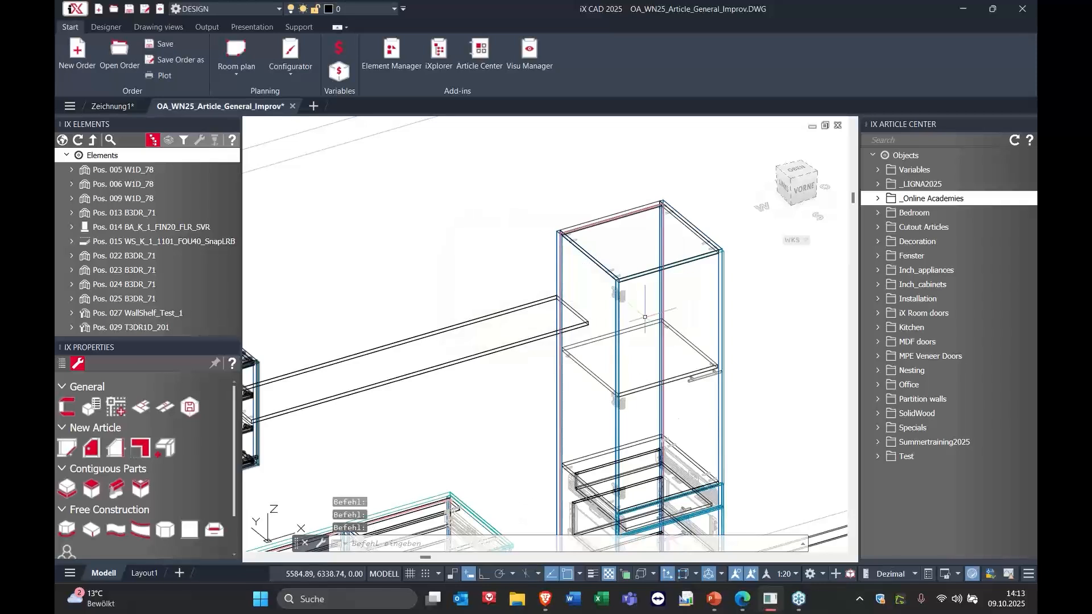
middle_drag(654, 342, 567, 295)
scroll(570, 302, down, 2)
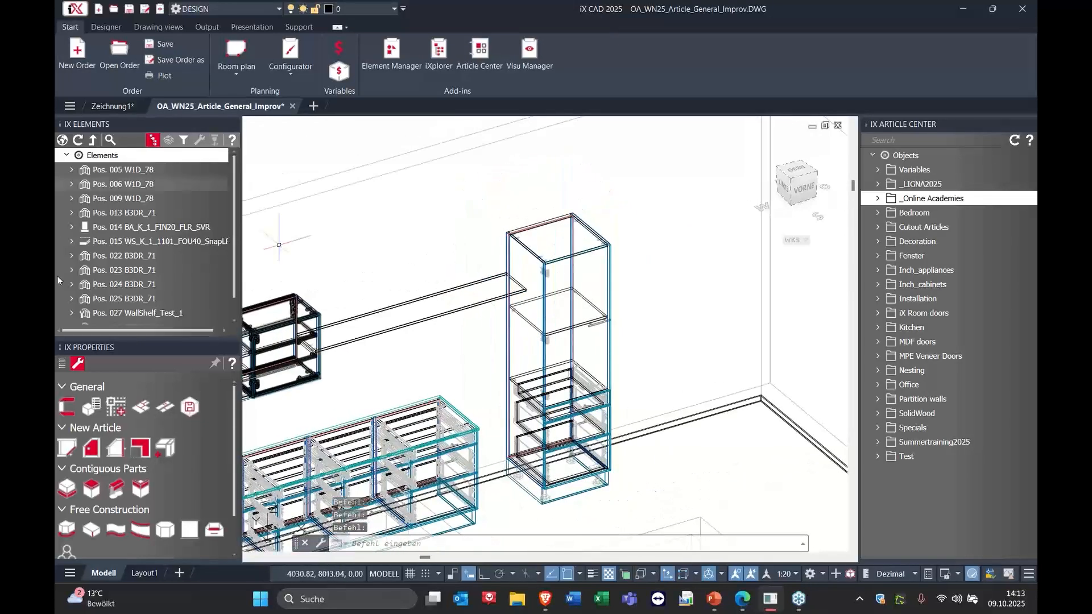
Step: Switch to PowerPoint to present the cross article modify stack slide once more, and return to iX CAD
scroll(558, 303, up, 3)
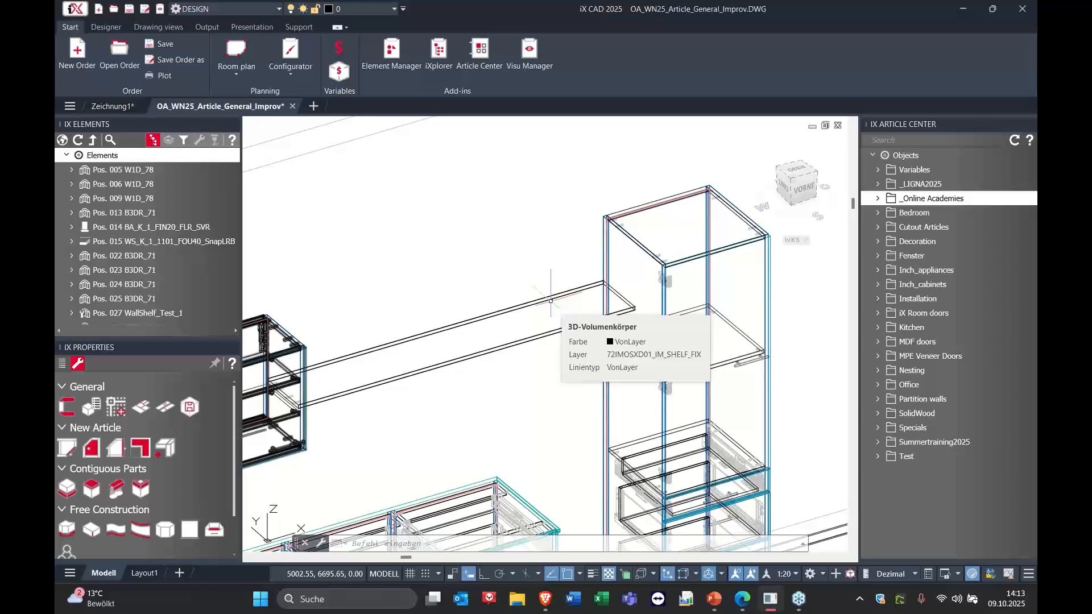
click(714, 599)
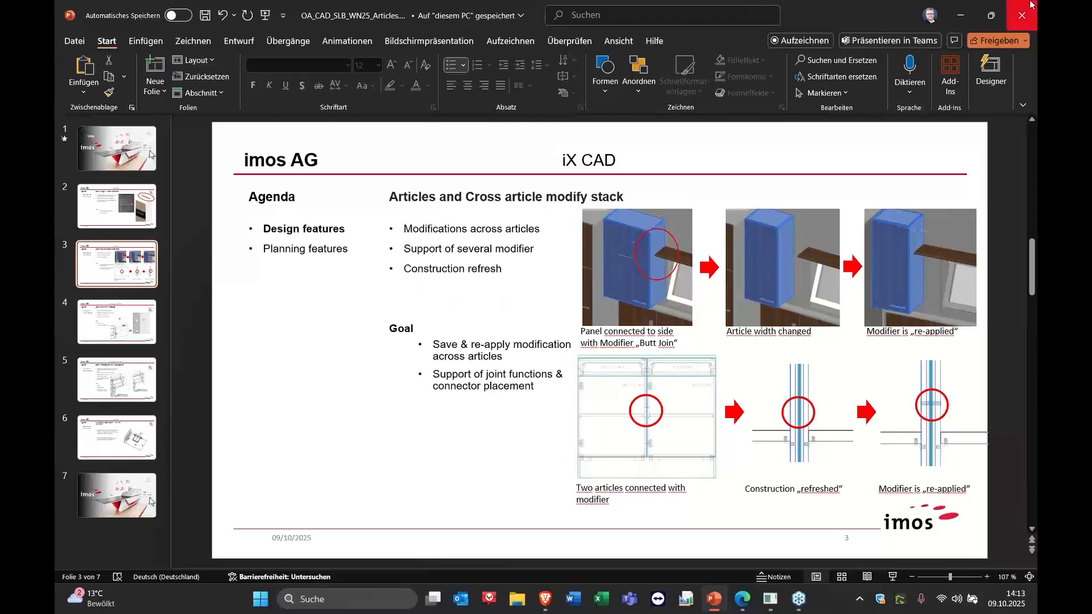
click(962, 17)
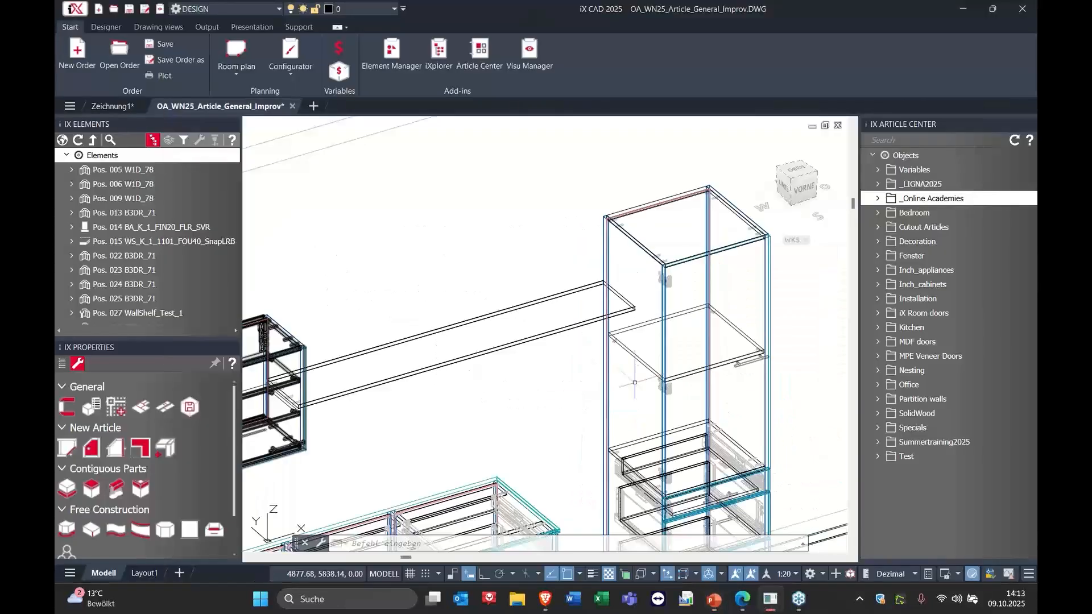
Step: Show the tools available for the wall shelf's free edge, and those for the shelf and adjoining side panel selected together
right_click(569, 230)
click(615, 365)
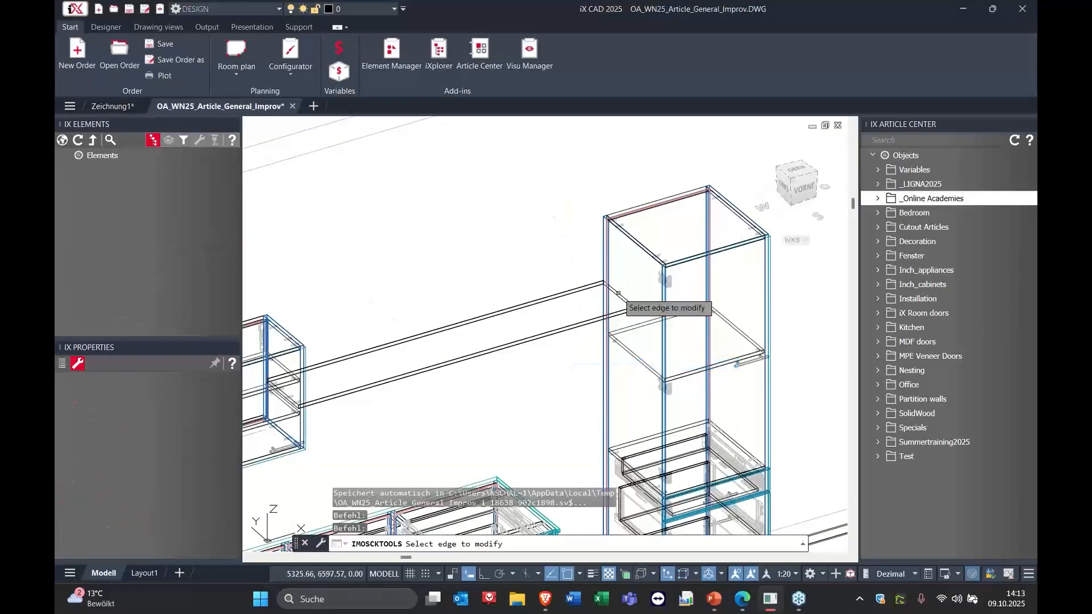
click(620, 296)
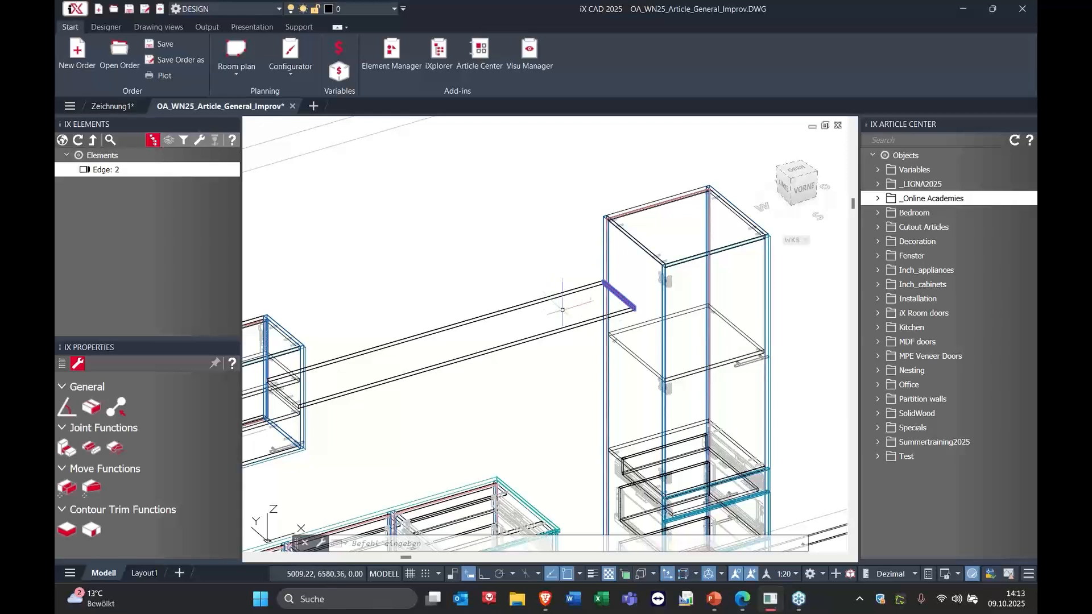
key(Escape)
click(482, 284)
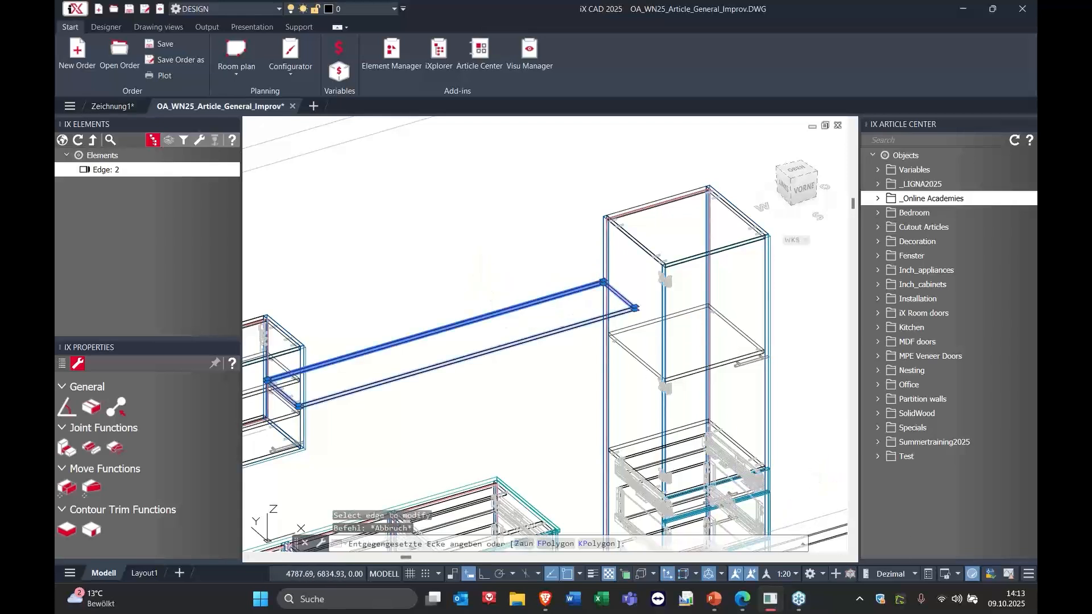
click(457, 332)
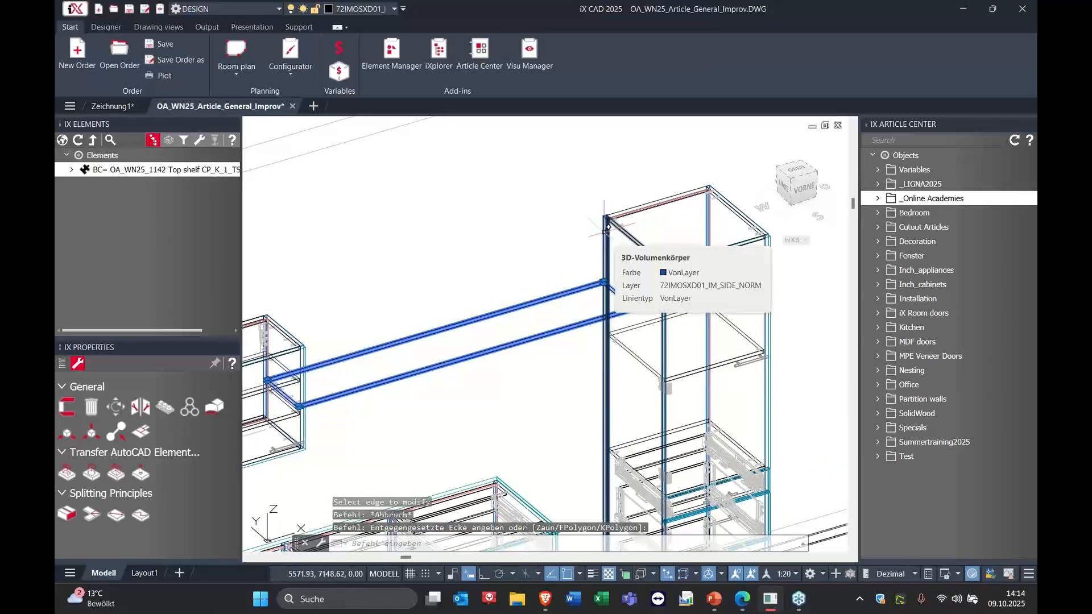
click(607, 228)
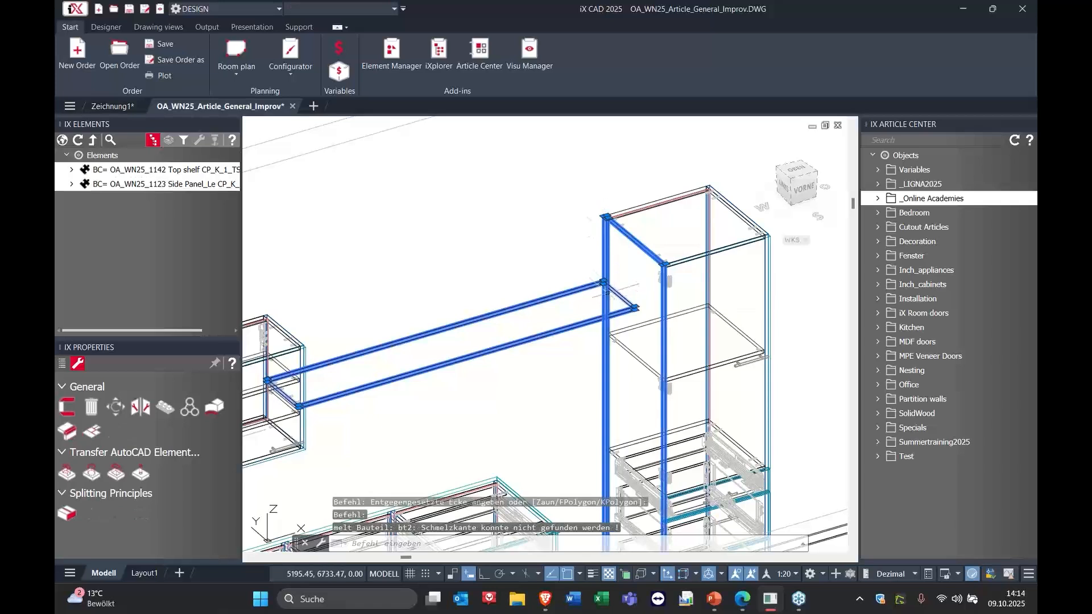
Step: List all articles of the order and show the modify stack of the tall cabinet T3DR1D_201
click(61, 139)
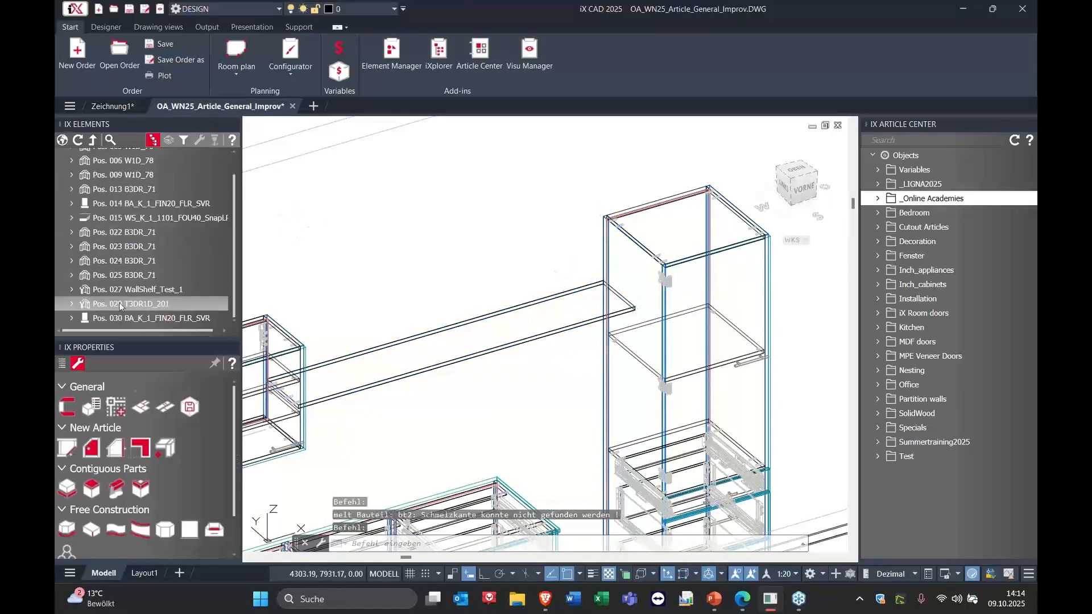
click(115, 295)
click(117, 303)
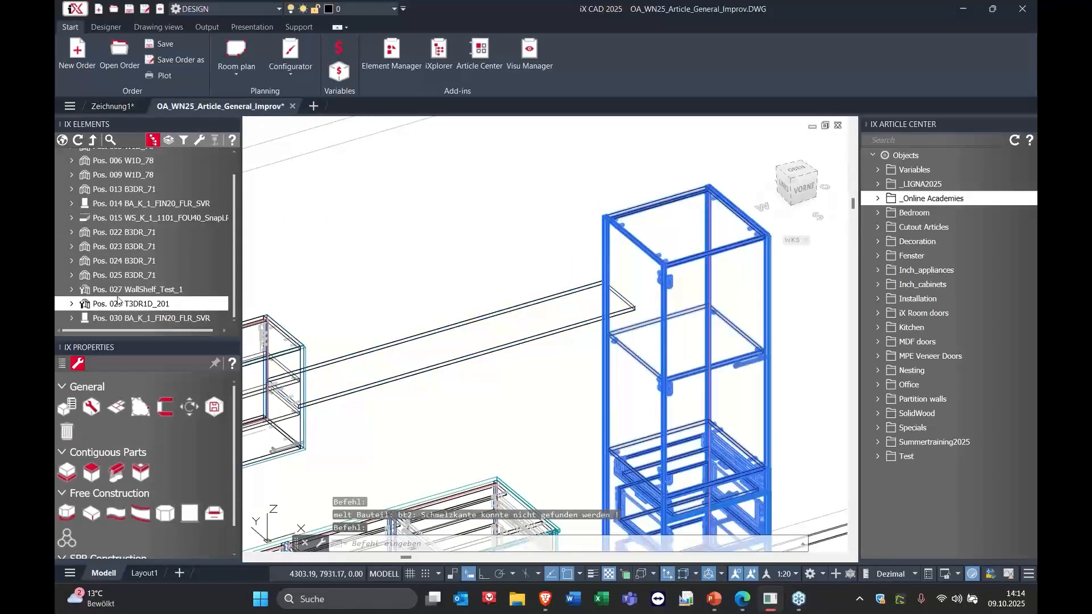
click(117, 295)
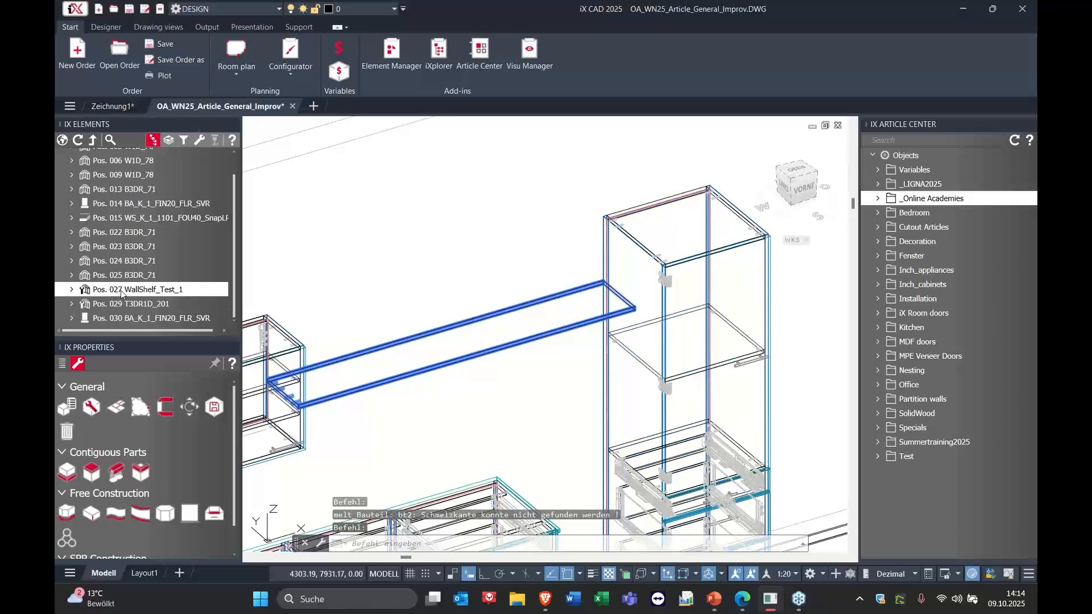
click(118, 306)
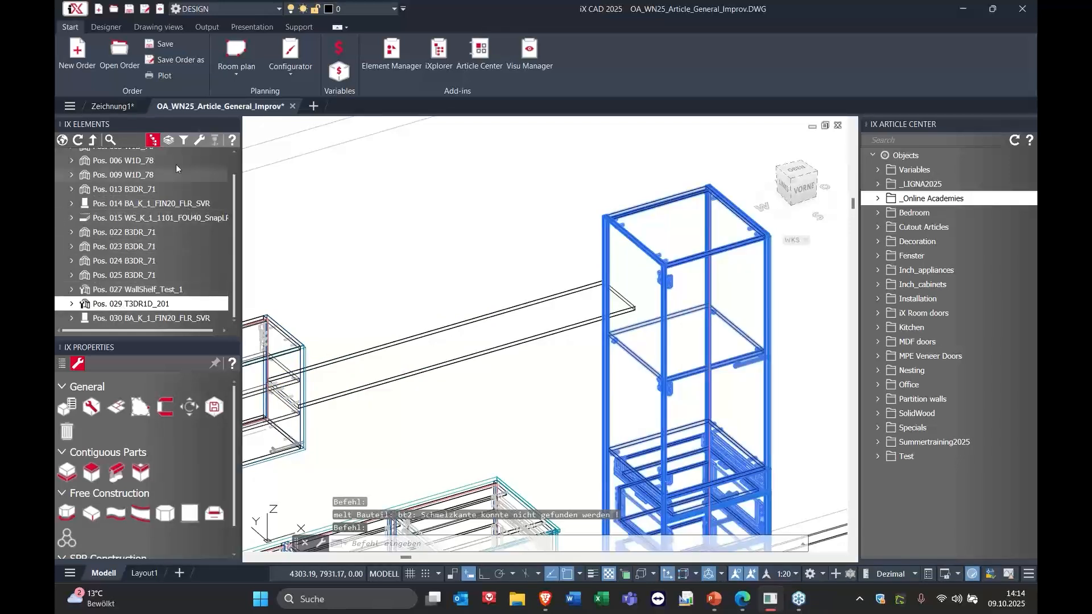
click(168, 140)
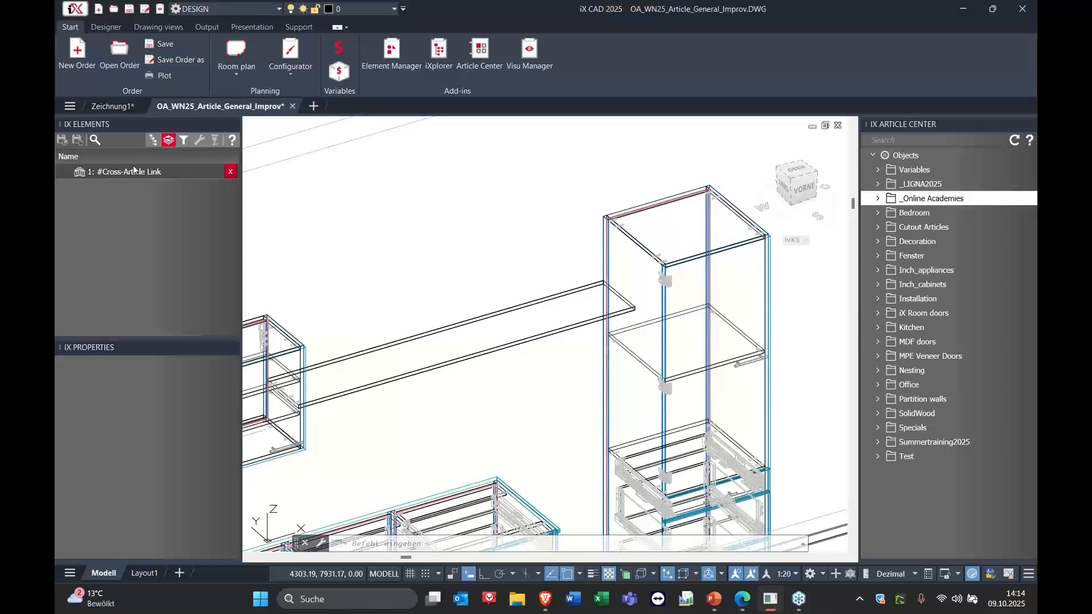
Step: Show the modify stack of the article WallShelf_Test_1 and return to the article list
click(153, 140)
click(112, 306)
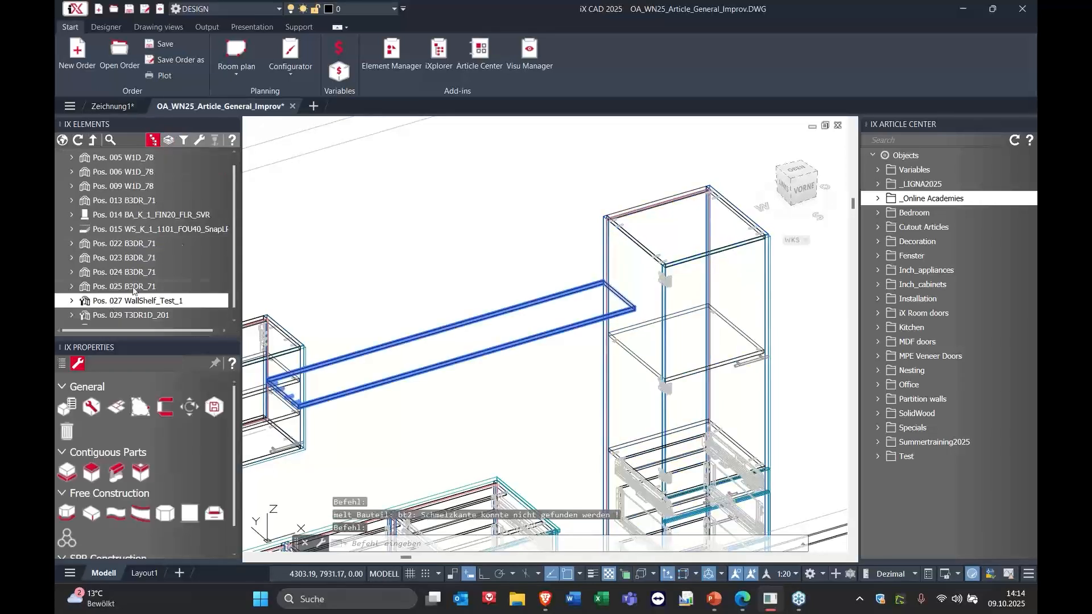
click(169, 140)
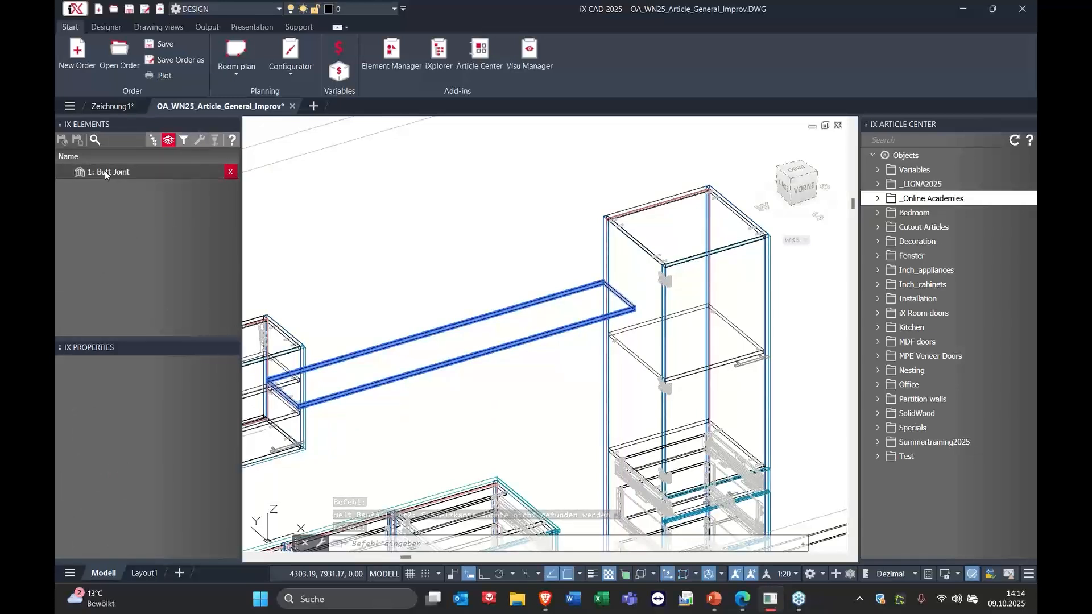
click(152, 140)
Step: Move the tall cabinet article along the wall, away from the wall cabinet, and update the affected C-construction
right_click(544, 240)
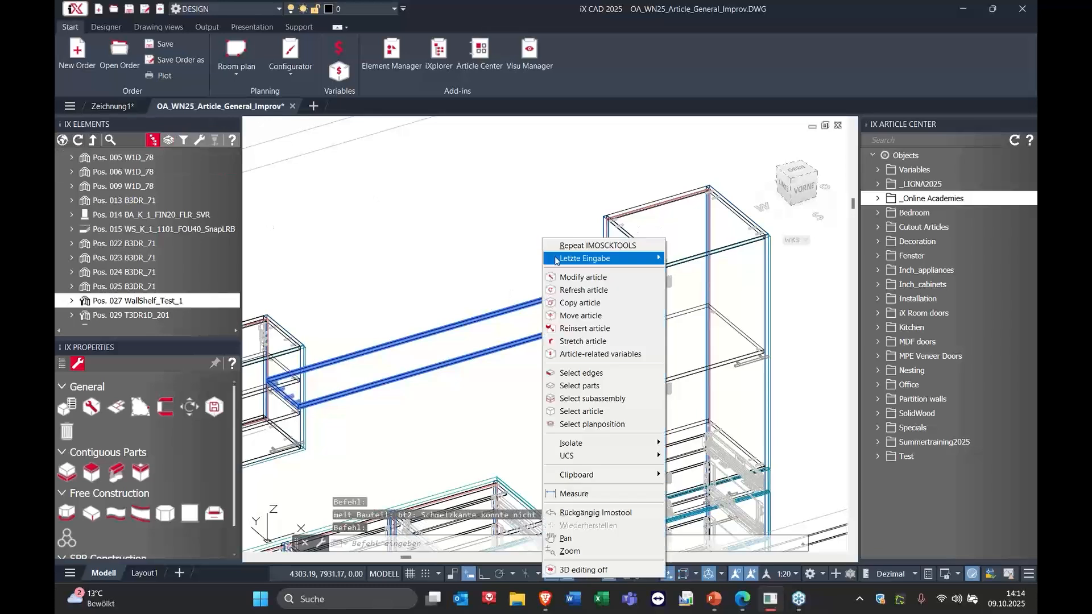
click(581, 316)
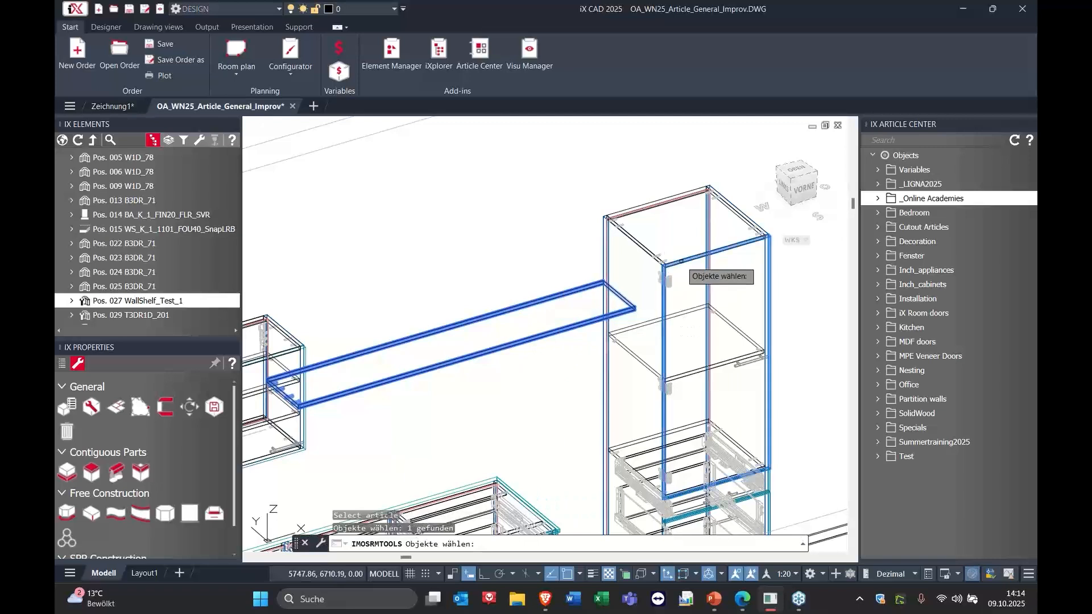
middle_drag(639, 201, 480, 185)
right_click(480, 186)
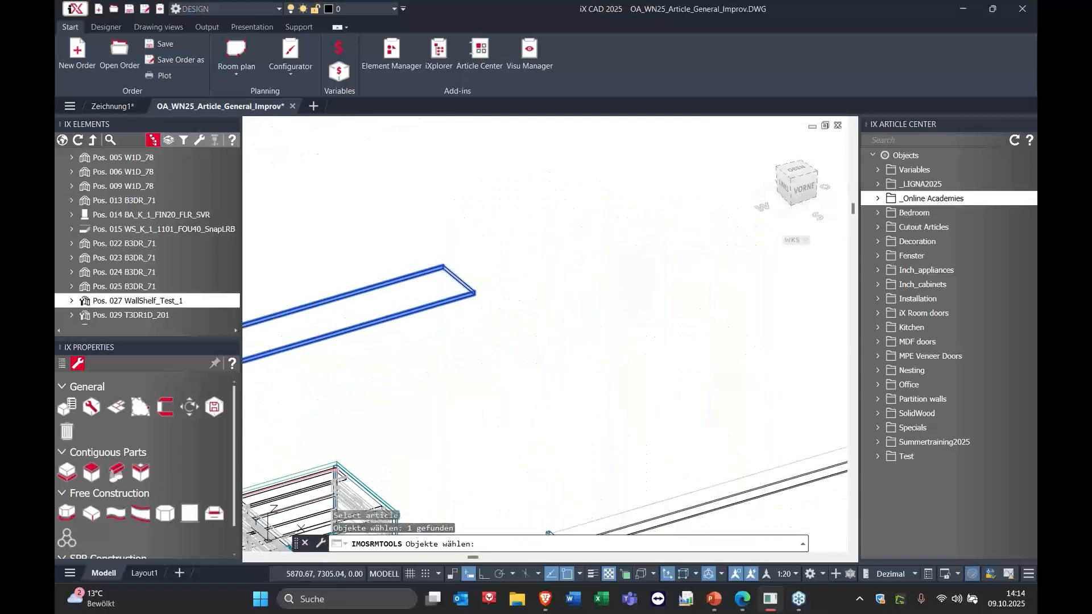
key(Tab)
key(Tab)
text(120)
key(Return)
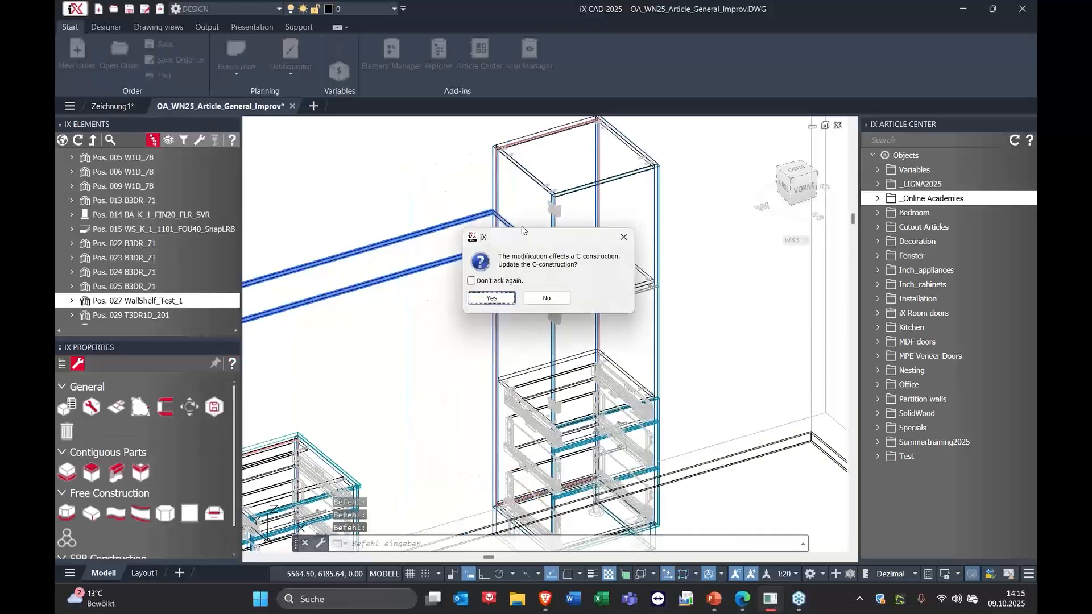
key(Return)
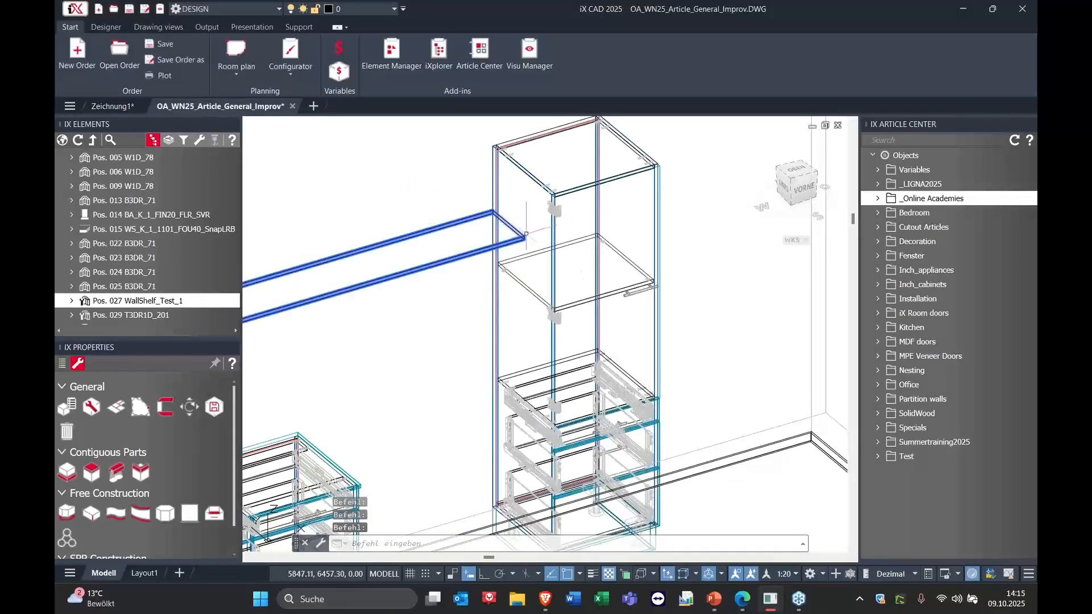
middle_drag(521, 227, 576, 295)
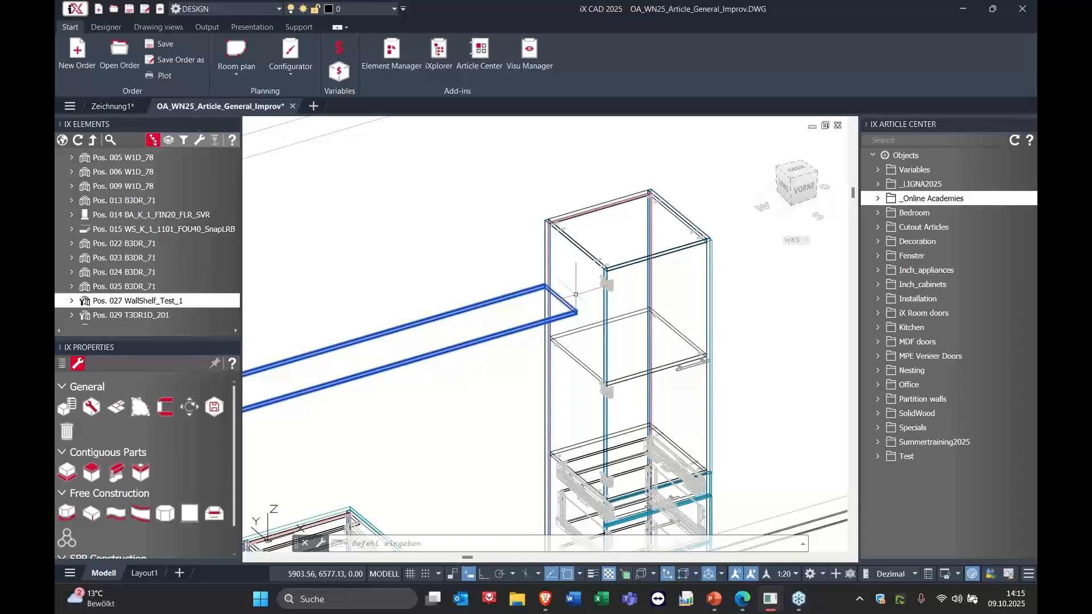
scroll(576, 295, up, 5)
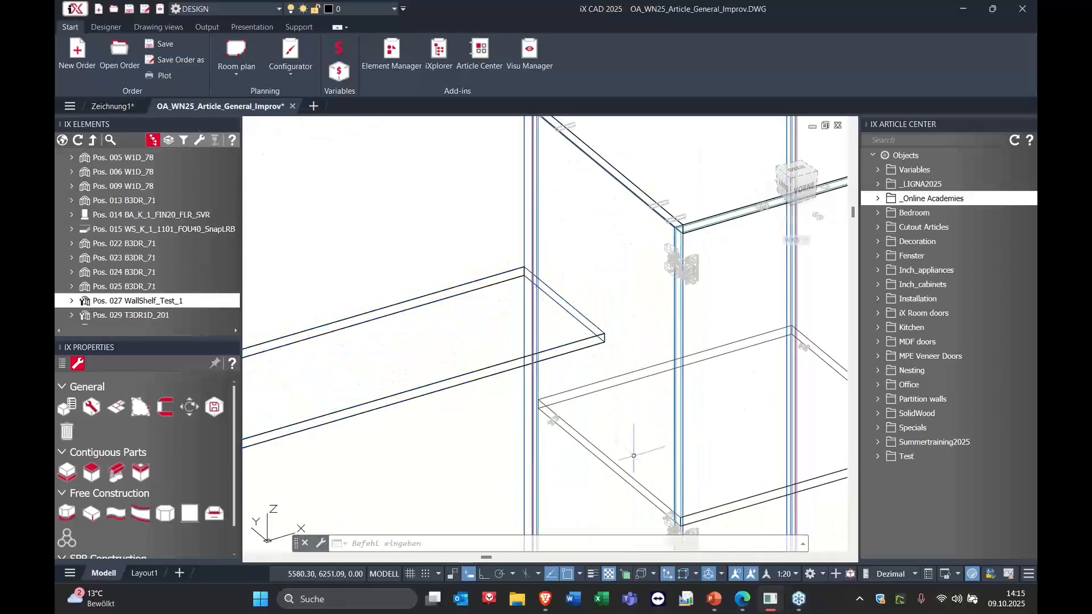
click(435, 290)
click(519, 240)
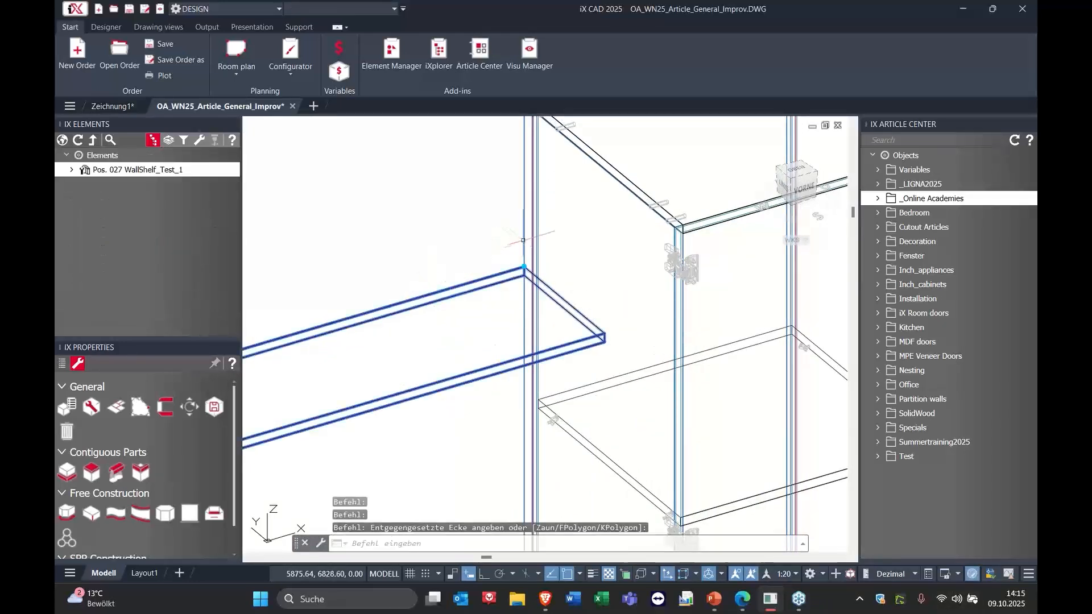
click(524, 241)
middle_drag(422, 262, 476, 263)
scroll(476, 264, down, 3)
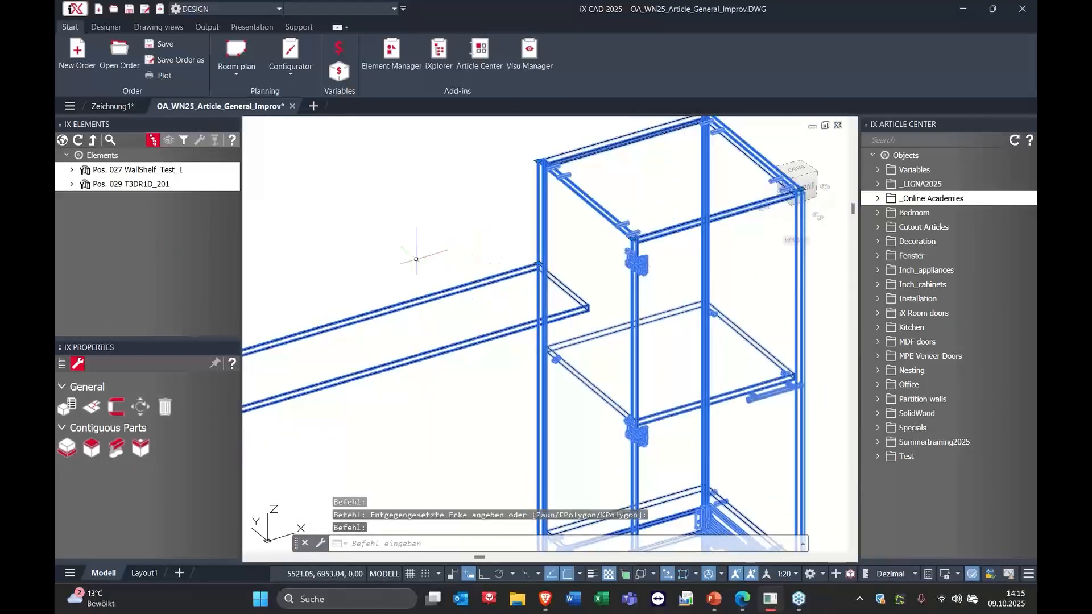
key(Escape)
key(Escape)
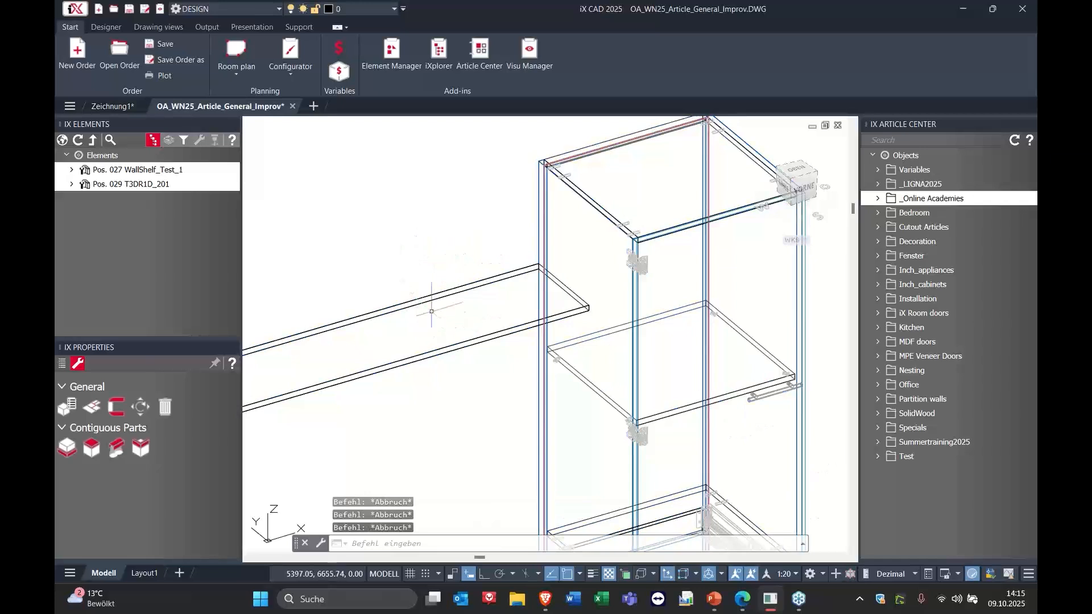
Step: Join the wall shelf and the tall cabinet's adjoining side panel with the connection situation Dowel_CAM from Cam / Dowel Connections
click(426, 316)
click(544, 218)
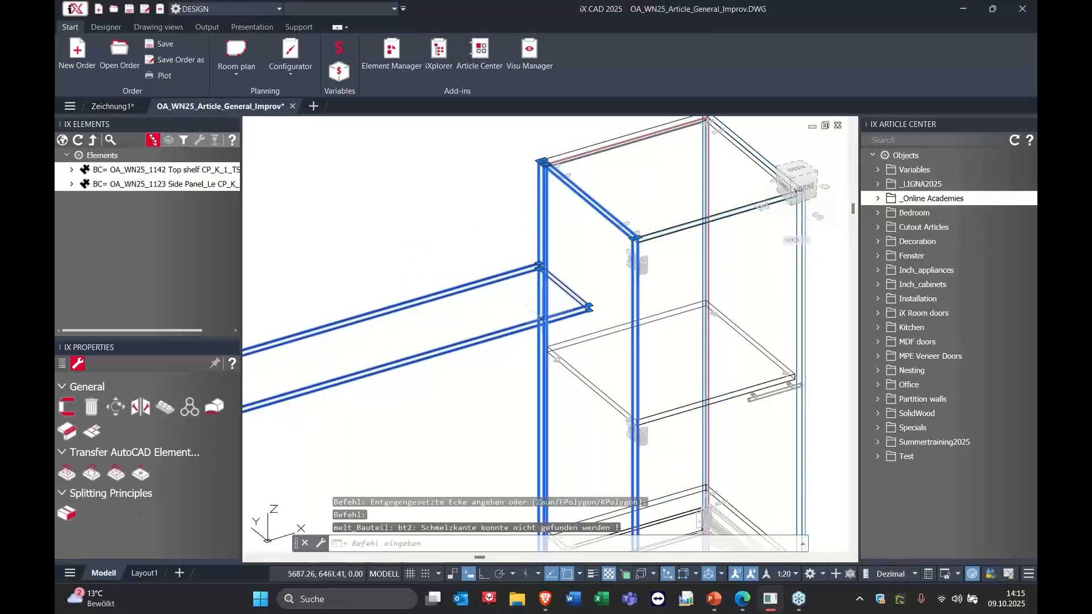
click(192, 408)
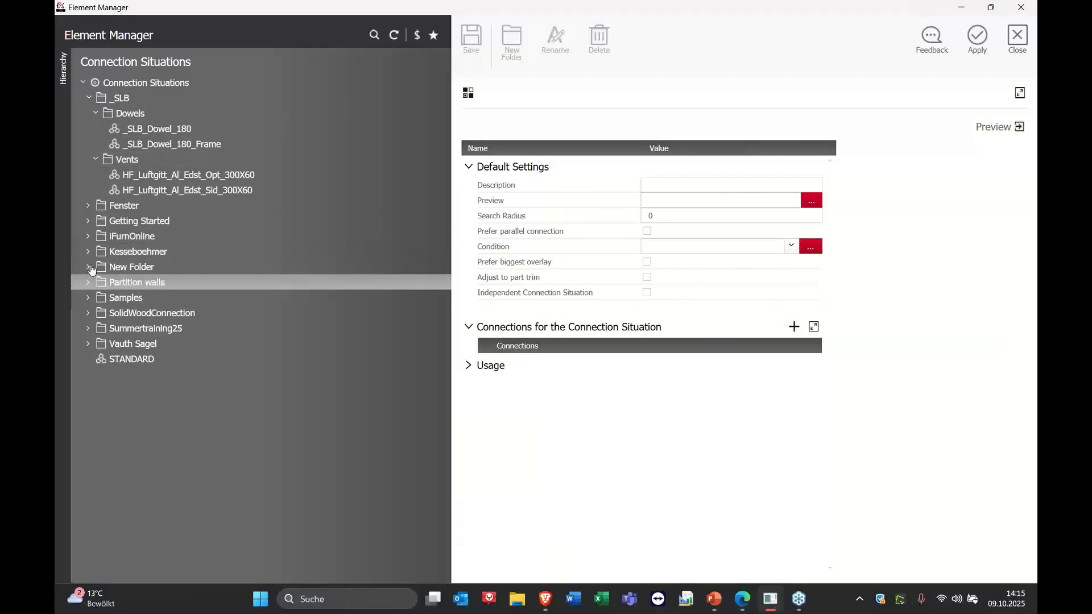
click(89, 221)
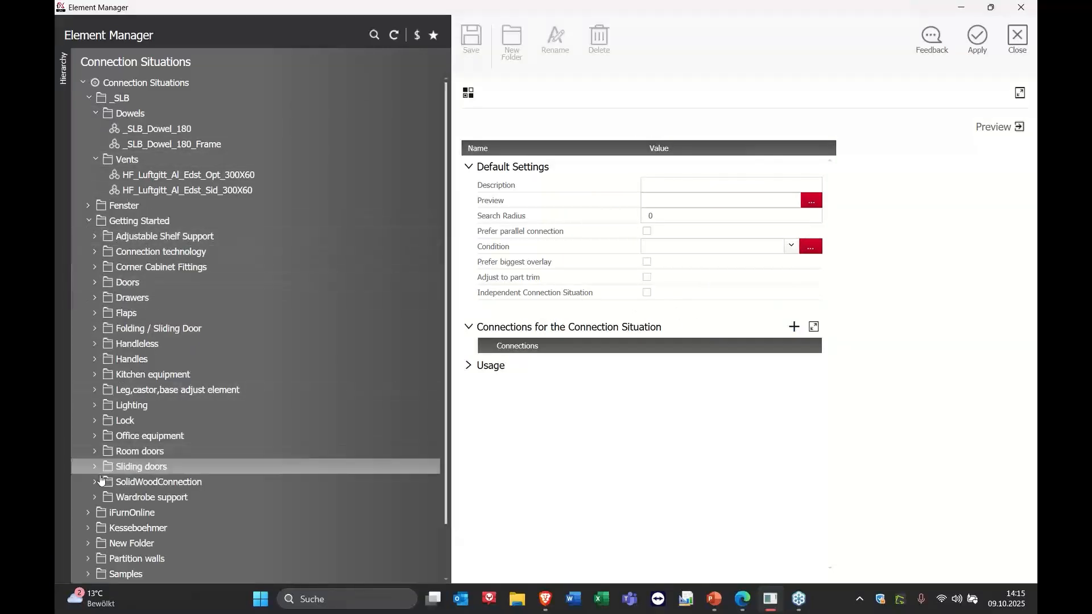
click(96, 253)
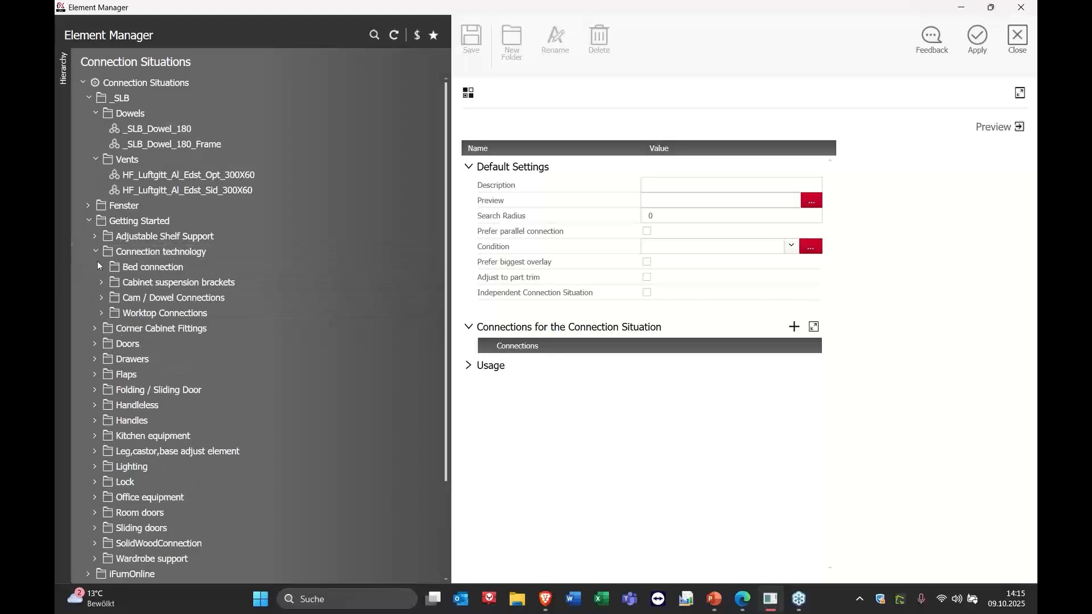
click(102, 297)
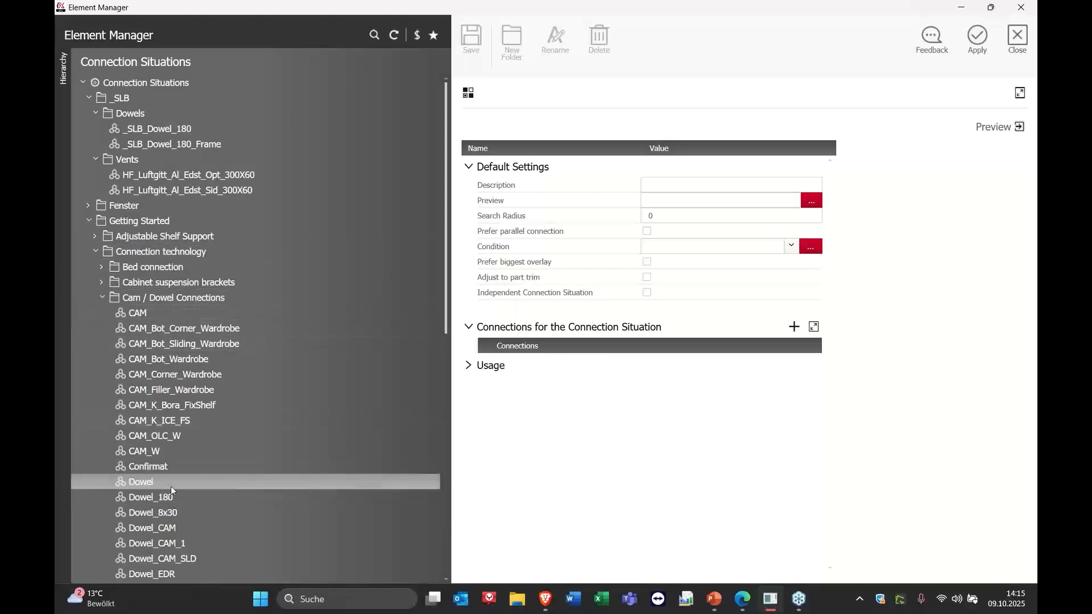
double_click(168, 523)
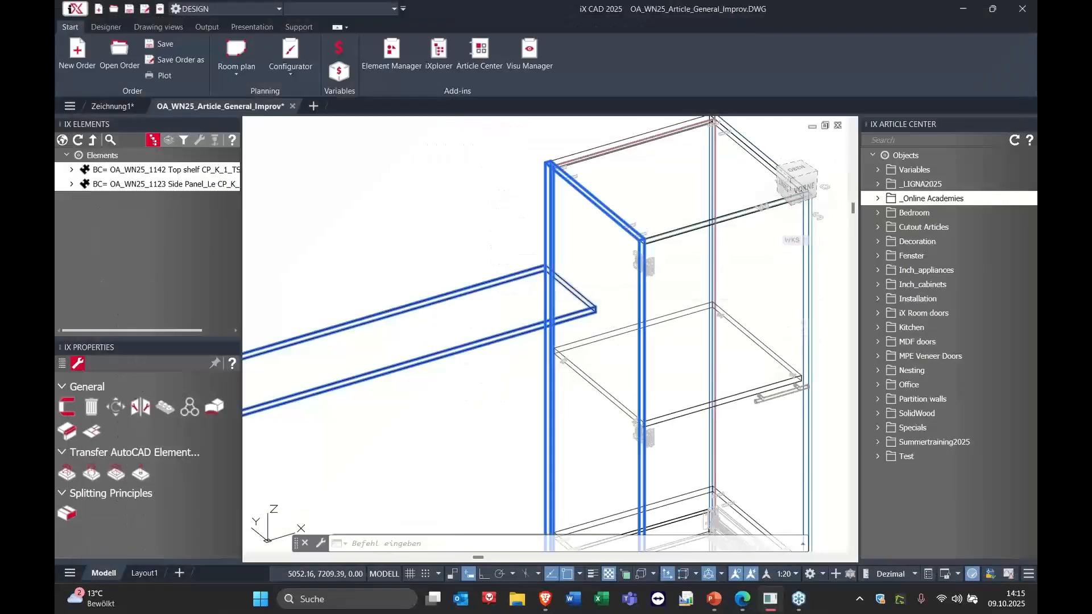
scroll(574, 262, up, 4)
scroll(573, 284, down, 4)
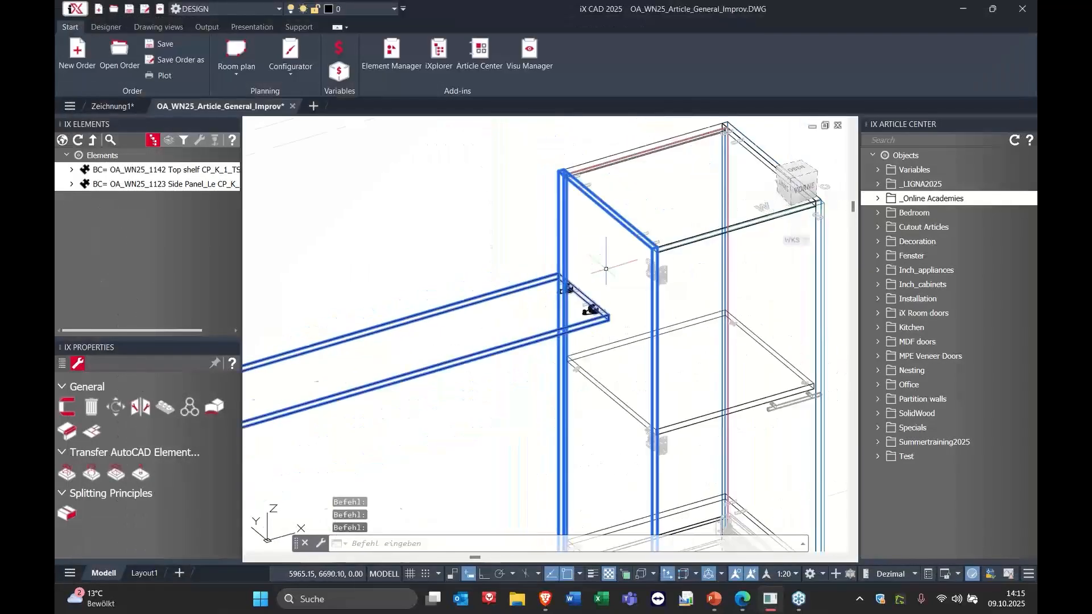
scroll(500, 170, down, 2)
key(Escape)
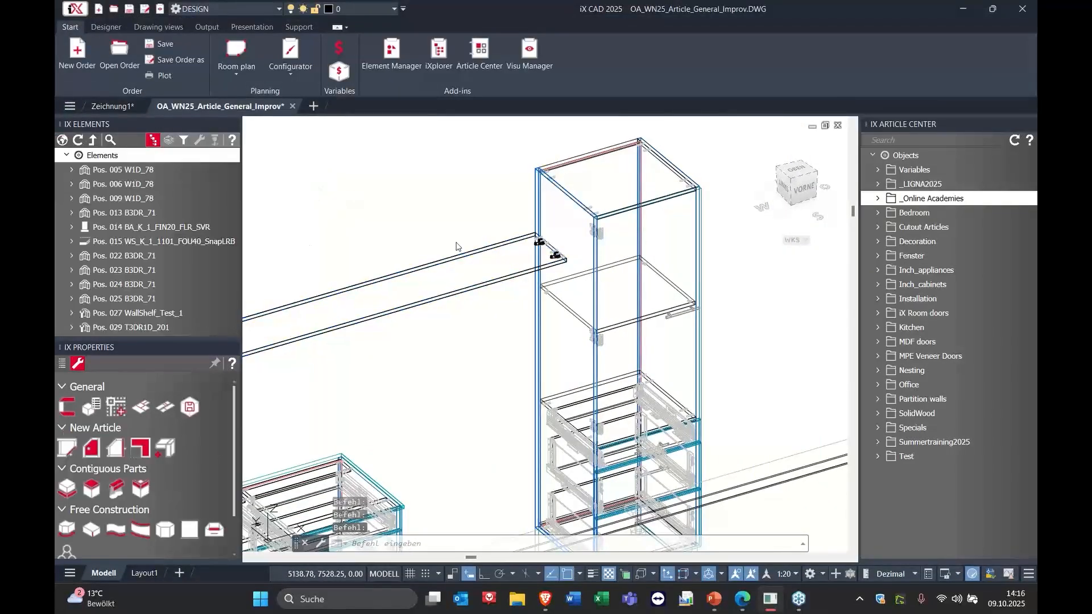
Step: Move the tall cabinet along the wall, closer to the wall cabinet, and update the affected C-construction
right_click(476, 246)
click(597, 287)
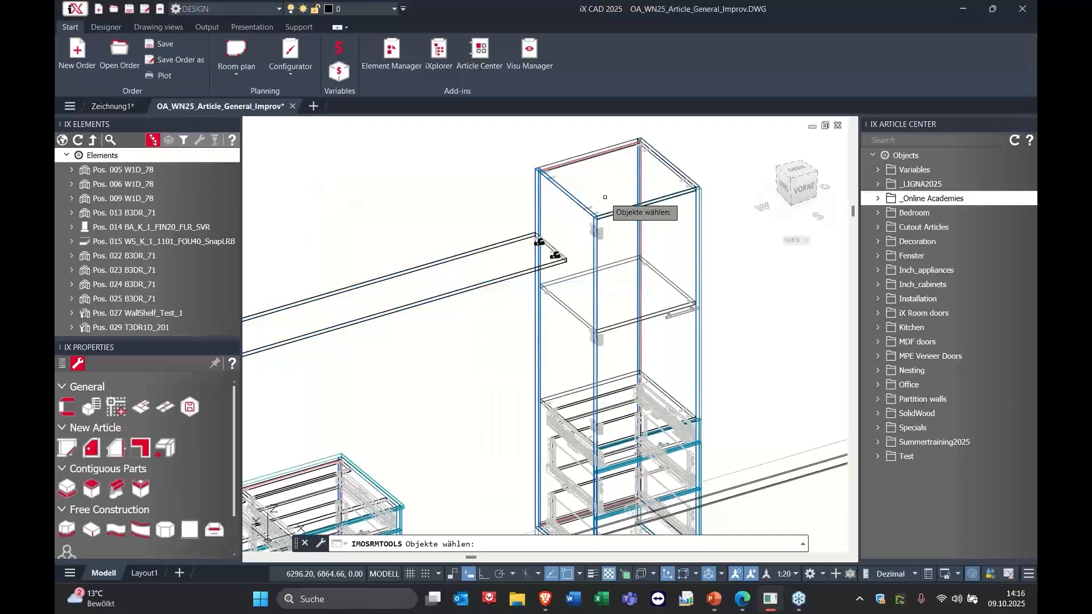
click(595, 223)
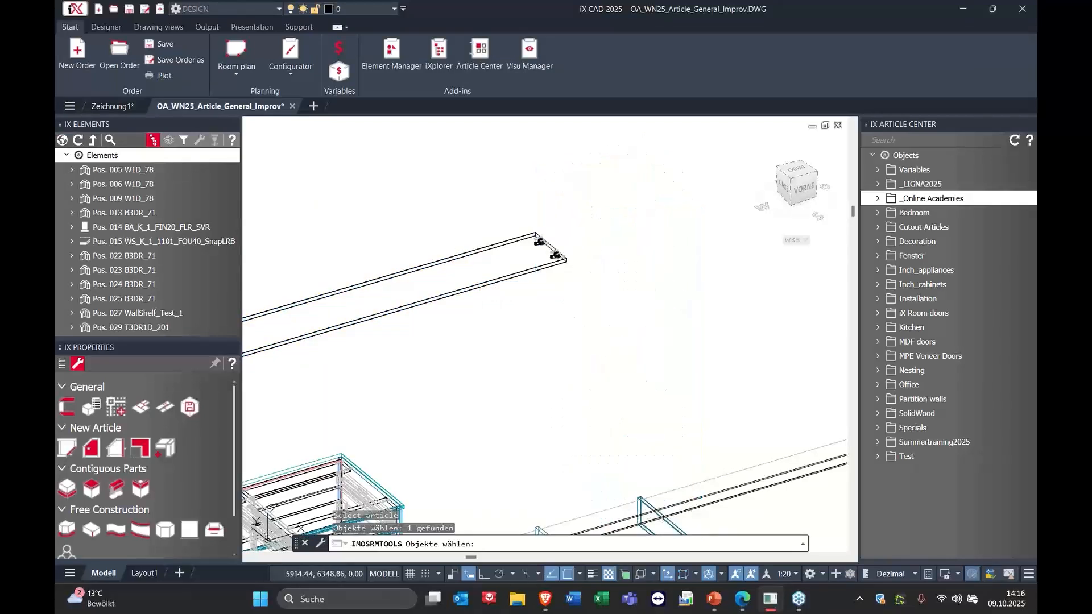
key(Return)
key(Tab)
text(17)
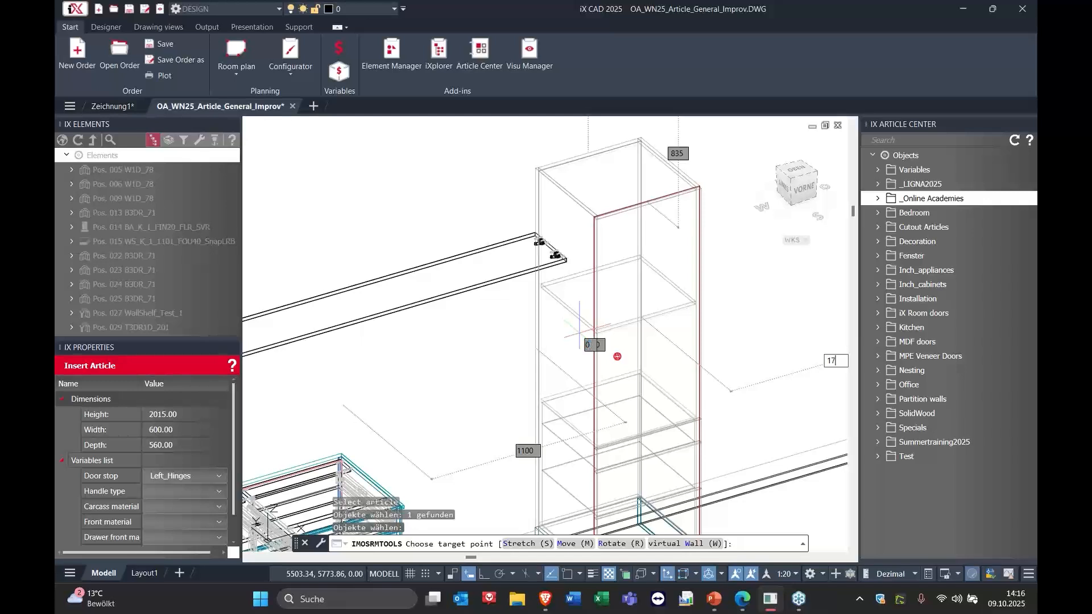
key(Return)
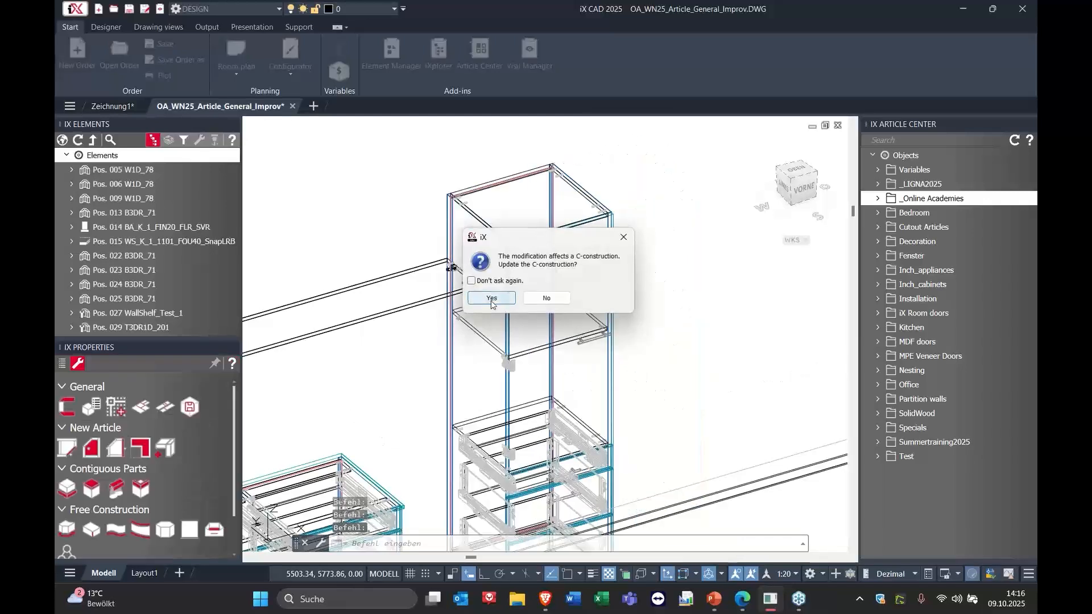
click(491, 299)
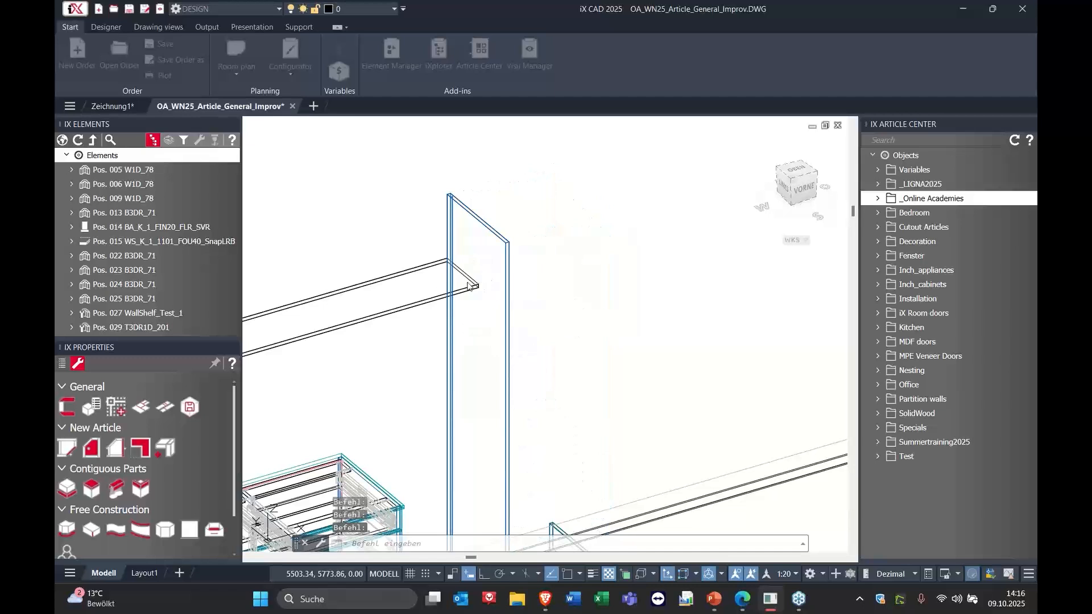
Step: Examine the connectors and the butt joint between the wall shelf and the moved tall cabinet's side panel
scroll(468, 286, up, 5)
middle_drag(482, 228, 510, 330)
scroll(513, 327, down, 4)
scroll(521, 326, up, 2)
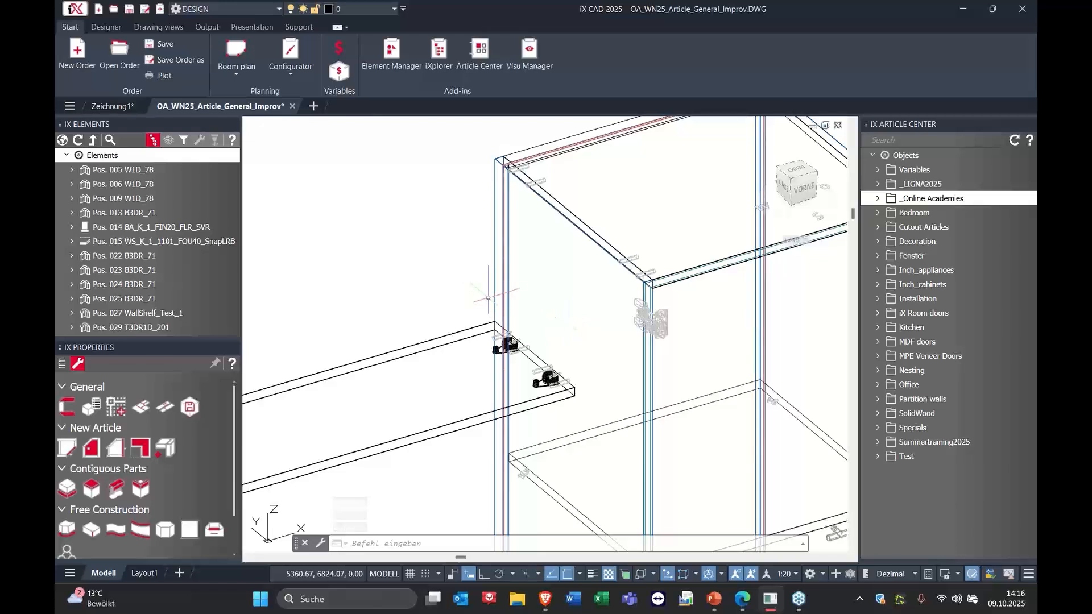
scroll(514, 316, down, 4)
middle_drag(506, 356, 573, 308)
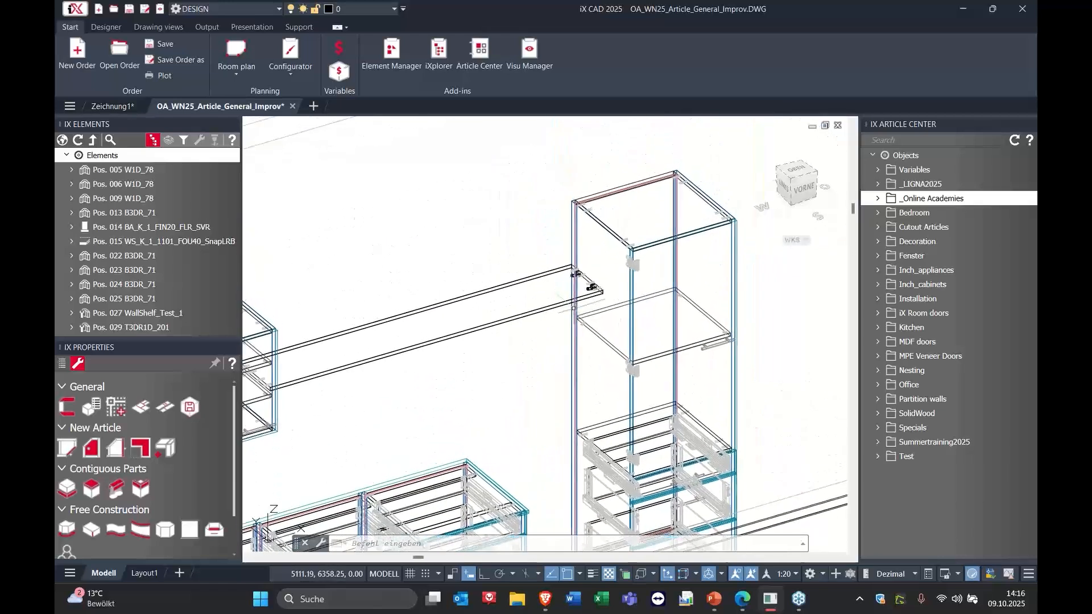
scroll(117, 251, down, 1)
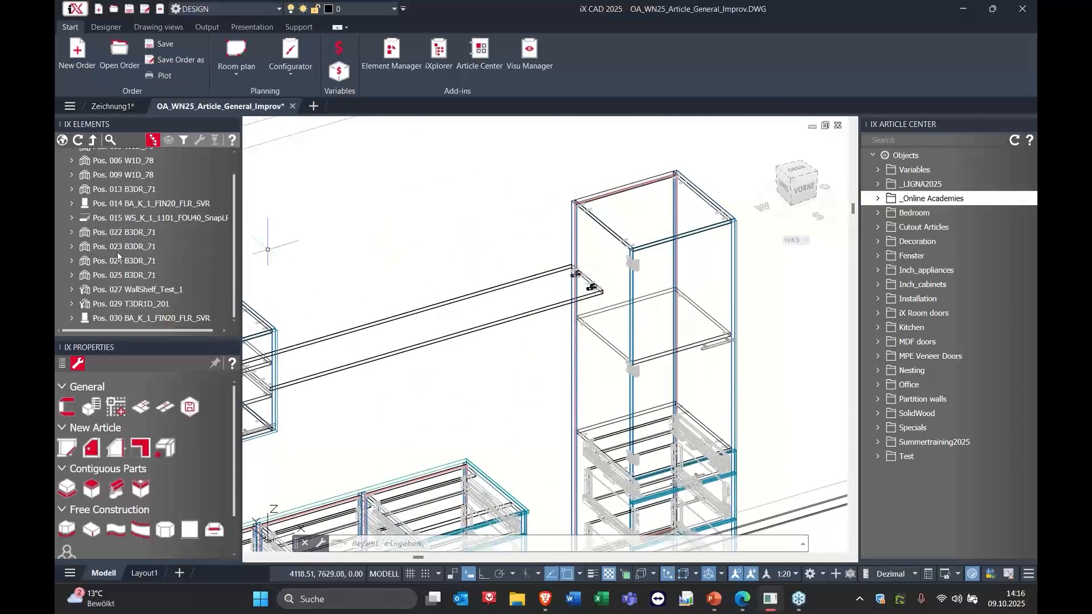
Step: Show the modify stack of the tall cabinet T3DR1D_201 and highlight the parts affected by its Cross-Article Link and Connection Situation
click(122, 292)
click(124, 305)
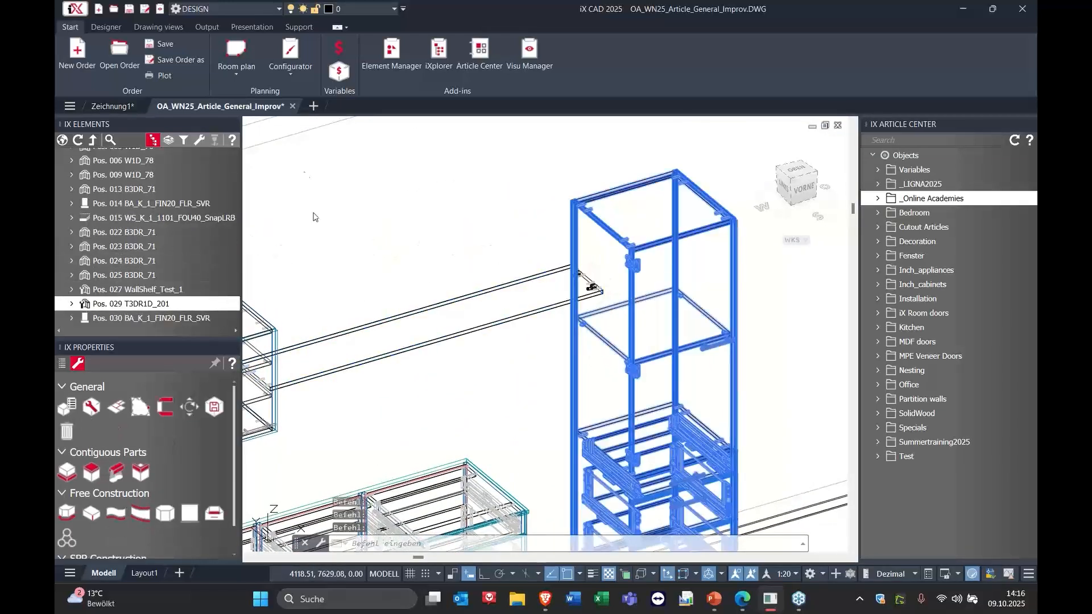
click(169, 141)
click(124, 172)
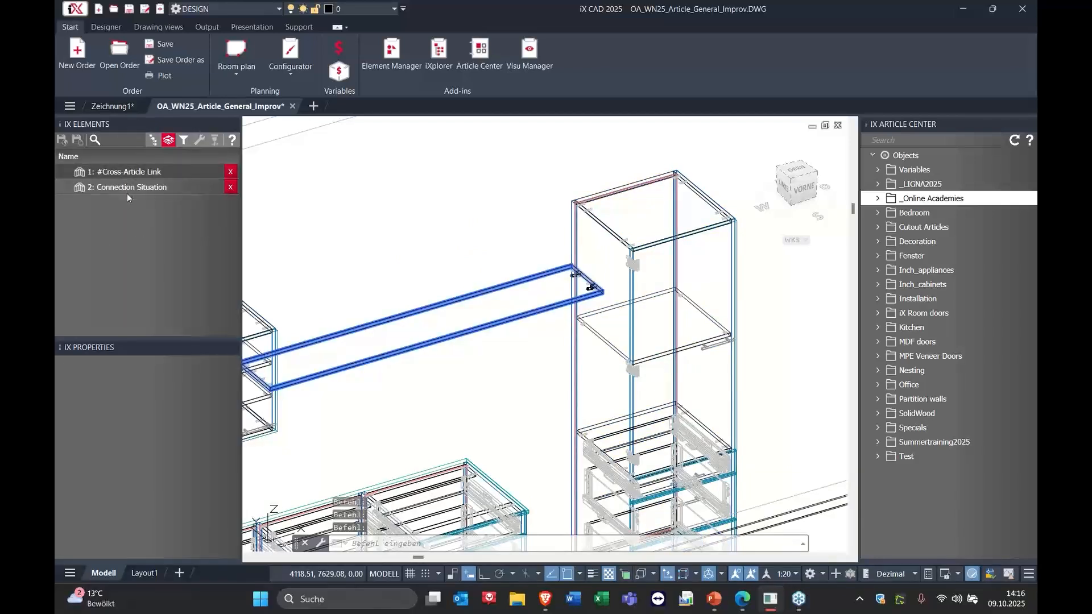
click(128, 192)
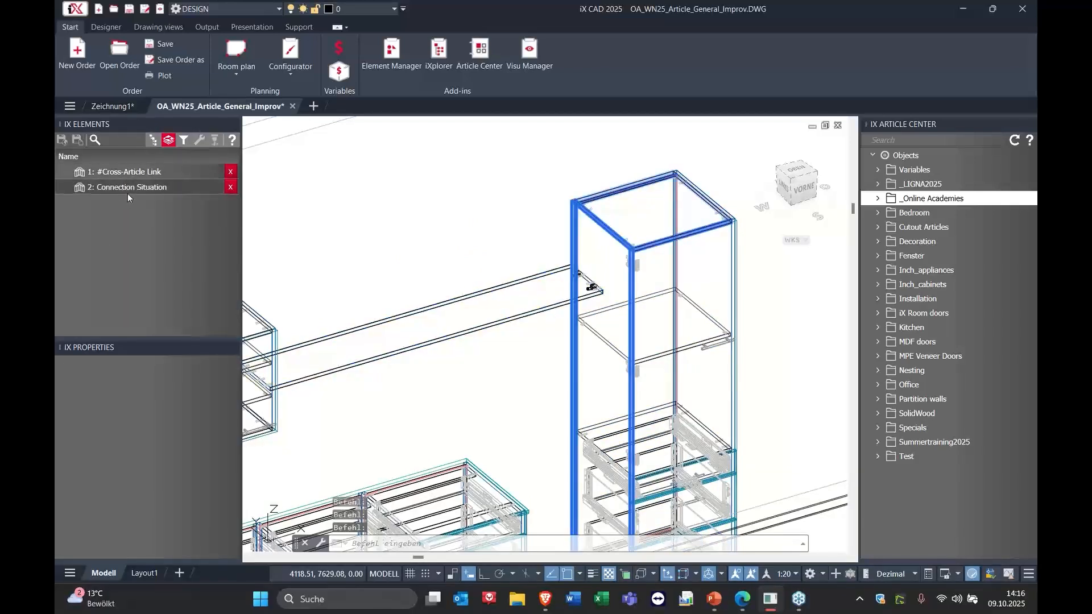
Step: Show the modify stack of WallShelf_Test_1 and highlight the shelf panel affected by its Butt Joint entry
click(150, 141)
click(130, 300)
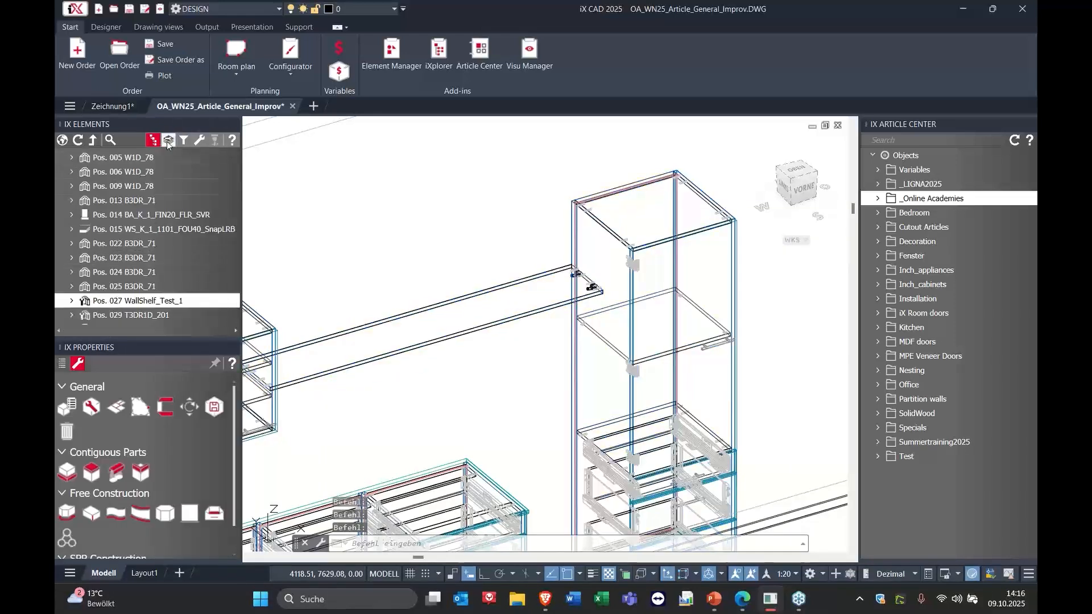
click(168, 140)
click(108, 172)
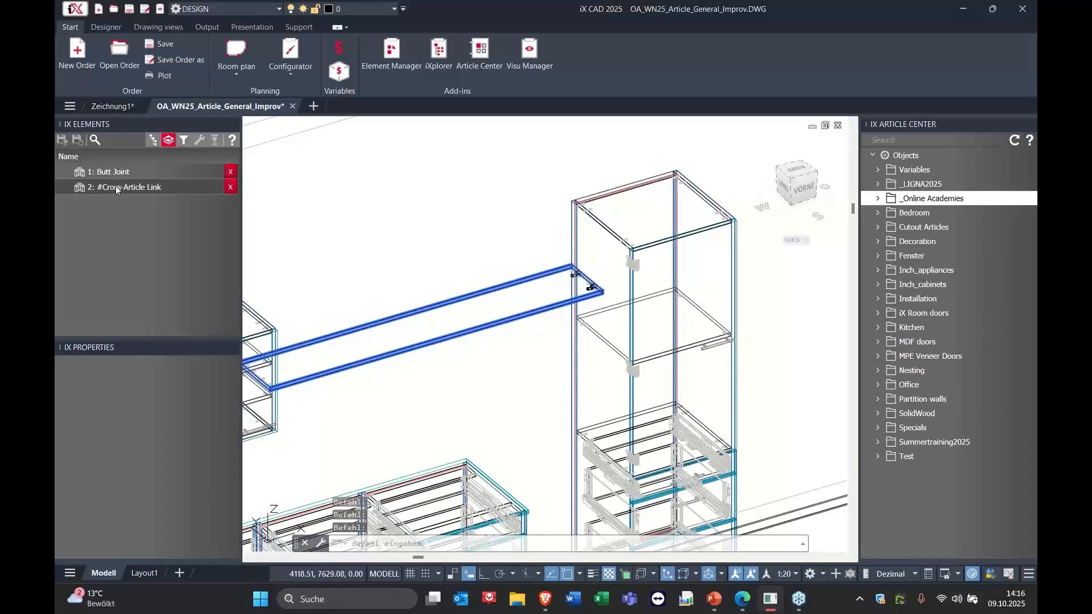
middle_drag(707, 285, 708, 239)
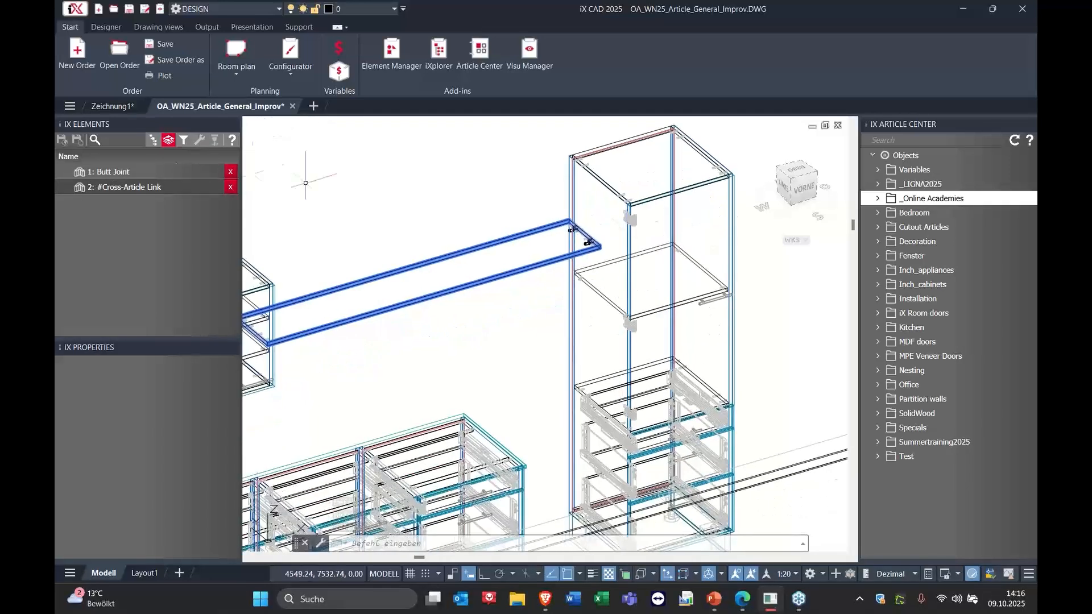
Step: Return to the article list, clear the shelf selection and switch to the PowerPoint presentation
click(152, 140)
middle_drag(446, 310, 557, 324)
scroll(558, 324, down, 3)
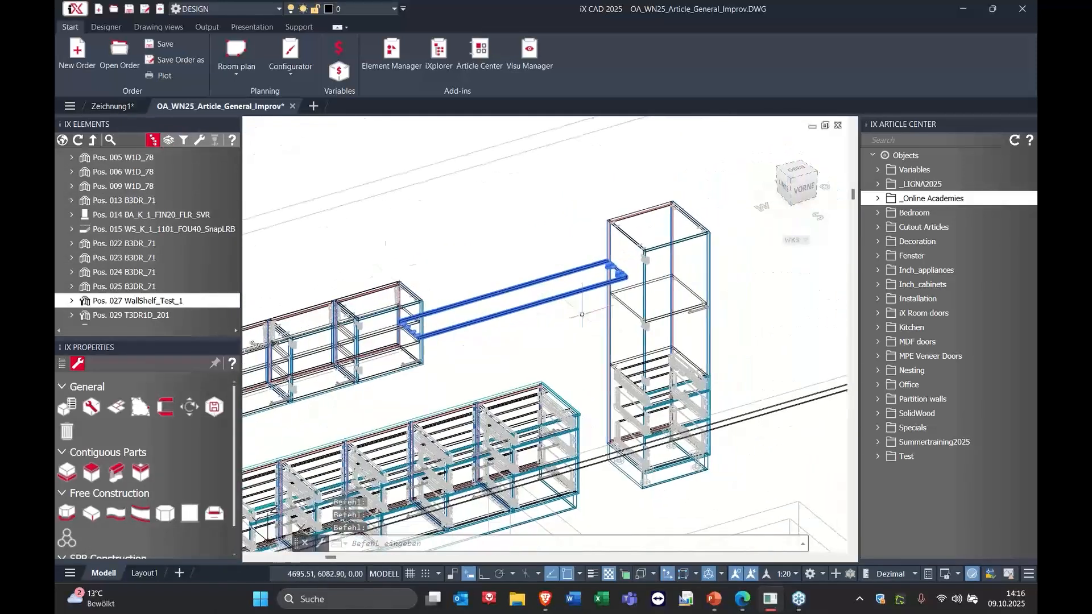
key(Escape)
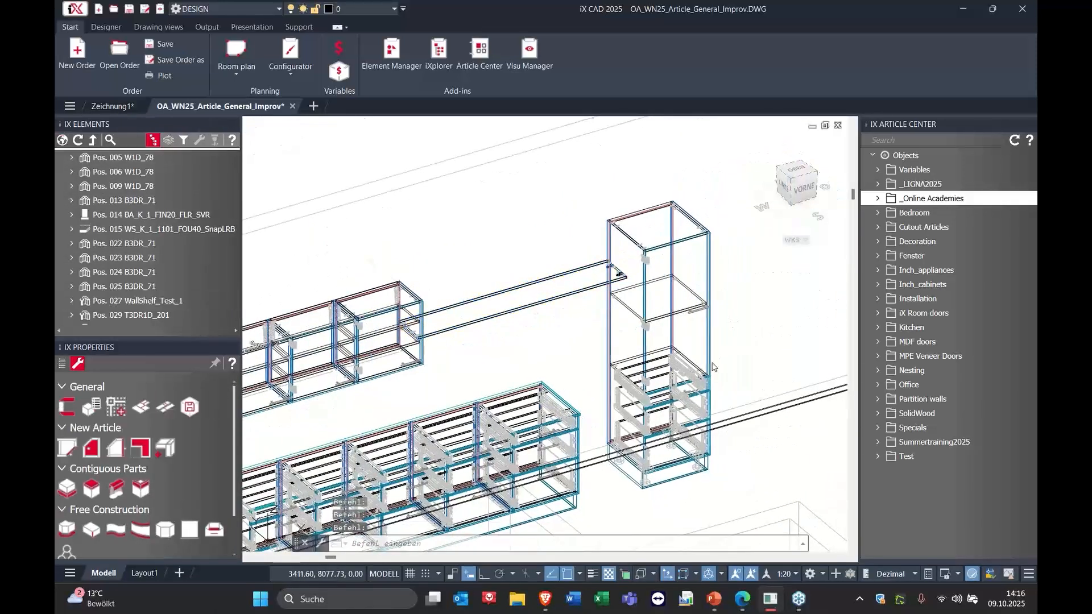
click(714, 598)
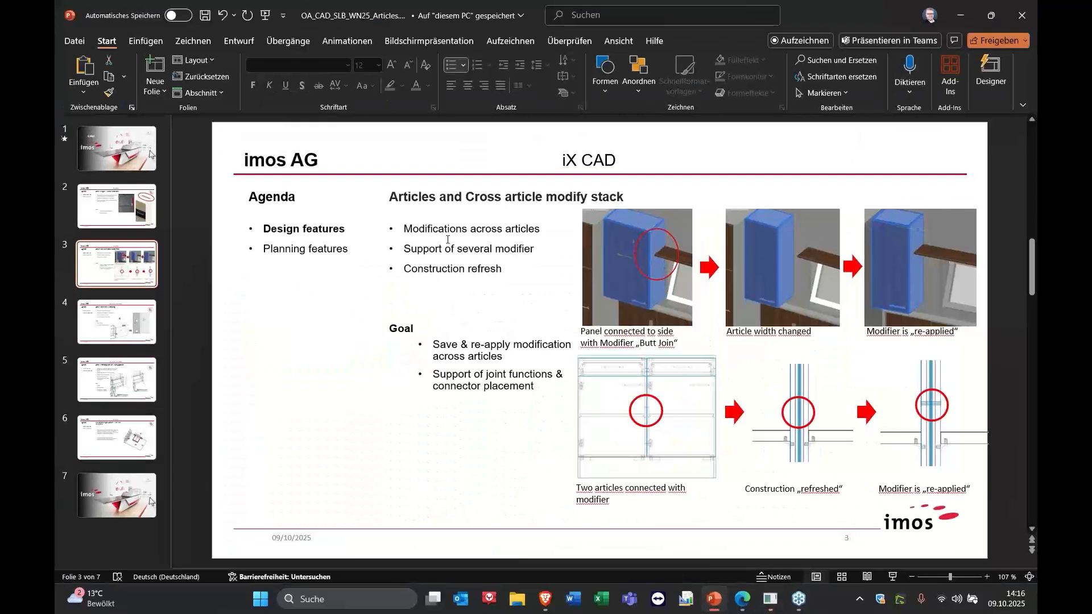
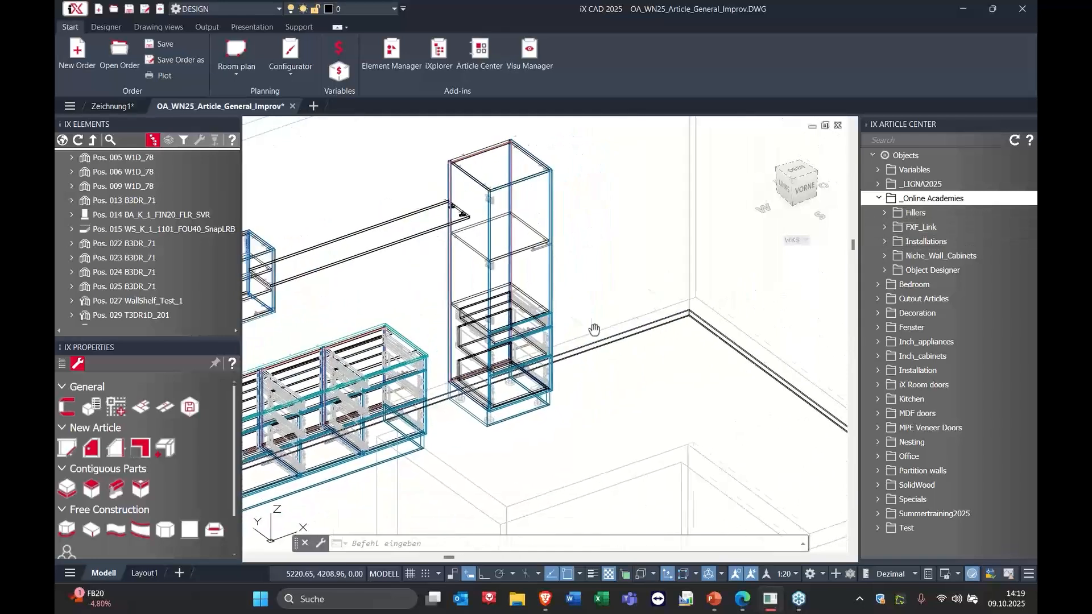
Step: Open the article catalogue folder Kitchen > Raster 5.5 > Wall units > 650 mm height
middle_drag(690, 336, 572, 350)
middle_drag(643, 289, 588, 322)
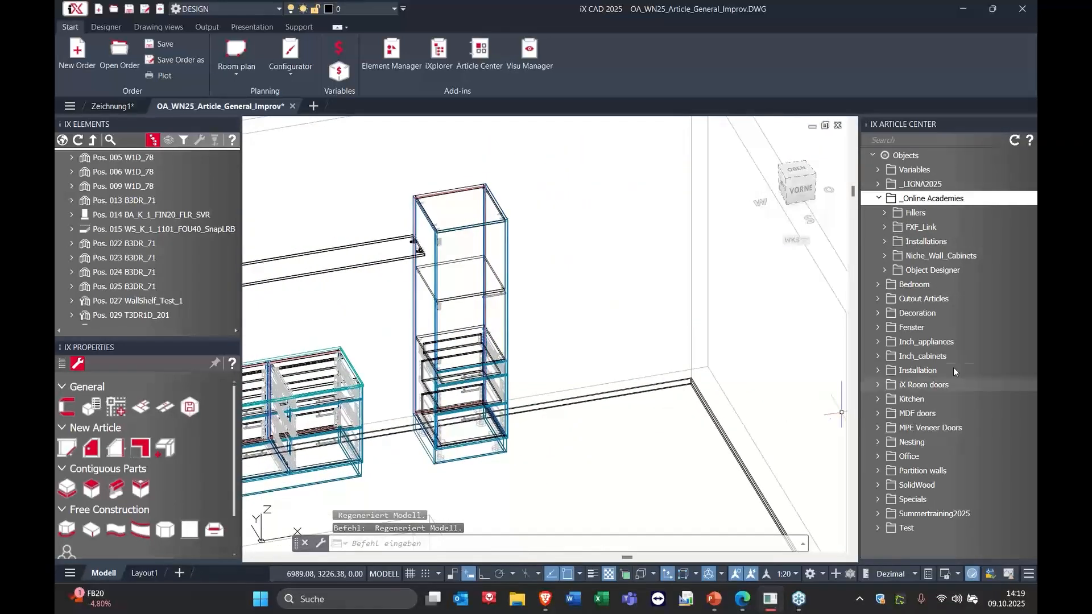
click(912, 399)
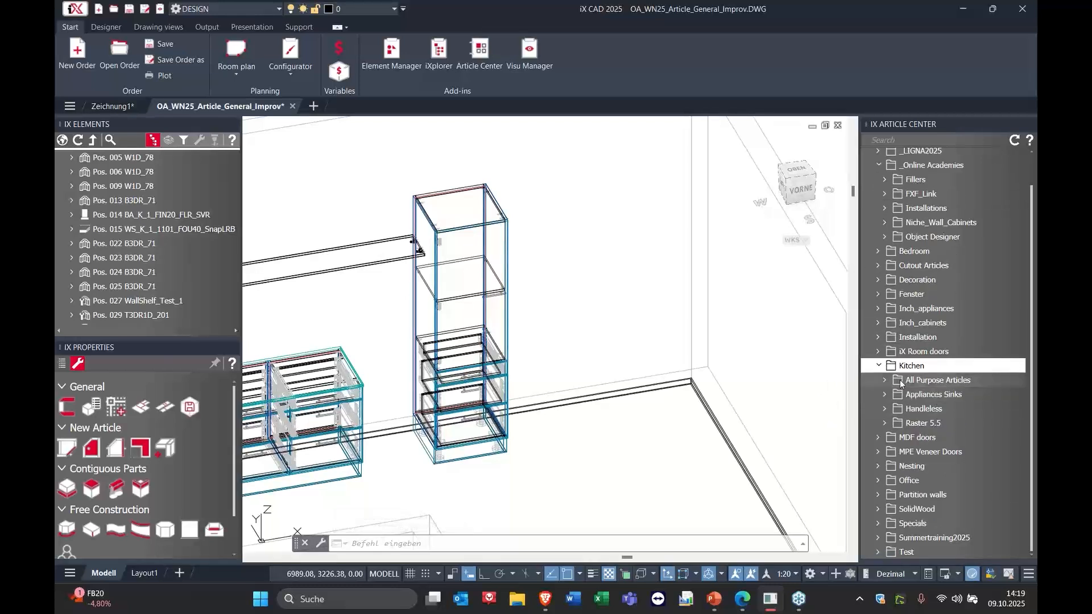
click(916, 423)
scroll(908, 413, down, 2)
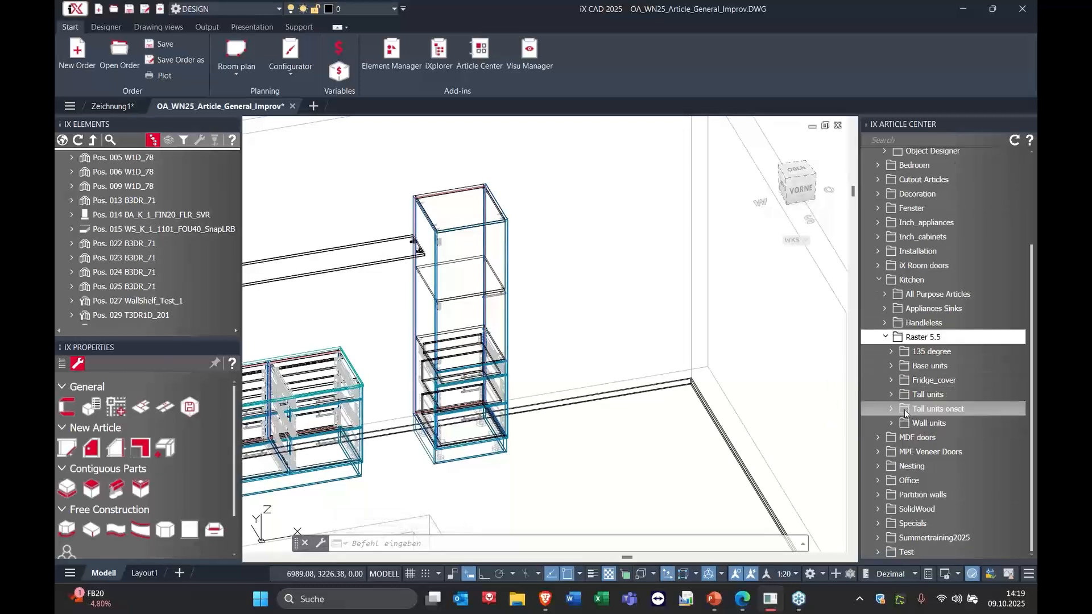
click(929, 423)
scroll(935, 394, down, 1)
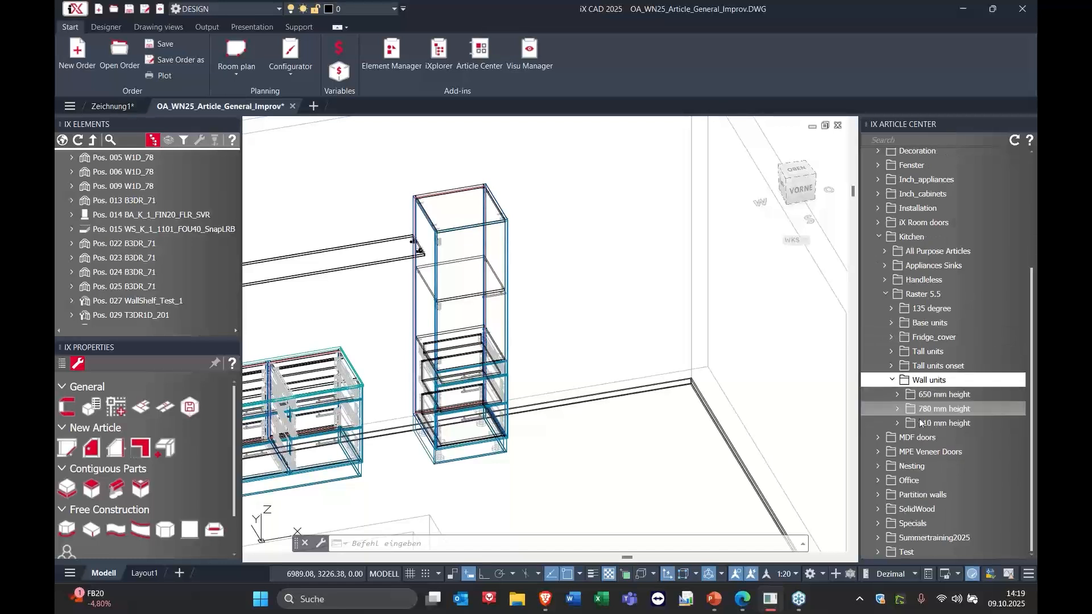
mouse_move(478, 370)
middle_down()
mouse_move(699, 335)
mouse_move(586, 358)
middle_up()
click(899, 395)
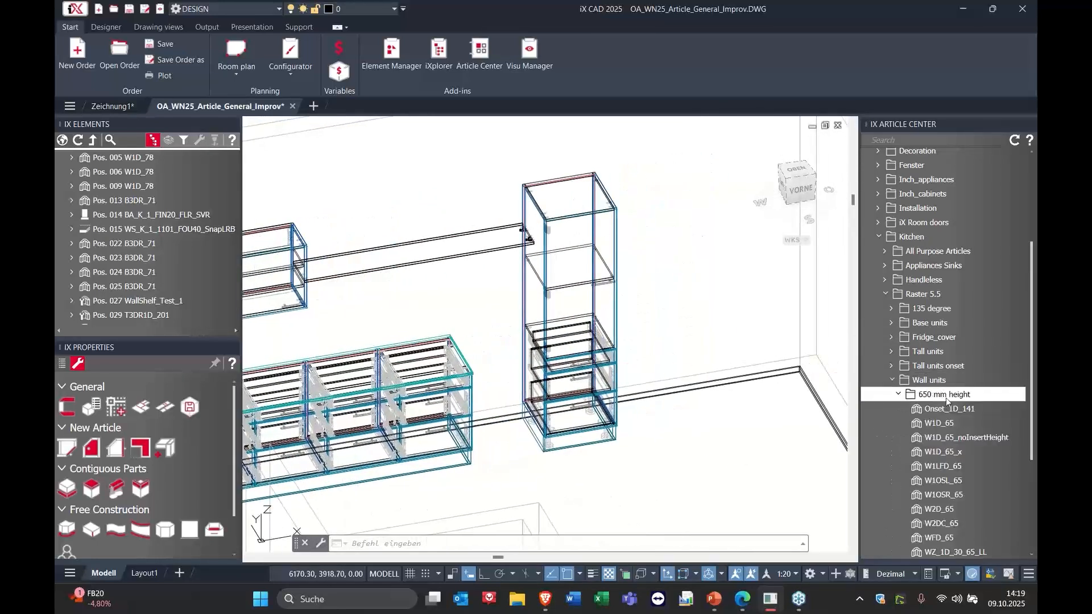
scroll(921, 406, down, 2)
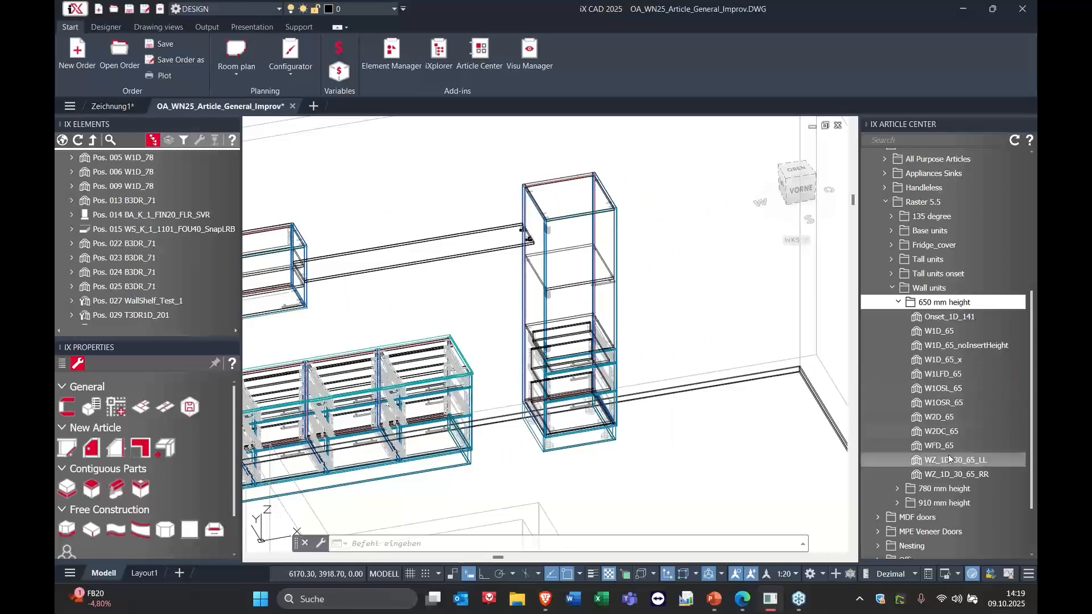
Step: Start inserting the wall unit W2D_65 and hold its preview on the wall between the tall cabinet and the room corner
double_click(939, 418)
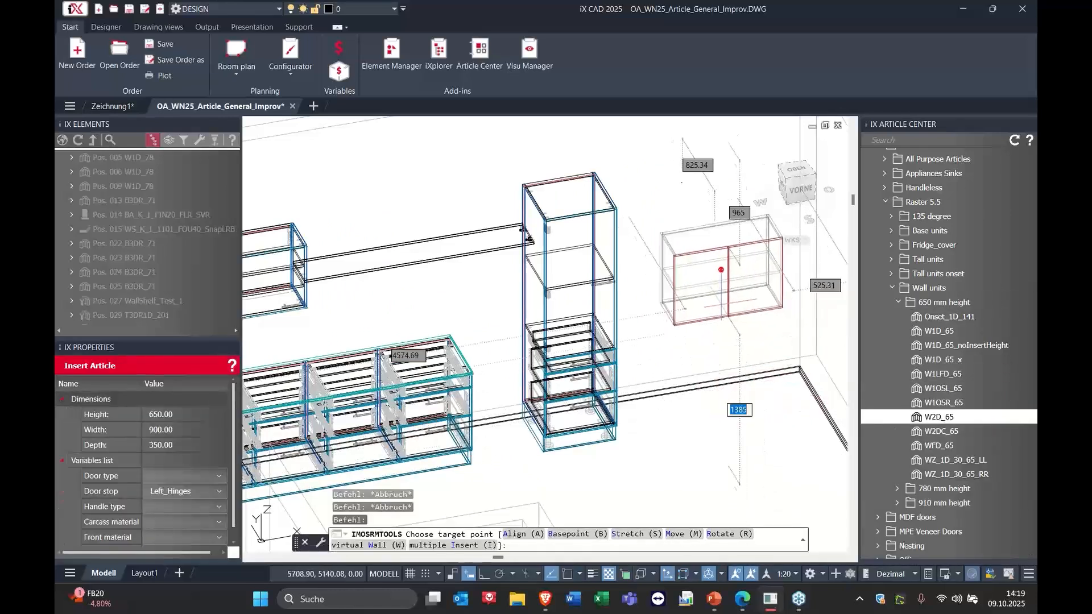
middle_drag(731, 263, 624, 256)
mouse_move(628, 303)
middle_down()
mouse_move(585, 357)
mouse_move(551, 335)
middle_up()
scroll(585, 351, up, 2)
scroll(551, 336, down, 2)
scroll(550, 335, up, 2)
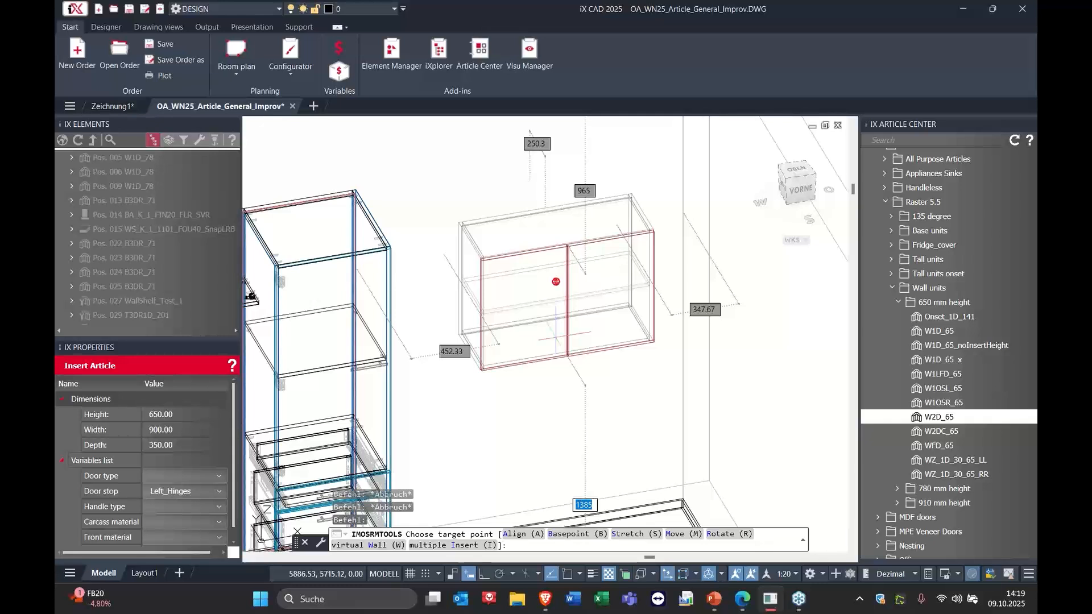
Step: Go through the distance fields of the wall unit's placement preview, covering floor, ceiling, back wall, tall cabinet and side wall
key(Tab)
key(Tab)
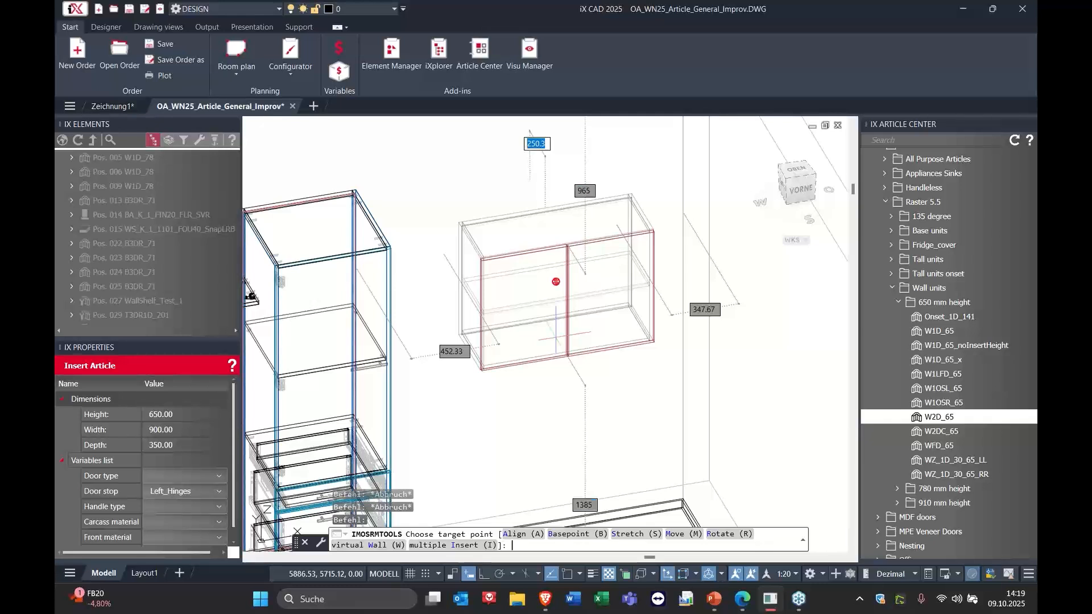
key(Tab)
key(Tab)
key(Tab)
key(Tab)
key(Tab)
key(Tab)
key(Tab)
key(Tab)
key(Tab)
key(Tab)
key(Tab)
key(Tab)
key(Tab)
key(Tab)
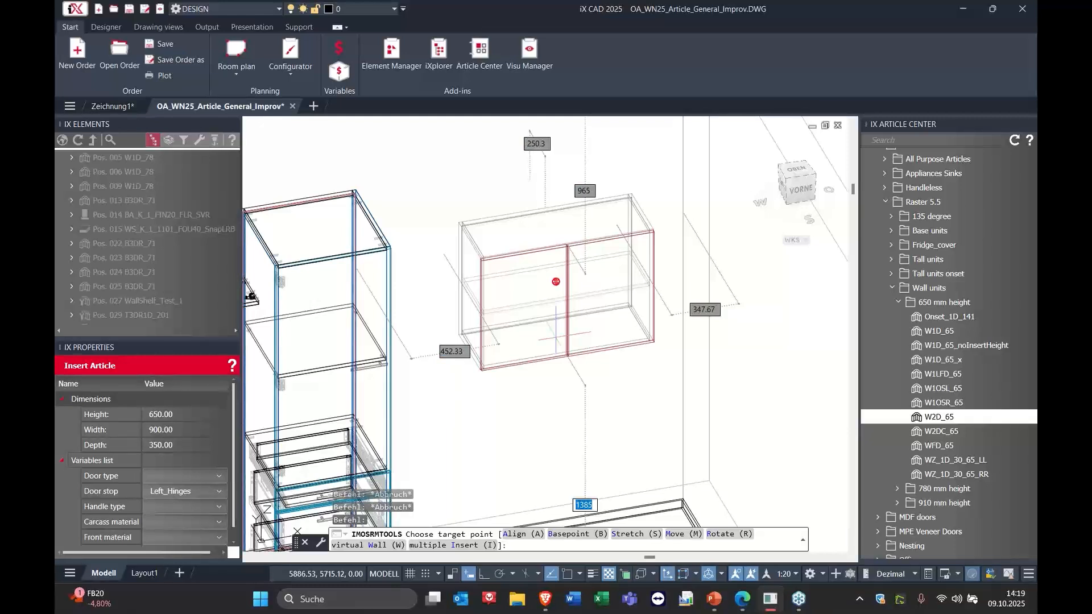
key(Tab)
key(Tab)
key(Tab)
key(Tab)
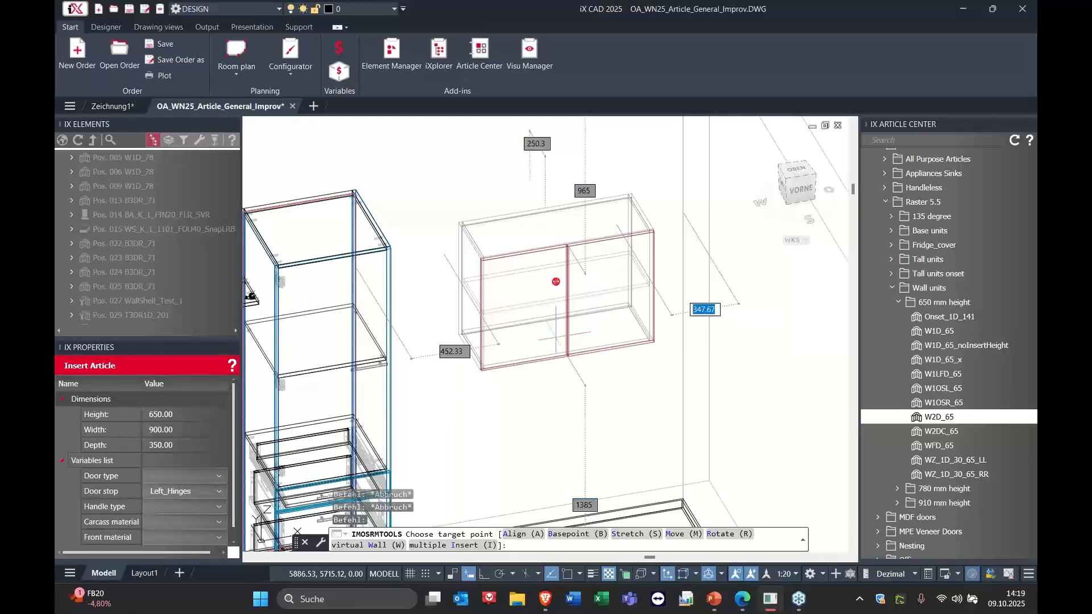
key(Tab)
key(Tab)
key(Tab)
key(Tab)
key(Tab)
key(Tab)
key(Tab)
key(Tab)
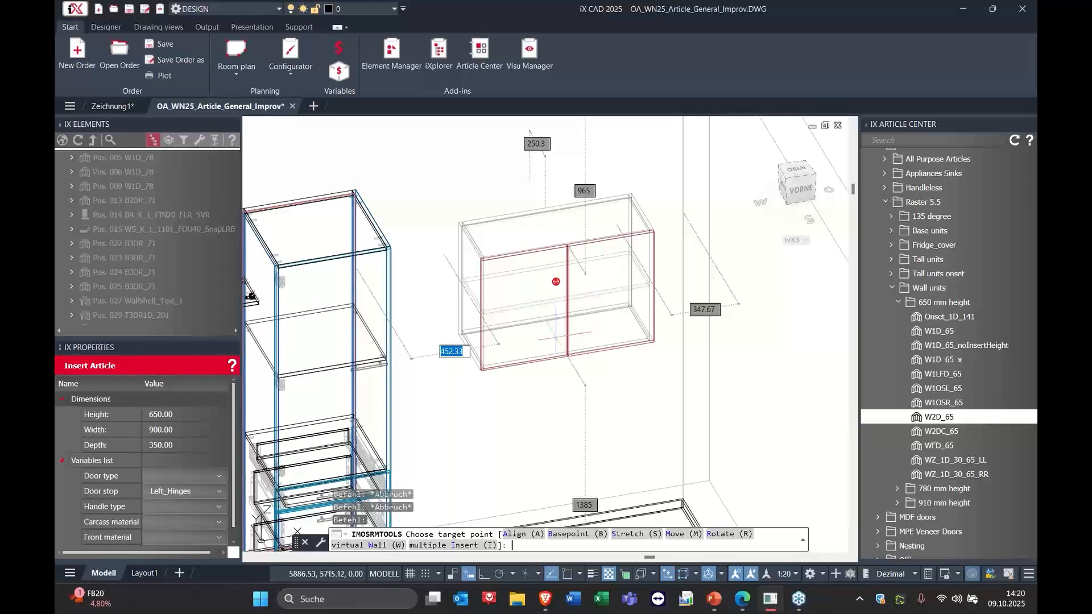
key(Tab)
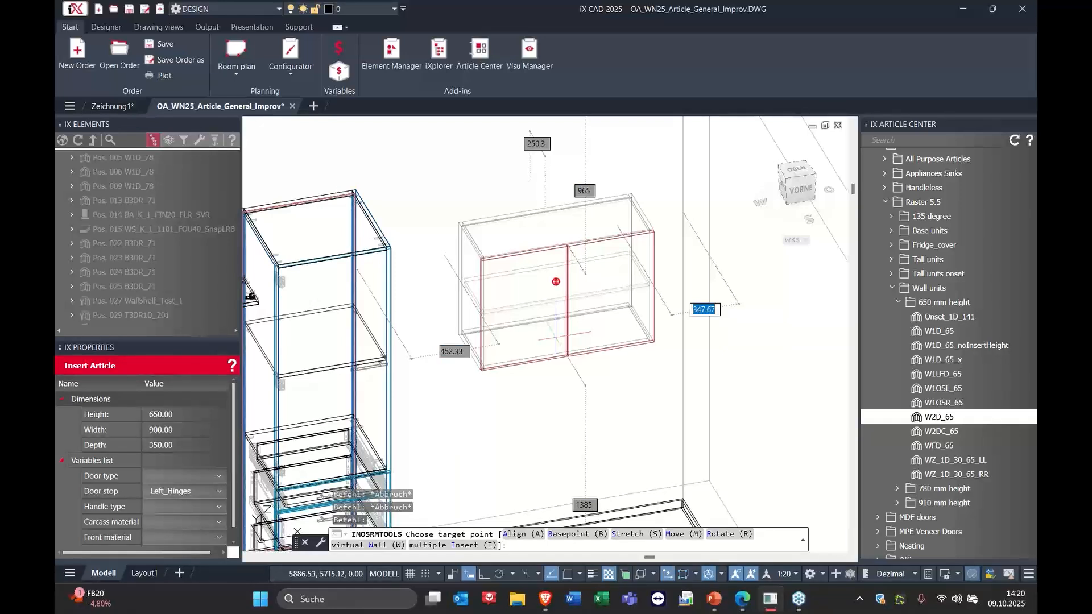
Step: Set the wall unit preview's distance to the side wall to 200 mm and its distance to the floor to 1000 mm
text(200)
key(Tab)
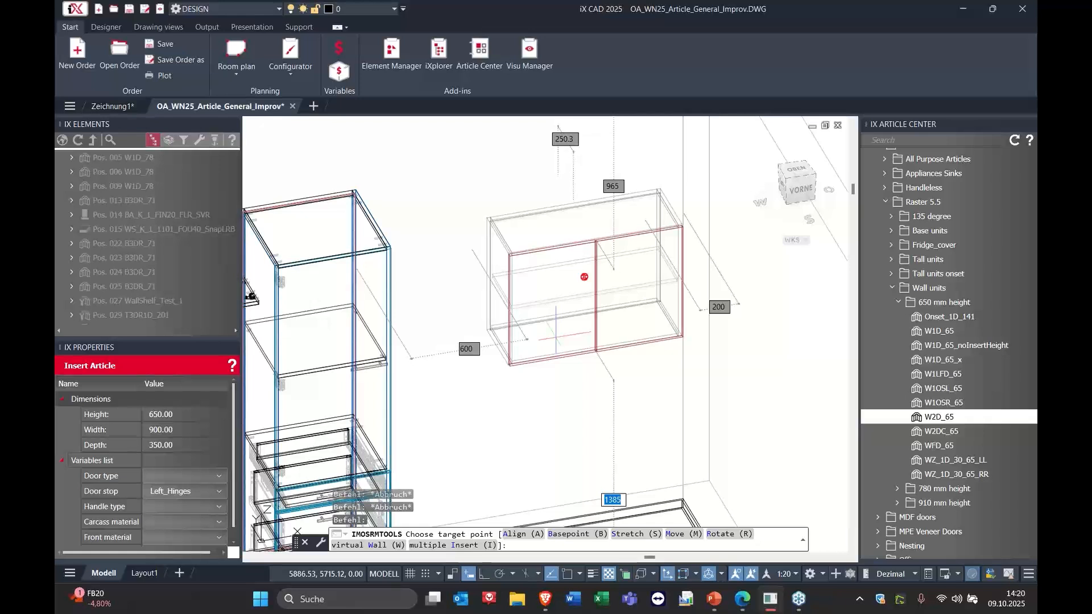
text(1000)
key(Tab)
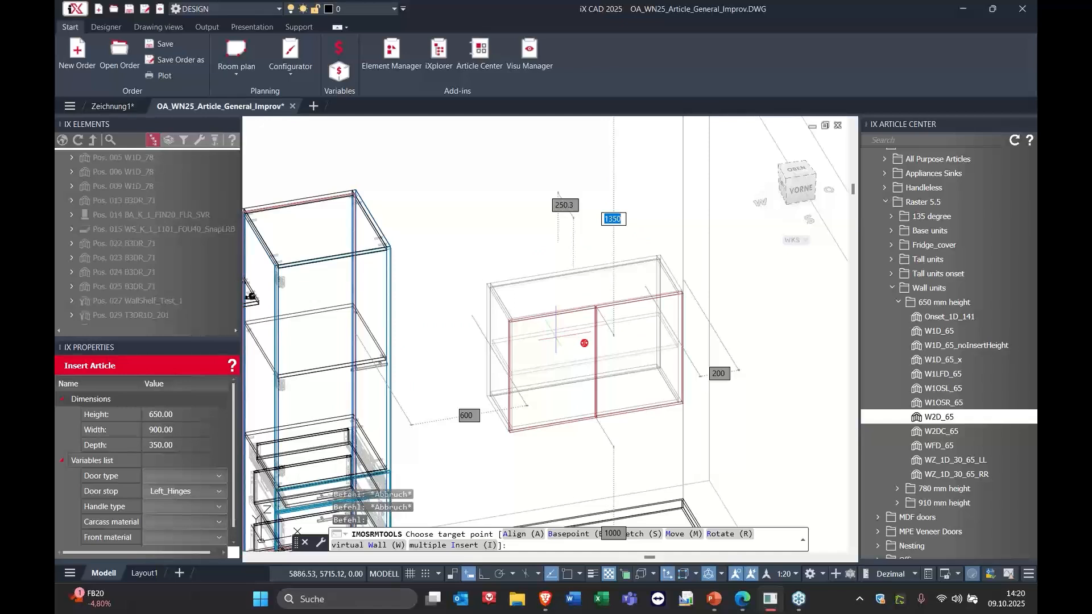
Step: Set the wall unit preview's distance to the back wall to 100 mm and place the unit
key(Tab)
key(Tab)
key(Tab)
key(Tab)
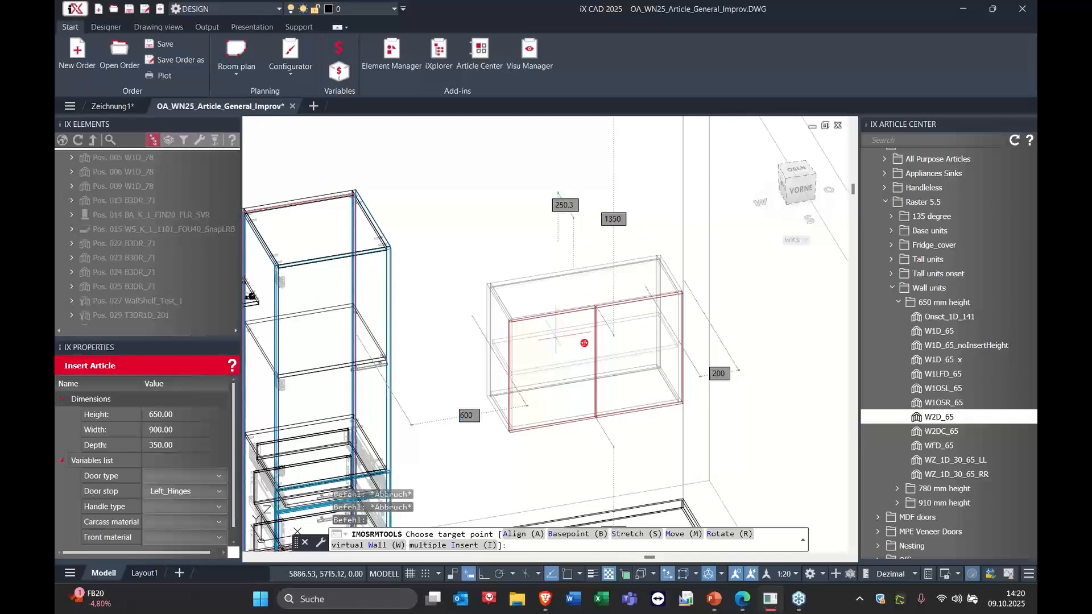
key(Tab)
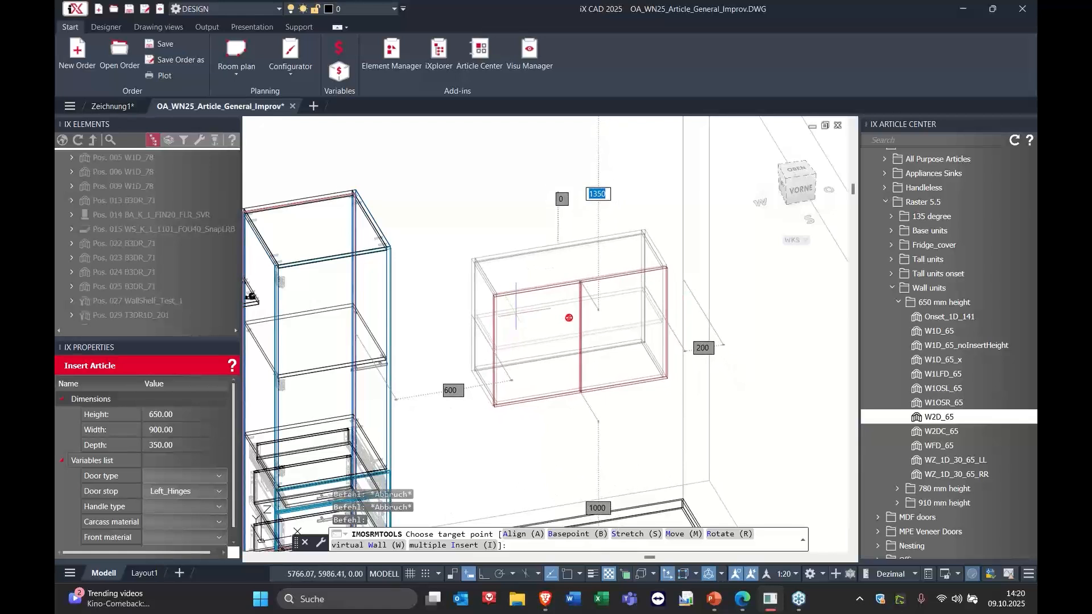
key(Tab)
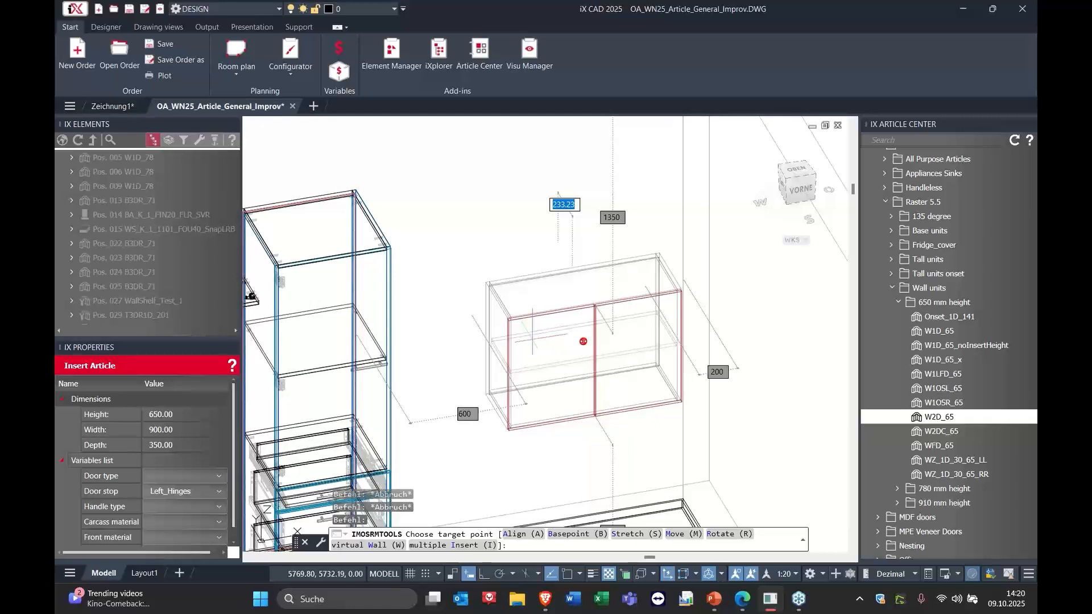
text(100)
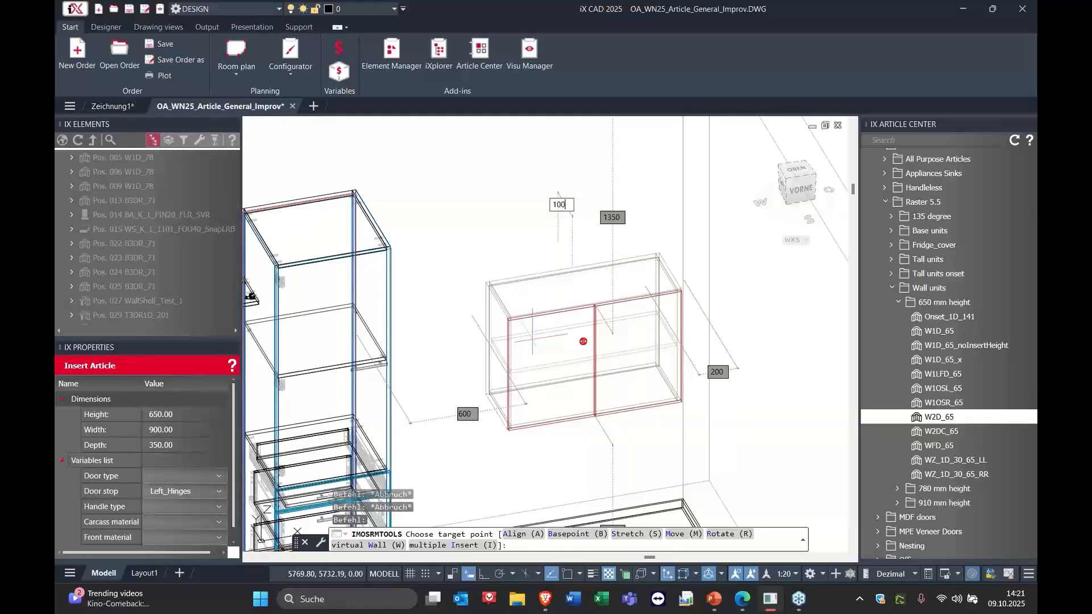
key(Tab)
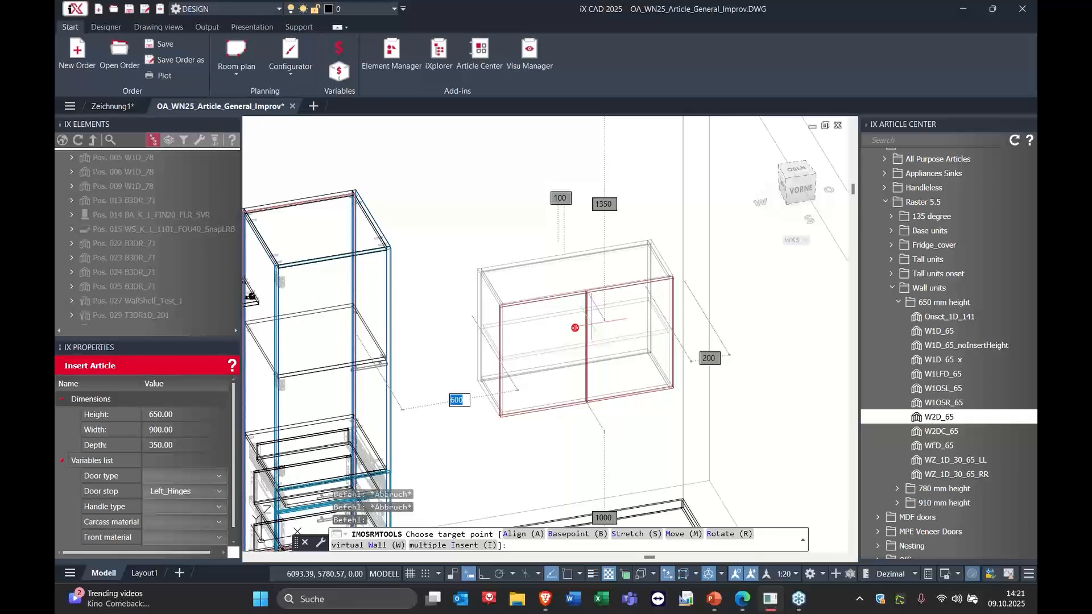
click(591, 324)
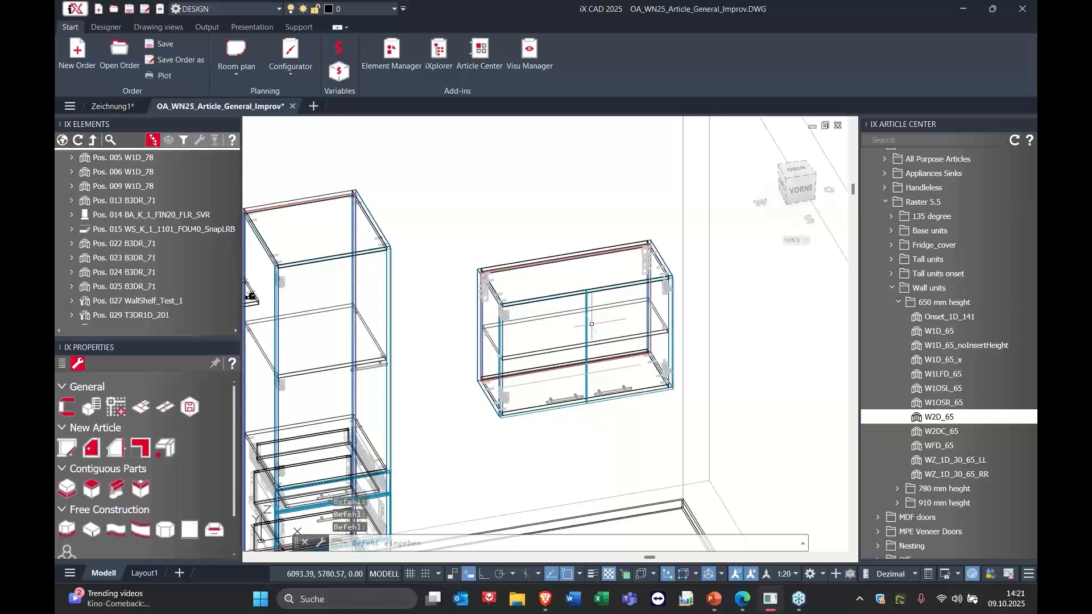
Step: Inspect the placed wall unit's wall clearances in the top view and in a frontal 3D view
shift+middle_drag(563, 322, 580, 446)
click(796, 181)
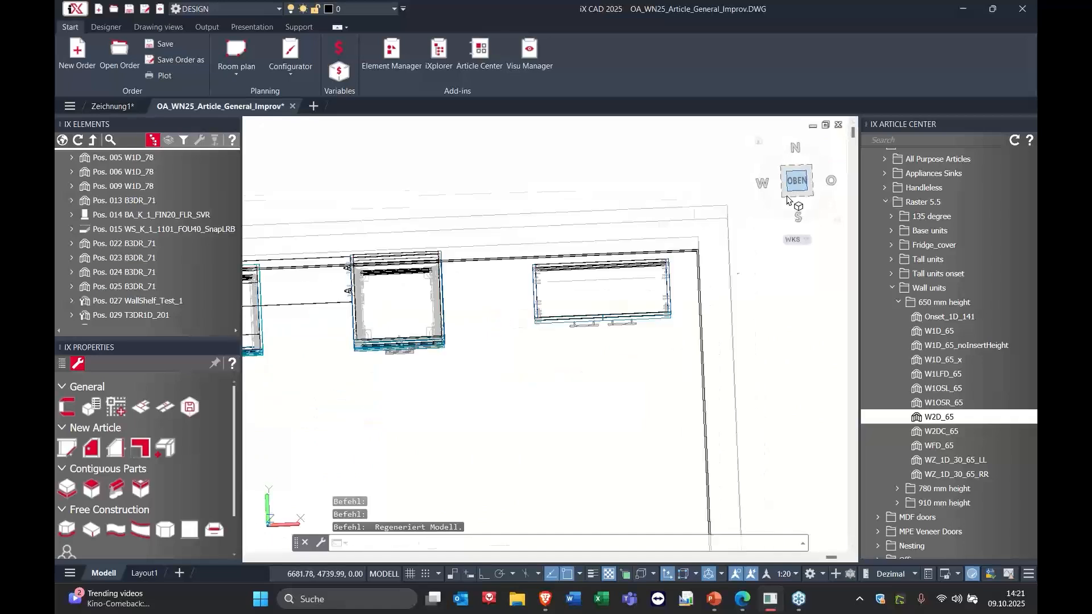
scroll(653, 200, up, 5)
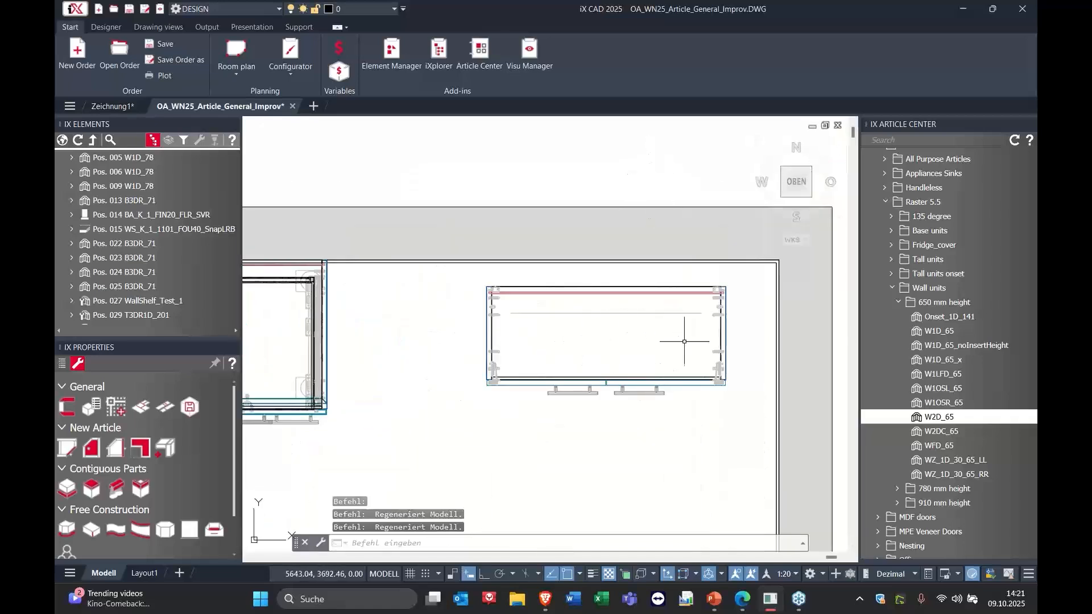
middle_drag(684, 343, 652, 339)
mouse_move(606, 309)
middle_down()
mouse_move(619, 298)
mouse_move(622, 307)
mouse_move(586, 243)
mouse_move(594, 260)
mouse_move(560, 291)
middle_up()
middle_drag(543, 182, 530, 270)
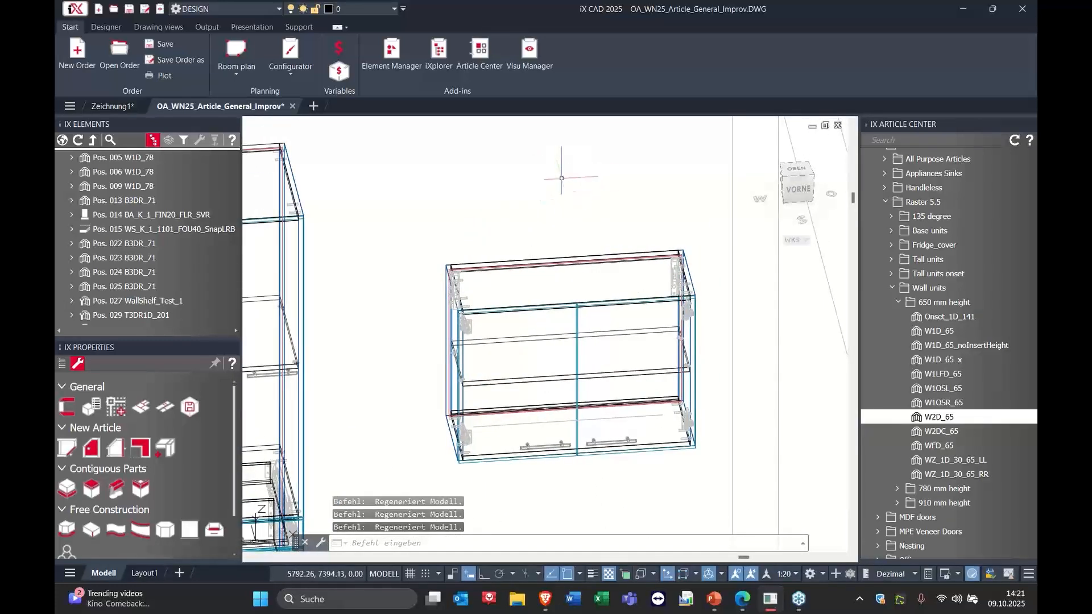
middle_drag(546, 211, 538, 191)
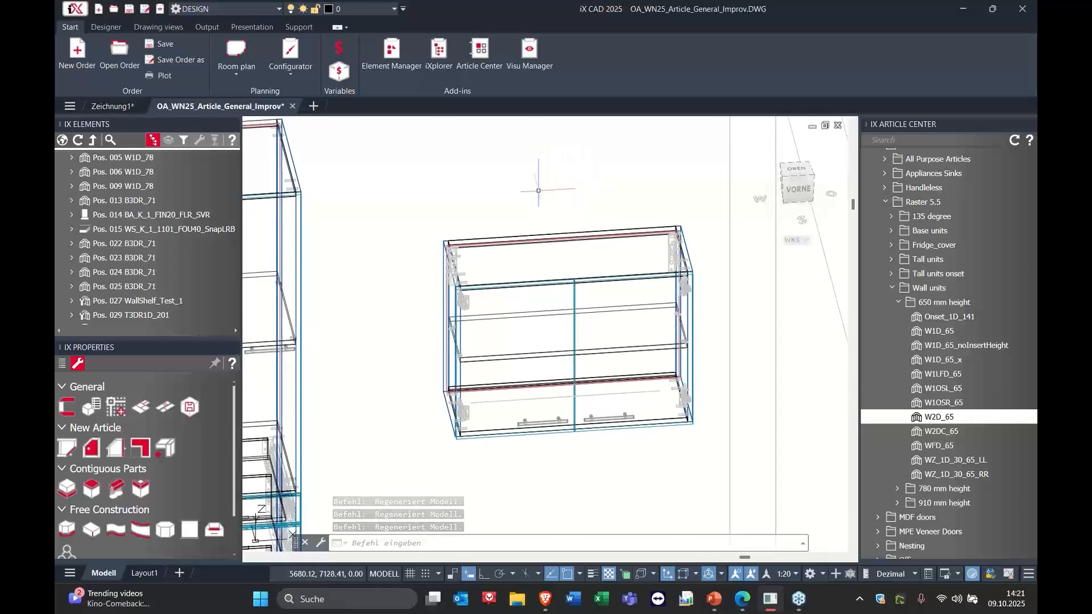
Step: Start the Stretch article command on the wall unit W2D_65 in the direction of the tall cabinet
right_click(553, 191)
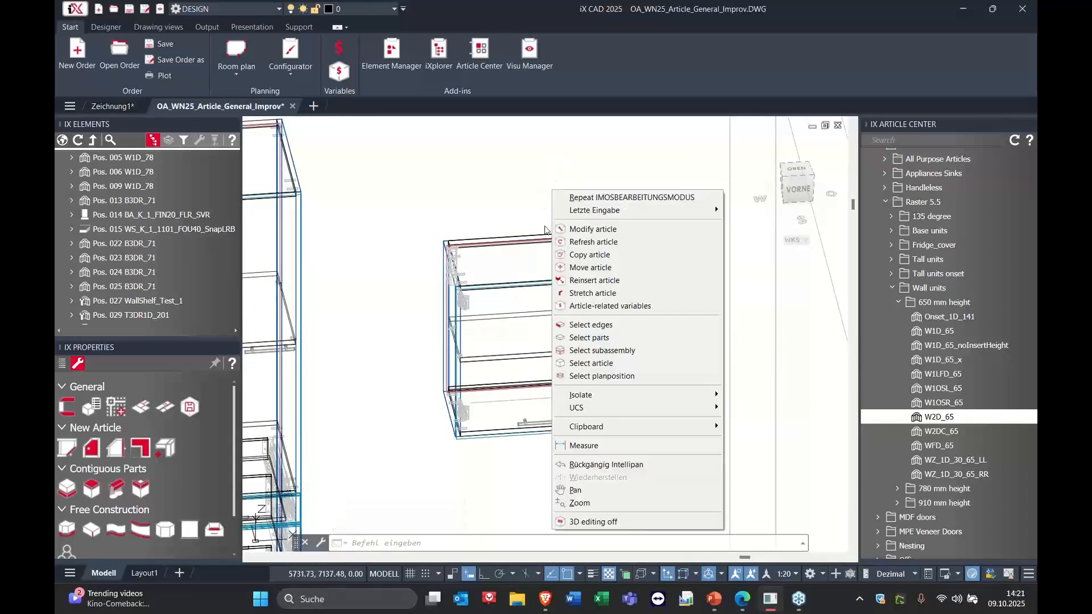
click(603, 294)
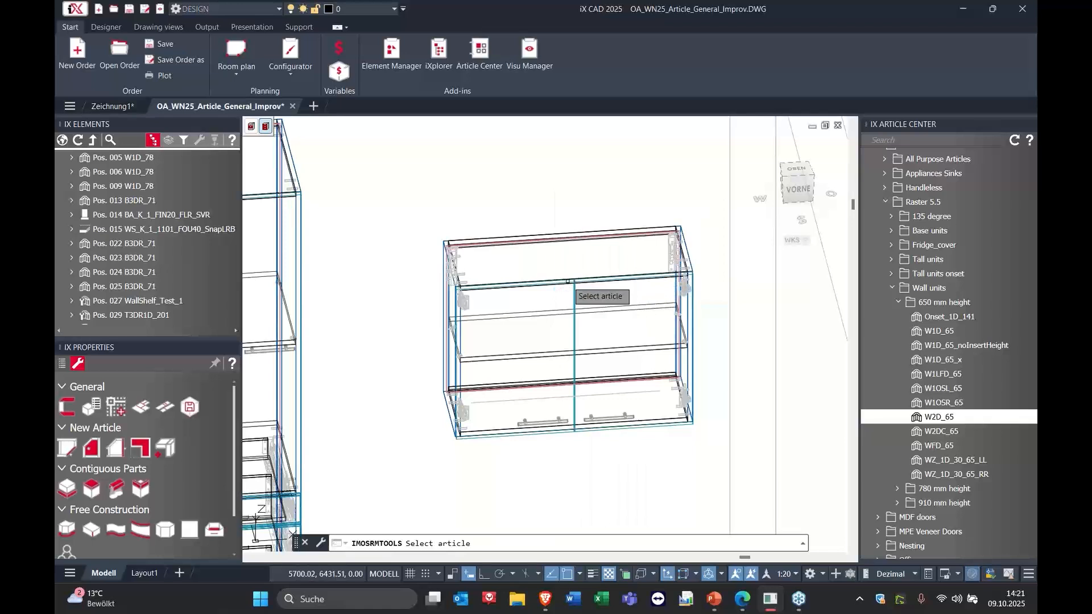
click(567, 281)
mouse_move(710, 182)
middle_down()
mouse_move(639, 170)
mouse_move(706, 181)
middle_up()
middle_drag(375, 358, 482, 301)
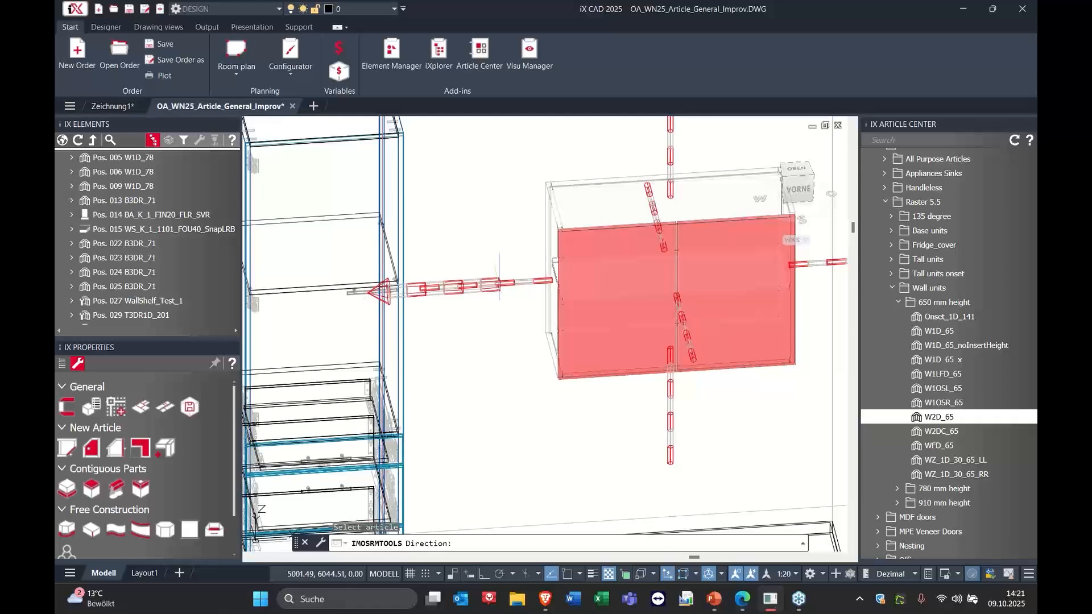
middle_drag(499, 282, 438, 410)
click(495, 302)
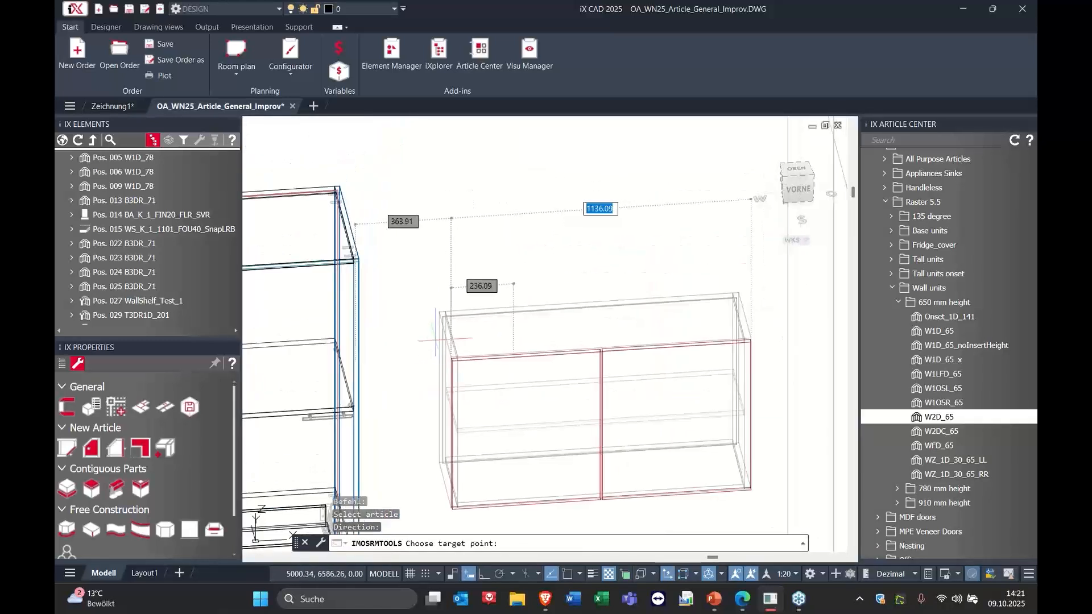
Step: Set the stretched wall unit's distance to the tall cabinet to 0 and cycle through its stretch dimension fields
key(Tab)
key(Tab)
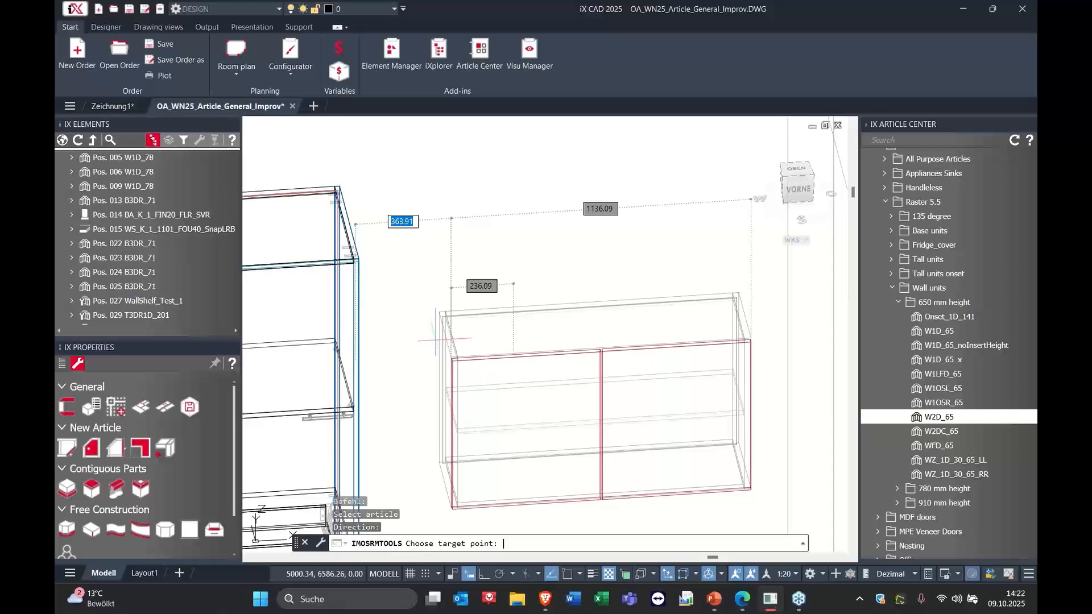
text(0)
key(Tab)
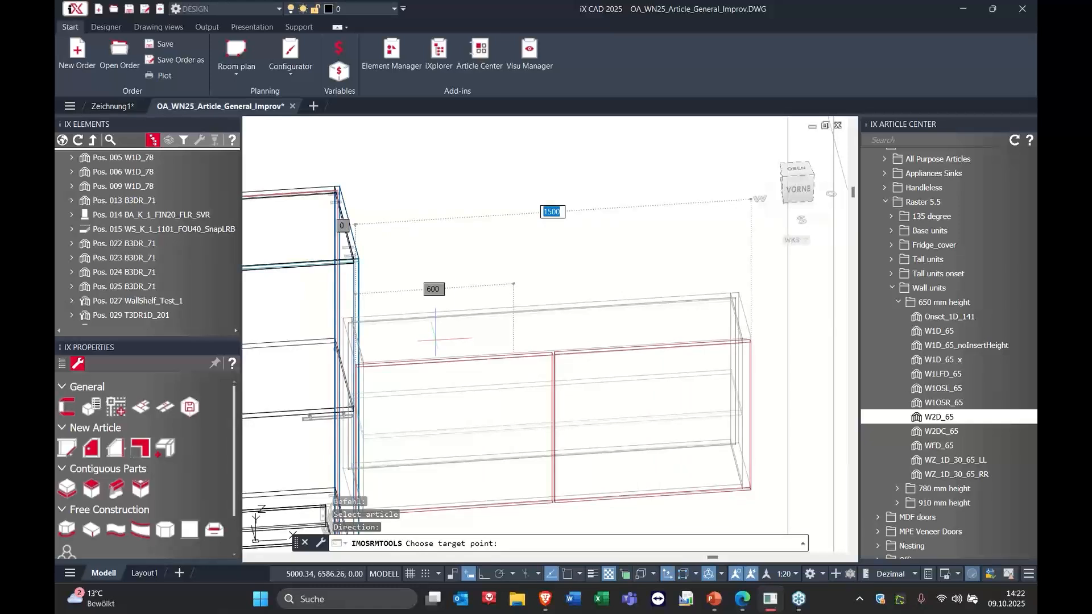
key(Tab)
key(Tab)
key(Tab)
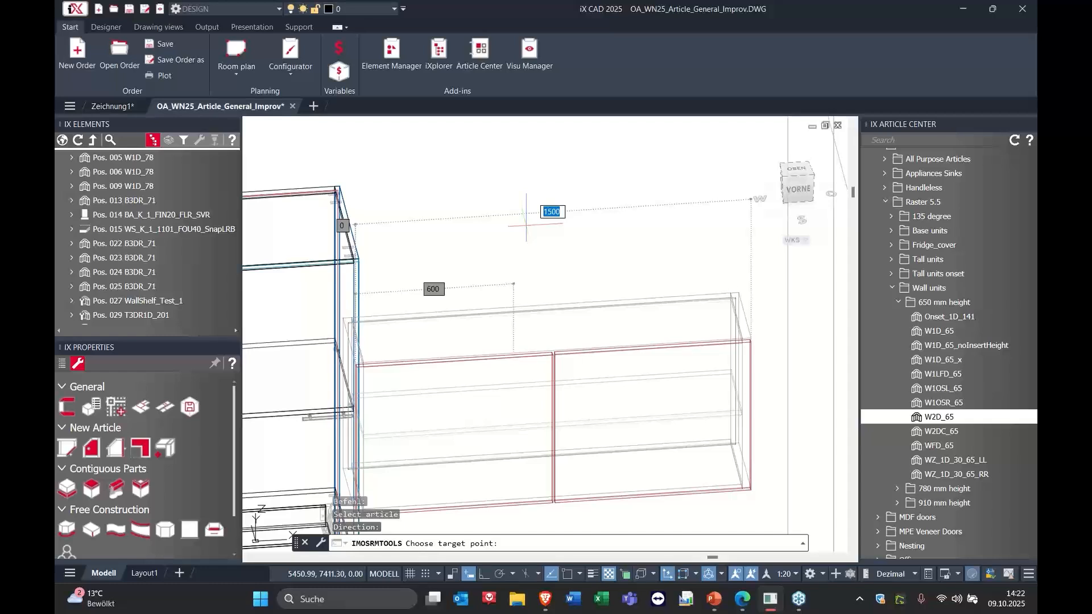
Step: Set the stretched wall unit's total width to 1200 mm, and try a stretch amount of 150 mm
text(12)
key(Tab)
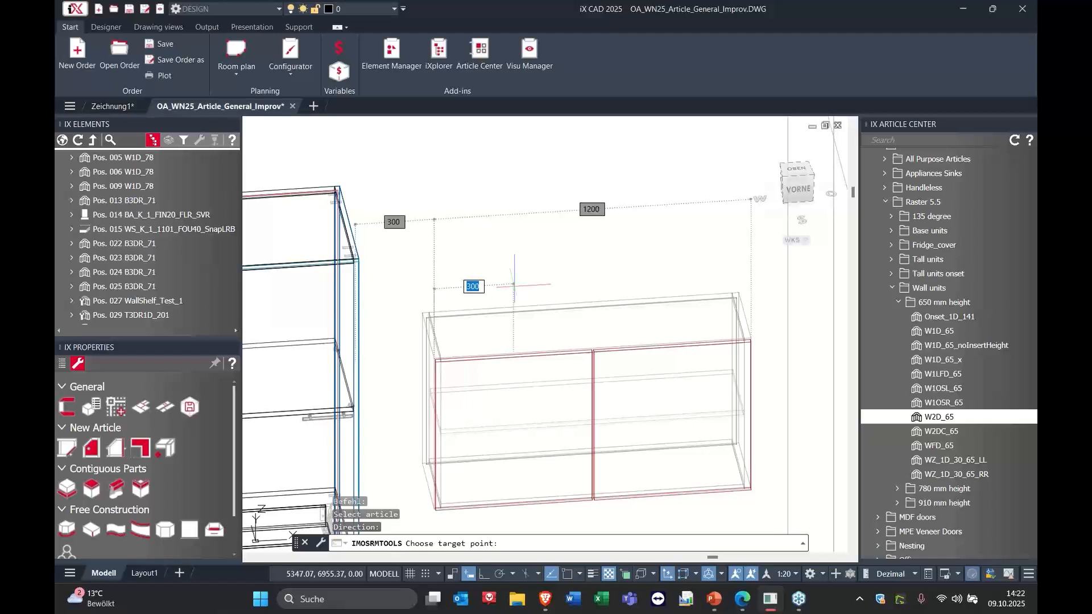
text(150)
key(Tab)
key(Tab)
key(Tab)
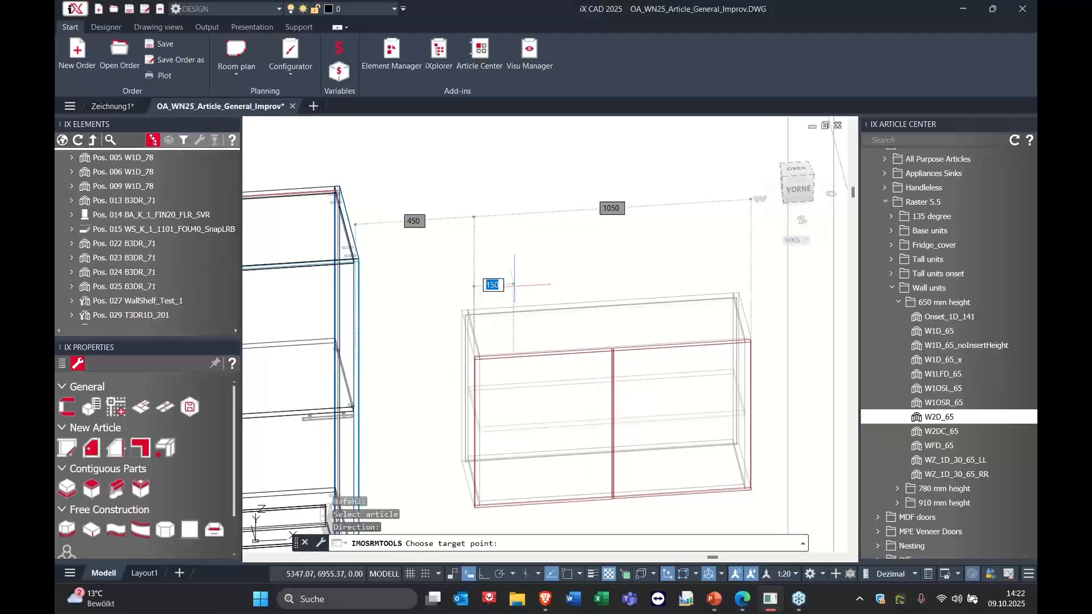
Step: Try shrinking the wall unit with a stretch amount of -150 mm and a tall cabinet distance of 750 mm
text(-150)
key(Tab)
text(750)
key(Tab)
key(Tab)
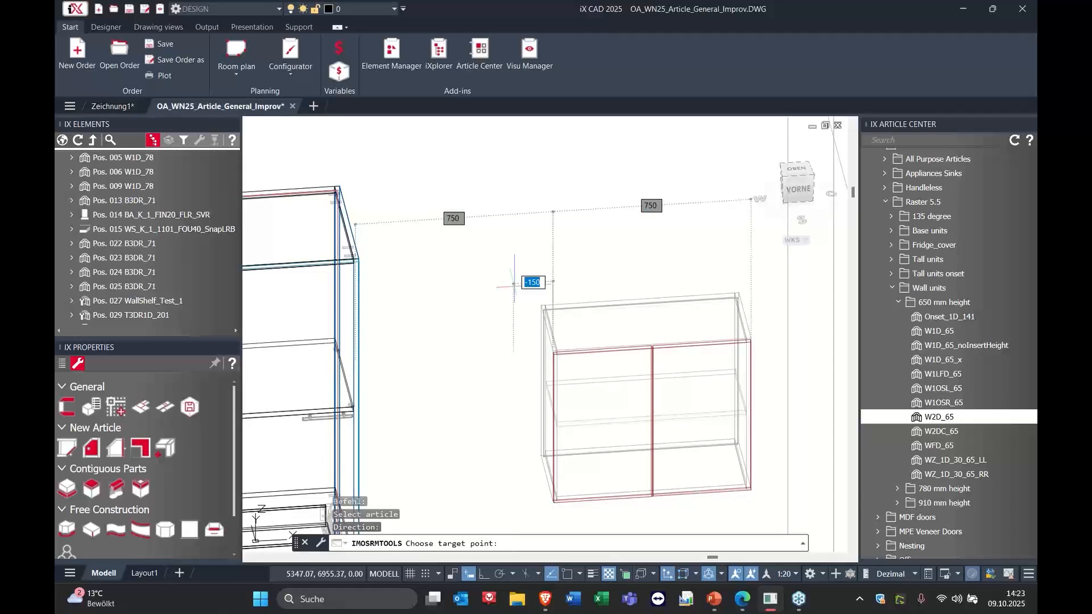
Step: Set the wall unit's stretch amount to 200 mm
text(200)
key(Tab)
key(Tab)
Step: Stretch the wall unit flush to the tall cabinet with a remaining distance of 0 and finish the command
key(Tab)
key(Tab)
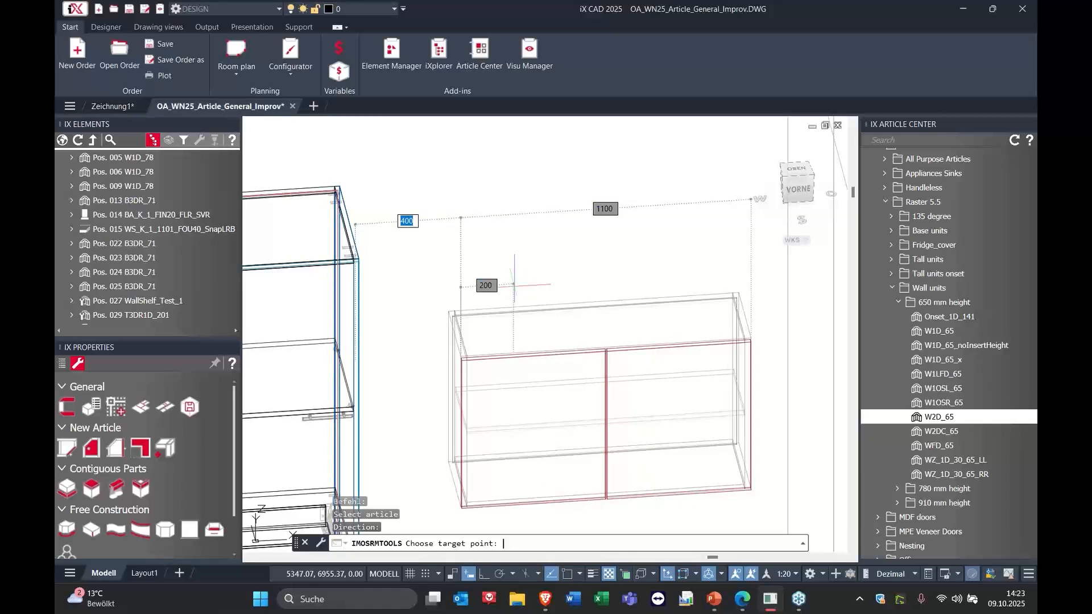
text(0)
key(Tab)
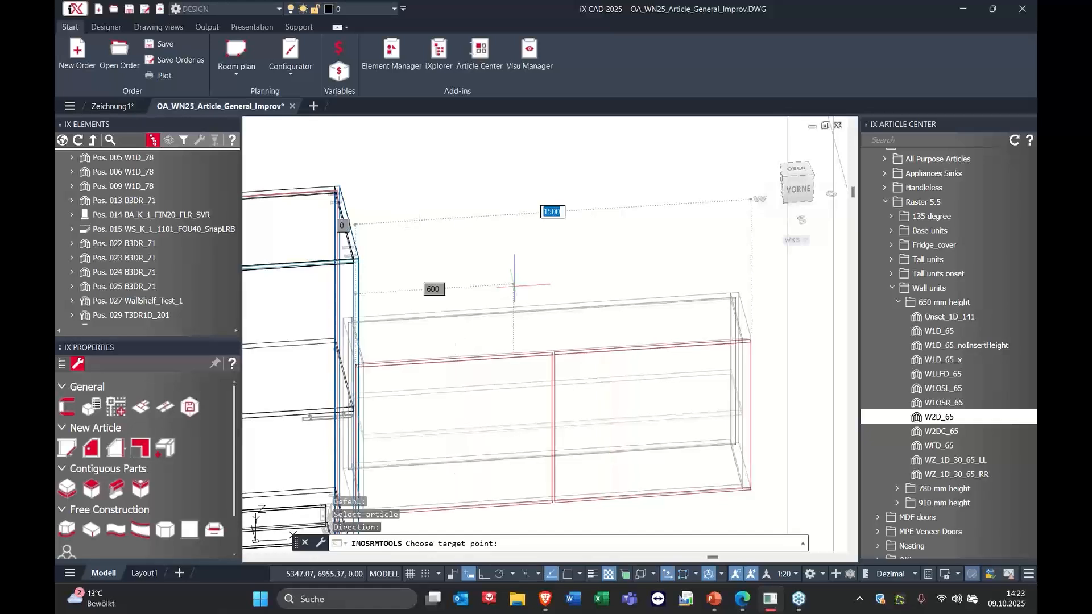
key(Return)
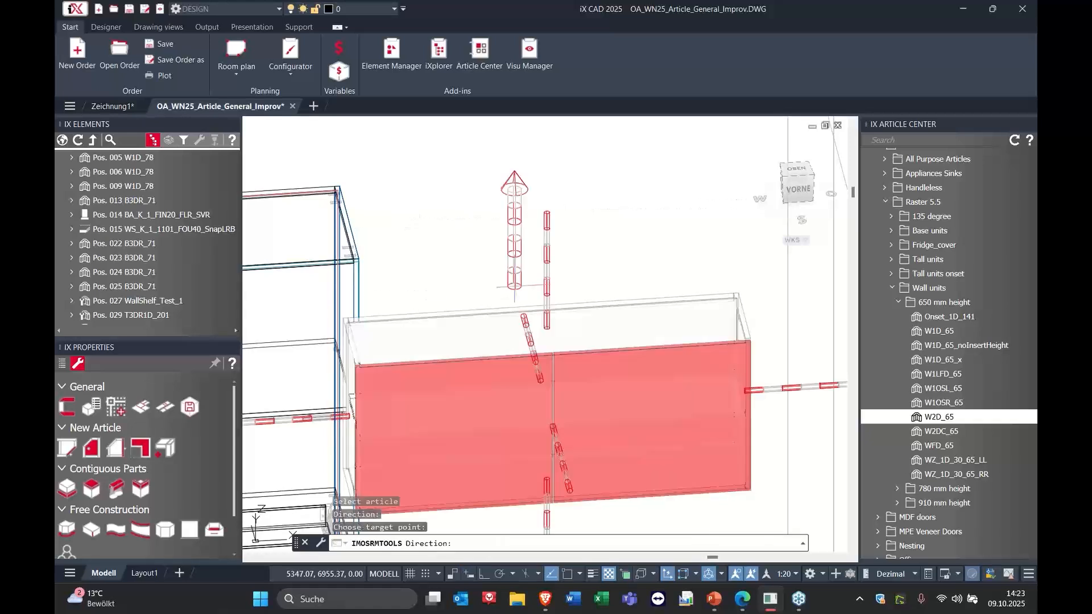
scroll(367, 199, down, 2)
middle_drag(372, 199, 449, 206)
key(Escape)
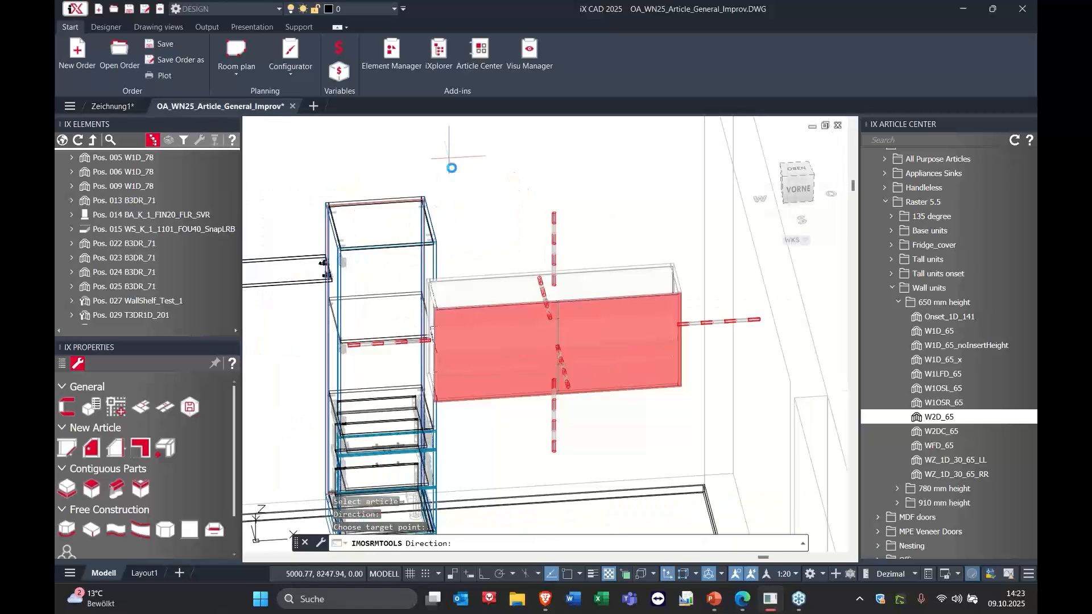
Step: Start inserting OA_Power_Socket_Single_W from _Online Academies > Installations and hold its preview on the back wall above the base units
shift+middle_drag(552, 287, 592, 328)
scroll(592, 329, down, 3)
middle_drag(532, 347, 702, 322)
scroll(702, 322, up, 2)
scroll(925, 316, up, 6)
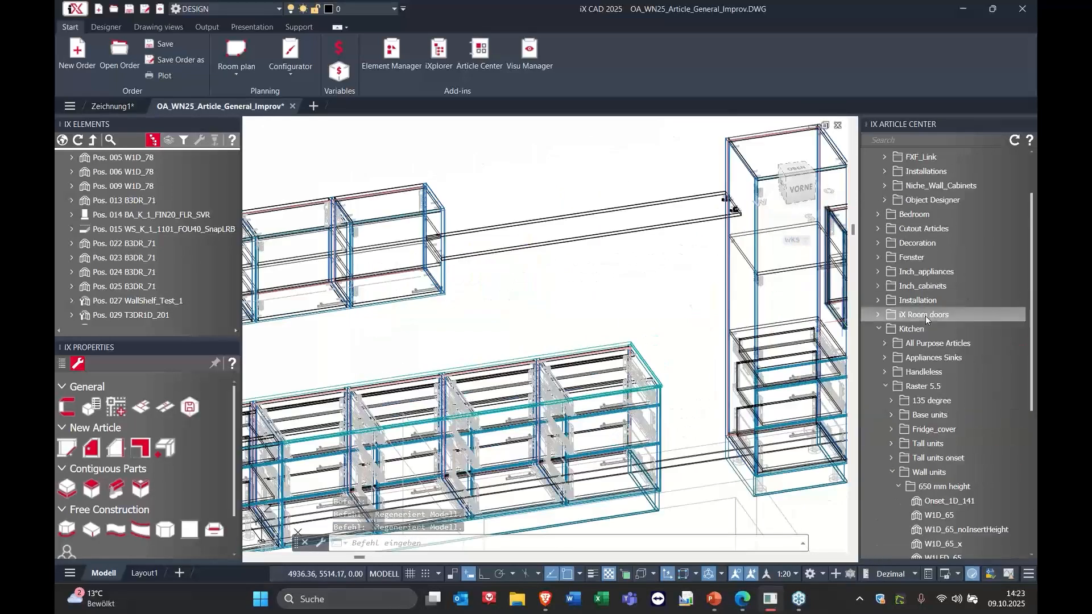
double_click(919, 241)
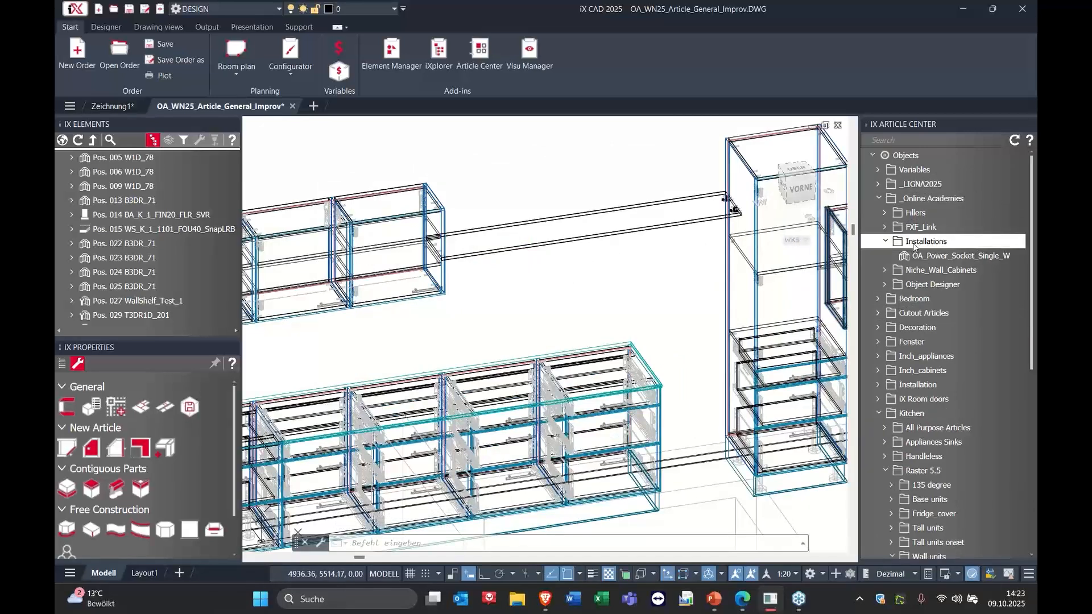
click(924, 257)
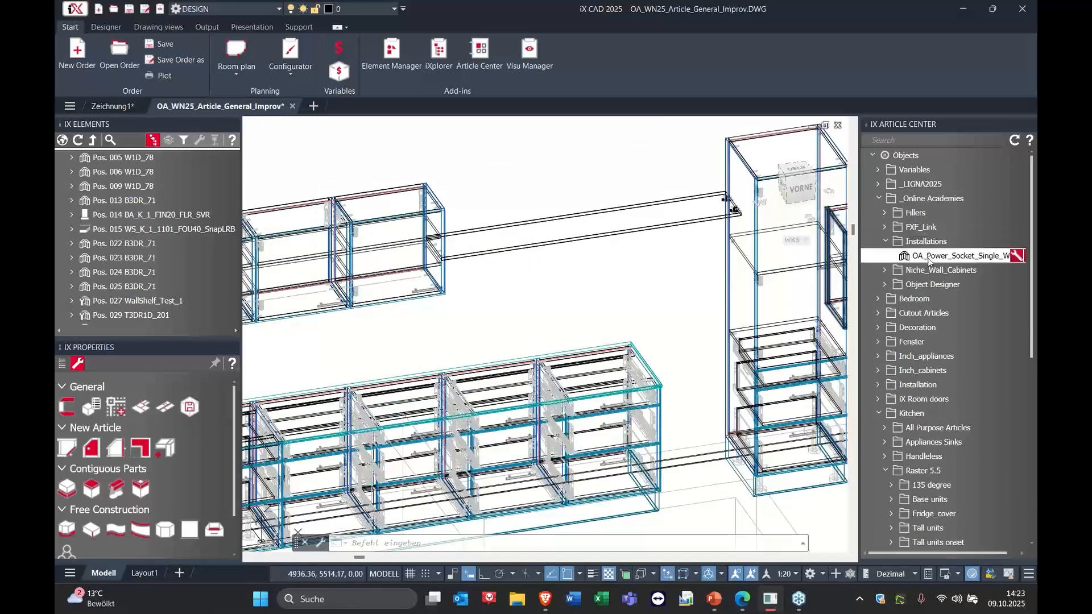
double_click(929, 257)
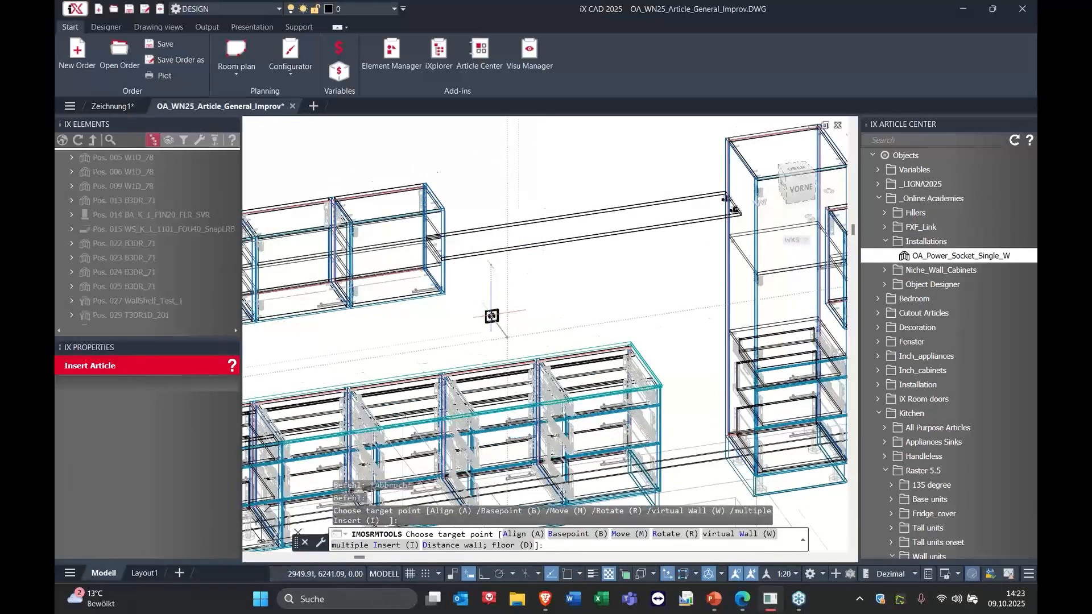
scroll(579, 267, up, 2)
mouse_move(659, 235)
middle_down()
mouse_move(520, 273)
mouse_move(521, 318)
middle_up()
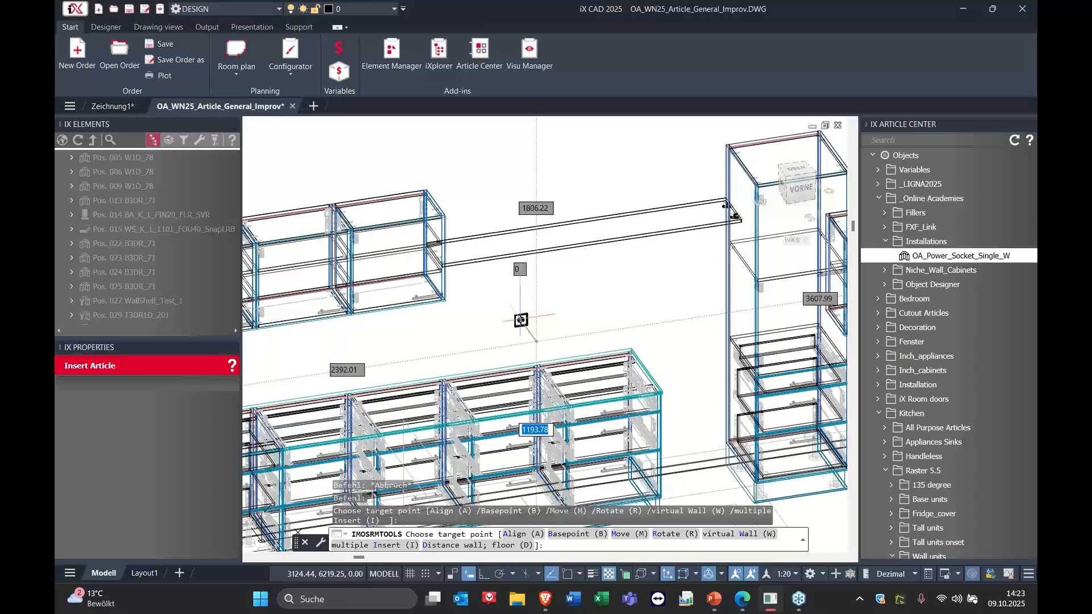
Step: Step through the socket preview's distance values to the ceiling, floor and both side walls, also from a wider view of the room
key(Tab)
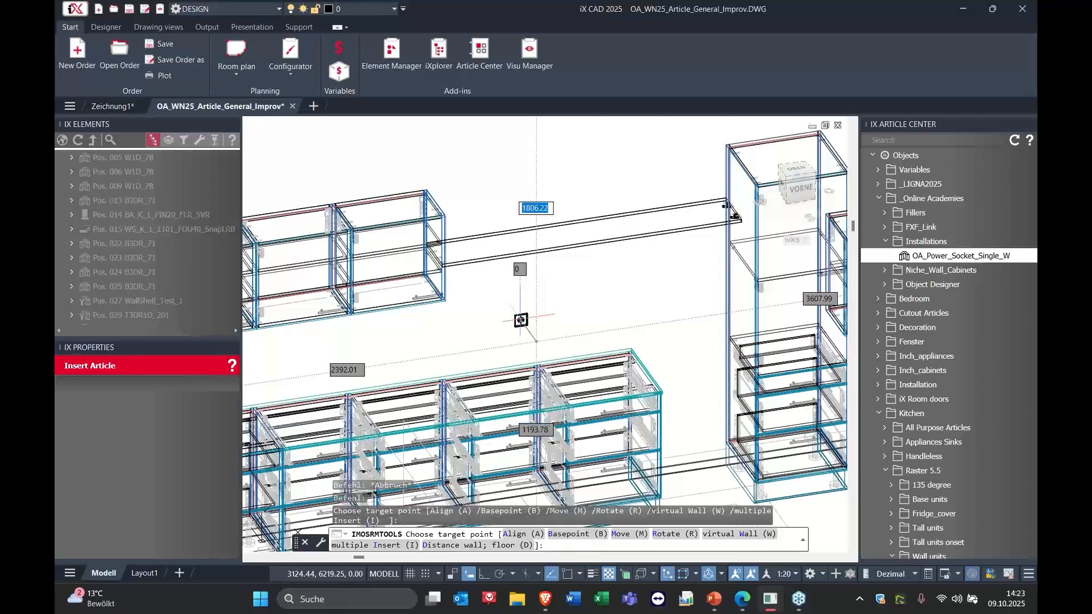
key(Tab)
key(Tab)
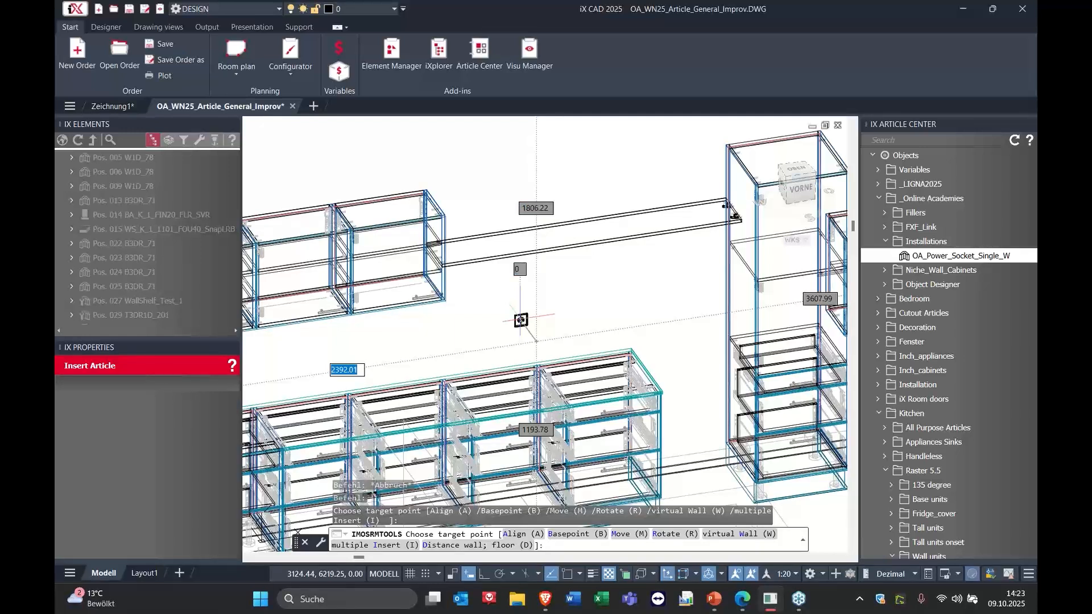
key(Tab)
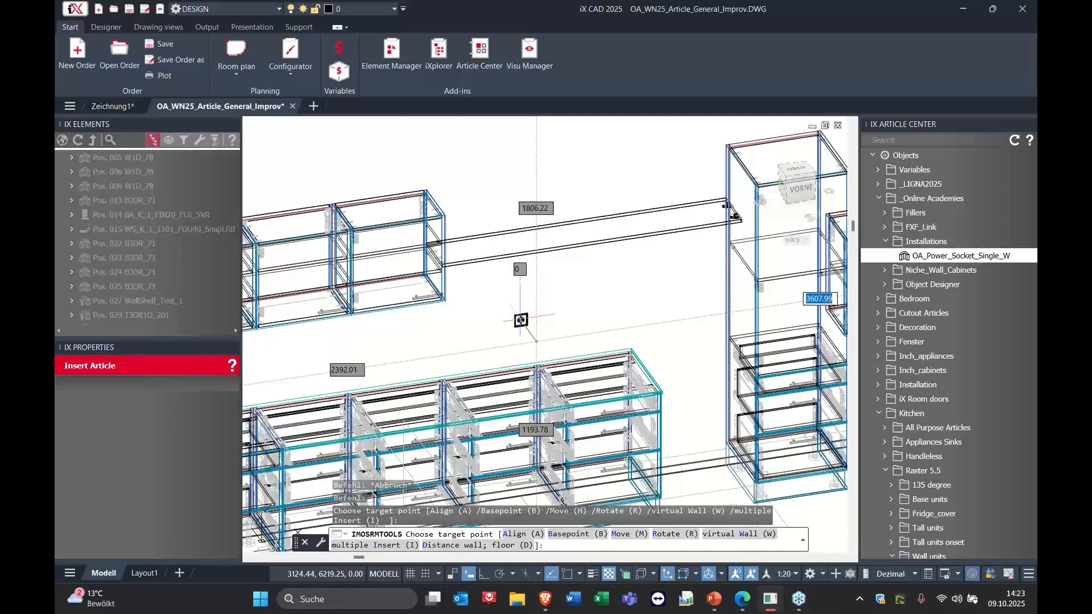
scroll(520, 321, down, 3)
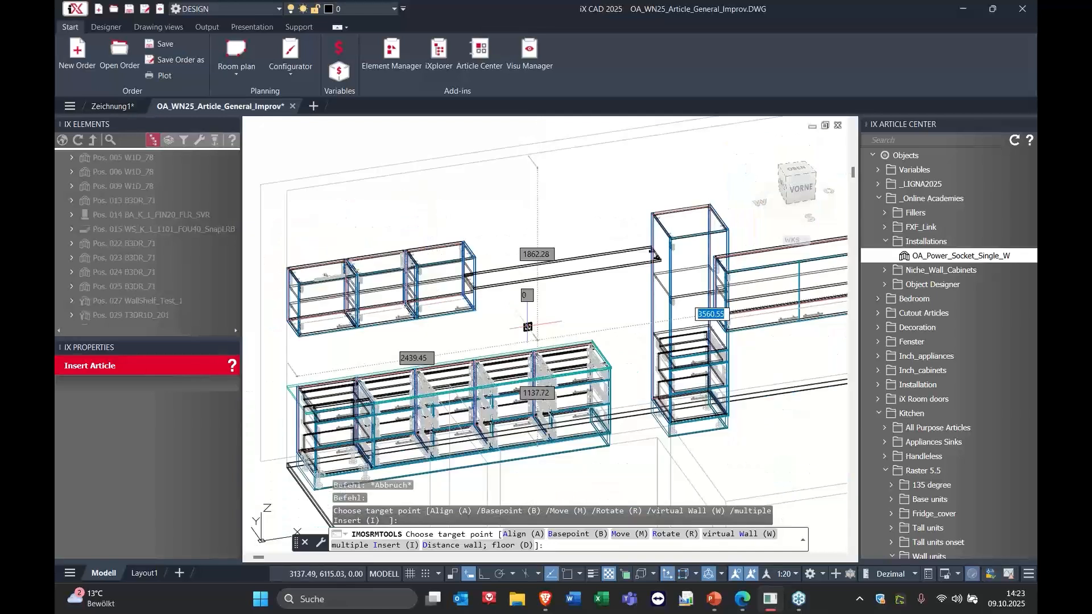
scroll(539, 315, up, 3)
scroll(539, 315, down, 3)
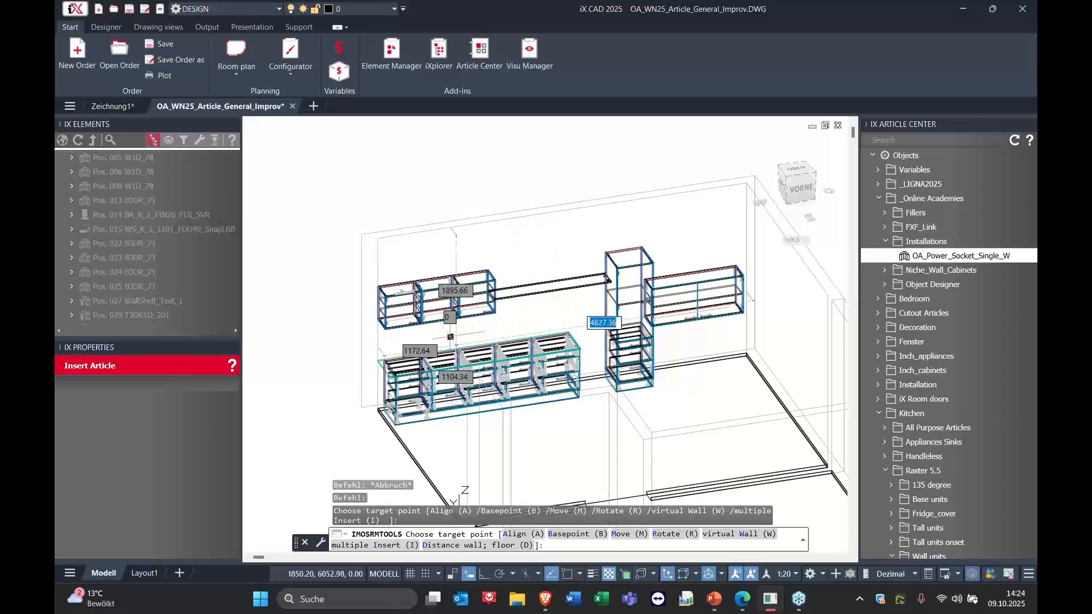
Step: Insert the power socket on the back wall 1100 mm above the floor and 350 mm from the left side wall
scroll(451, 307, up, 5)
middle_drag(450, 307, 512, 289)
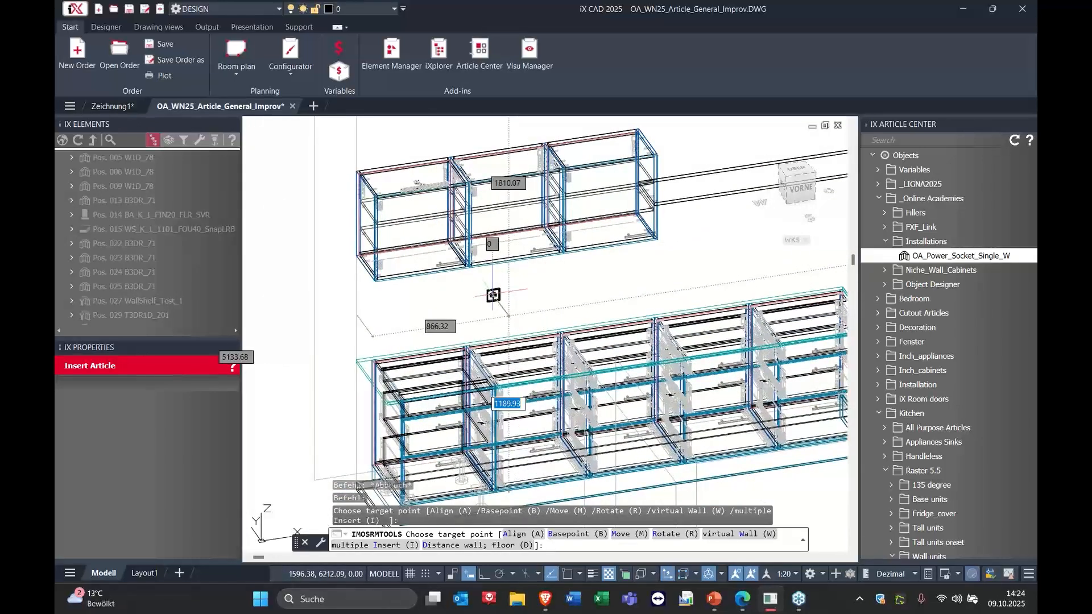
text(1100)
key(Tab)
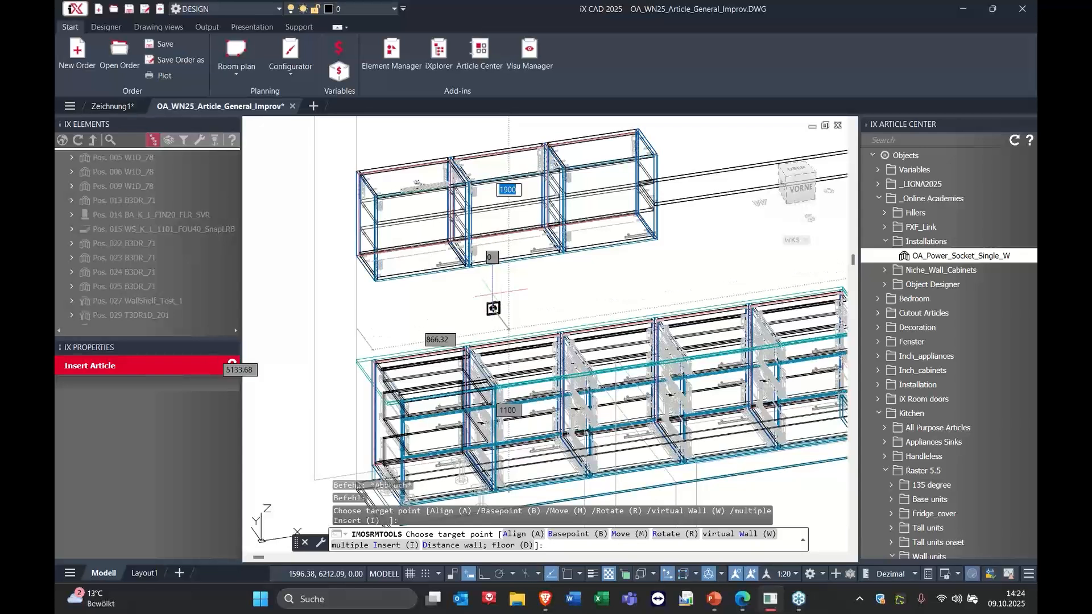
text(350)
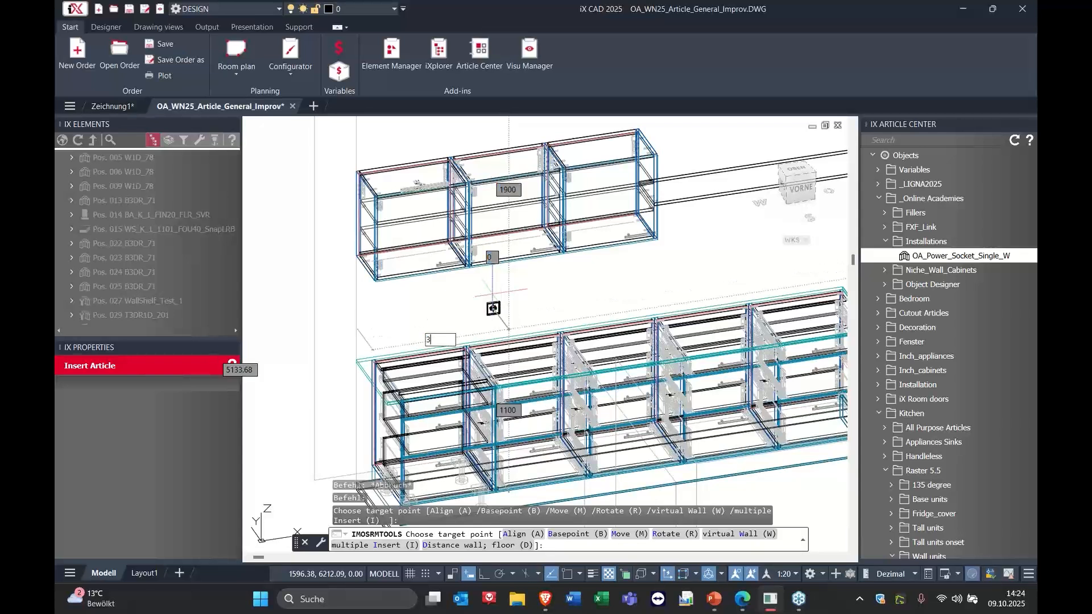
key(Tab)
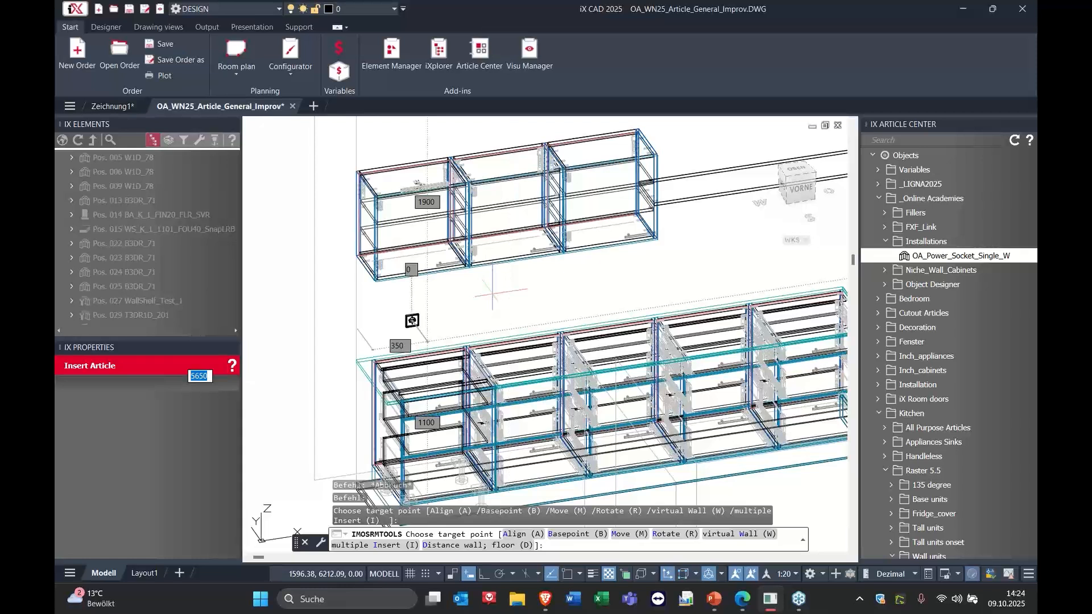
key(Return)
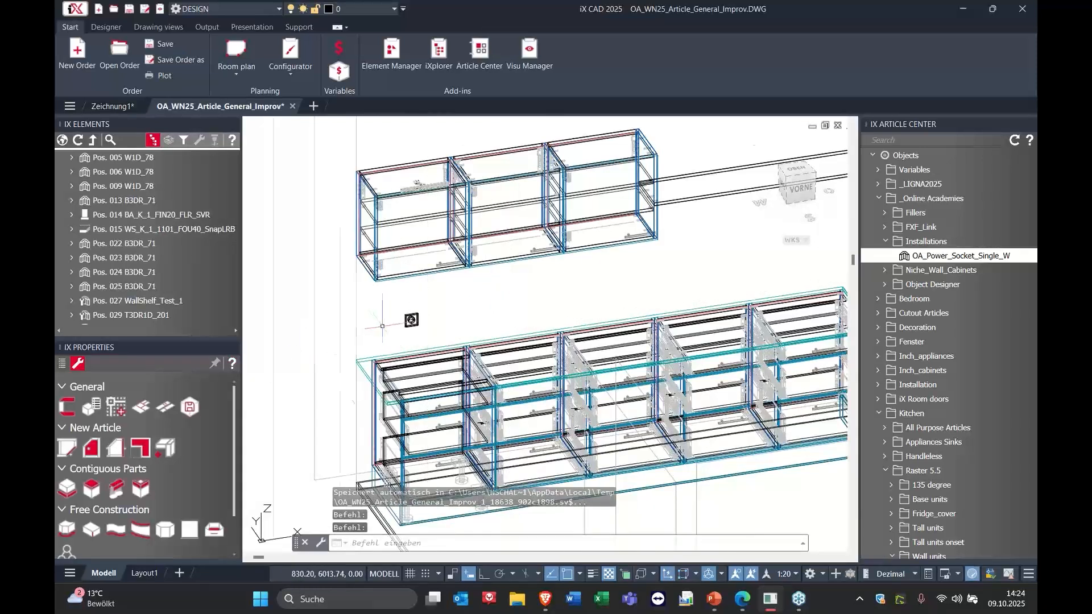
scroll(382, 325, up, 6)
drag(1011, 256, 678, 281)
shift+middle_drag(610, 288, 566, 292)
scroll(678, 286, down, 4)
key(Escape)
scroll(752, 253, down, 3)
middle_drag(752, 254, 376, 327)
shift+middle_drag(687, 307, 509, 344)
scroll(674, 326, down, 4)
scroll(636, 298, up, 4)
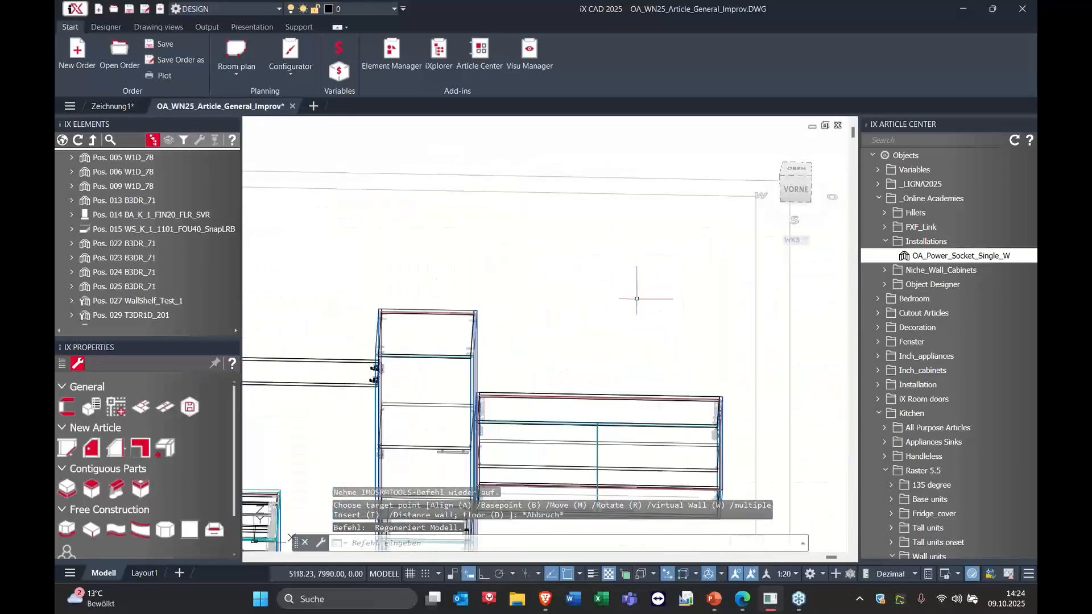
right_click(615, 297)
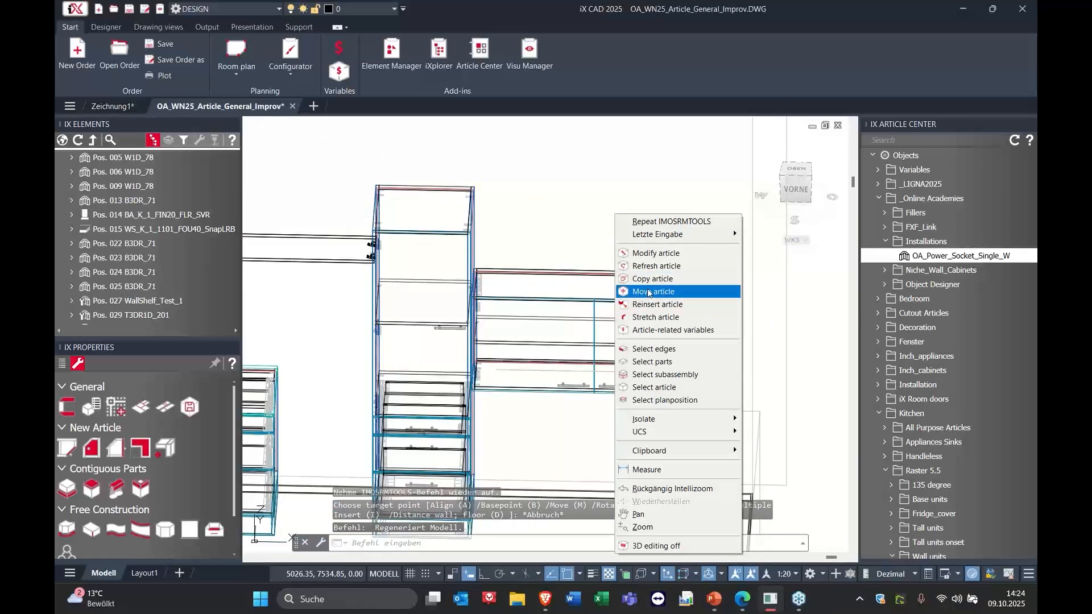
click(546, 279)
Step: Copy the end base unit into the gap before the tall cabinet and to the tall cabinet's other side
middle_drag(303, 301, 611, 165)
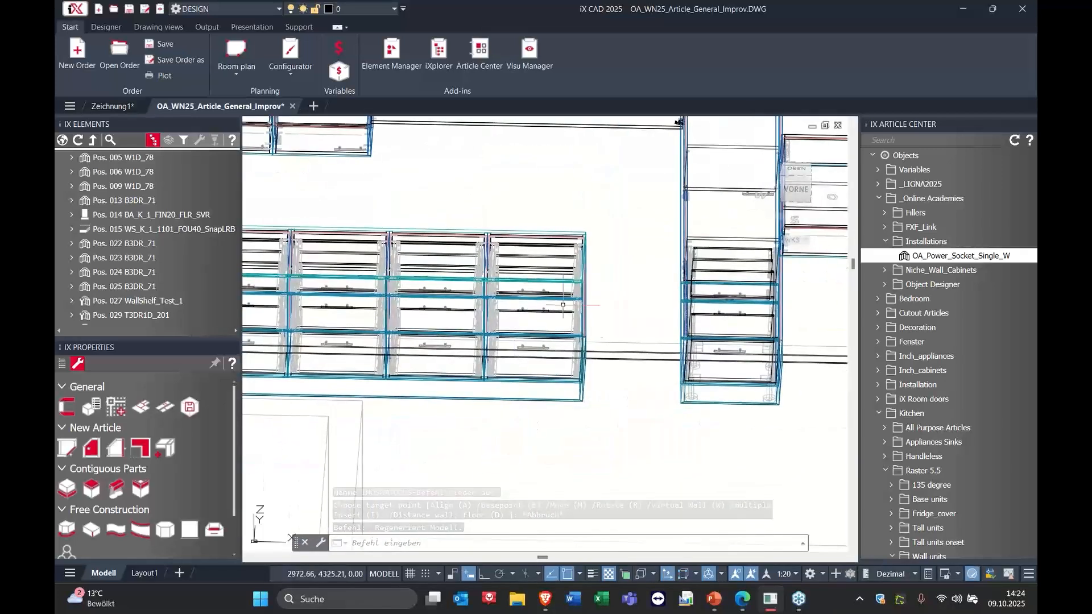
shift+middle_drag(609, 307, 547, 275)
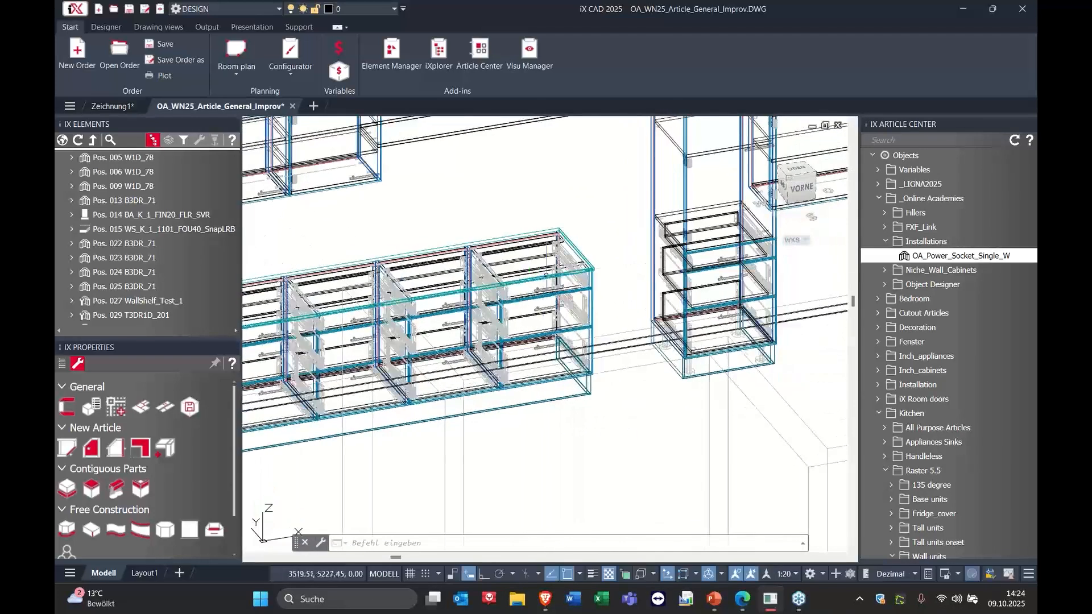
scroll(547, 276, up, 2)
right_click(487, 174)
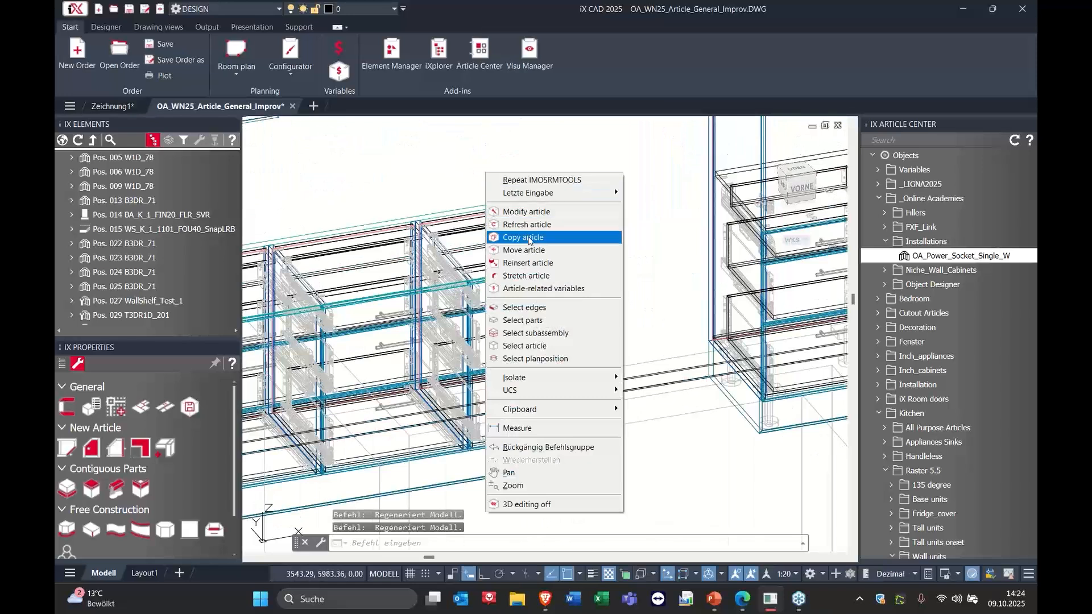
click(529, 238)
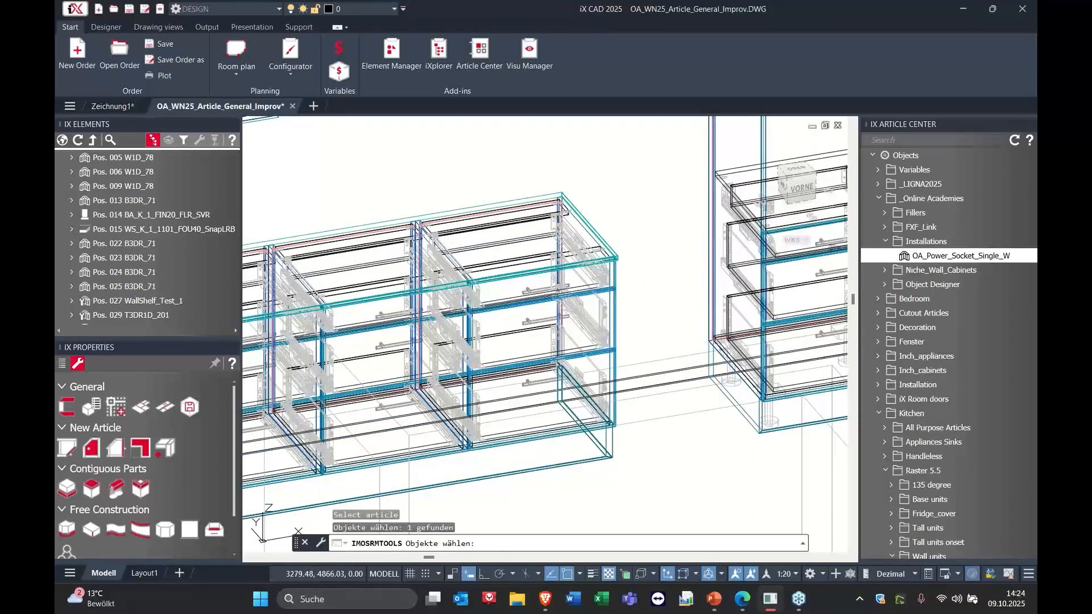
key(Return)
middle_drag(684, 292, 552, 322)
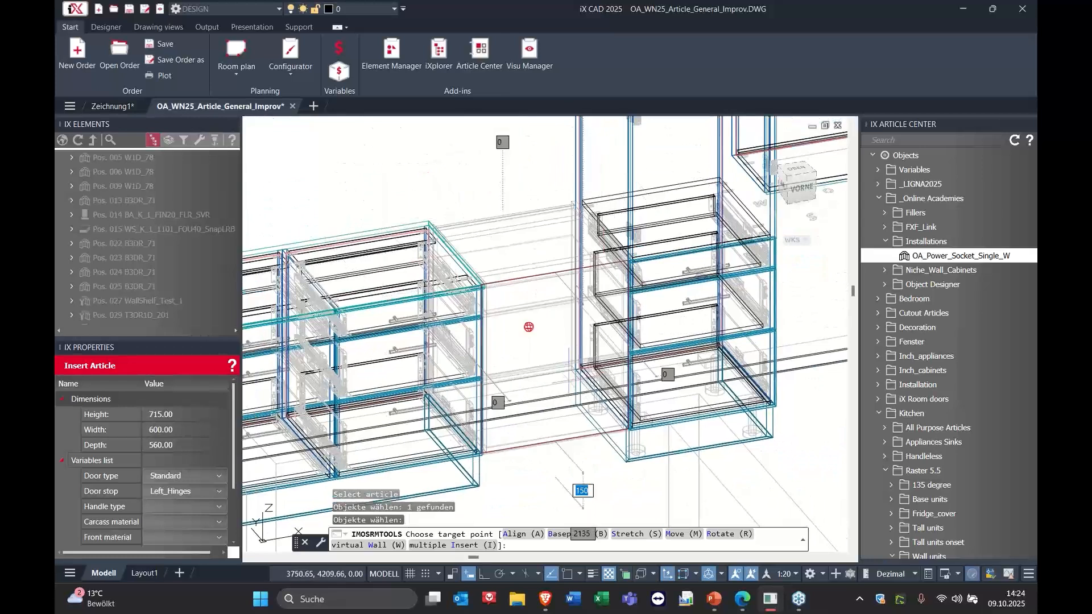
middle_drag(773, 349, 639, 373)
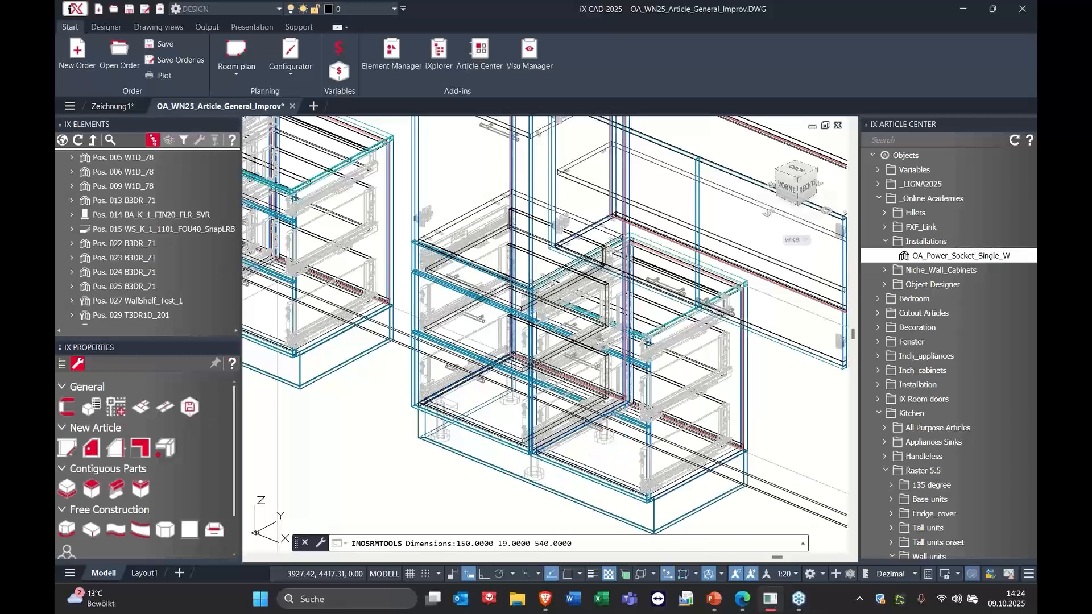
click(402, 271)
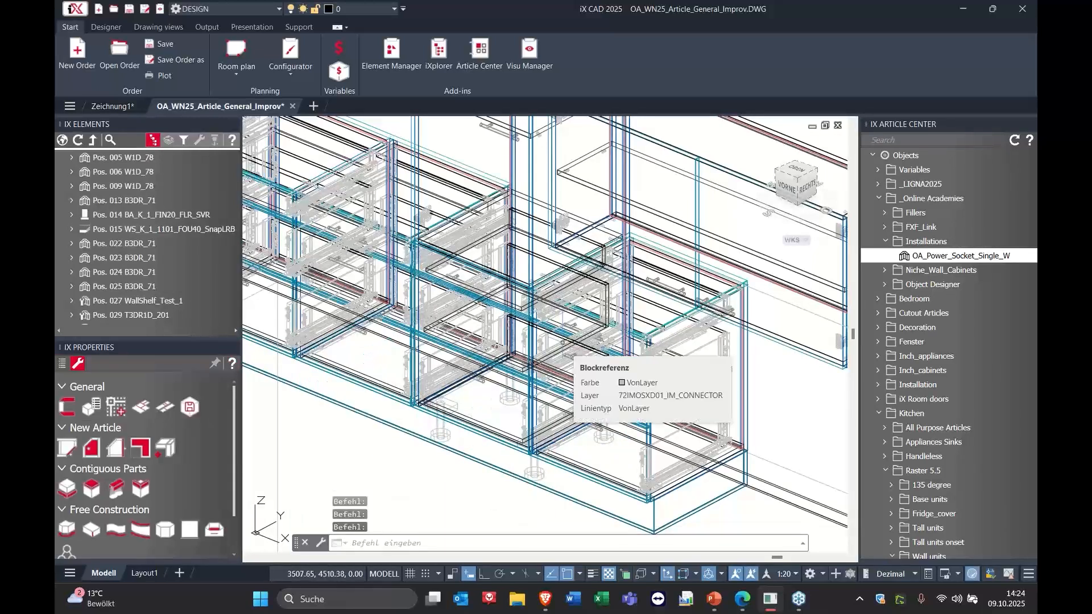
Step: Delete the whole two-door wall unit W2D_65 beside the tall cabinet
scroll(562, 342, down, 5)
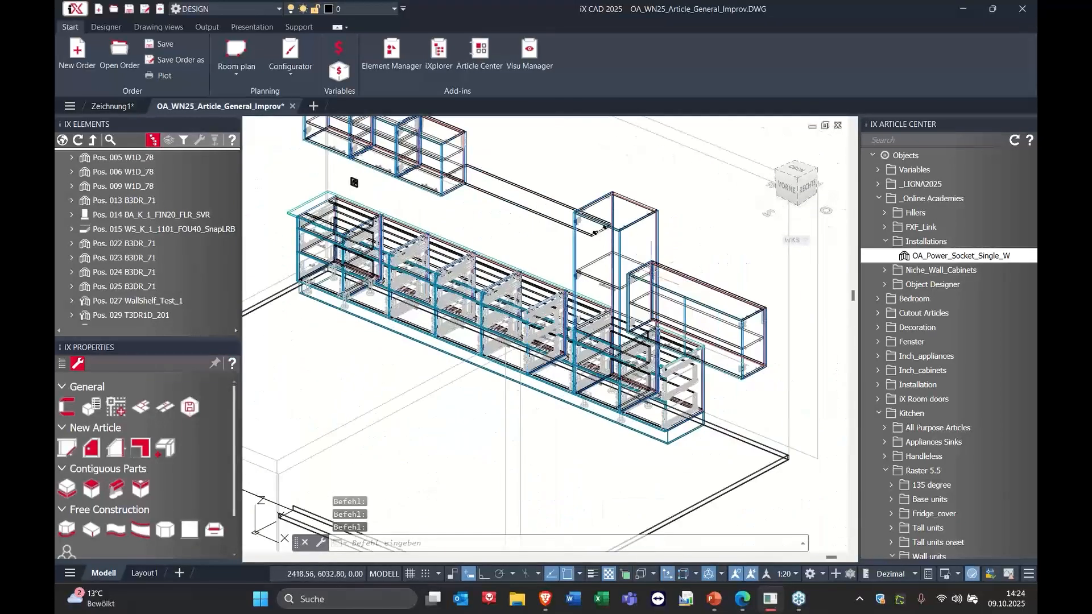
click(713, 310)
click(92, 140)
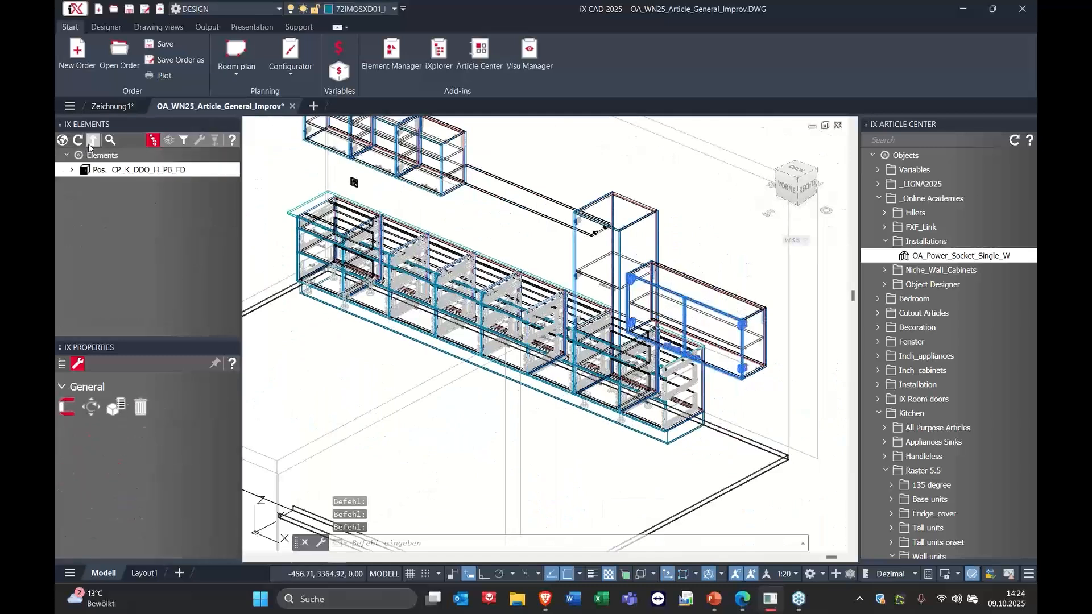
click(67, 435)
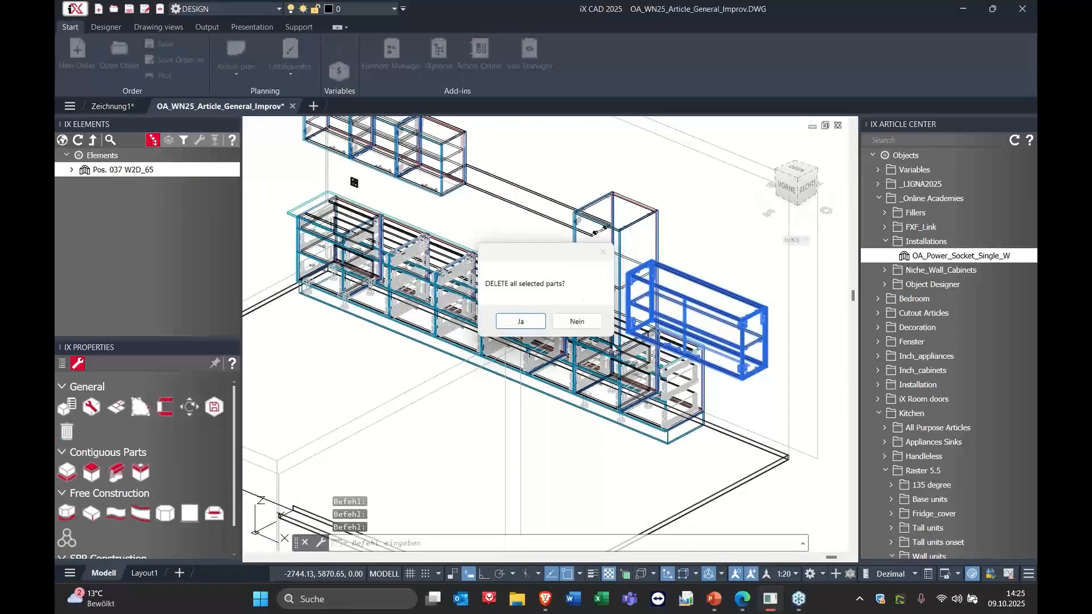
click(519, 320)
middle_drag(441, 238, 510, 353)
scroll(532, 371, up, 2)
scroll(535, 370, down, 2)
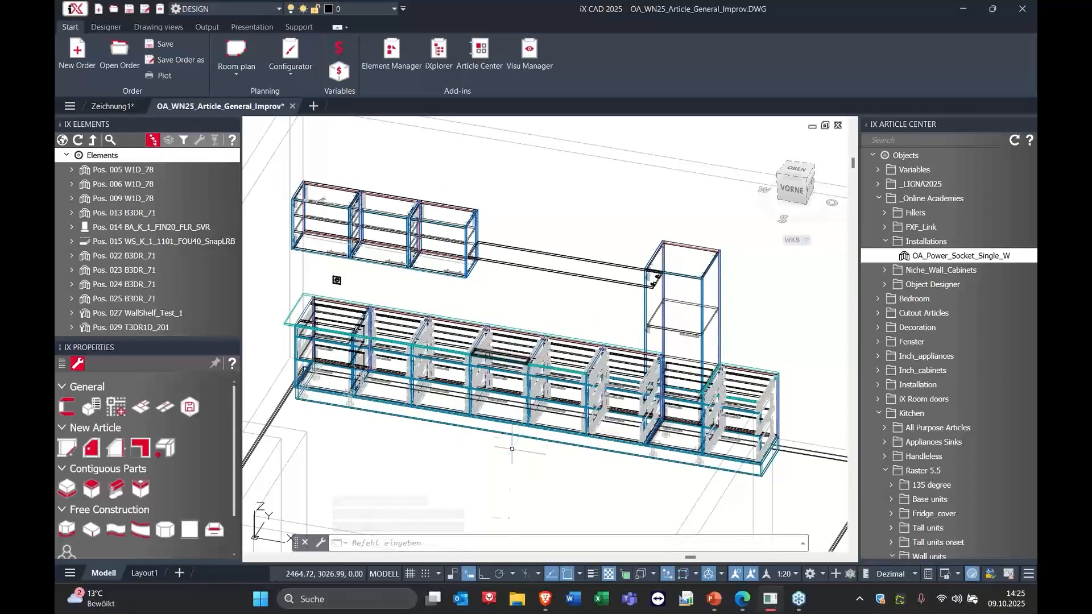
Step: Switch to the PowerPoint presentation and show slide 5 on article positioning with base point alignment
mouse_move(711, 602)
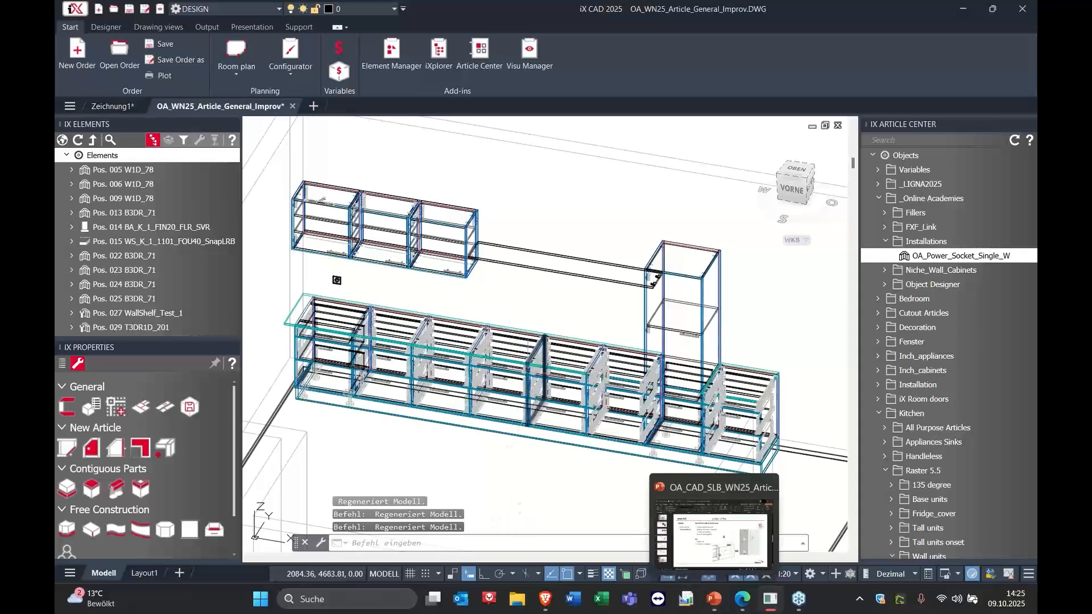
middle_drag(527, 370, 528, 356)
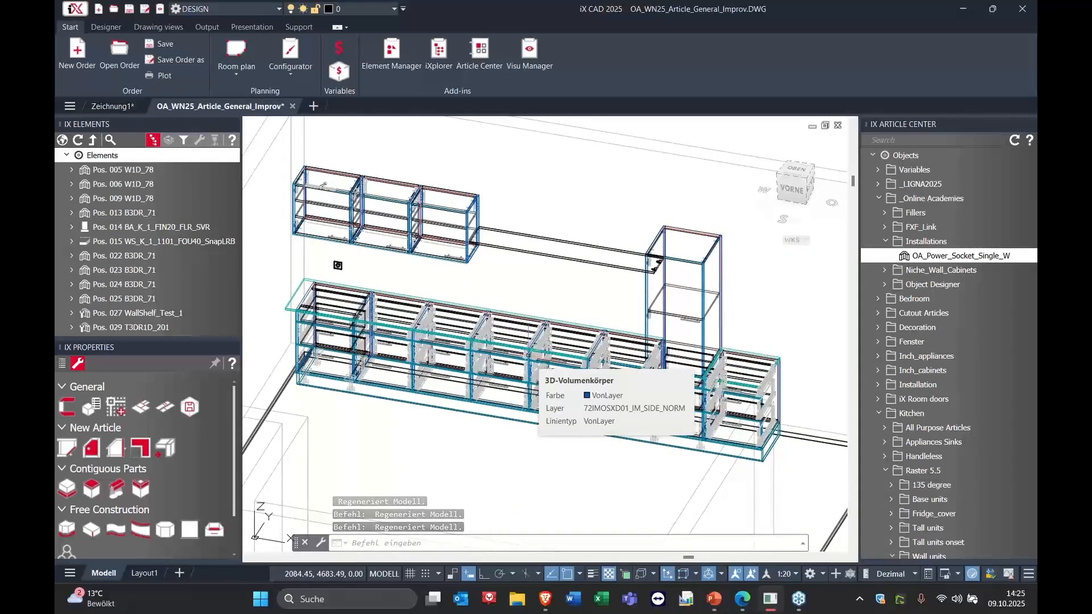
click(714, 599)
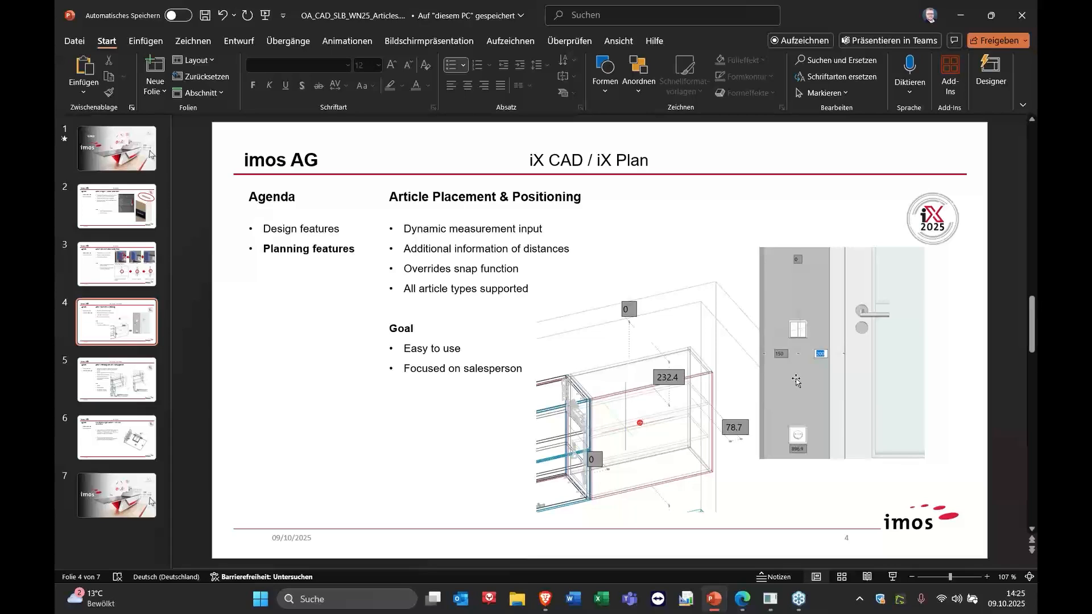
click(113, 380)
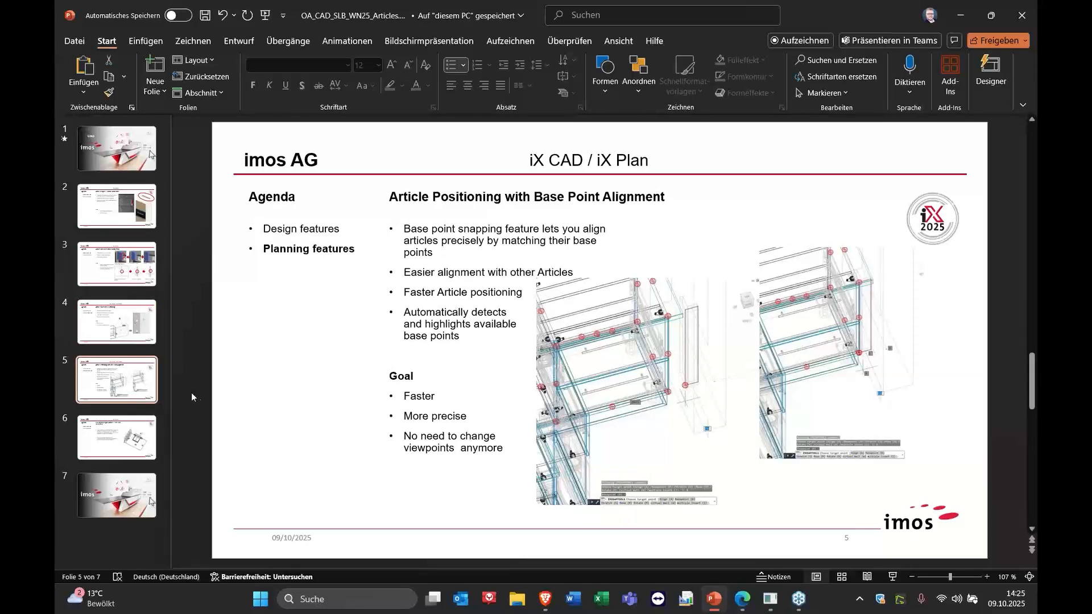
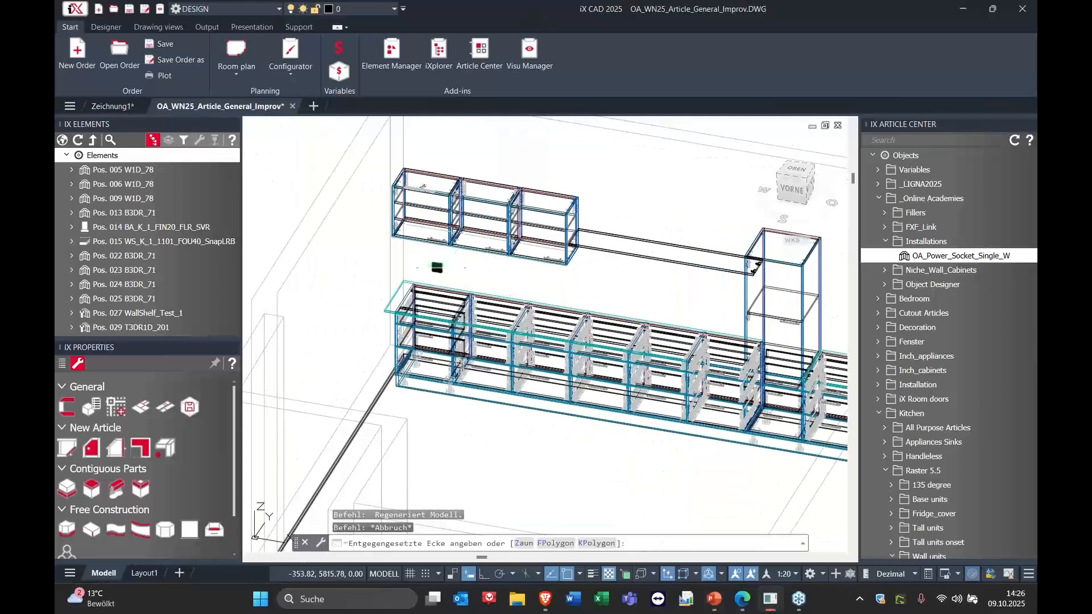
Step: Delete the power socket on the back wall below the wall units
click(117, 407)
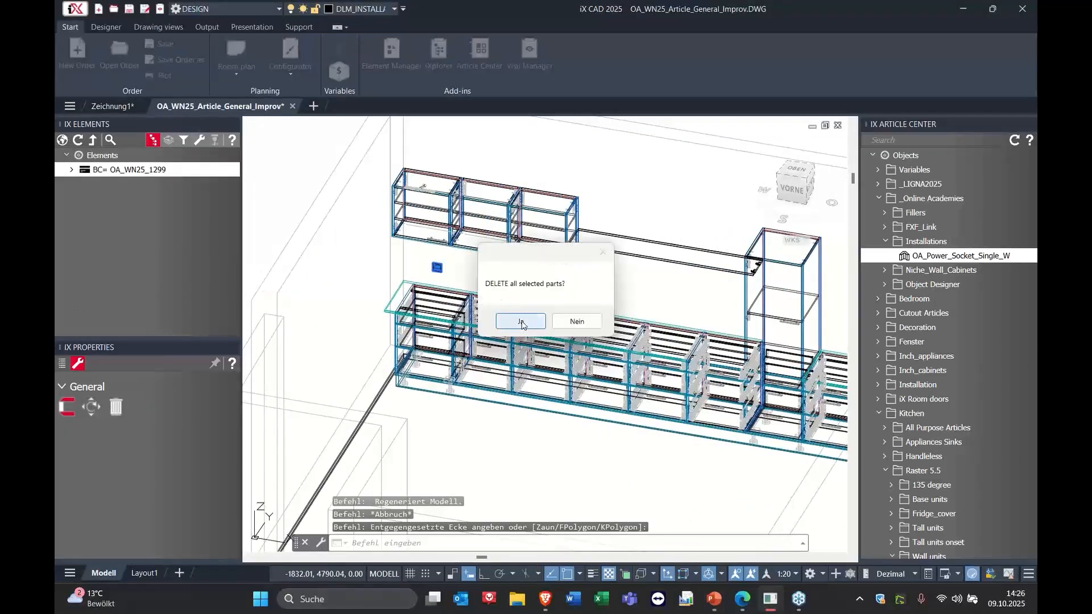
click(510, 320)
middle_drag(577, 284, 627, 290)
scroll(575, 277, up, 3)
scroll(575, 278, up, 2)
shift+middle_drag(714, 338, 697, 286)
Step: Start inserting the niche cabinet OA_N2OS1AS_38 from the Niche_Wall_Cabinets folder and preview its placement below and beside the wall units
click(914, 216)
click(885, 212)
click(884, 213)
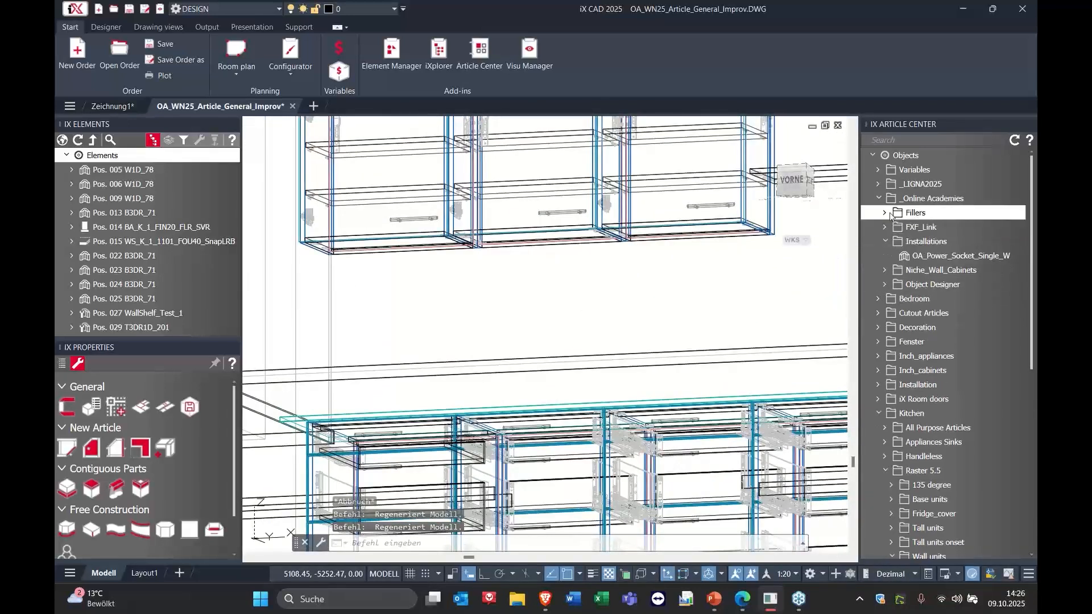
click(920, 273)
click(886, 270)
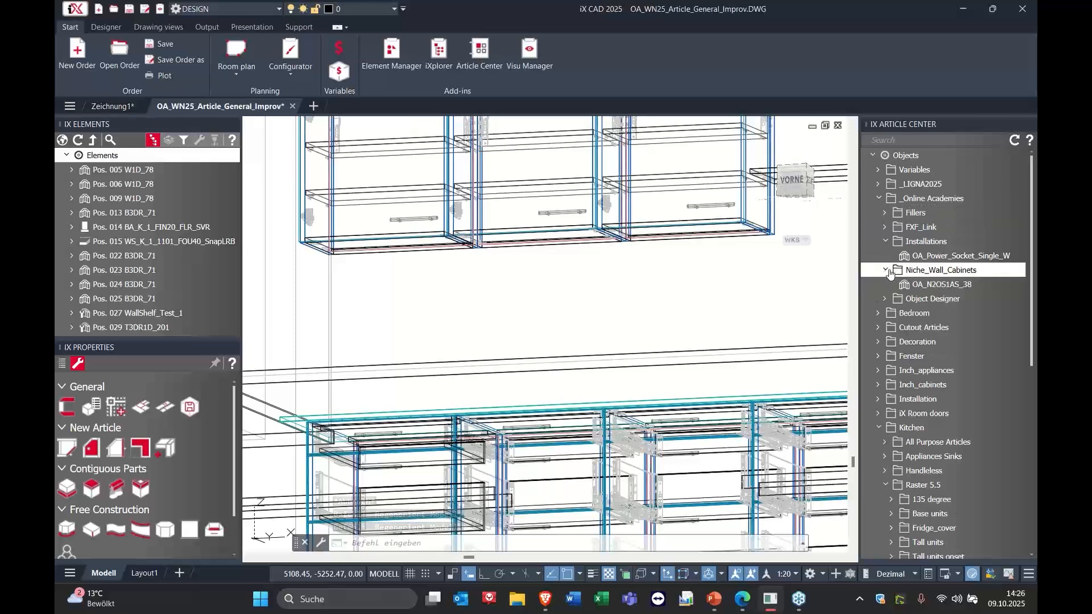
click(917, 286)
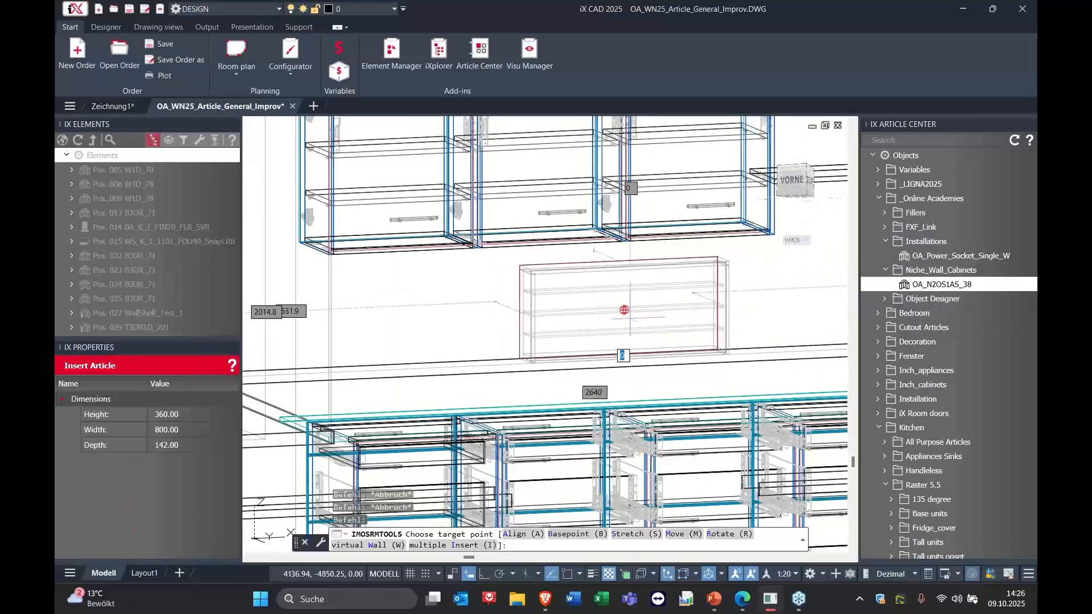
shift+middle_drag(635, 321, 618, 411)
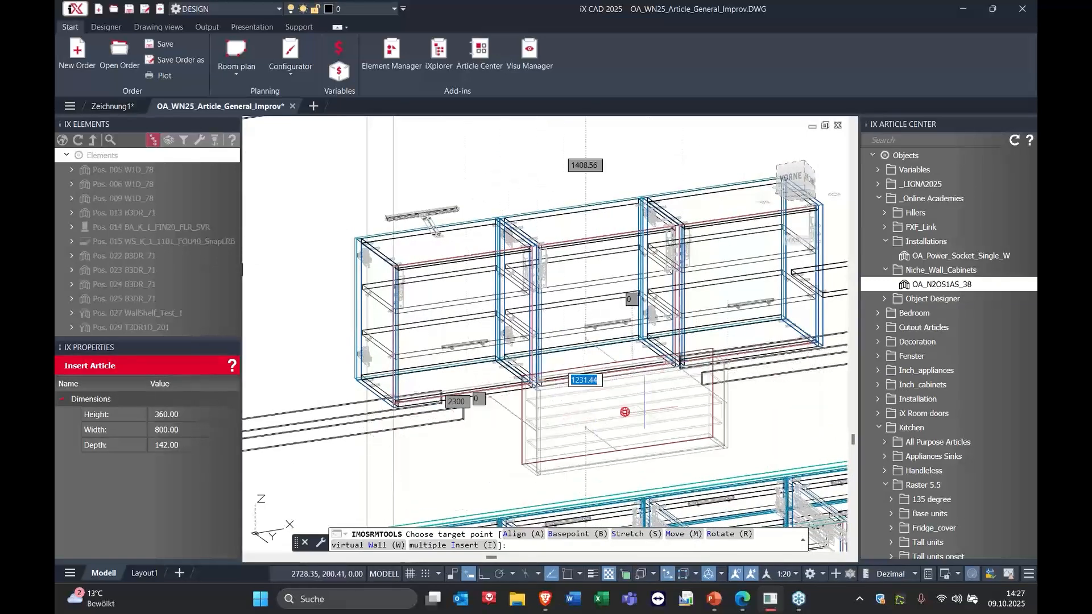
shift+middle_drag(577, 419, 603, 401)
scroll(605, 387, down, 5)
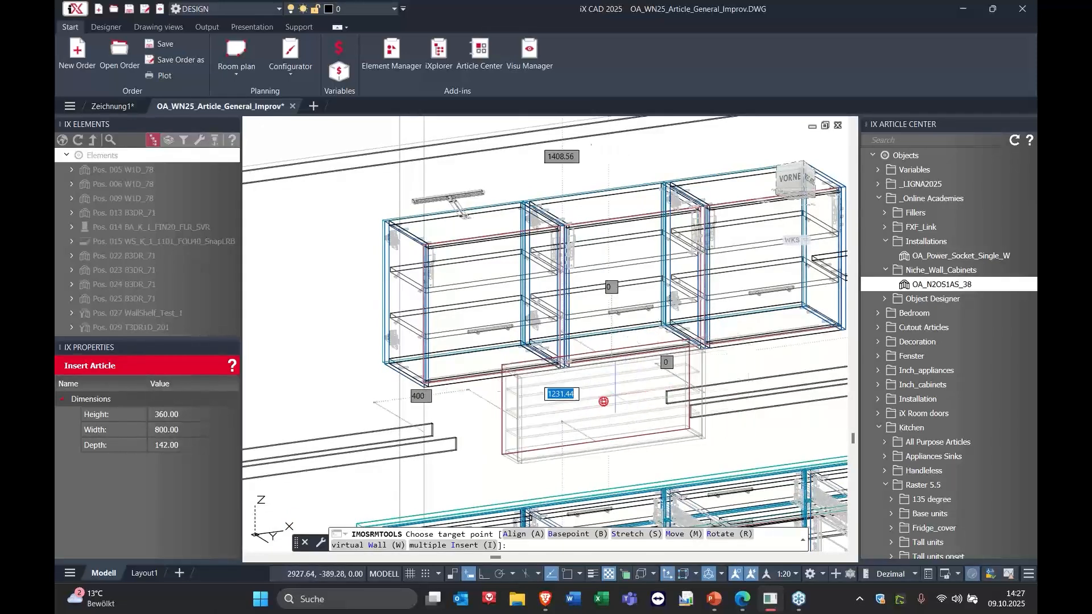
shift+middle_drag(604, 402, 514, 330)
scroll(602, 293, down, 3)
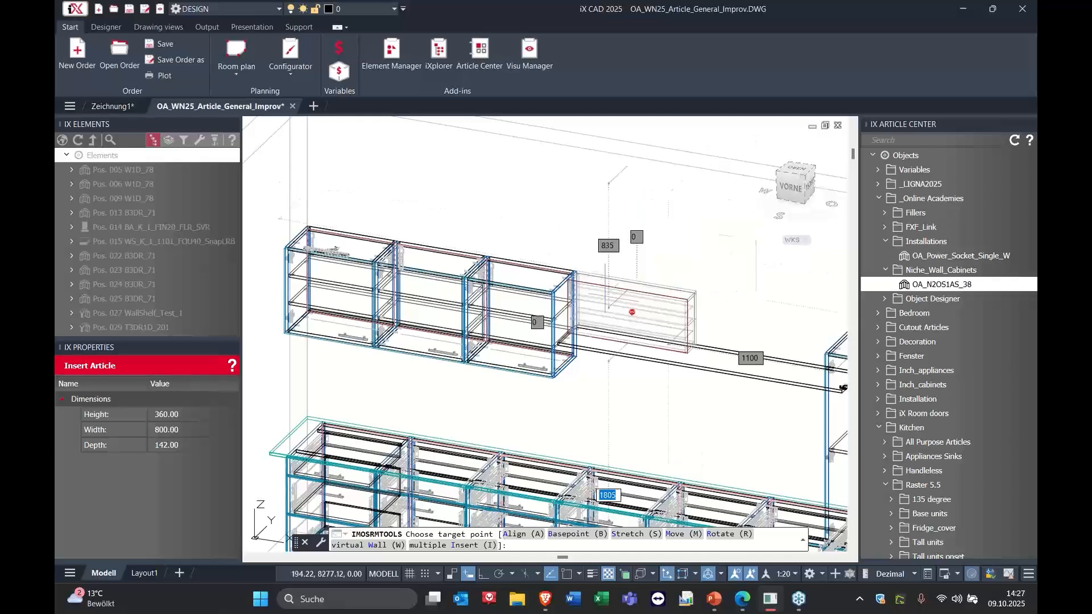
middle_drag(670, 266, 641, 242)
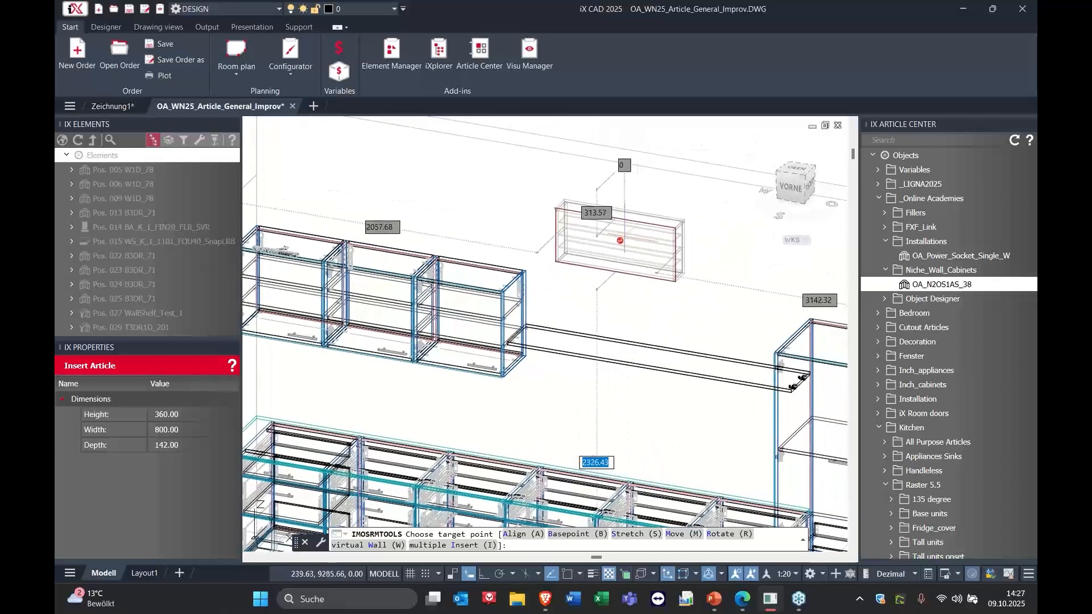
Step: Set the niche cabinet's insertion base point to the midpoint of its rear top edge
right_click(618, 225)
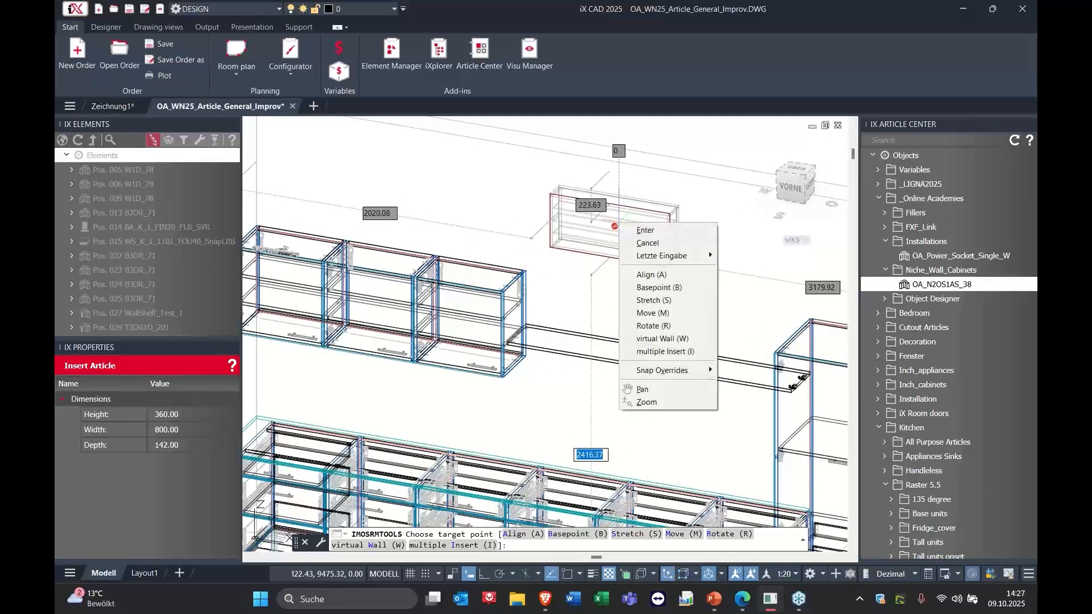
click(653, 289)
scroll(582, 146, up, 4)
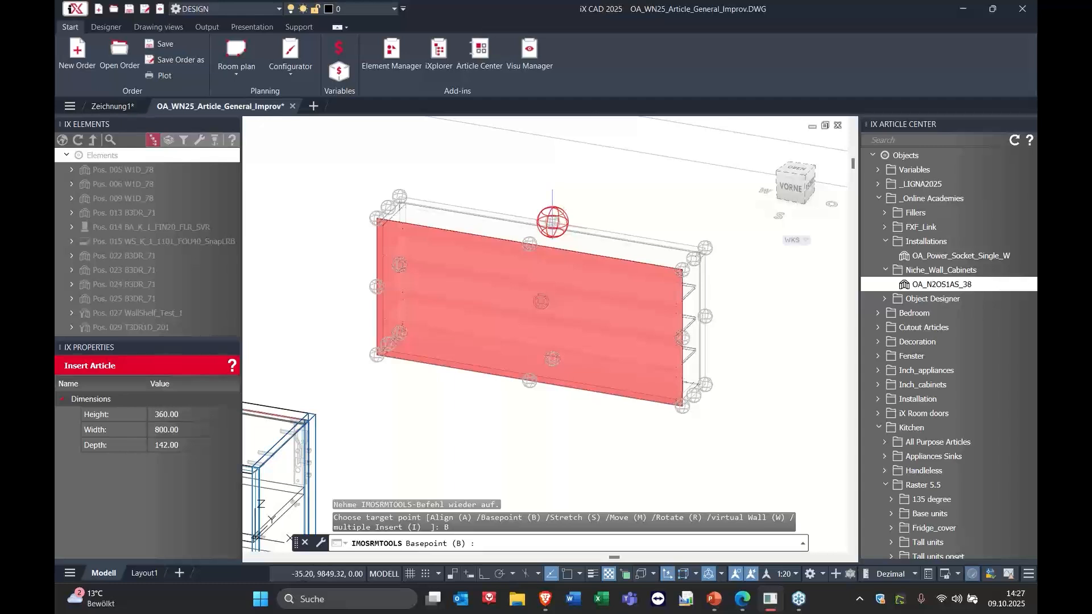
click(552, 222)
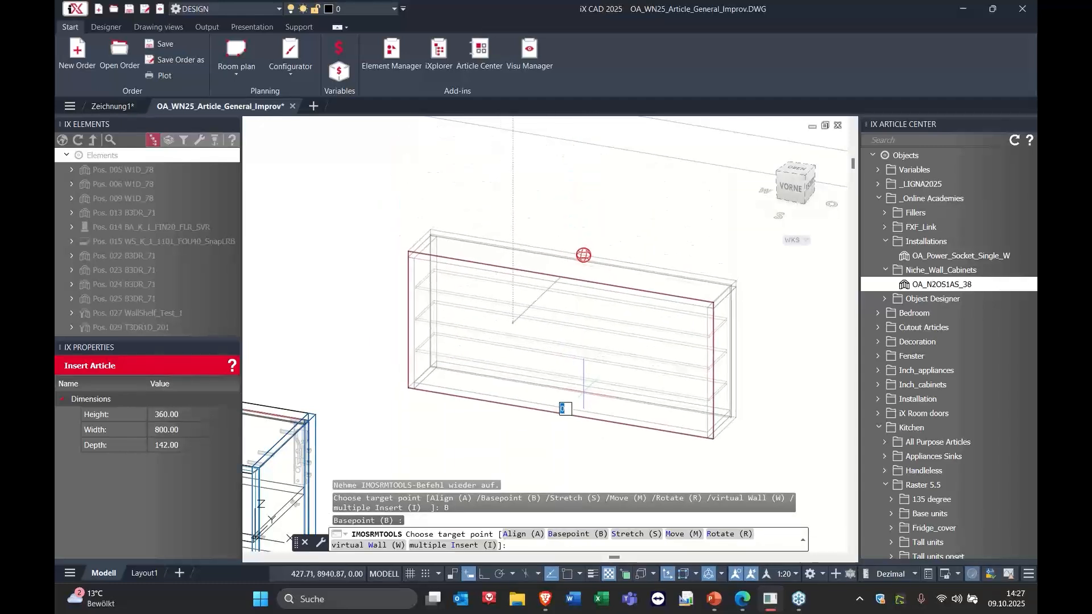
Step: Place the niche cabinet centred under the middle wall unit, on the midpoint of that unit's rear bottom edge
scroll(597, 370, up, 3)
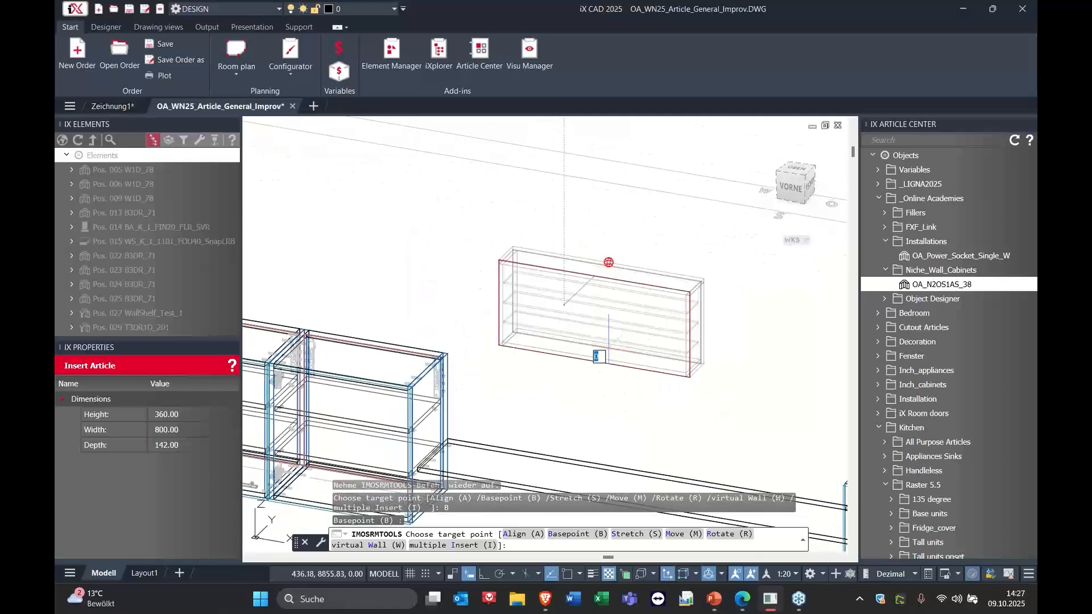
middle_drag(607, 348, 695, 283)
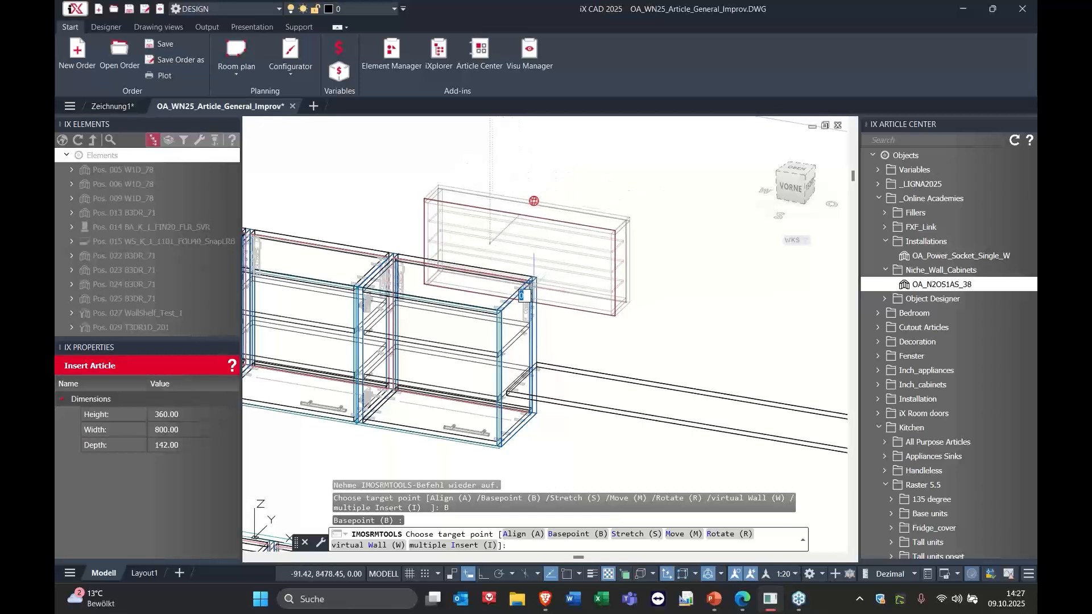
scroll(386, 395, up, 2)
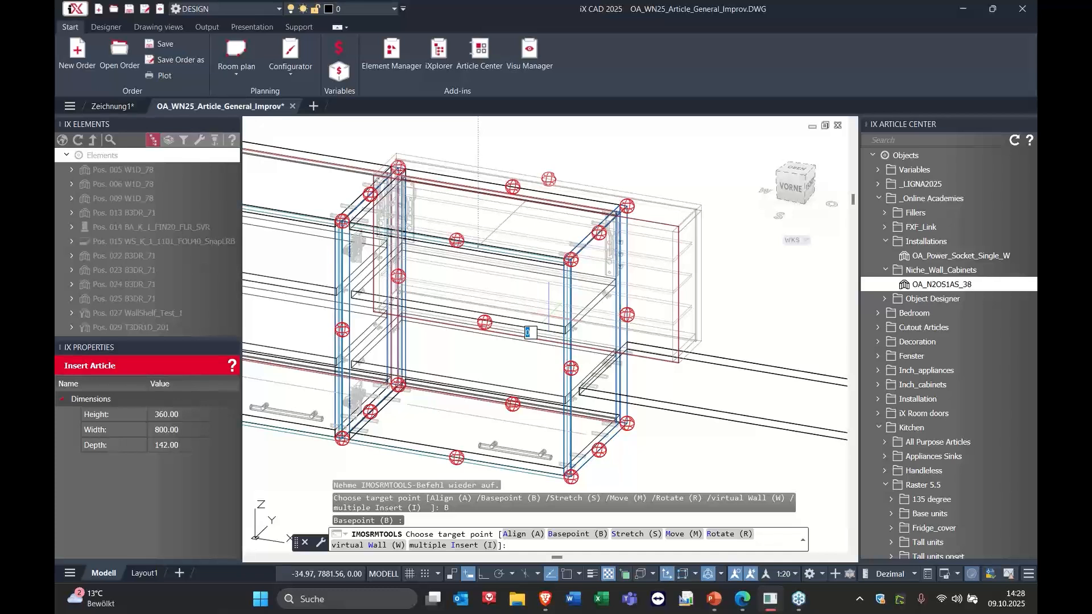
middle_drag(527, 333, 586, 314)
middle_drag(512, 452, 611, 378)
scroll(611, 377, down, 2)
shift+middle_drag(634, 446, 621, 434)
scroll(621, 434, up, 5)
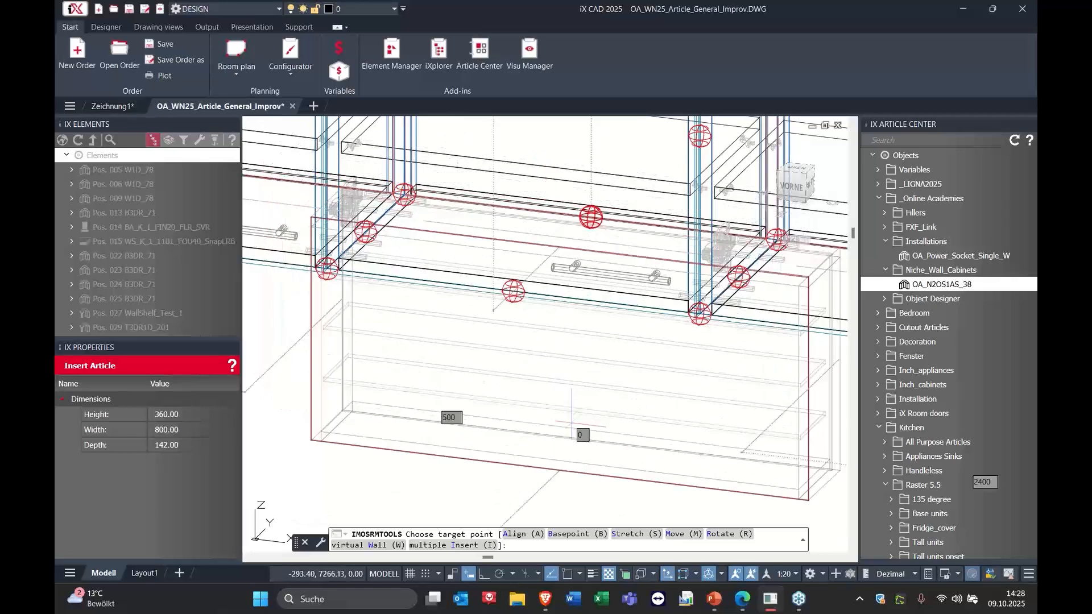
scroll(592, 429, down, 2)
shift+middle_drag(592, 426, 582, 530)
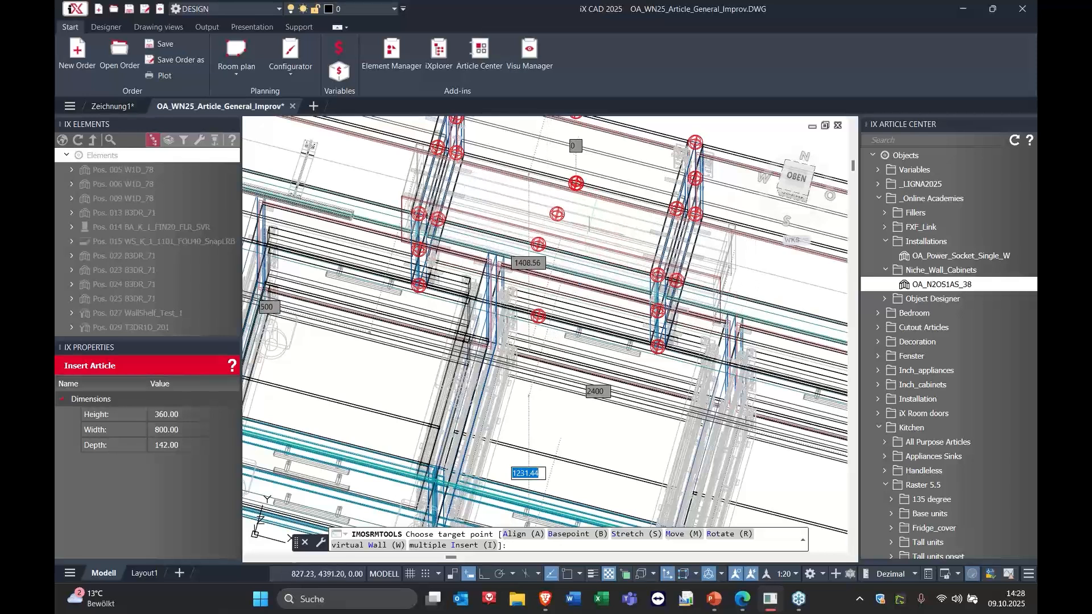
scroll(589, 229, up, 2)
middle_drag(590, 229, 588, 319)
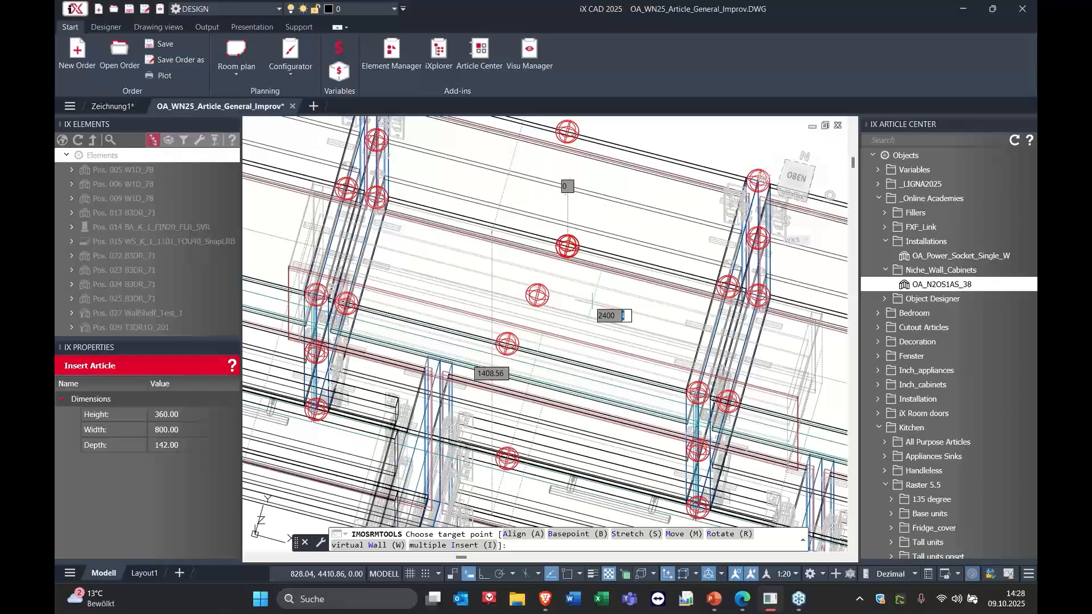
click(592, 304)
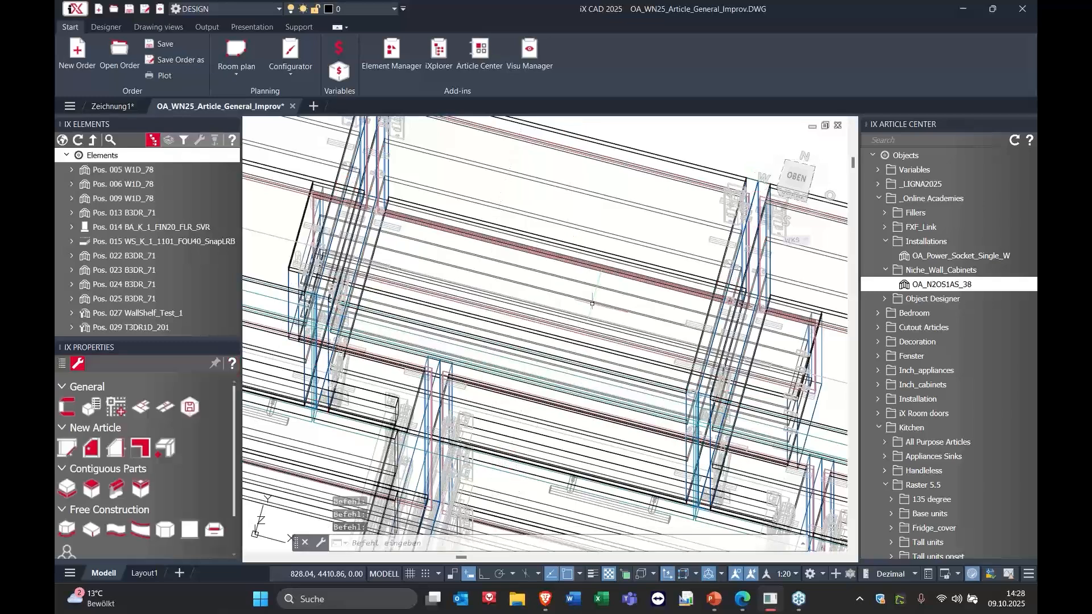
Step: Stretch the niche cabinet downward until it reaches the worktop
scroll(592, 327, down, 3)
shift+middle_drag(594, 390, 387, 404)
middle_drag(478, 402, 534, 332)
shift+middle_drag(551, 265, 472, 344)
right_click(353, 320)
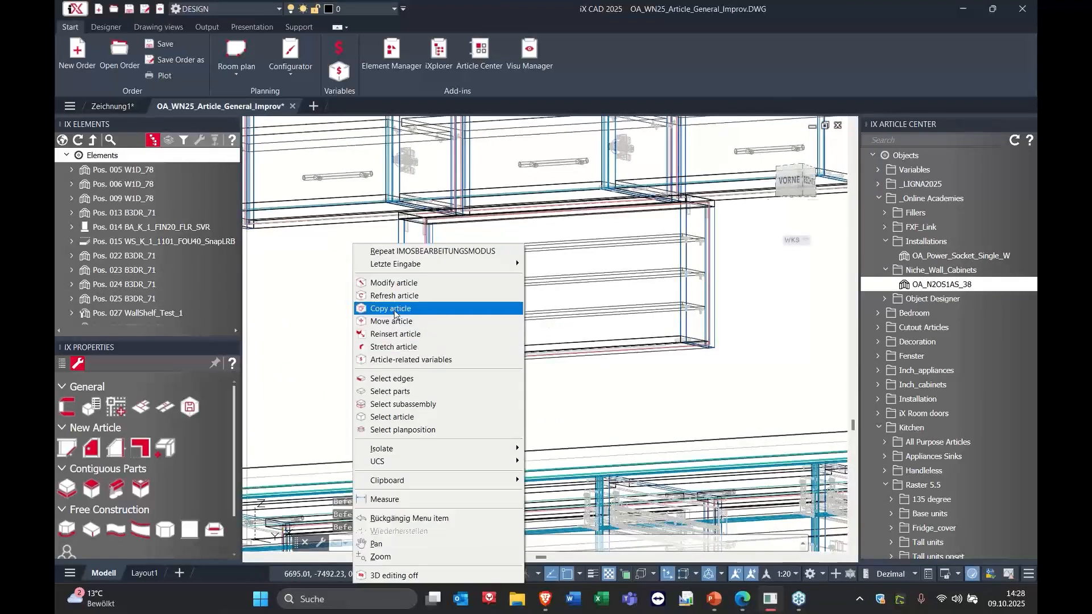
click(395, 314)
click(402, 304)
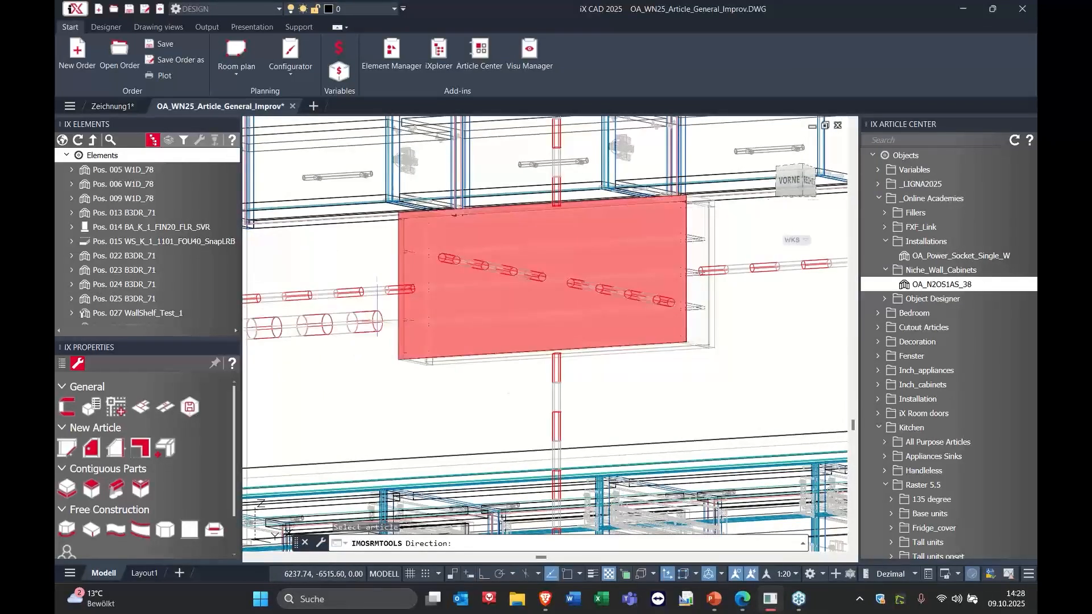
shift+middle_drag(558, 339, 564, 364)
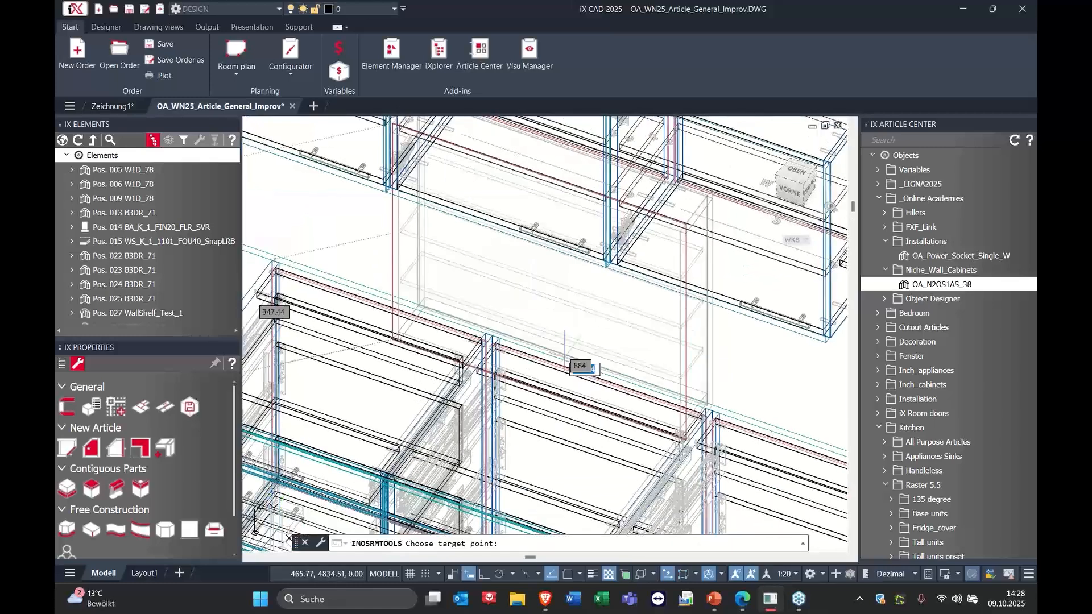
click(544, 382)
shift+middle_drag(543, 404, 454, 415)
click(533, 391)
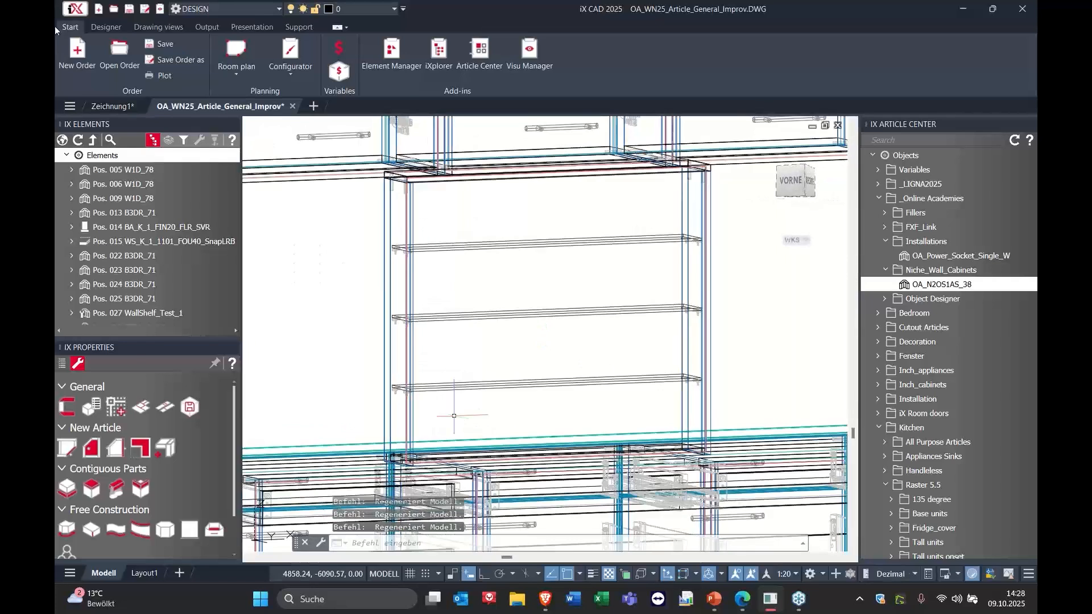
Step: Examine the niche cabinet between wall units and worktop in the Realistic visual style, and return to 2D wireframe
click(108, 27)
click(742, 74)
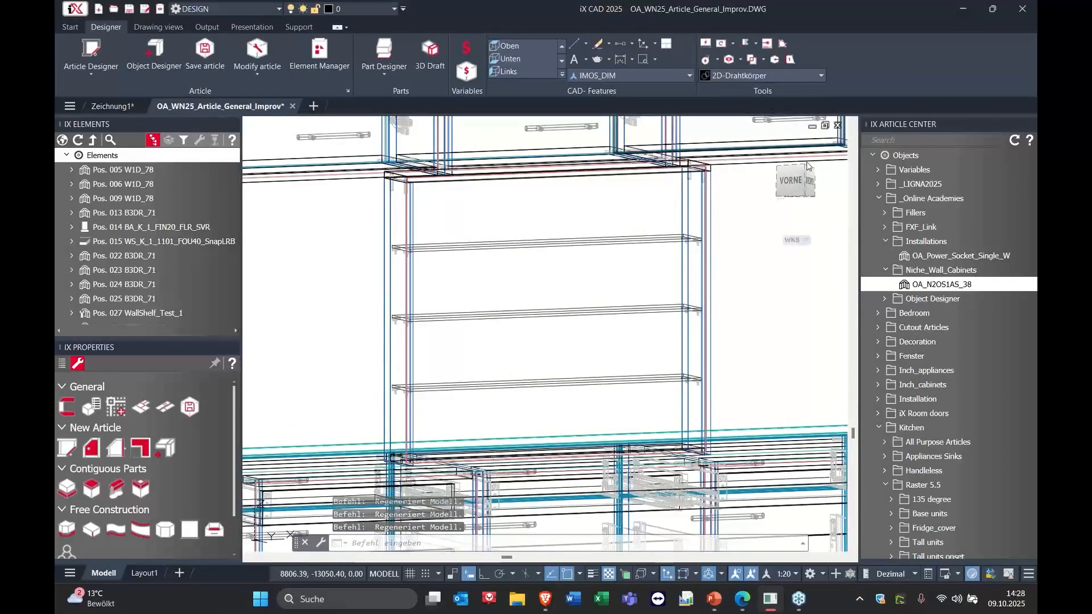
click(787, 157)
mouse_move(669, 369)
shift+middle_down()
mouse_move(621, 358)
mouse_move(620, 380)
shift+middle_up()
scroll(621, 381, down, 4)
scroll(609, 389, up, 3)
scroll(609, 389, down, 5)
scroll(560, 341, up, 5)
middle_drag(471, 387, 496, 354)
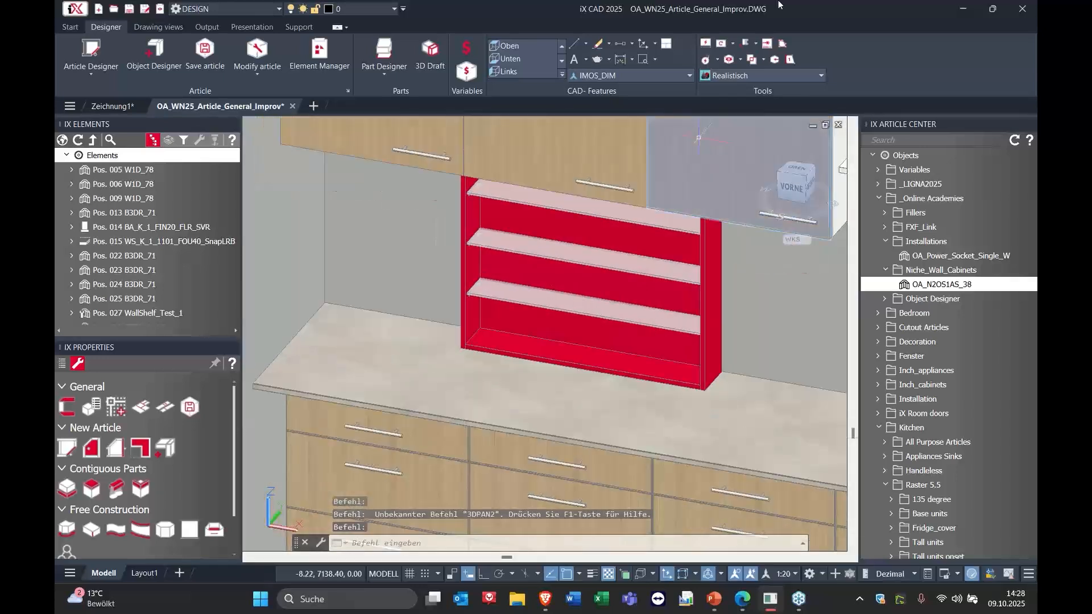
click(741, 76)
click(736, 100)
Step: Start inserting the base filler OA_BFL_100_71 from the Base Fillers folder and preview its placement around the end base unit
middle_drag(626, 319, 661, 251)
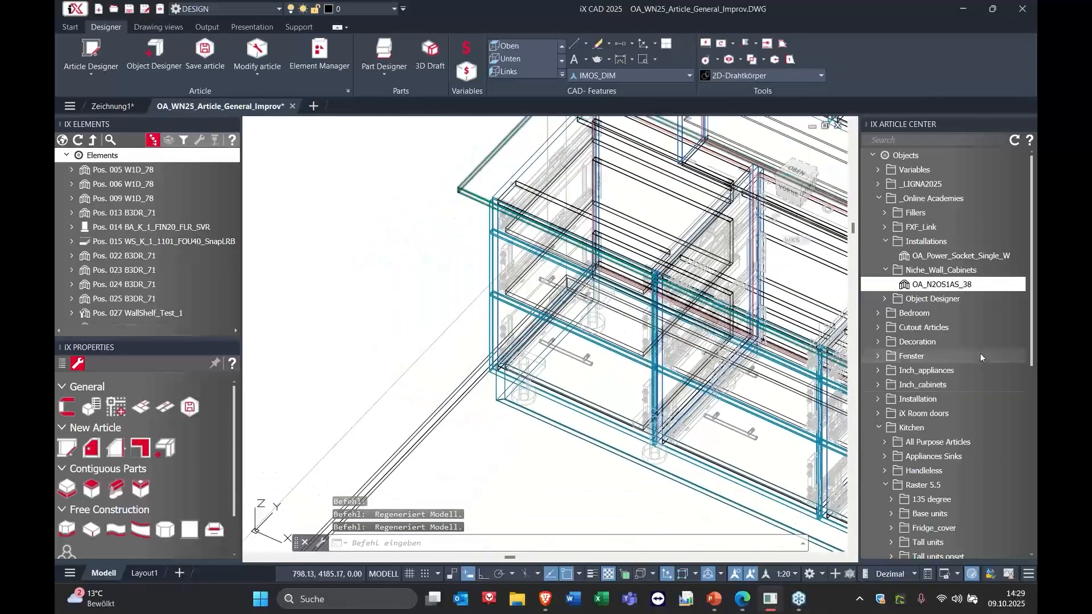
click(884, 213)
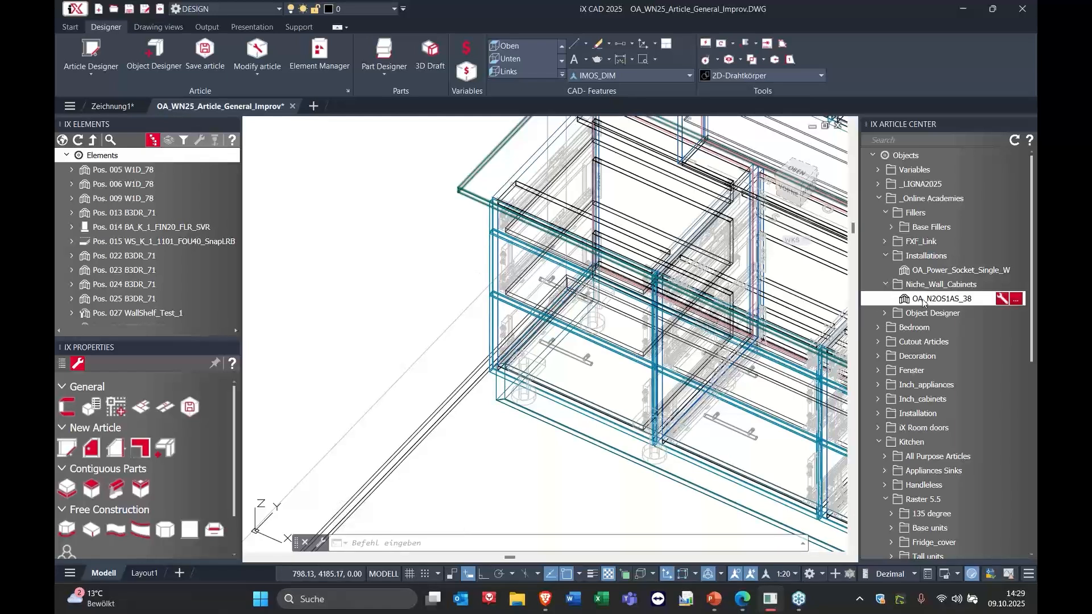
click(891, 228)
middle_drag(497, 283, 594, 273)
shift+middle_drag(517, 305, 579, 291)
double_click(946, 241)
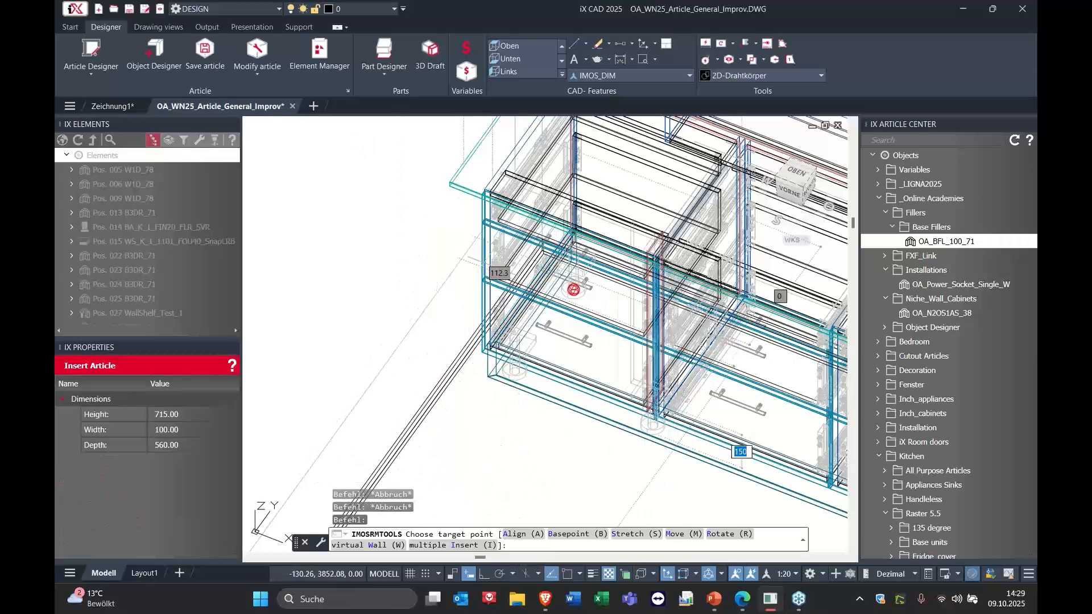
middle_drag(482, 268, 494, 317)
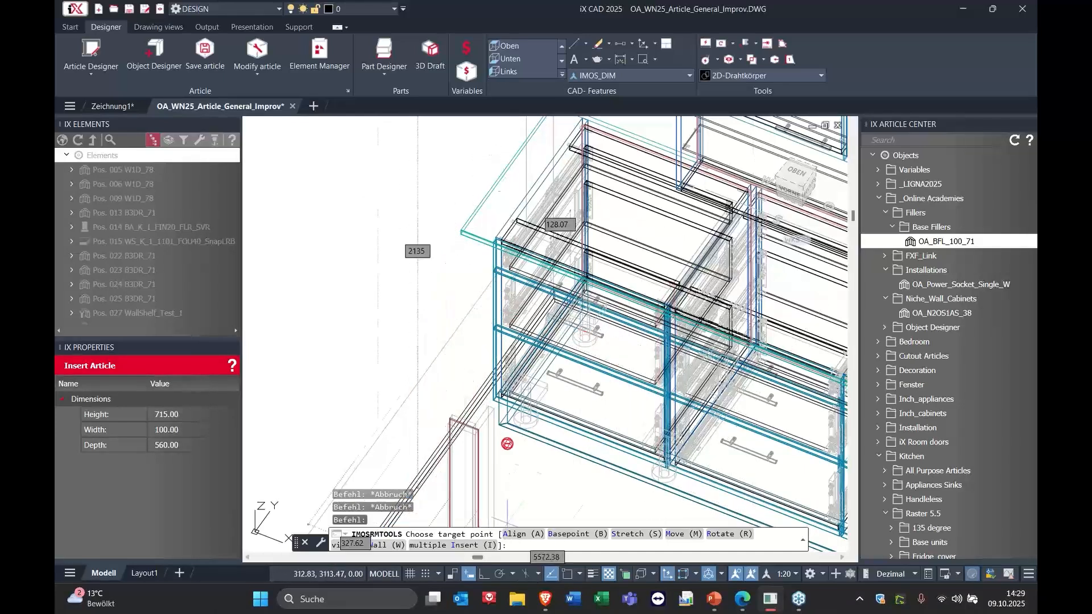
middle_drag(459, 344, 502, 302)
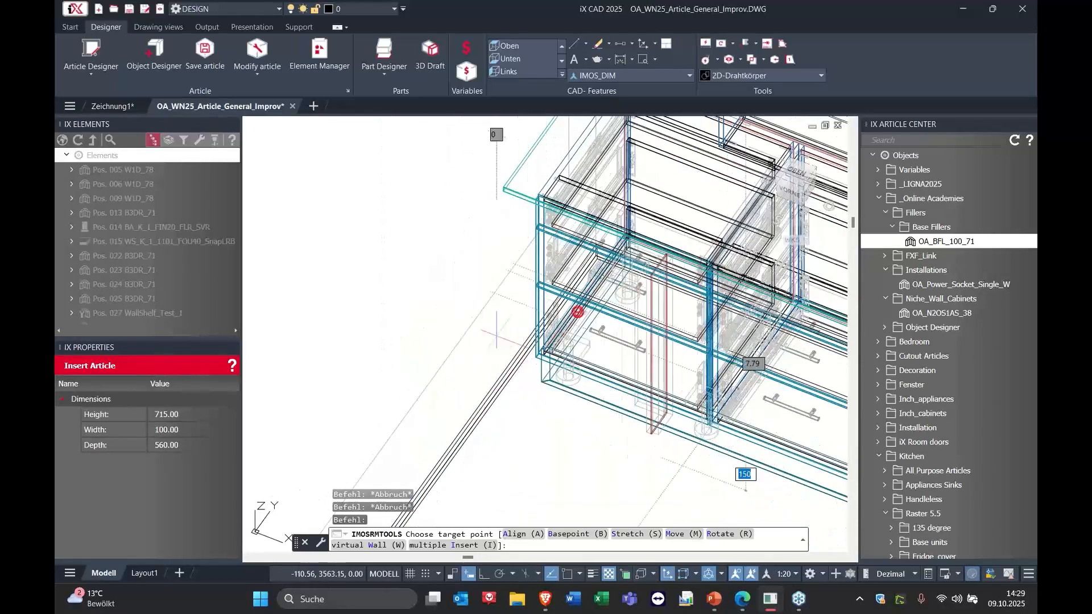
middle_drag(569, 449, 522, 366)
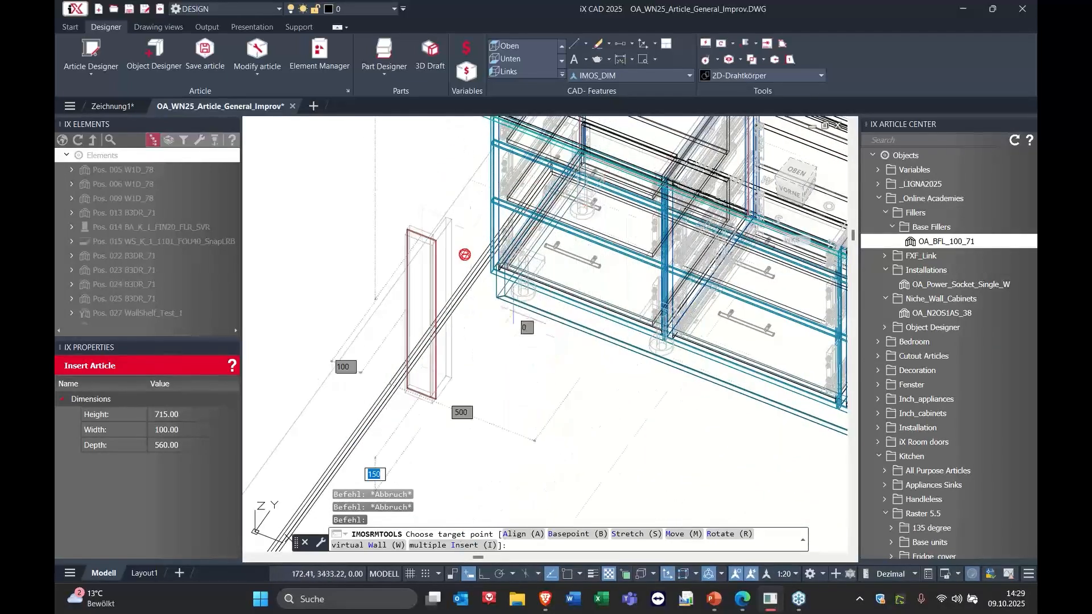
shift+middle_drag(521, 373, 631, 406)
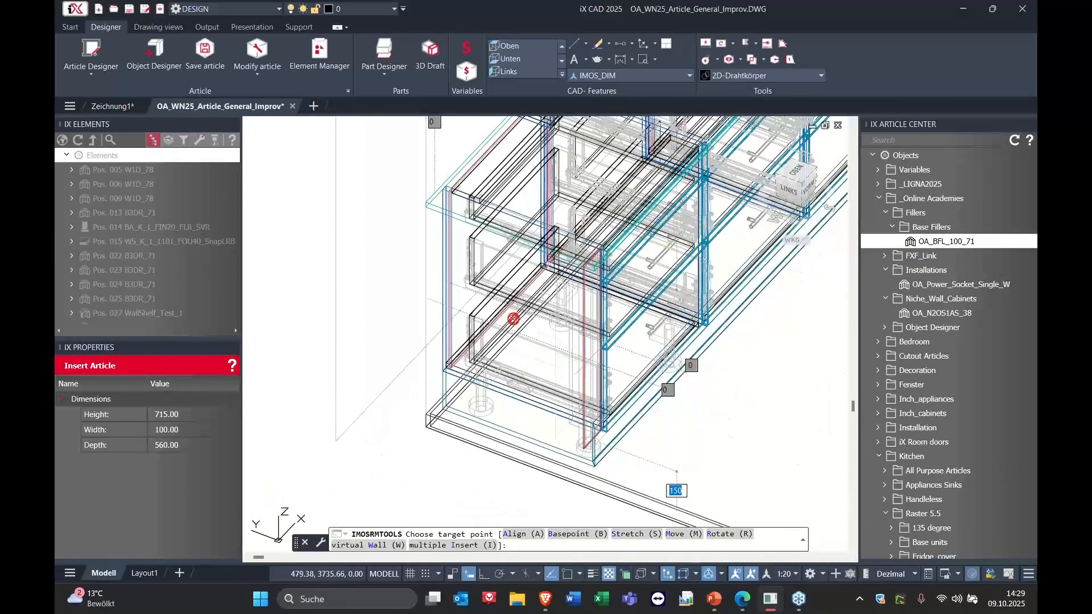
shift+middle_drag(513, 319, 571, 331)
scroll(578, 333, up, 2)
middle_drag(502, 453, 487, 389)
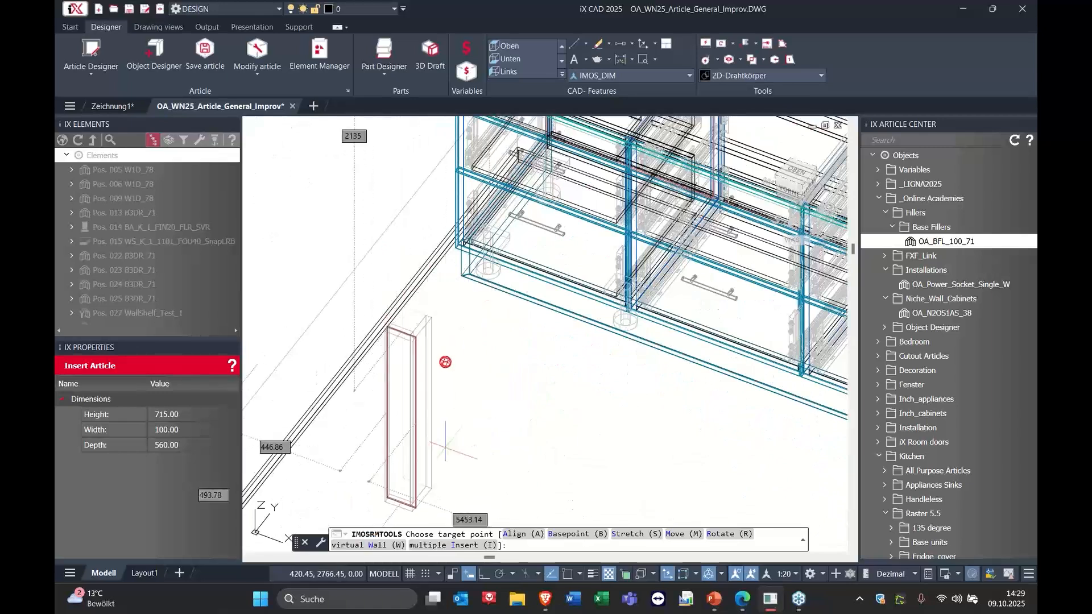
Step: Set the base filler's insertion base point to the front top corner on the side facing the base units
click(494, 326)
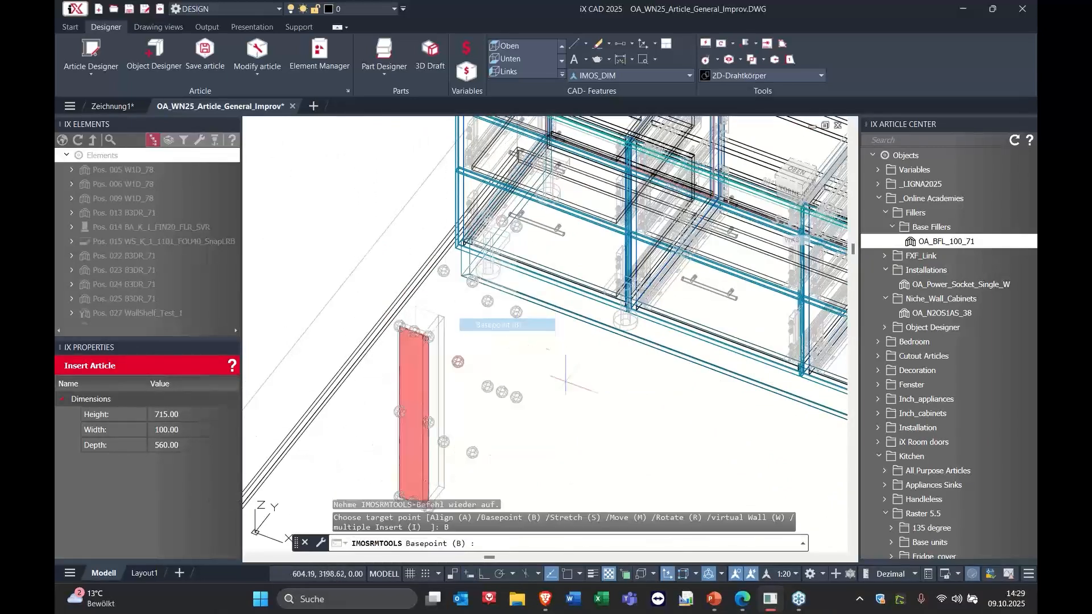
scroll(437, 336, up, 3)
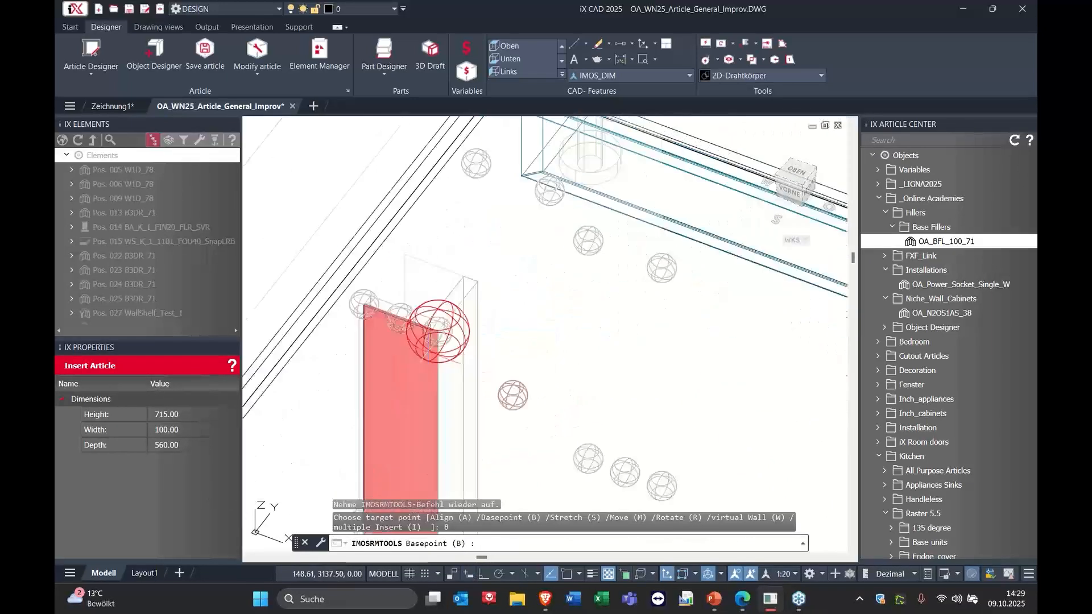
shift+middle_drag(472, 372, 484, 361)
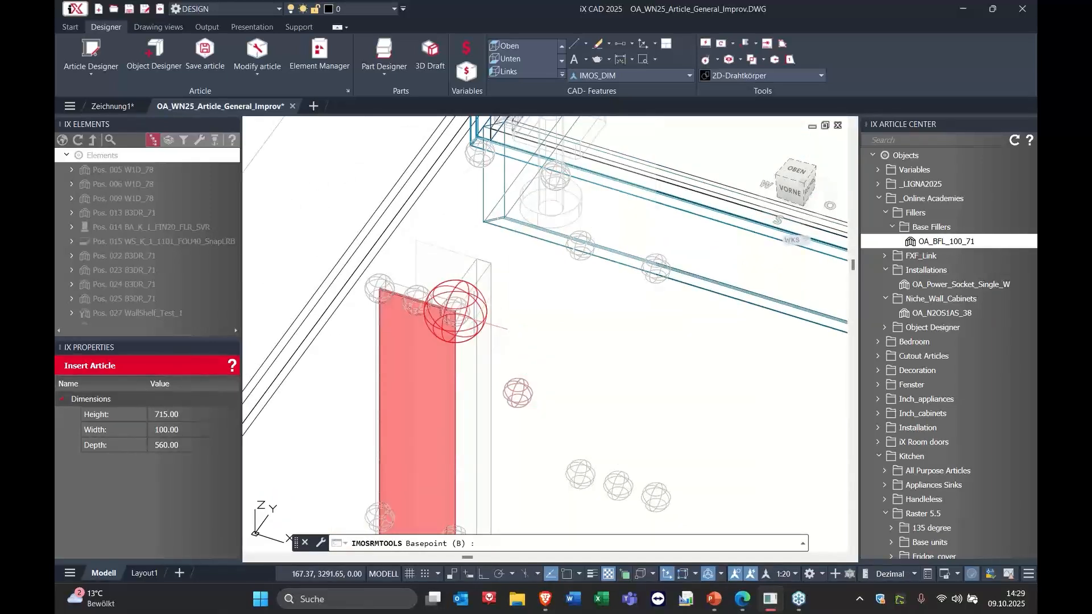
click(466, 319)
Step: Place the base filler against the outer side of the end base unit, aligned to the unit's front top corner
scroll(467, 318, down, 4)
middle_drag(466, 319, 448, 554)
scroll(439, 503, up, 2)
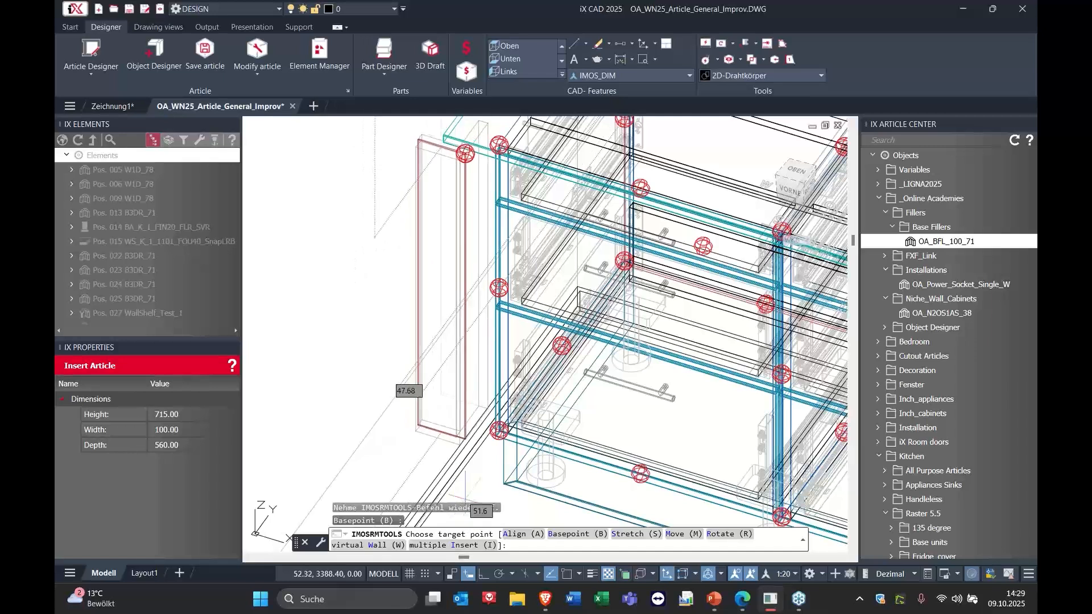
middle_drag(465, 497, 451, 491)
scroll(451, 491, down, 2)
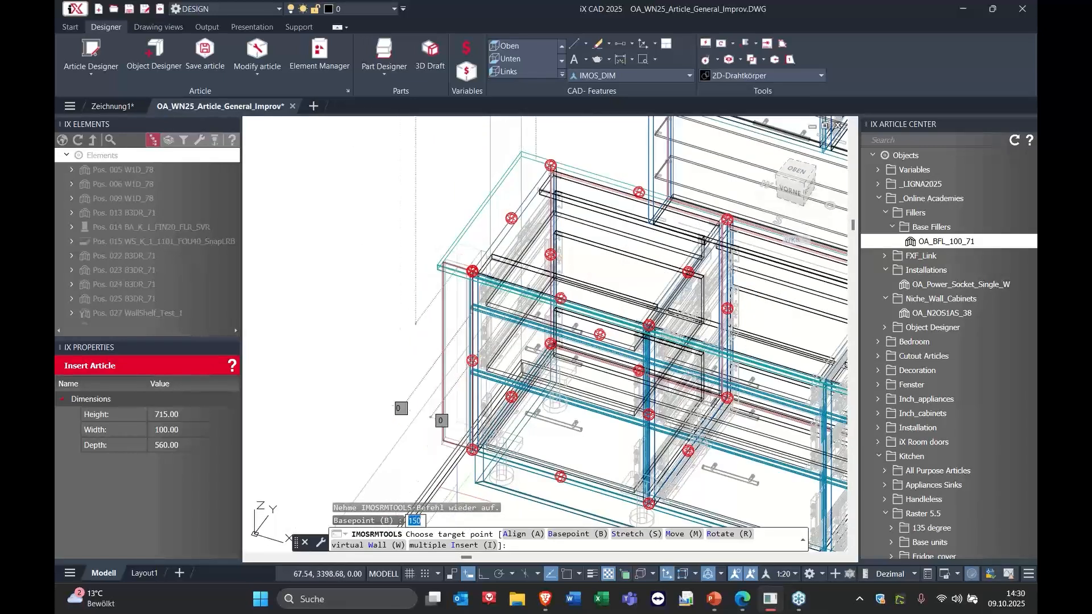
click(457, 490)
shift+middle_drag(504, 431, 671, 429)
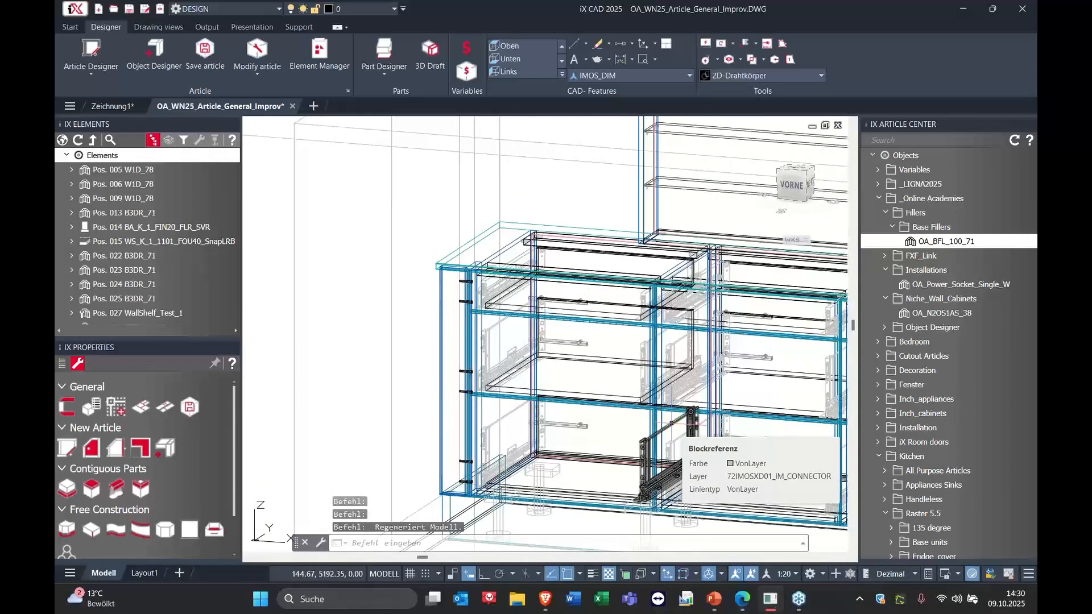
middle_drag(690, 381, 684, 344)
shift+middle_drag(721, 400, 648, 378)
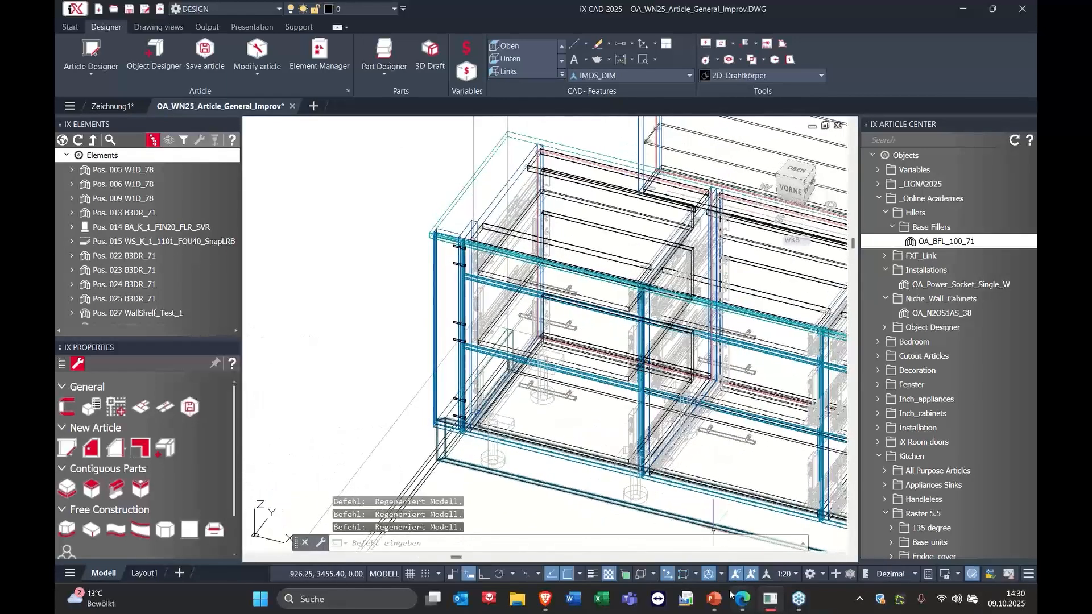
Step: Switch to PowerPoint, show slide 6 on the real-time 3D preview of FXF/Object Designer articles, and return to iX CAD
click(714, 604)
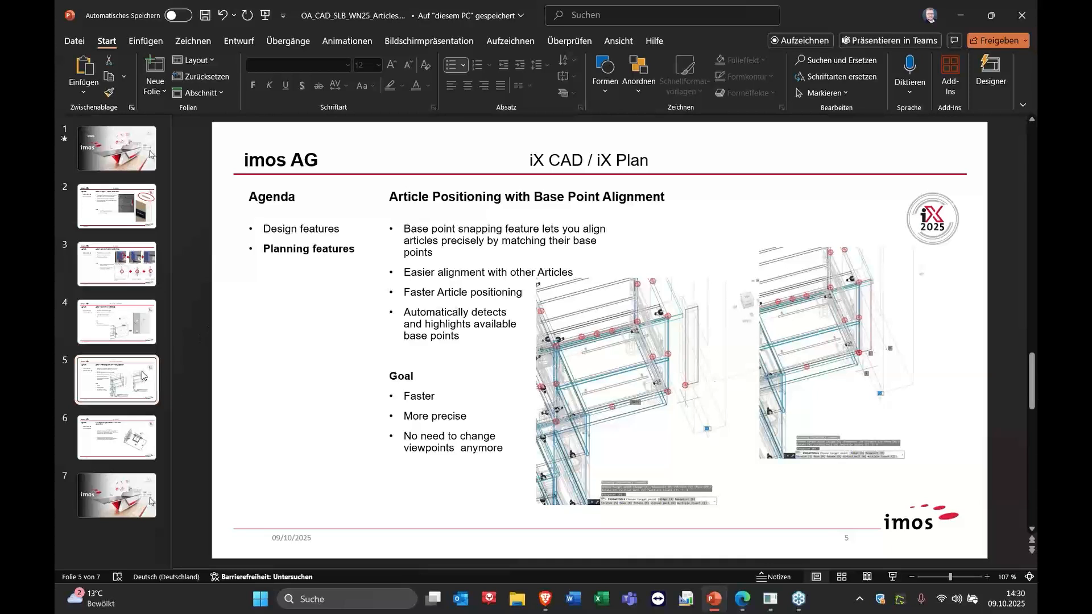
click(111, 440)
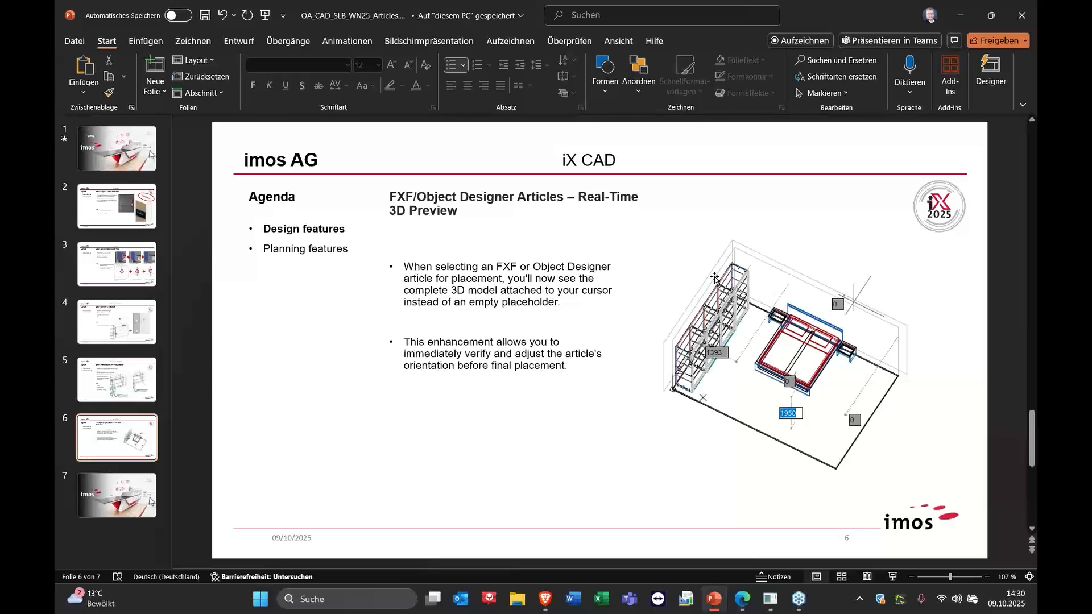
click(955, 17)
Step: Examine the empty room with the door behind the kitchen room as the placement area
scroll(615, 339, down, 5)
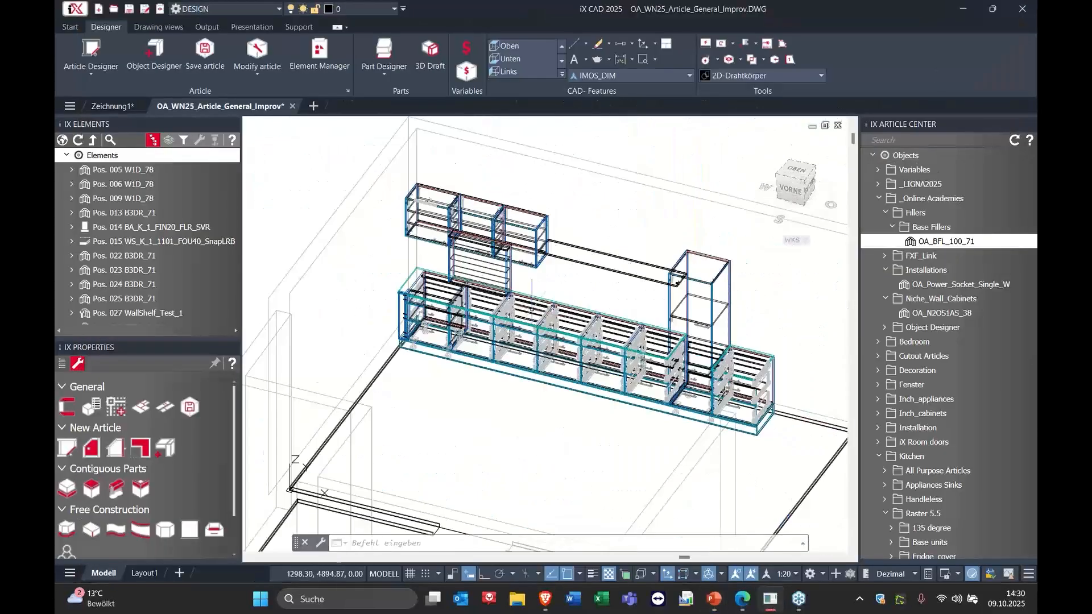
shift+middle_drag(560, 376, 357, 349)
middle_drag(655, 473, 711, 364)
middle_drag(326, 414, 543, 324)
shift+middle_drag(556, 448, 595, 306)
middle_drag(495, 260, 560, 318)
scroll(548, 301, down, 2)
scroll(548, 302, up, 2)
scroll(560, 319, down, 2)
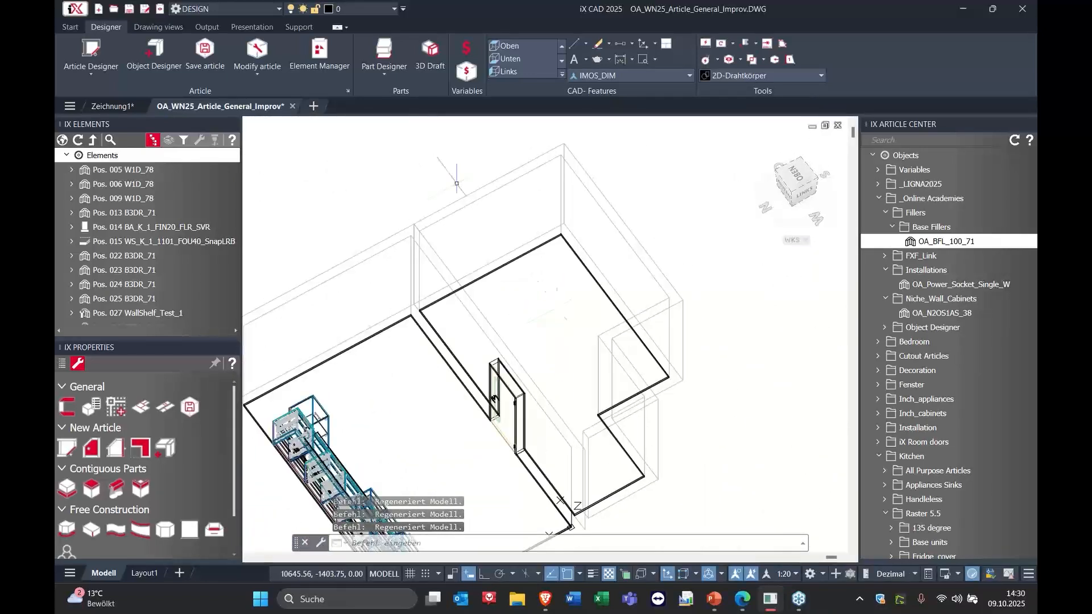
click(104, 74)
click(104, 74)
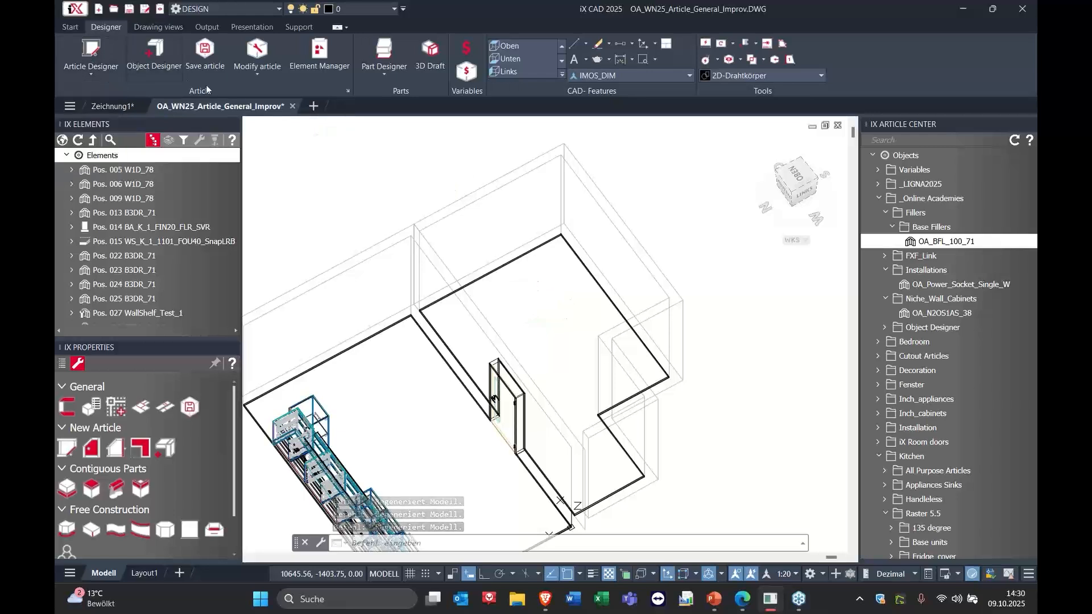
Step: Switch to the Zeichnung1 drawing and insert the article Bed_140 from the Bedroom Bed folder
click(109, 106)
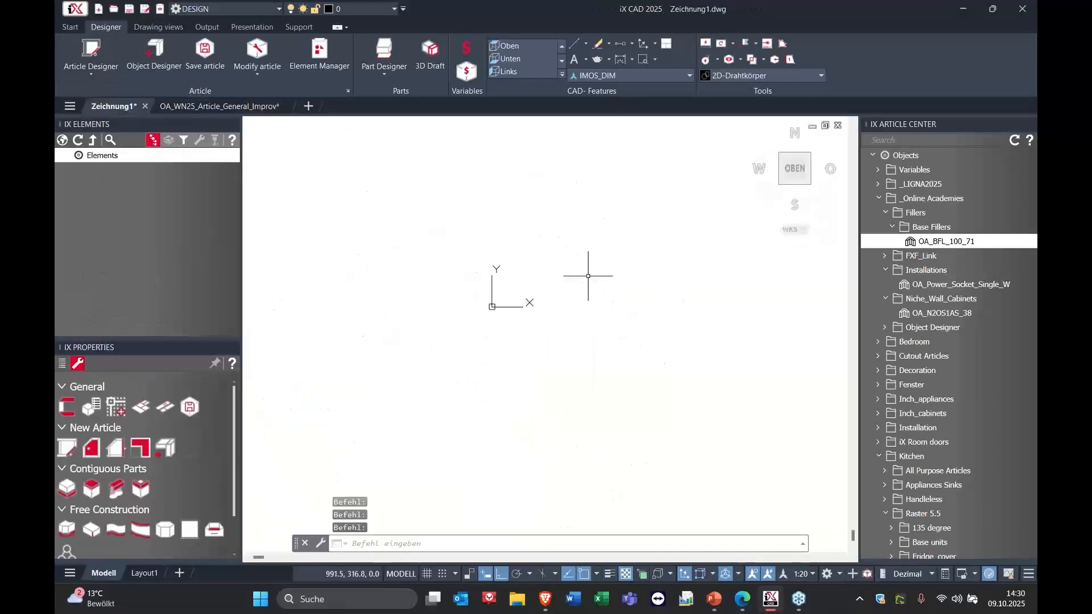
shift+middle_drag(604, 310, 689, 234)
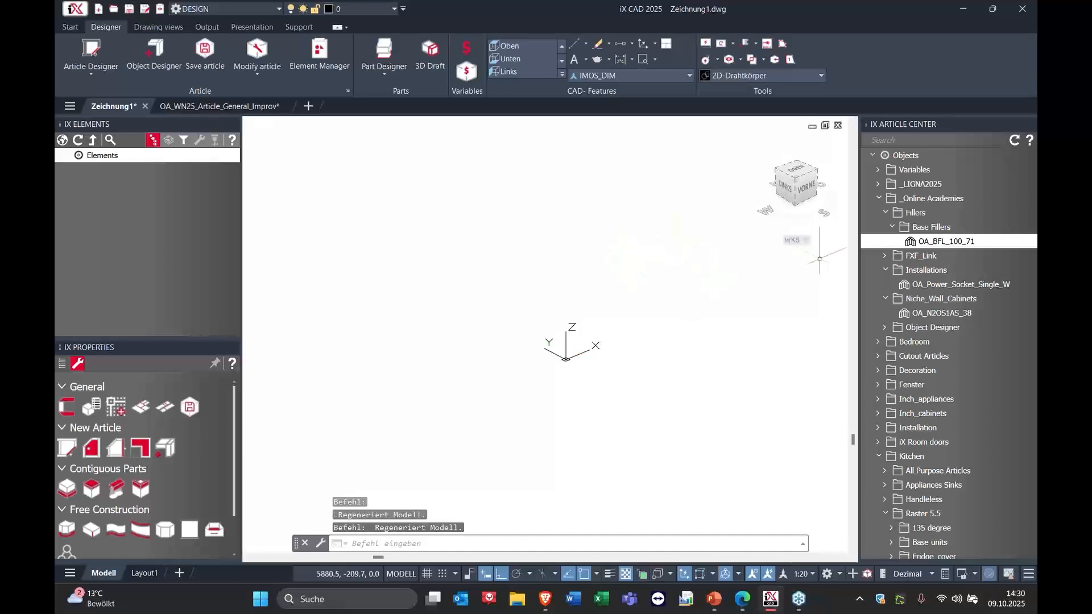
click(878, 344)
click(885, 356)
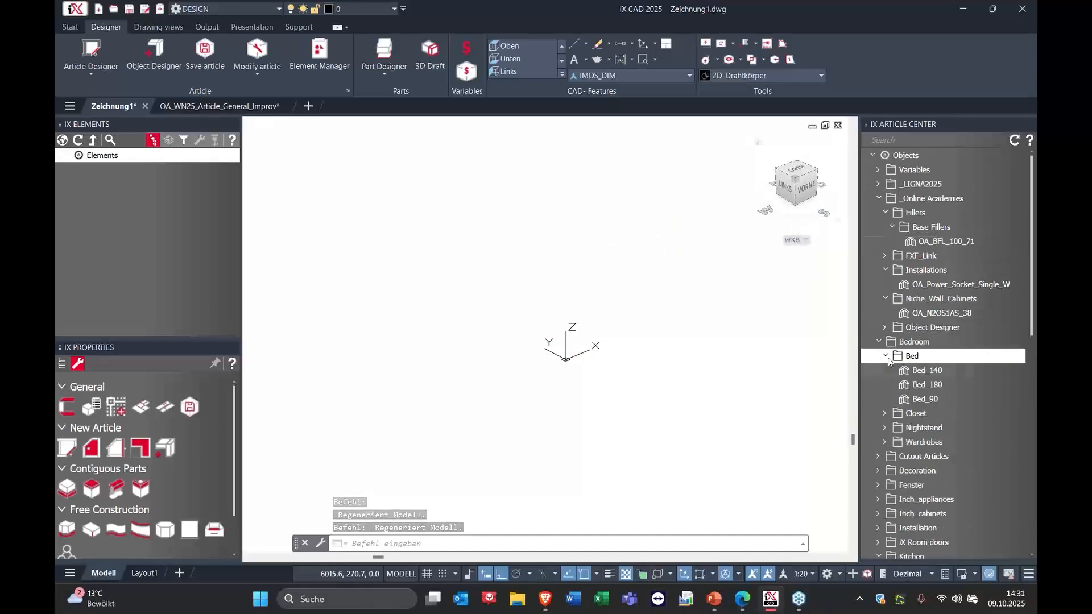
drag(933, 372, 660, 356)
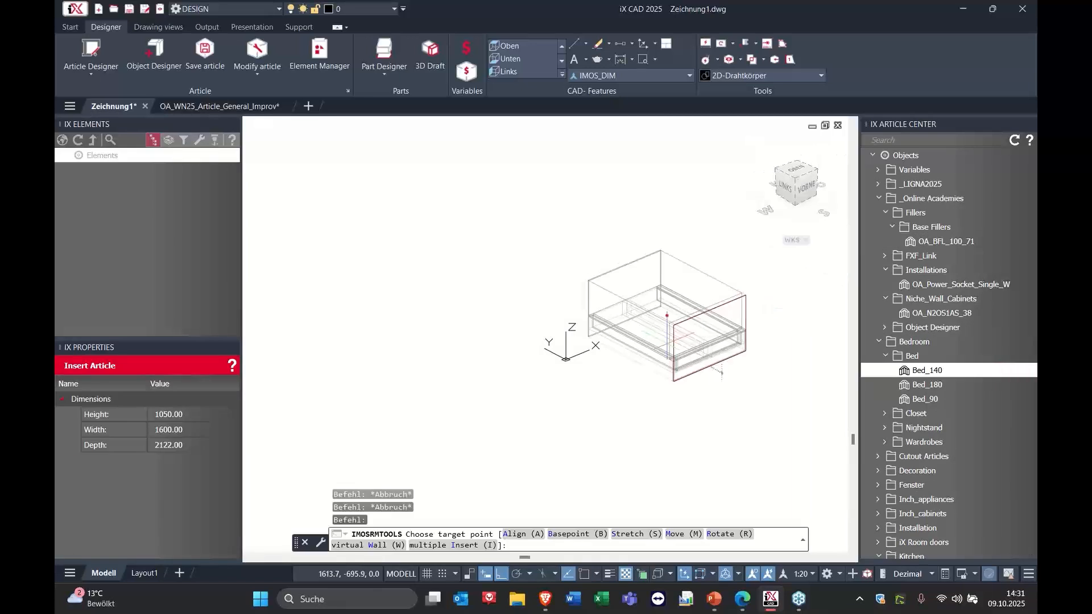
shift+middle_drag(565, 318, 819, 331)
shift+middle_drag(575, 244, 588, 246)
click(587, 246)
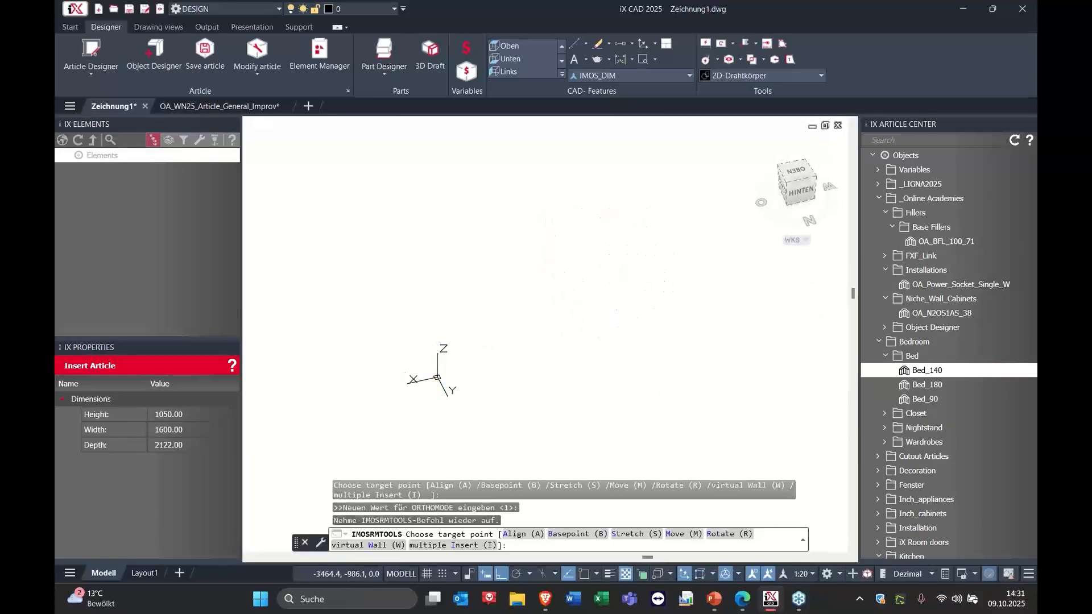
Step: Insert the nightstand NS_50 from the Nightstand folder on the left side of the bed beside the headboard
click(883, 431)
shift+middle_drag(681, 373, 528, 350)
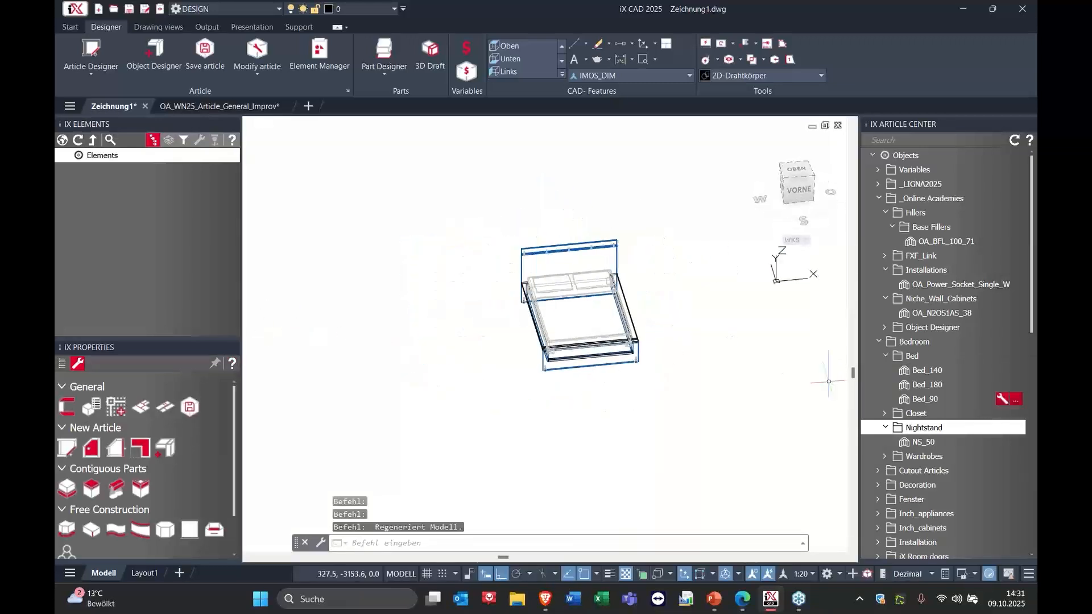
double_click(923, 442)
scroll(466, 294, up, 4)
click(576, 316)
shift+middle_drag(731, 377, 347, 366)
Step: Insert a second NS_50 nightstand on the right side of the bed against the headboard
double_click(902, 442)
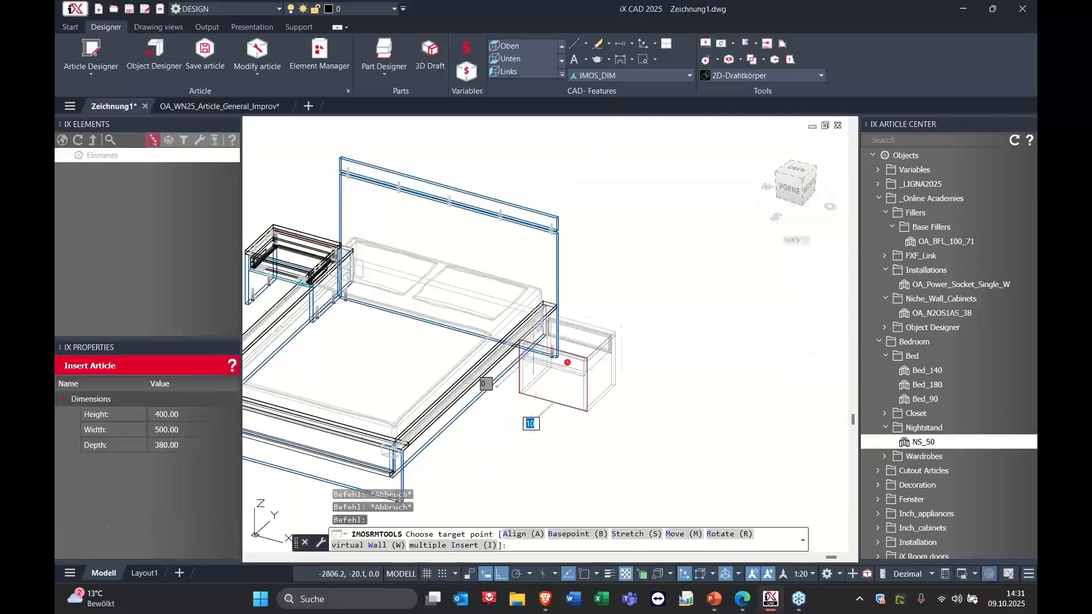
click(558, 357)
scroll(382, 341, down, 2)
middle_drag(382, 341, 548, 341)
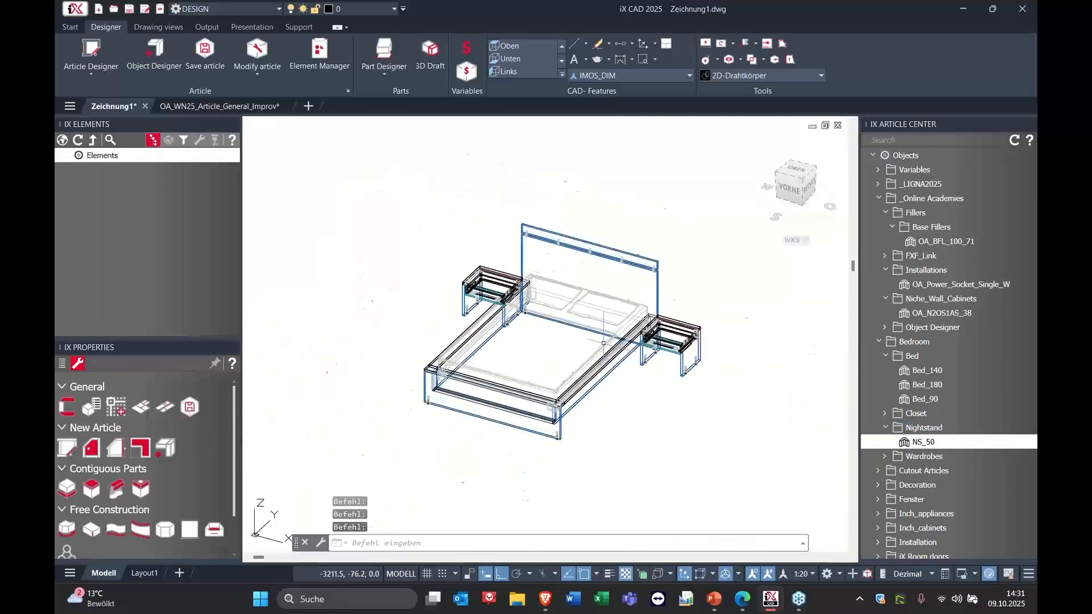
middle_drag(441, 299, 489, 287)
Step: Refresh the elements list and combine the bed and both nightstands into a new plan position, entering the name Bed_OA_NS
click(62, 140)
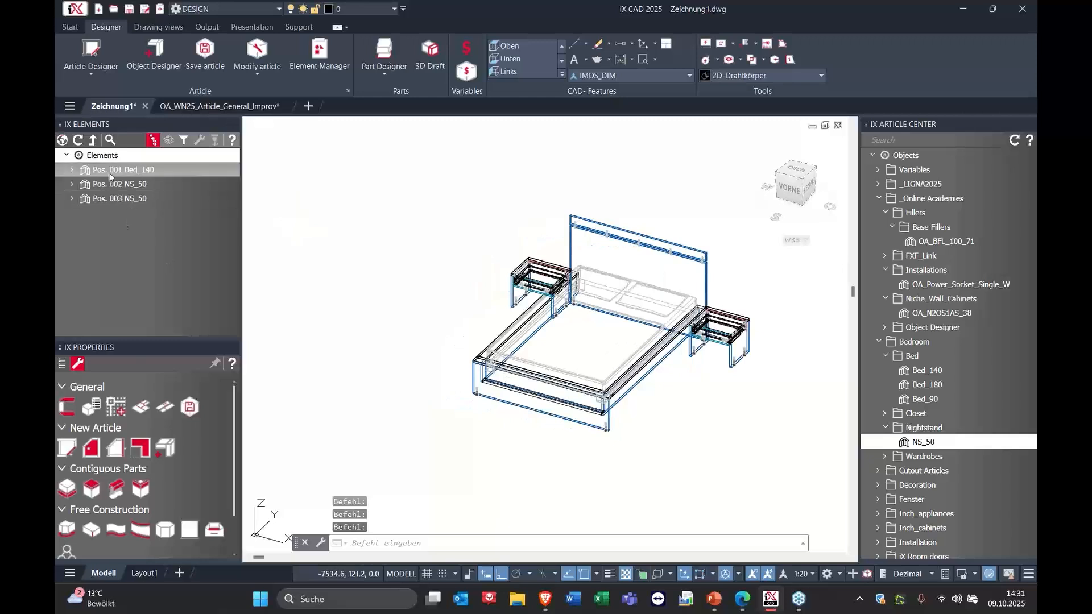
click(109, 171)
shift+click(106, 200)
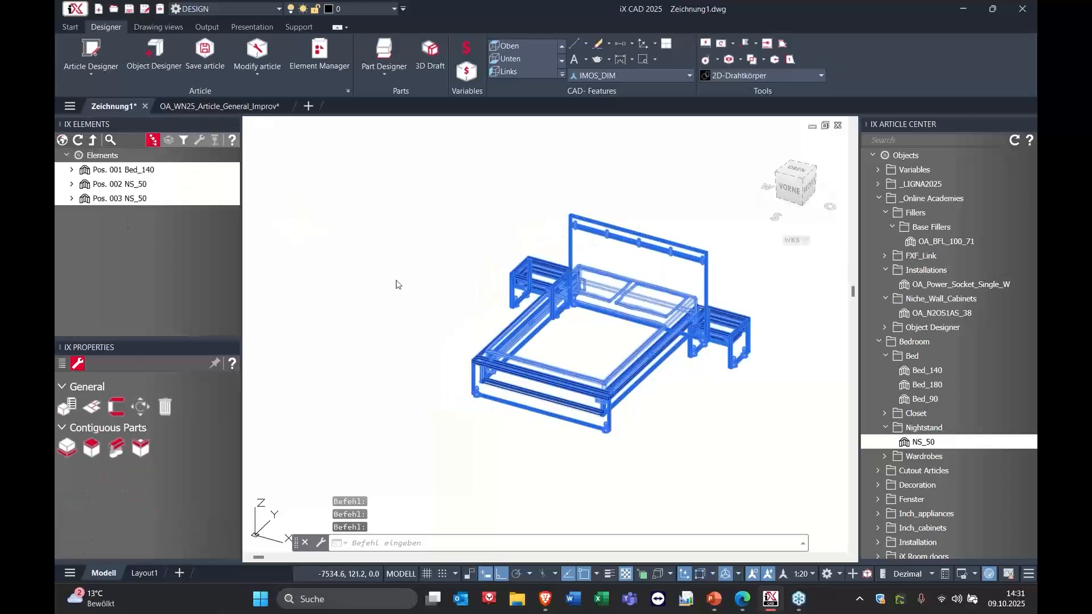
right_click(118, 174)
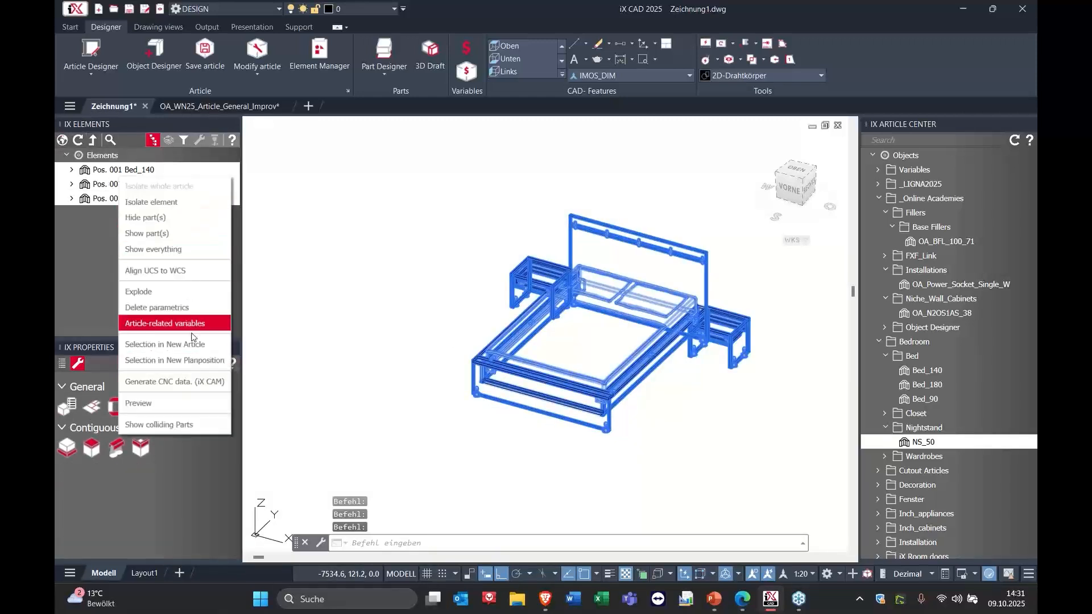
click(165, 314)
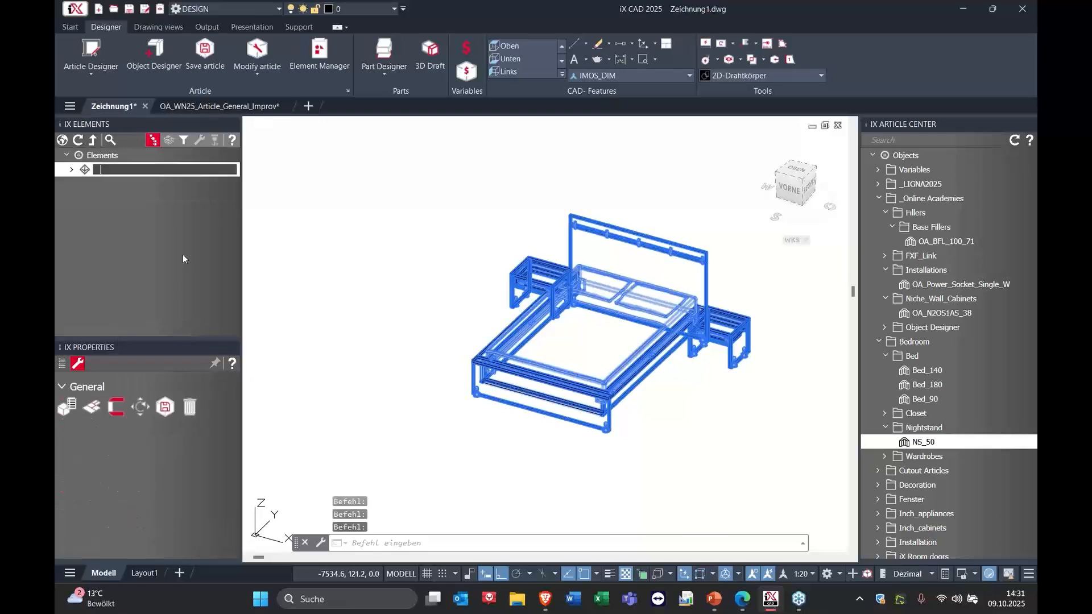
text(Bed_OA_NS)
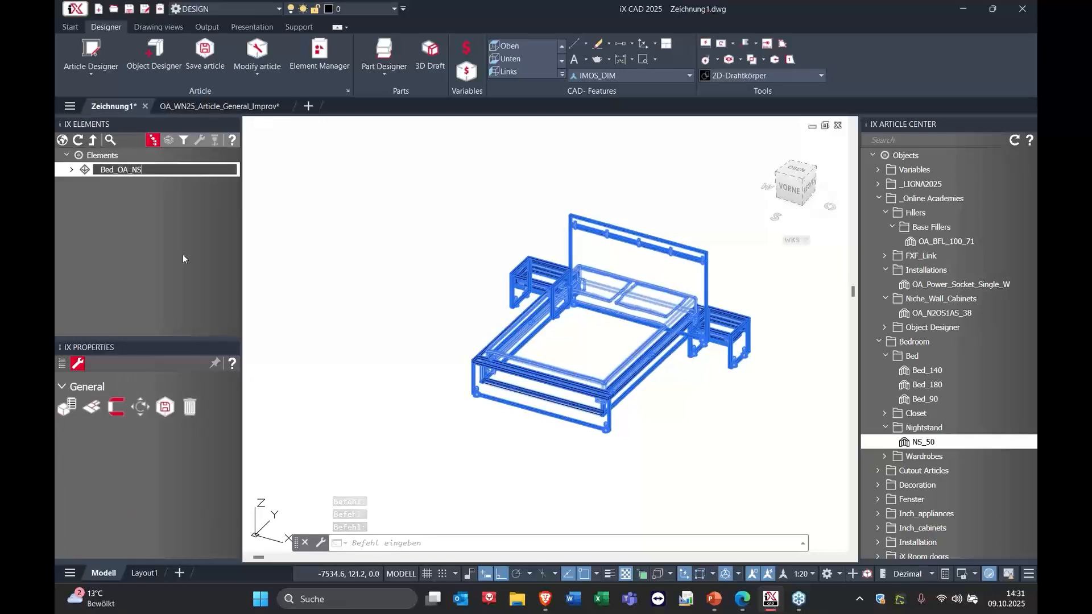
key(Return)
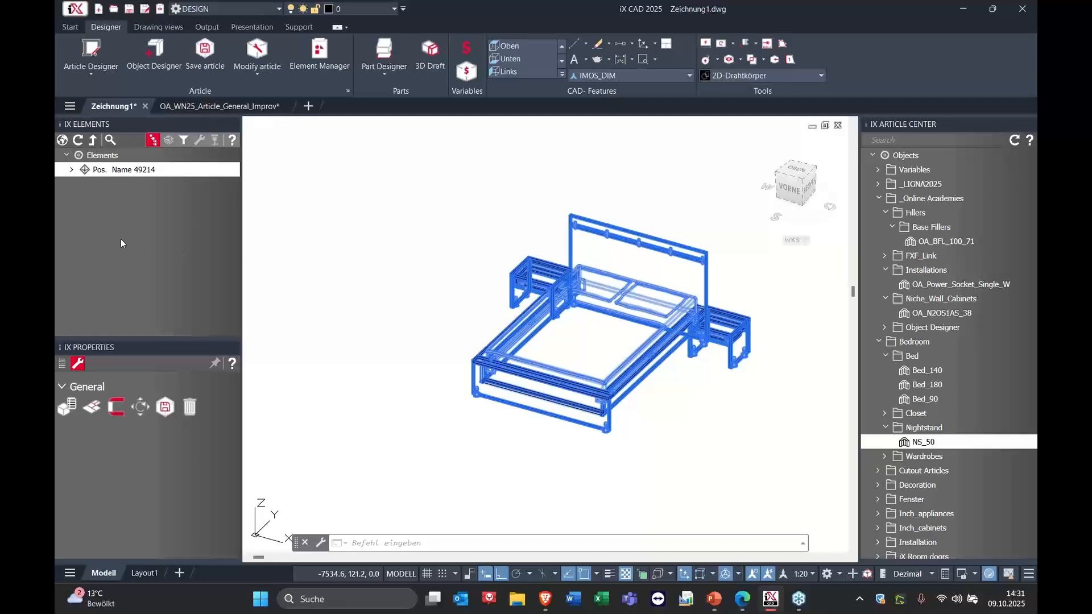
Step: Apply Bed_OA_NS as the element group name and name in the group's properties, and refresh the elements list
click(63, 363)
click(109, 430)
key(Tab)
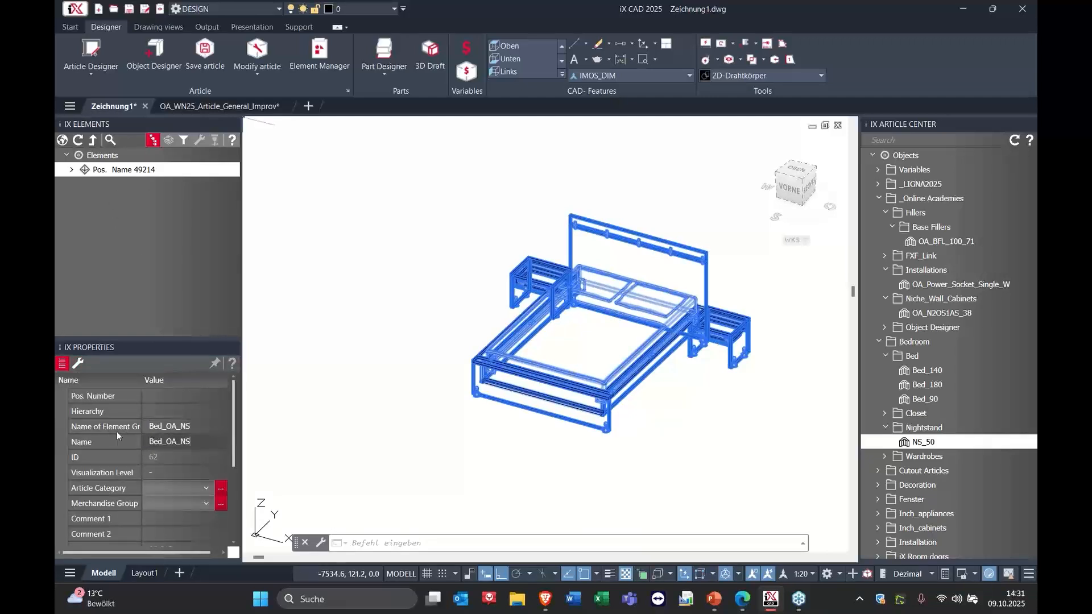
mouse_move(405, 217)
middle_down()
mouse_move(384, 208)
mouse_move(441, 221)
mouse_move(412, 221)
middle_up()
click(60, 146)
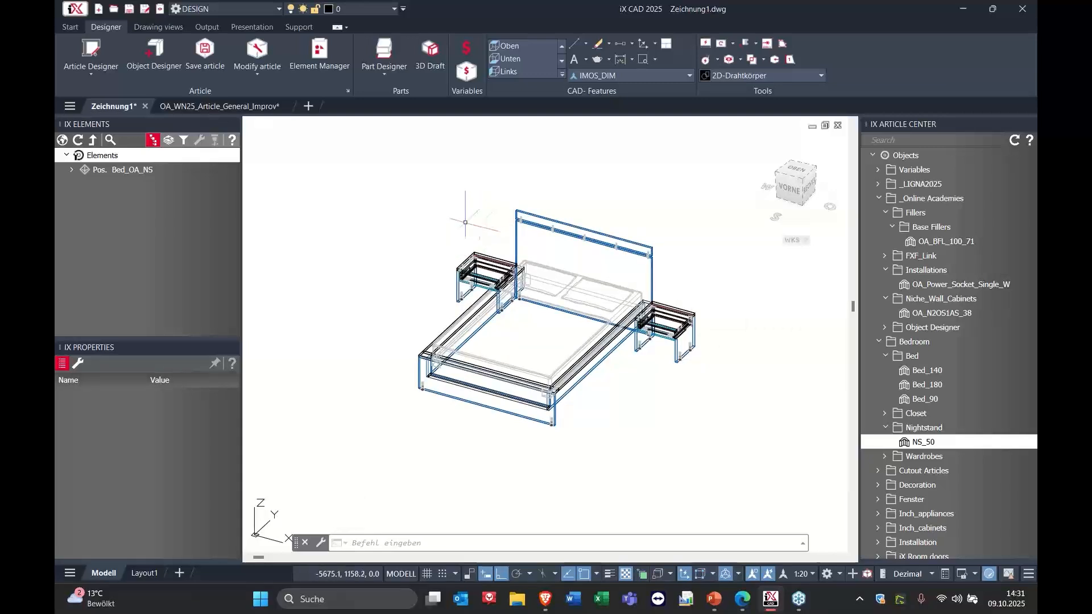
Step: Start saving the bed group as an article, adding a nightstand as multipart element, with an angled view and a generated preview image
click(210, 61)
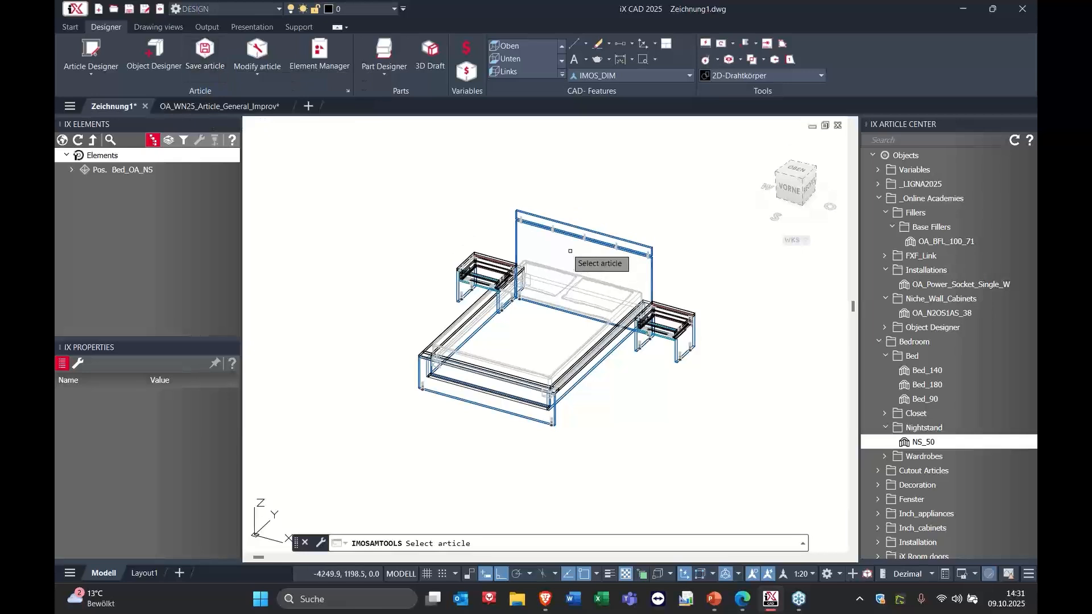
click(544, 220)
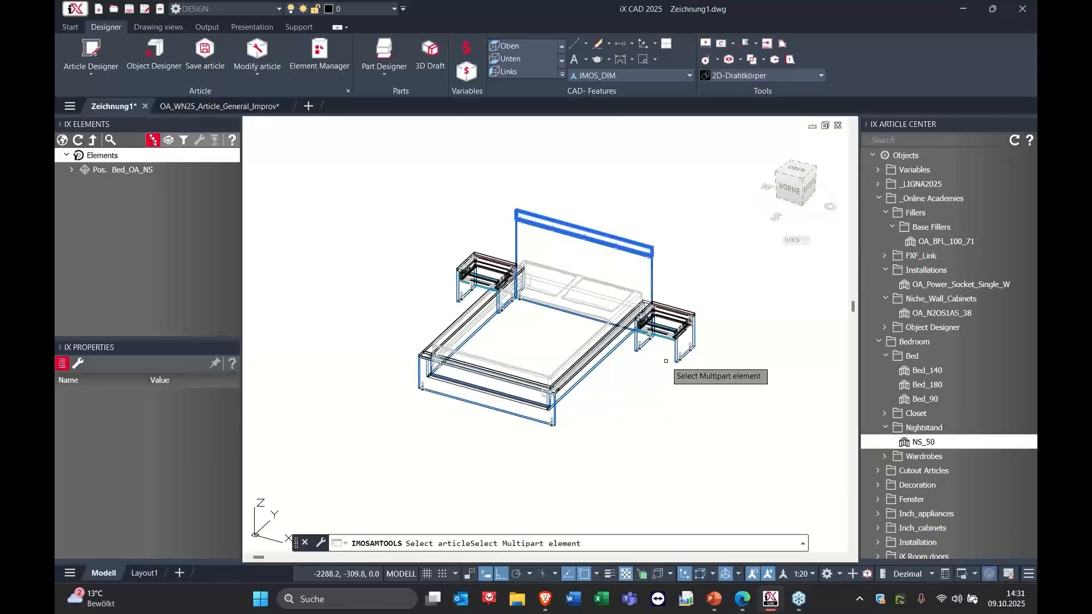
click(674, 354)
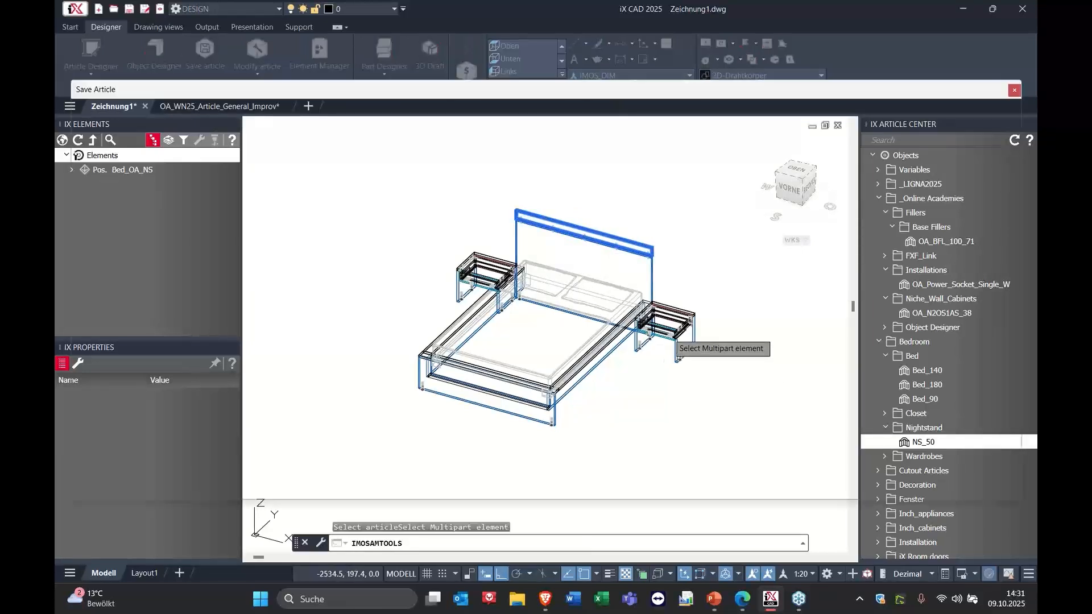
drag(633, 393, 606, 384)
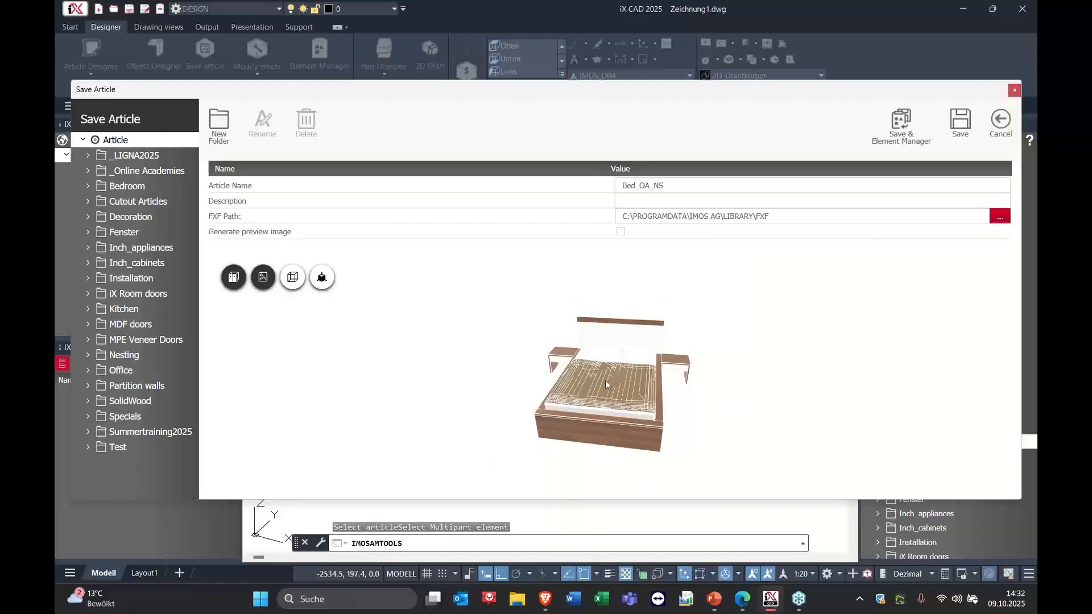
drag(733, 420, 648, 398)
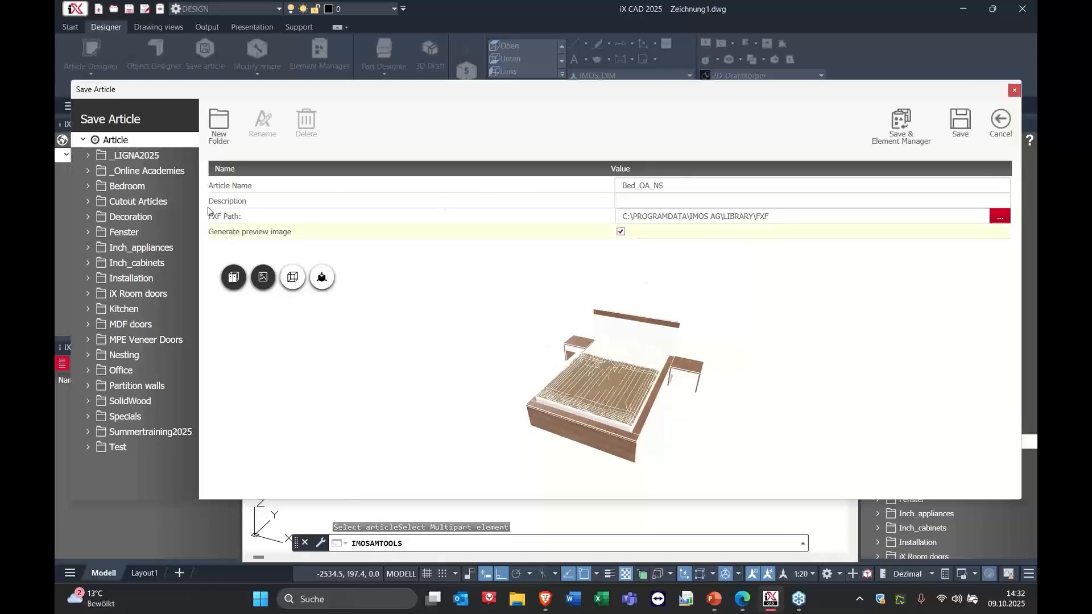
Step: Save the article Bed_OA_NS in the FXF_Link folder under _Online Academies
click(89, 171)
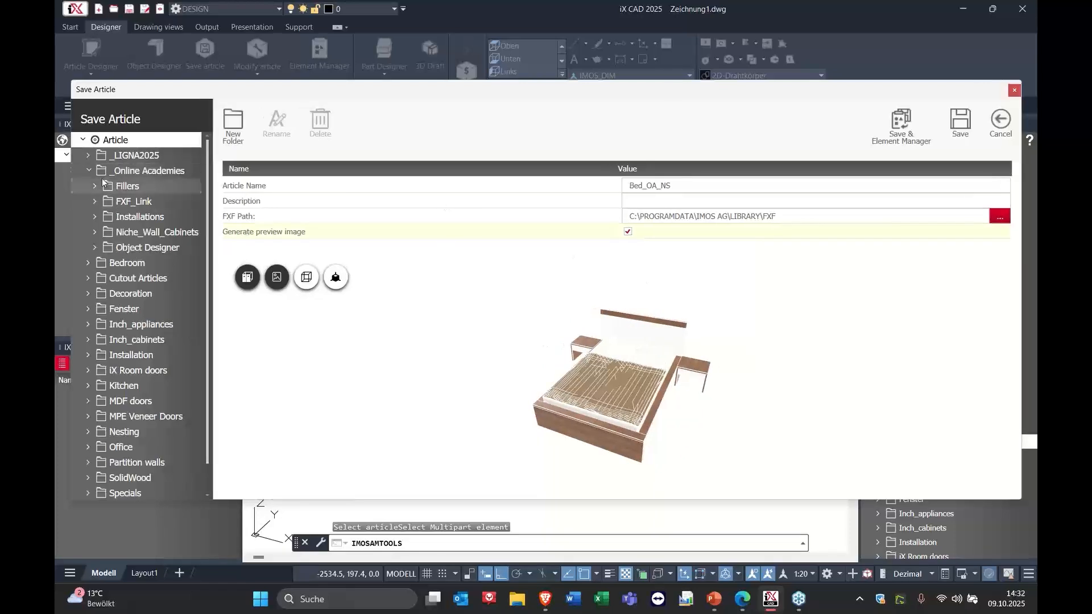
click(141, 205)
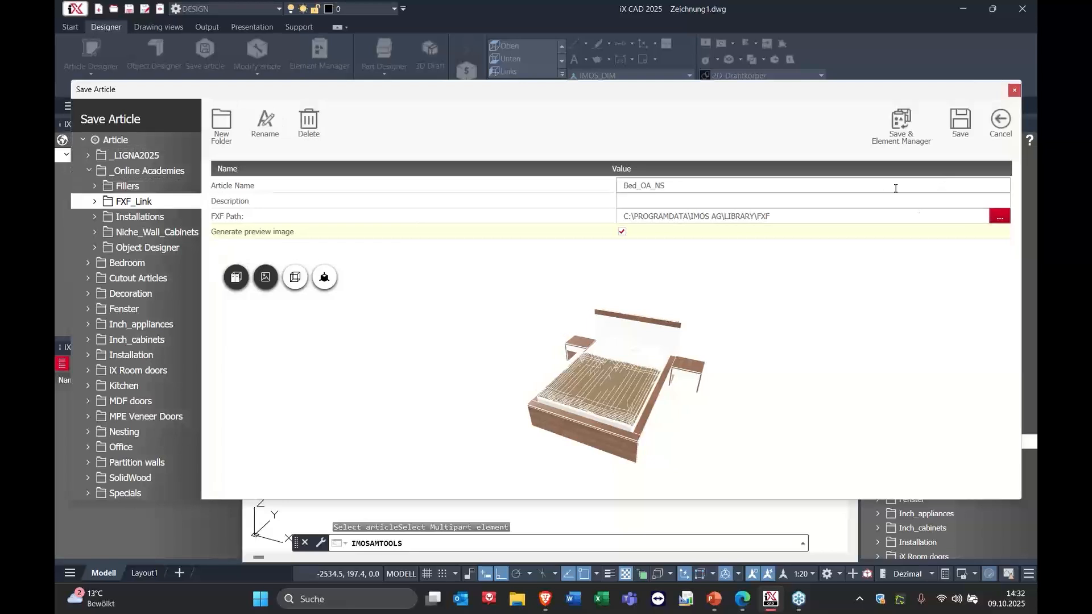
click(961, 121)
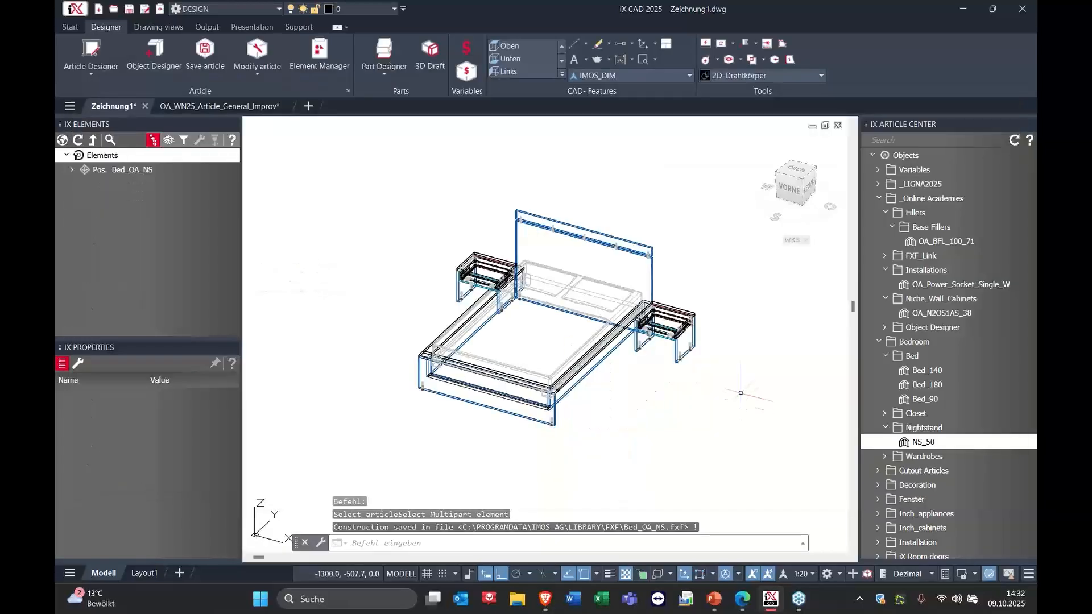
Step: Switch back to the OA_WN25_Article_General_Improv drawing and refresh the article catalogue
click(206, 104)
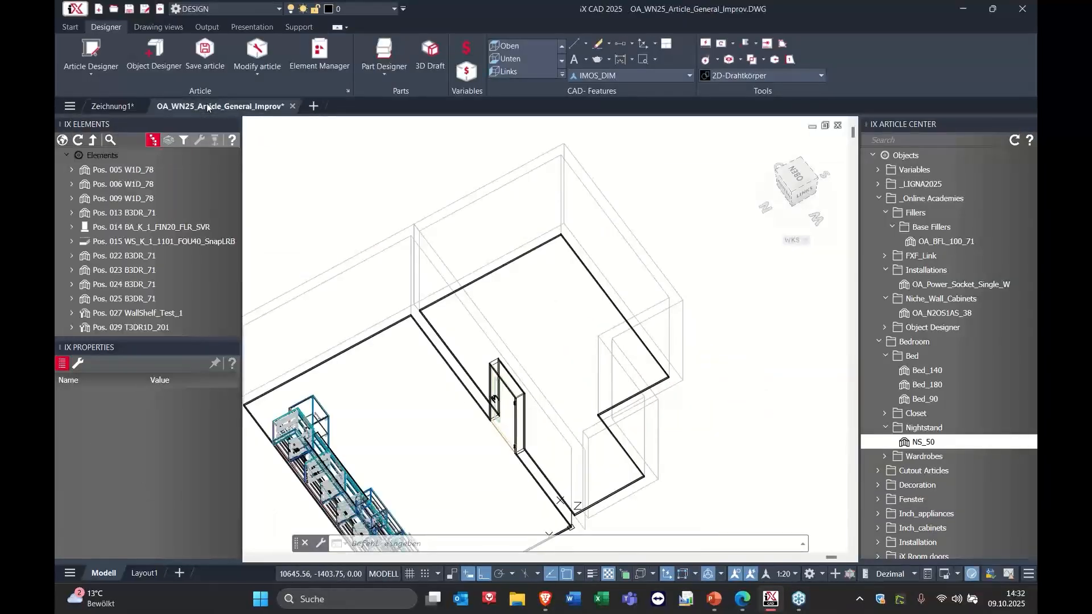
click(1014, 140)
shift+middle_drag(574, 327, 621, 303)
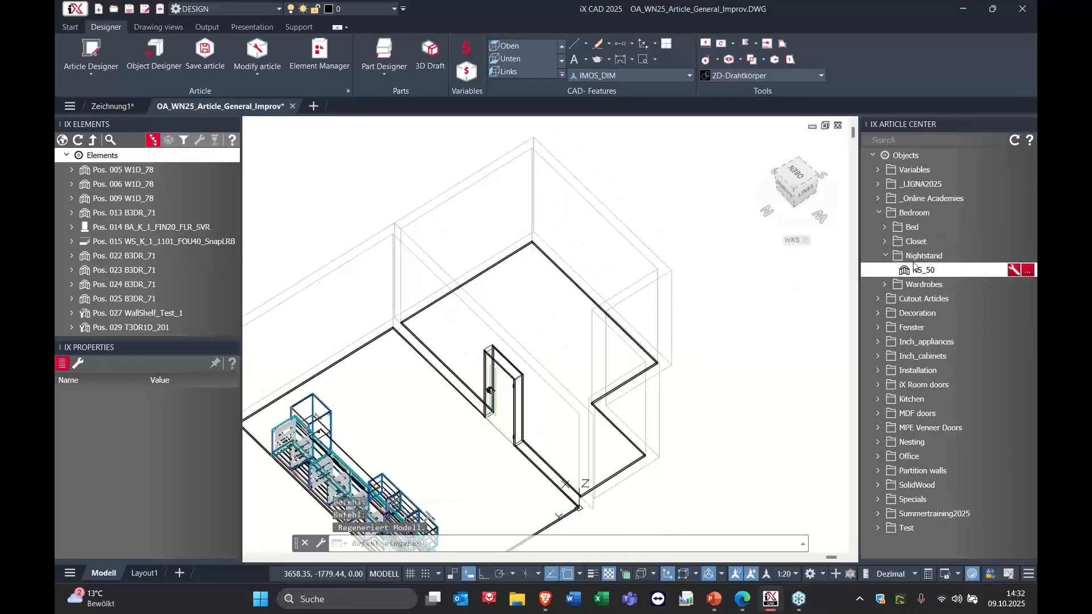
Step: Insert the article Bed_OA_NS from the FXF_Link folder under _Online Academies into the bedroom area of the room plan
click(879, 199)
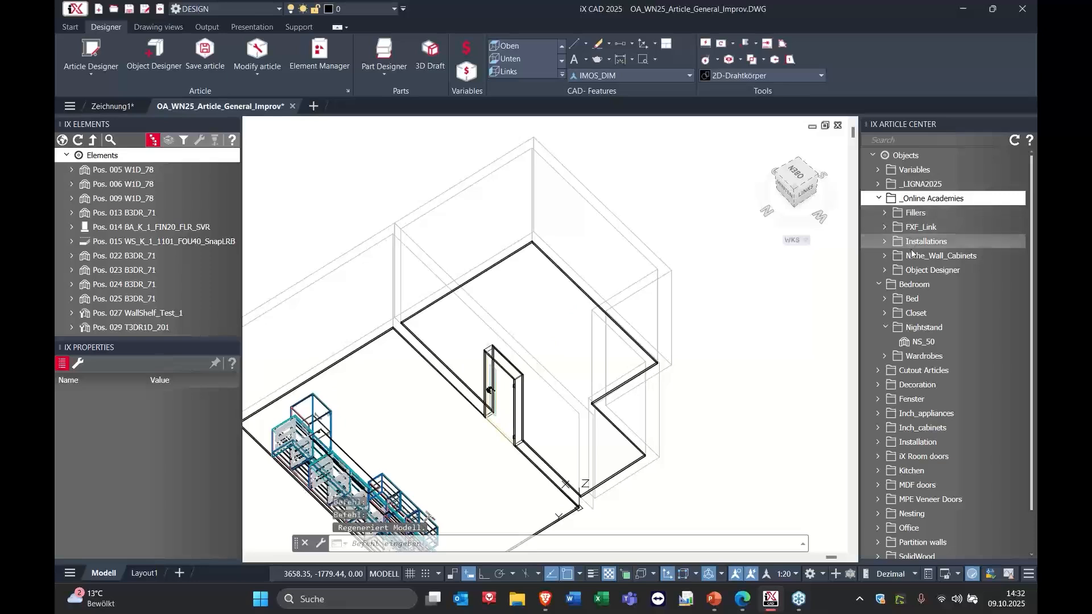
click(887, 227)
click(932, 256)
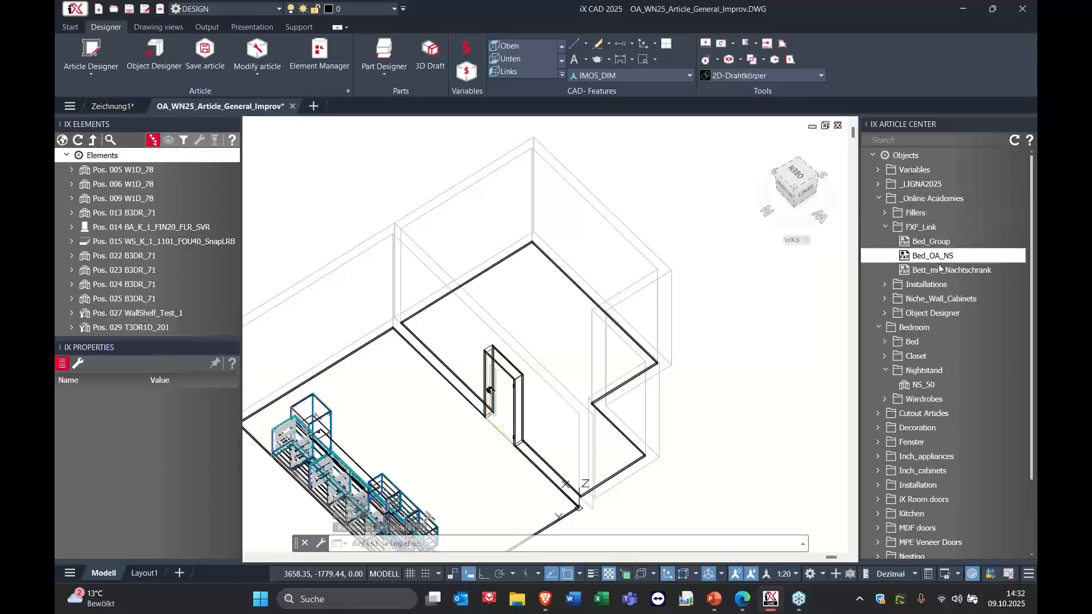
double_click(934, 256)
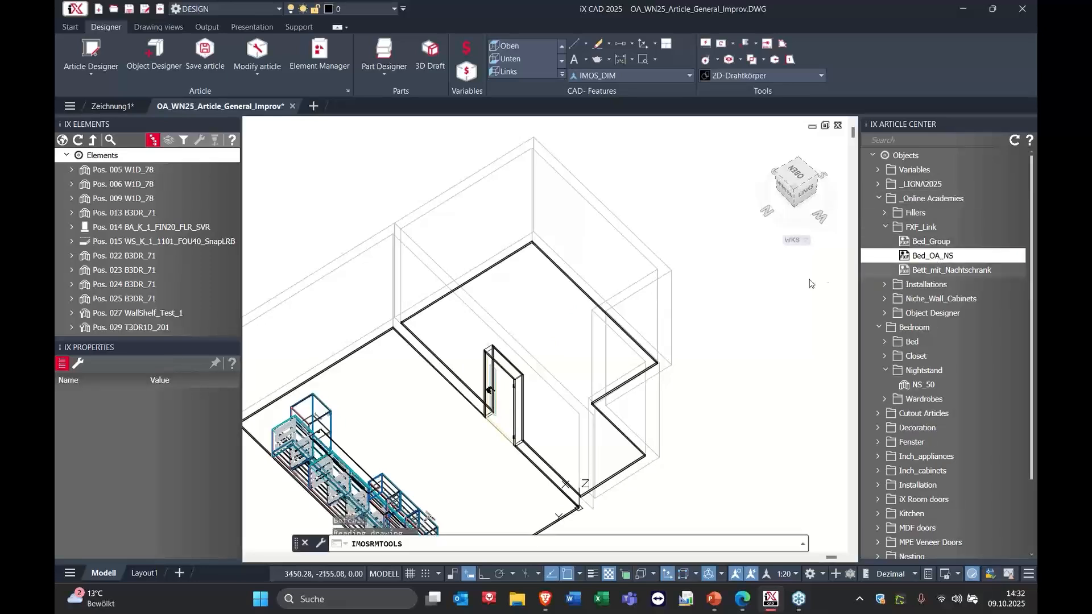
middle_drag(847, 256, 752, 267)
scroll(753, 271, up, 4)
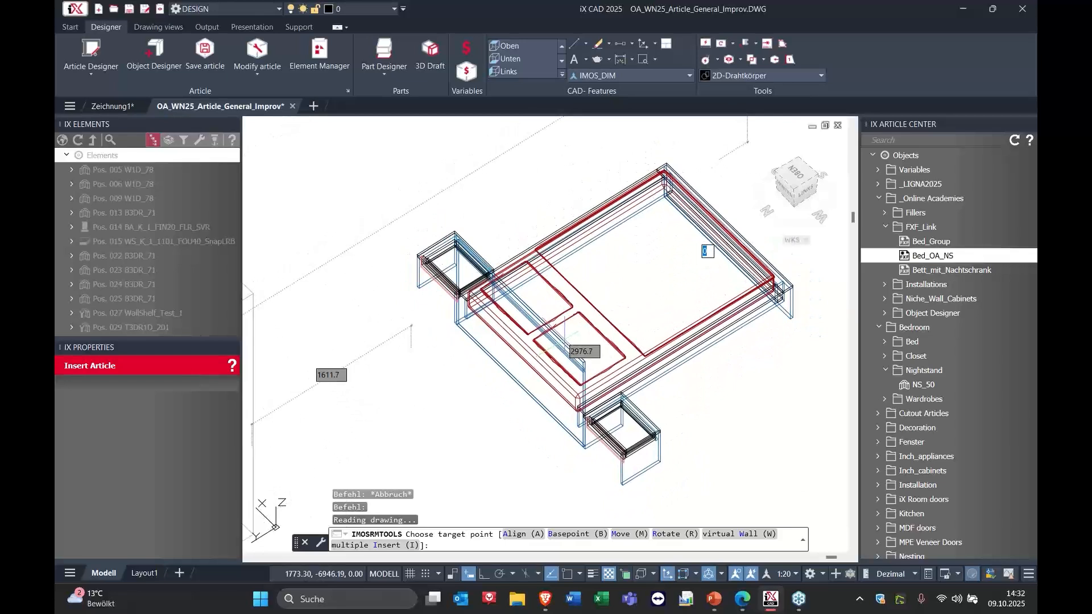
scroll(565, 338, down, 5)
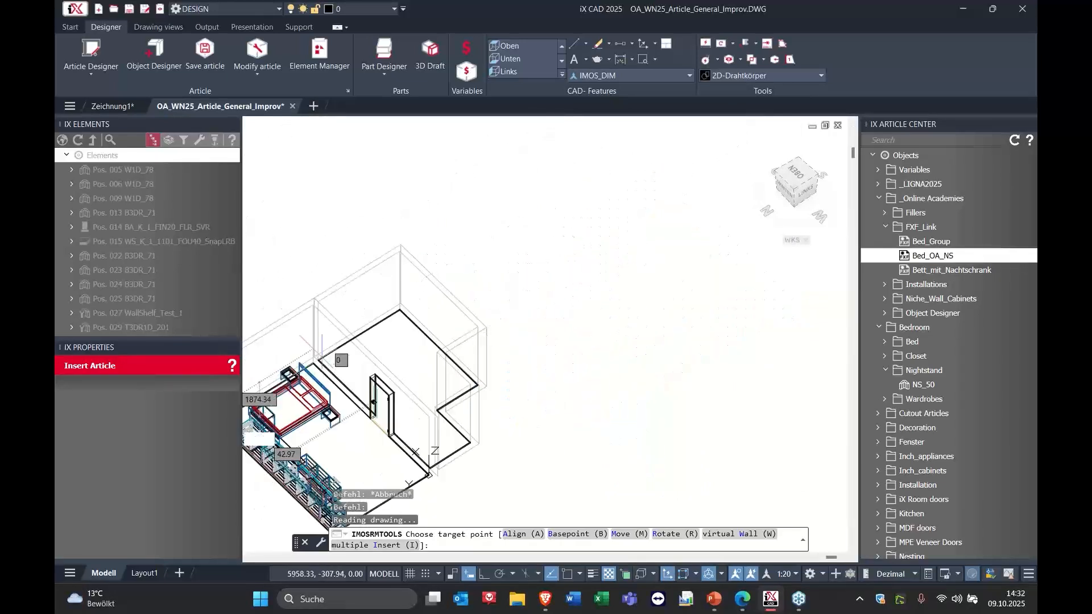
scroll(373, 402, up, 2)
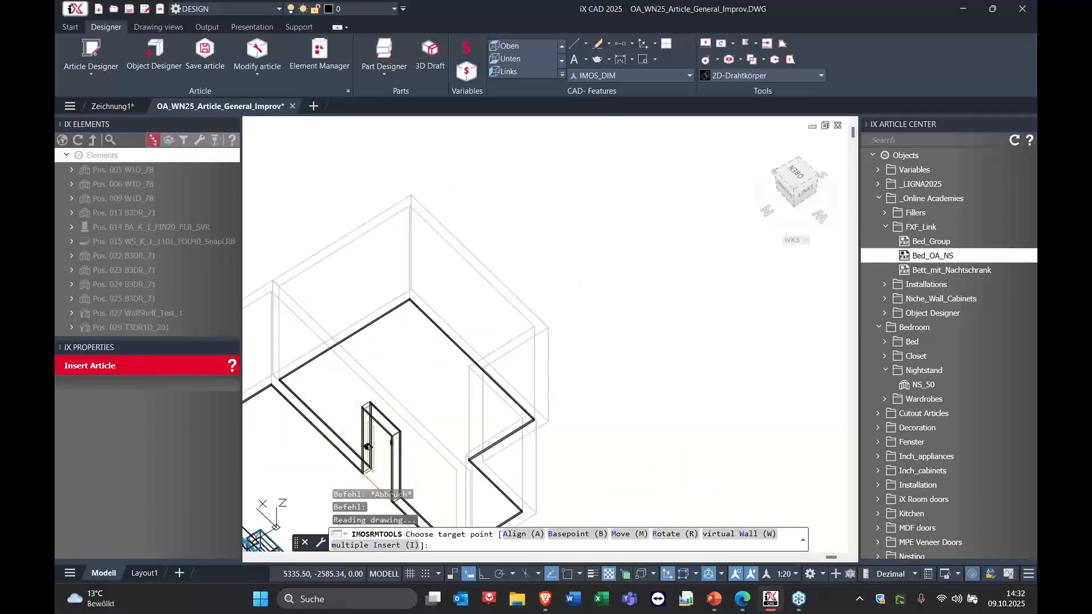
click(405, 347)
Step: Move the inserted bed, headboard and both nightstands together to a new target point at the bedroom's back wall
shift+middle_drag(463, 369, 429, 377)
scroll(337, 402, up, 5)
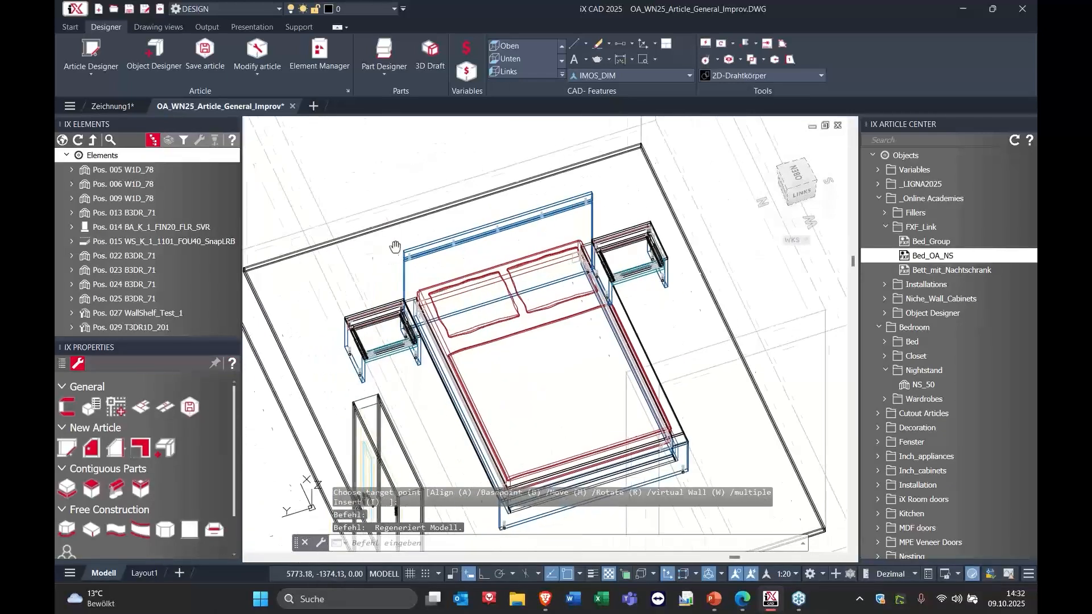
right_click(399, 230)
click(432, 307)
click(384, 314)
click(421, 258)
click(644, 272)
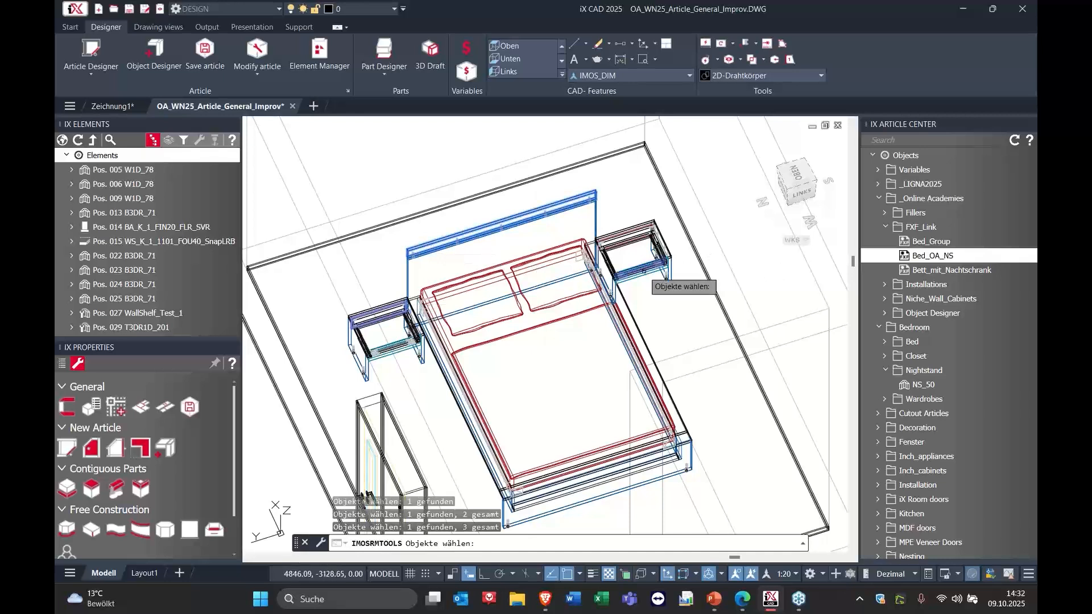
key(Return)
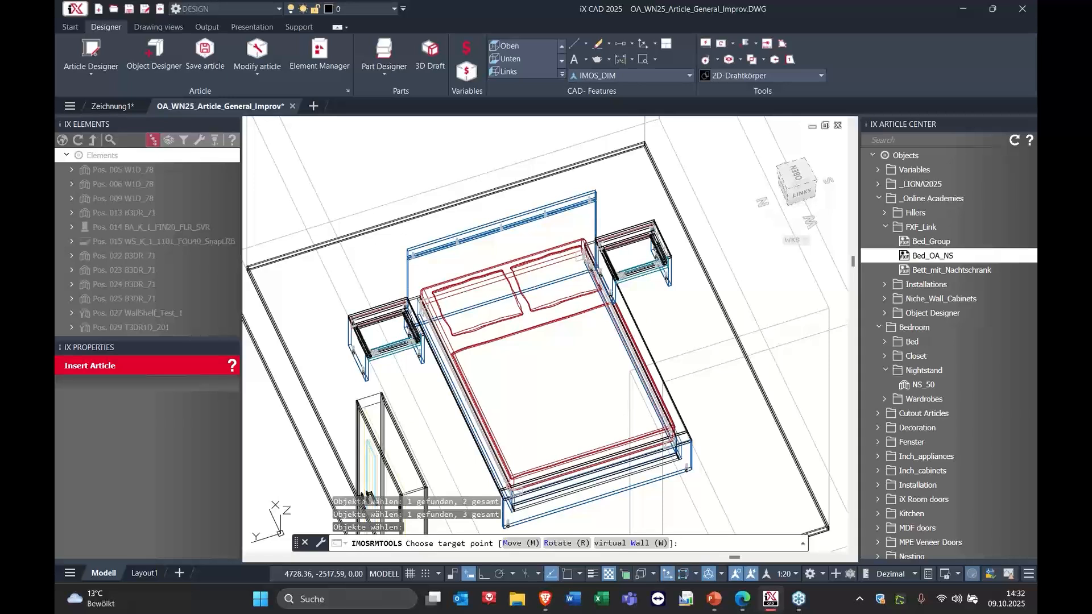
click(561, 276)
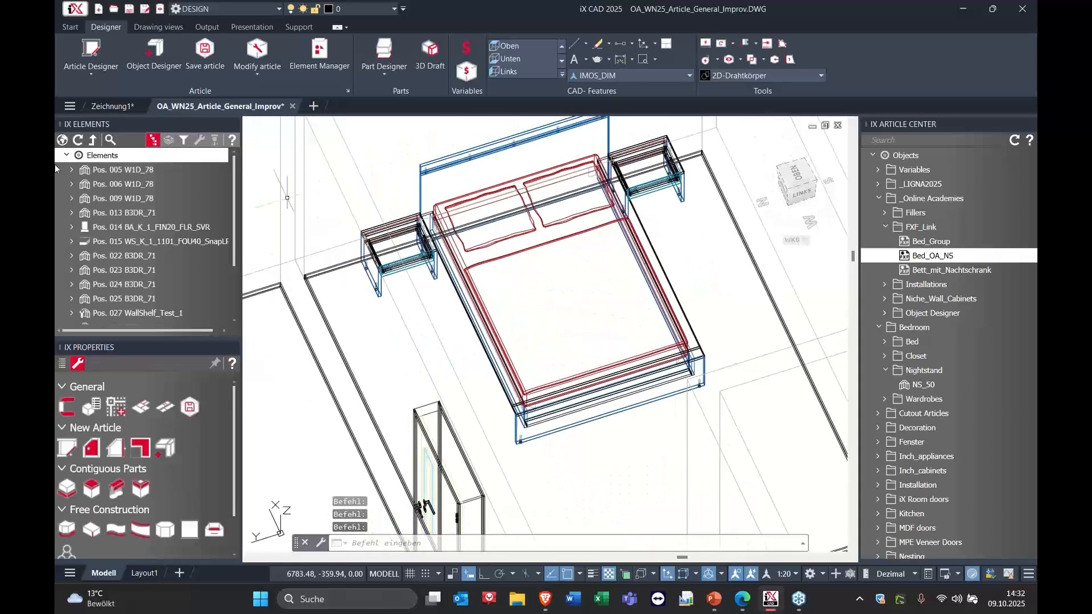
Step: Review the details and preview image of Bed_OA_NS in the Element Manager, and return to the drawing
middle_drag(622, 201, 571, 331)
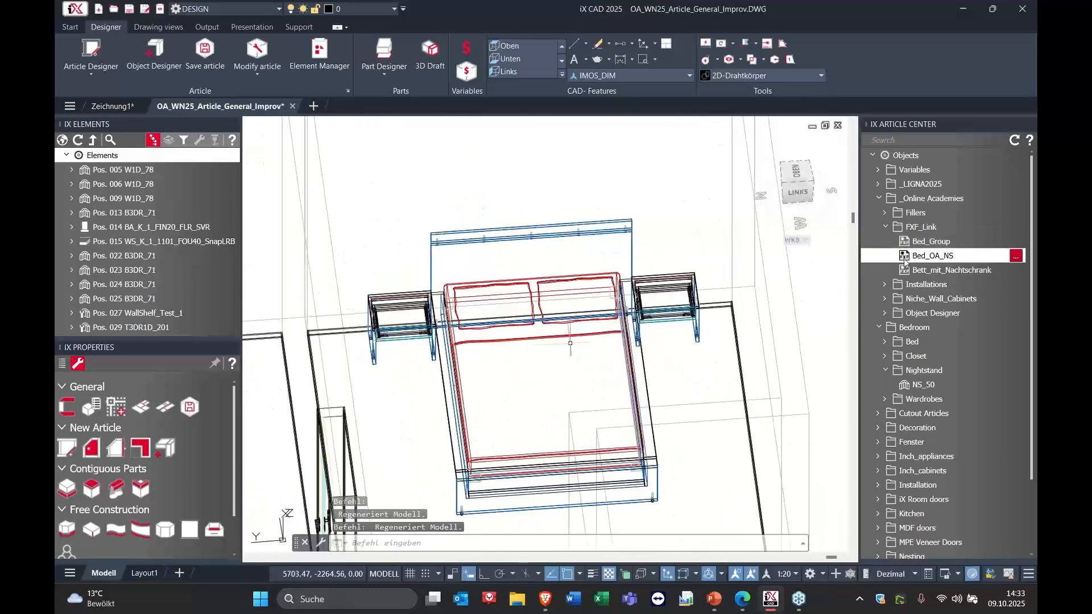
click(1015, 257)
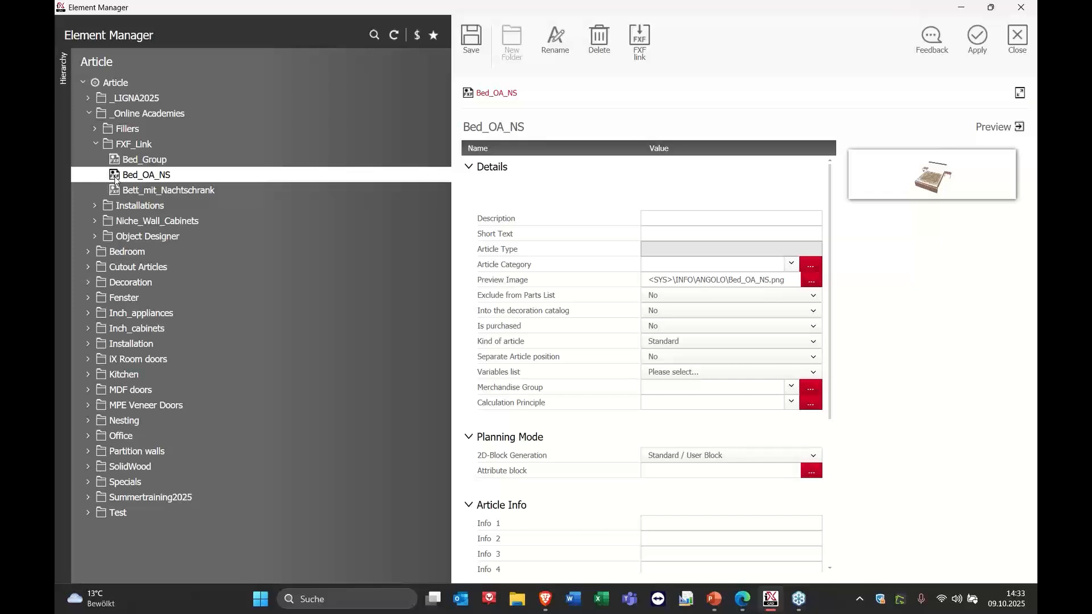
click(1018, 38)
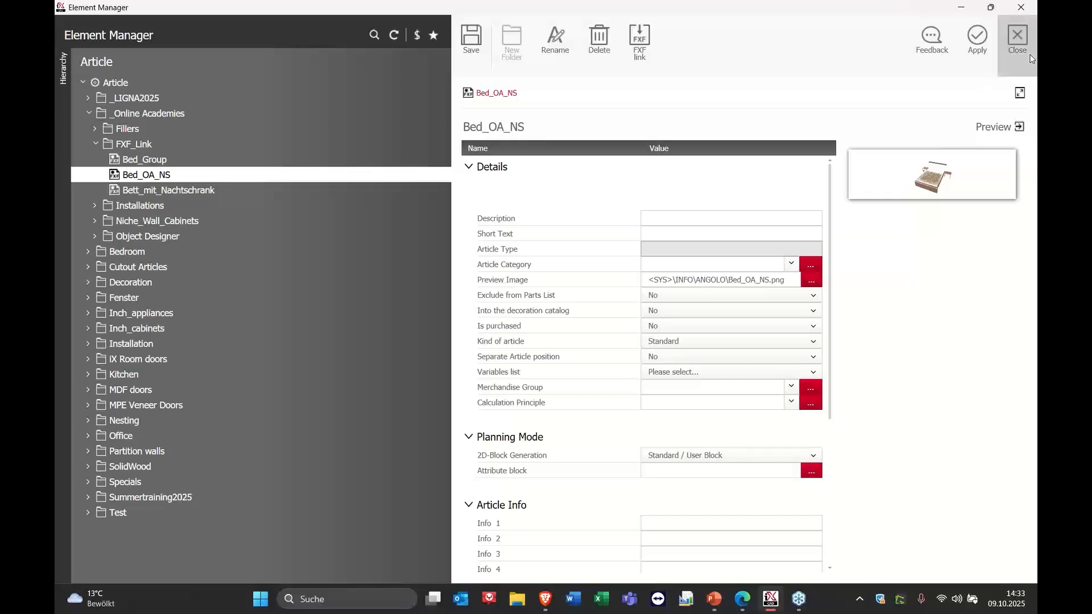
Step: Insert the article OD_U01_FIN from the Object Designer folder into the free area outside the room, in front of the kitchen row
scroll(559, 250, down, 5)
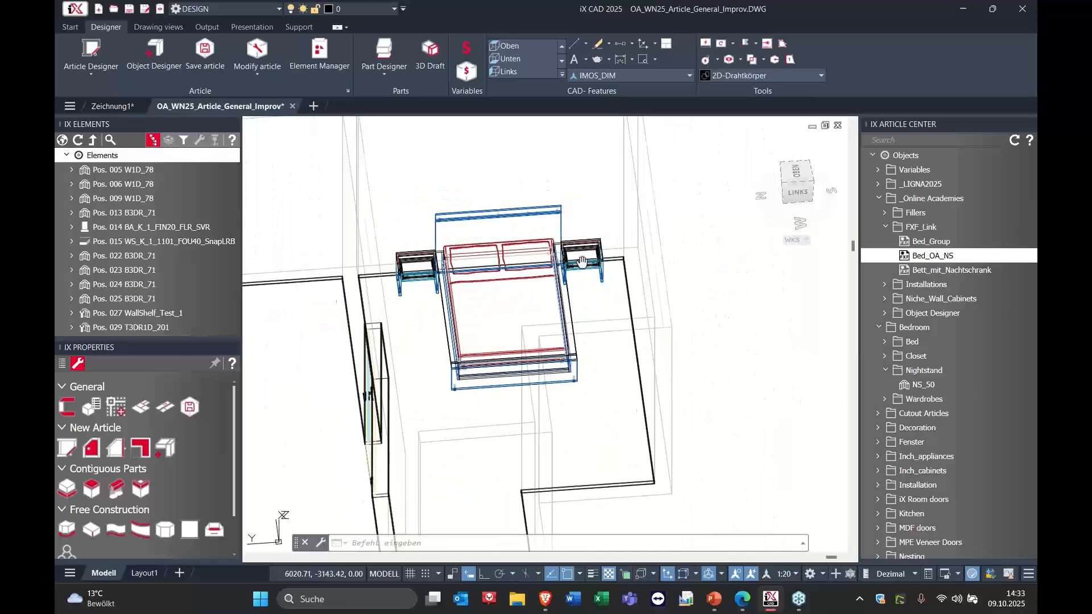
shift+middle_drag(558, 250, 640, 311)
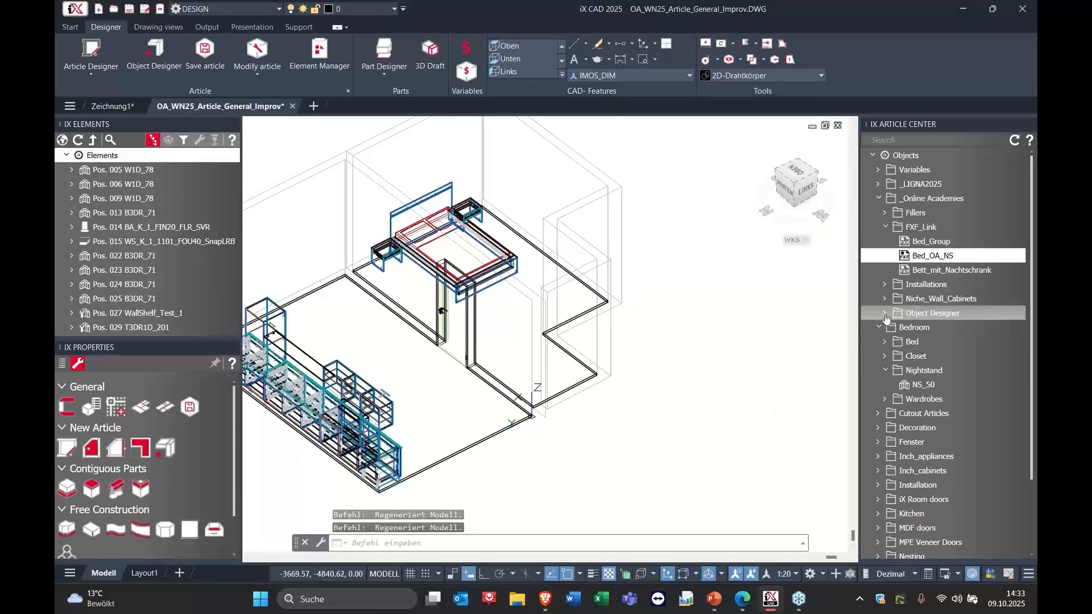
double_click(908, 314)
click(912, 331)
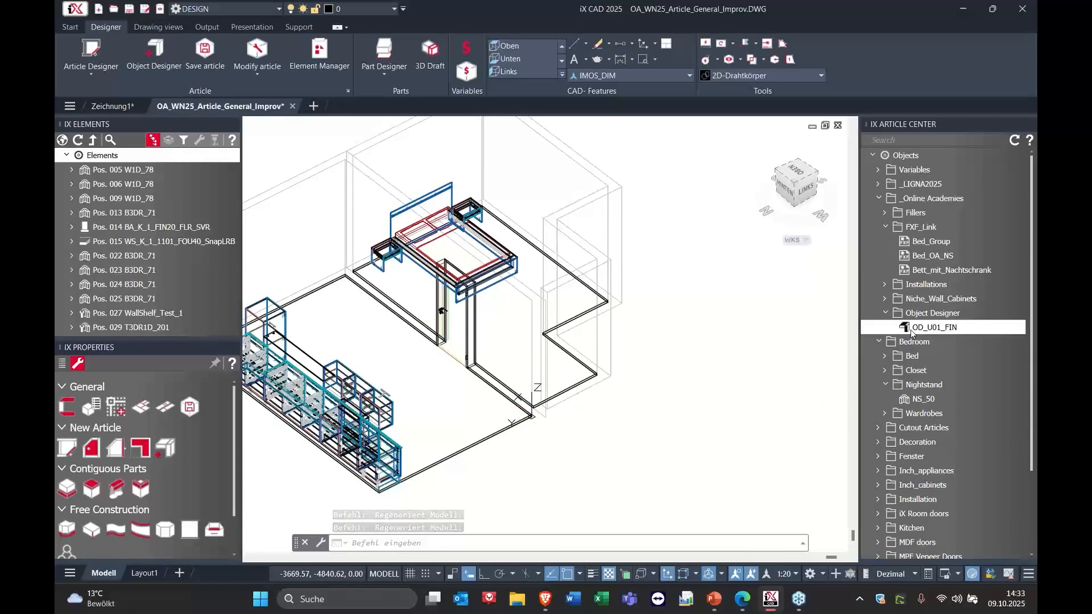
mouse_move(909, 332)
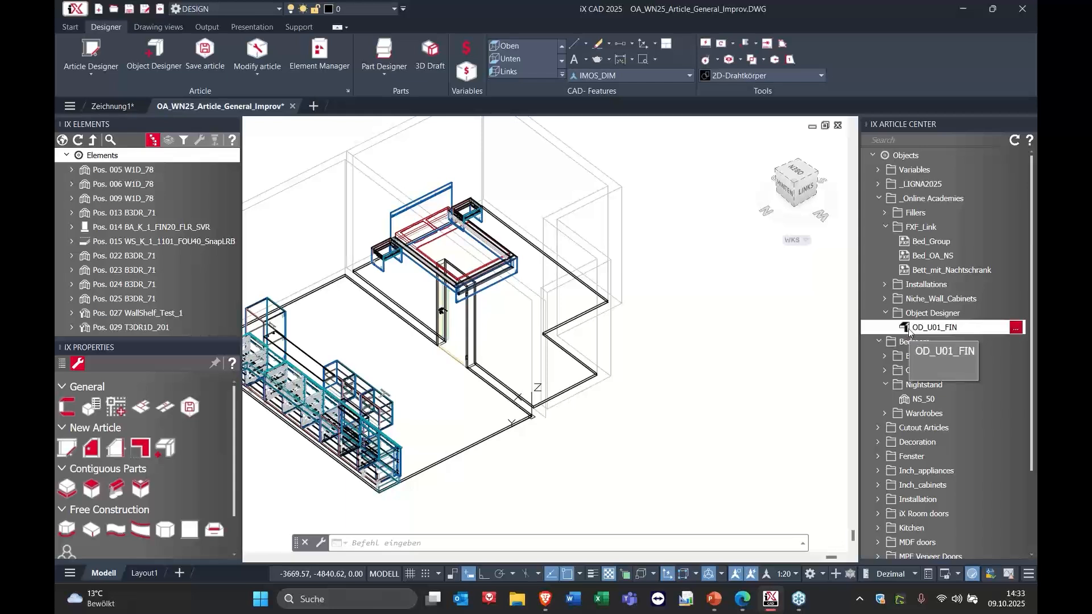
drag(908, 332, 826, 337)
scroll(765, 329, up, 5)
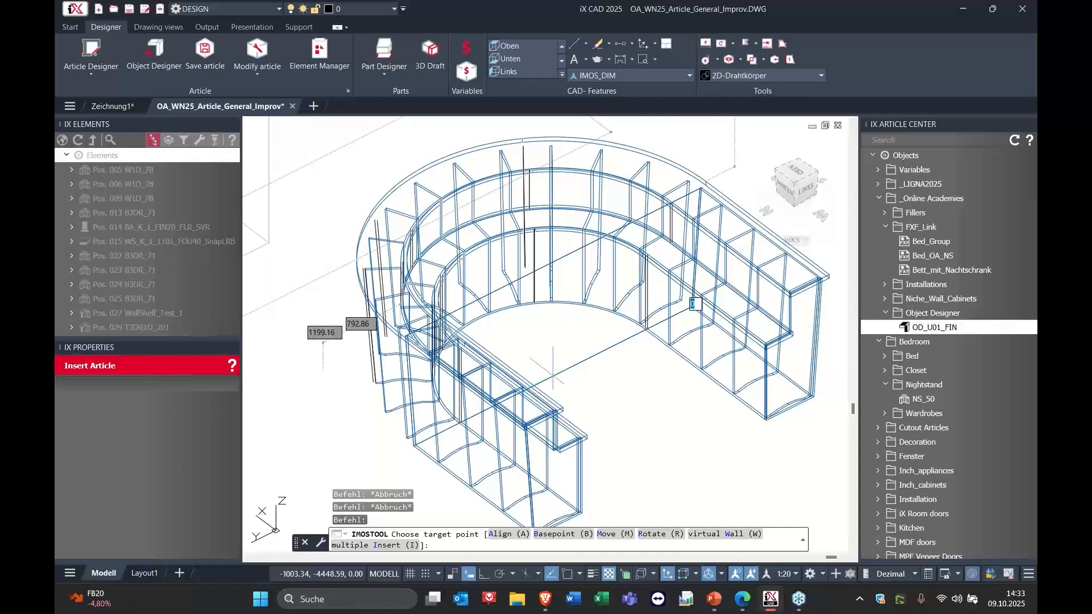
scroll(552, 370, down, 5)
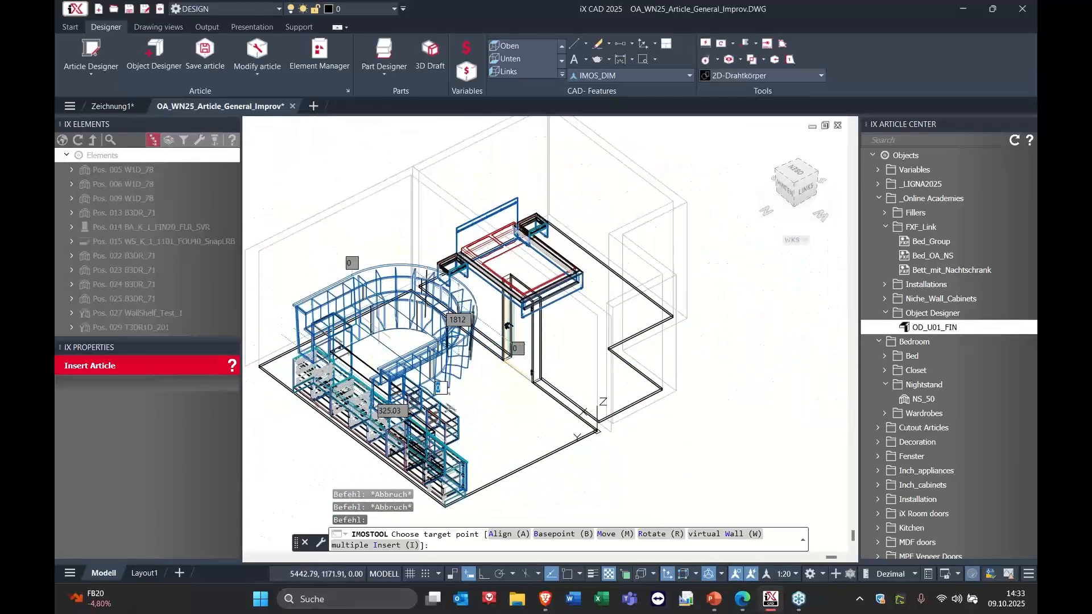
middle_drag(426, 344, 786, 125)
click(526, 258)
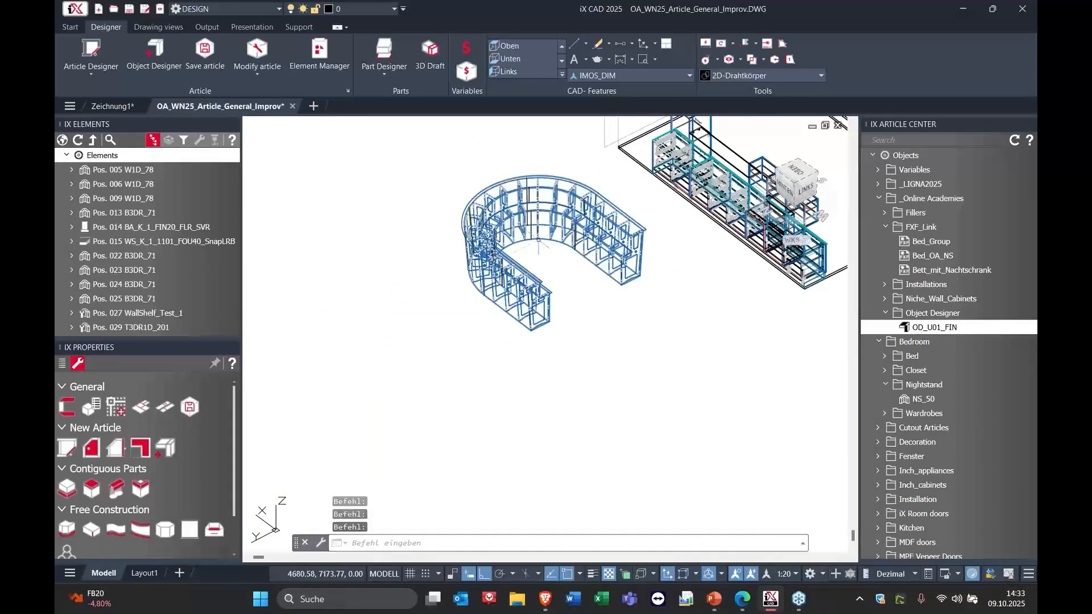
Step: Select the inserted OD_U01_FIN counter among the drawing's elements and open it for editing in the Object Designer
scroll(136, 248, down, 3)
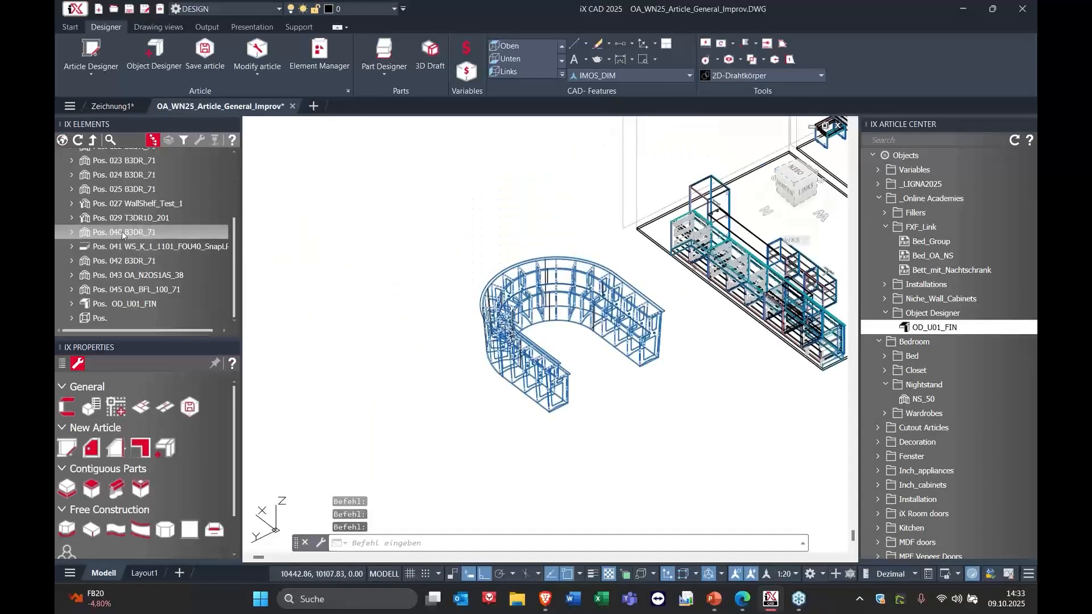
click(104, 315)
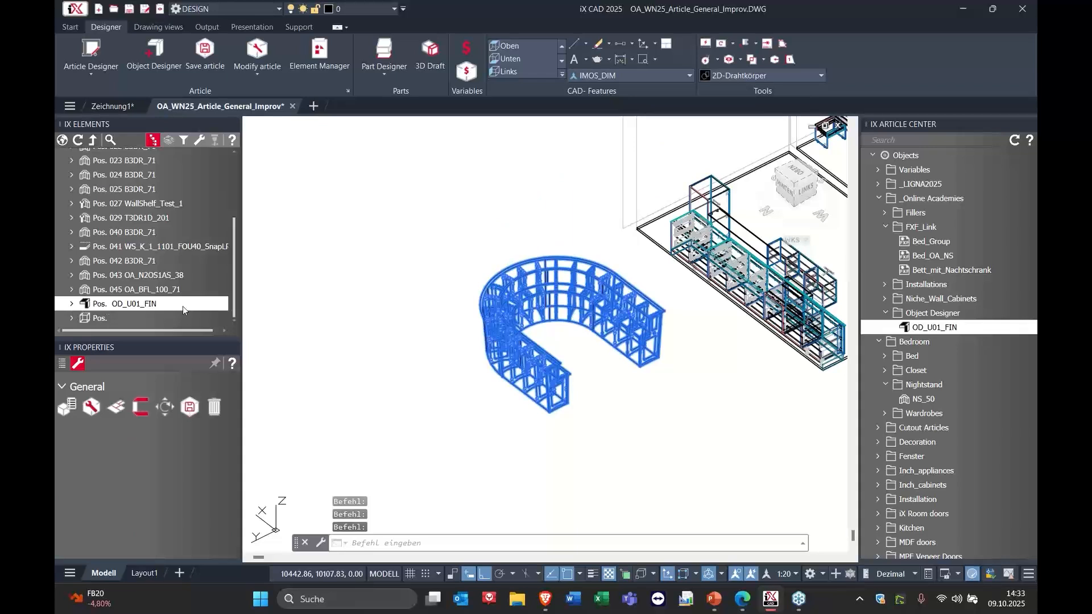
shift+middle_drag(560, 344, 520, 330)
scroll(552, 309, up, 2)
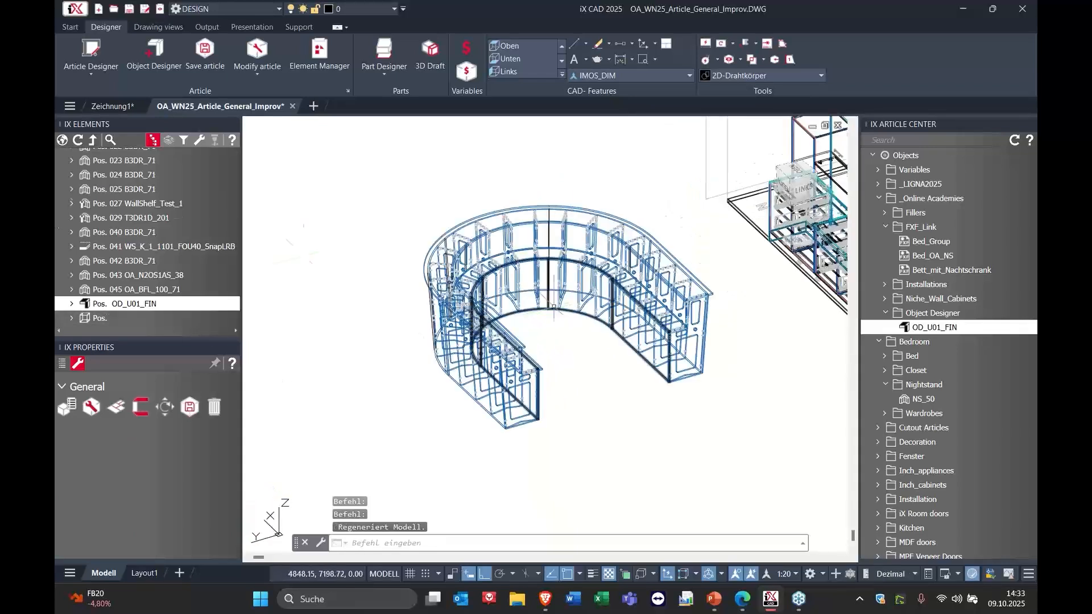
click(113, 301)
click(116, 316)
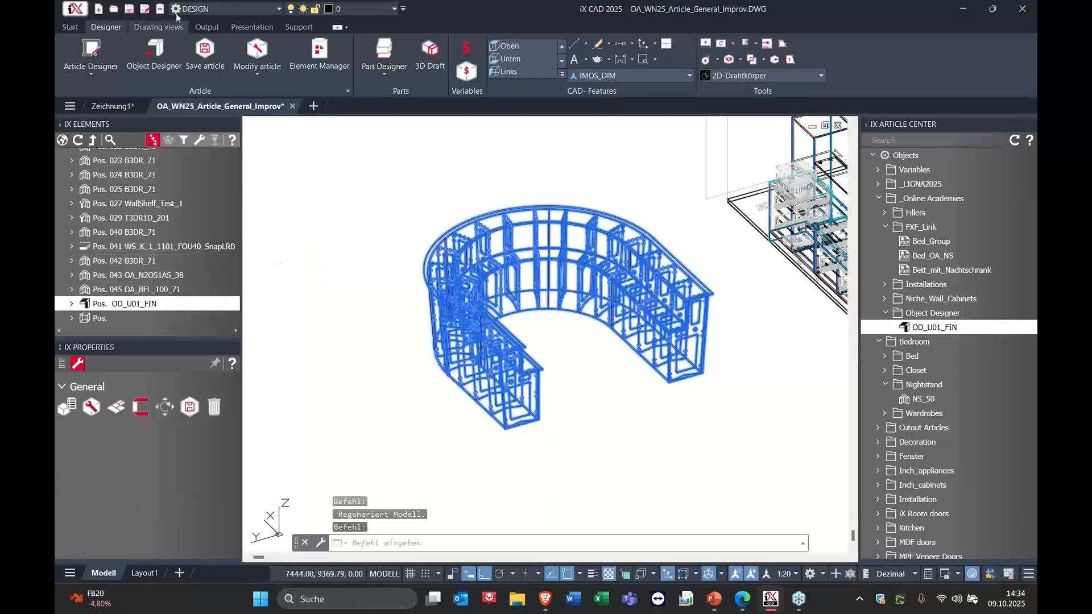
click(199, 140)
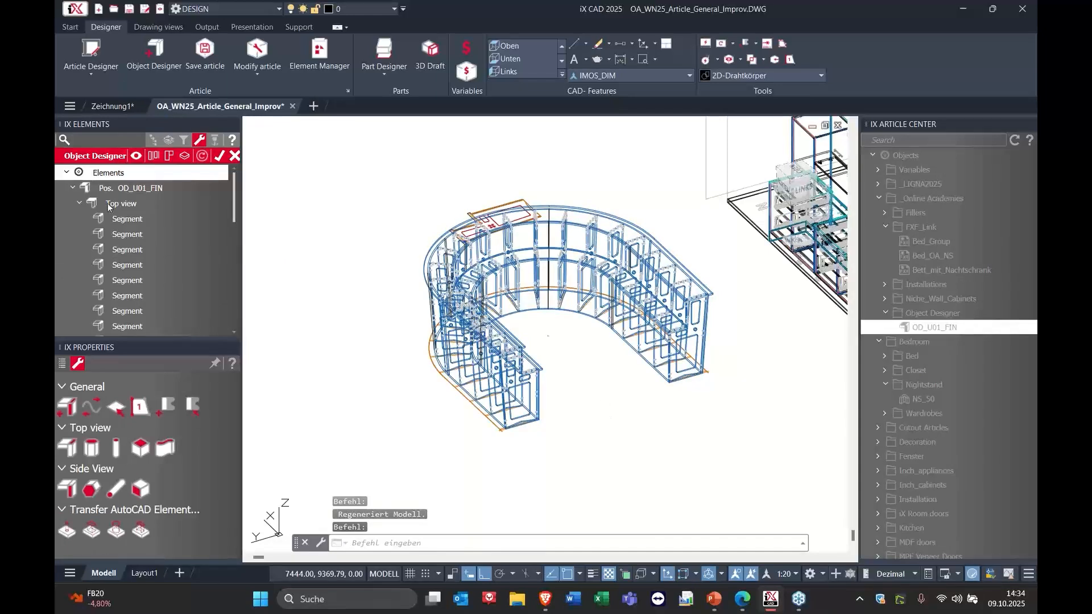
Step: Examine the curved counter's structure in the Object Designer, and finish the editing session
shift+middle_drag(535, 324, 602, 321)
scroll(602, 320, down, 2)
scroll(168, 262, down, 6)
scroll(168, 262, down, 1)
scroll(168, 259, up, 7)
click(220, 157)
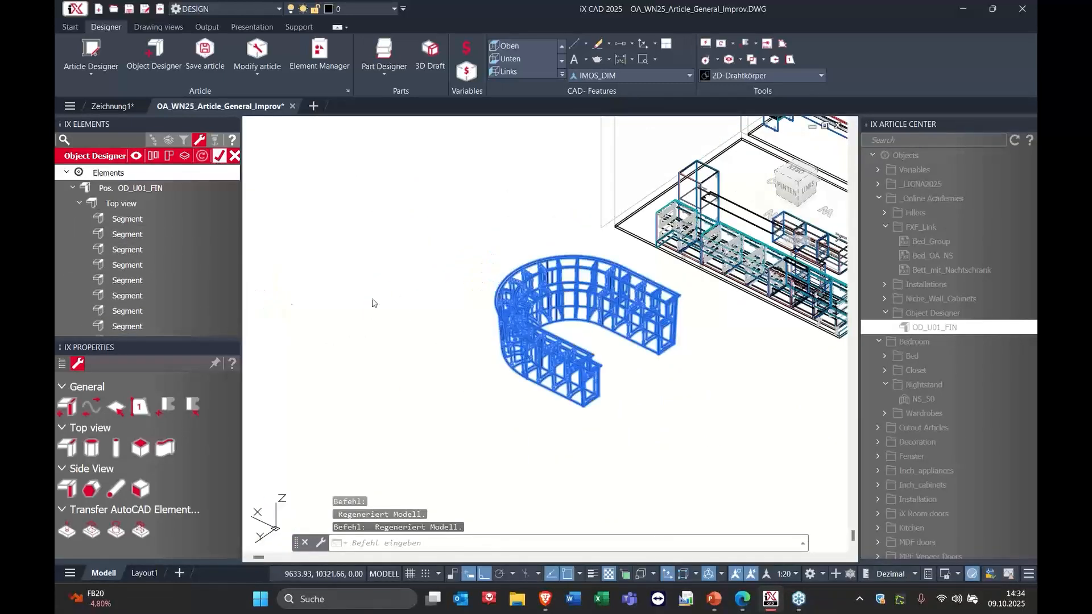
Step: Switch to the PowerPoint presentation on iX CAD article improvements
click(714, 599)
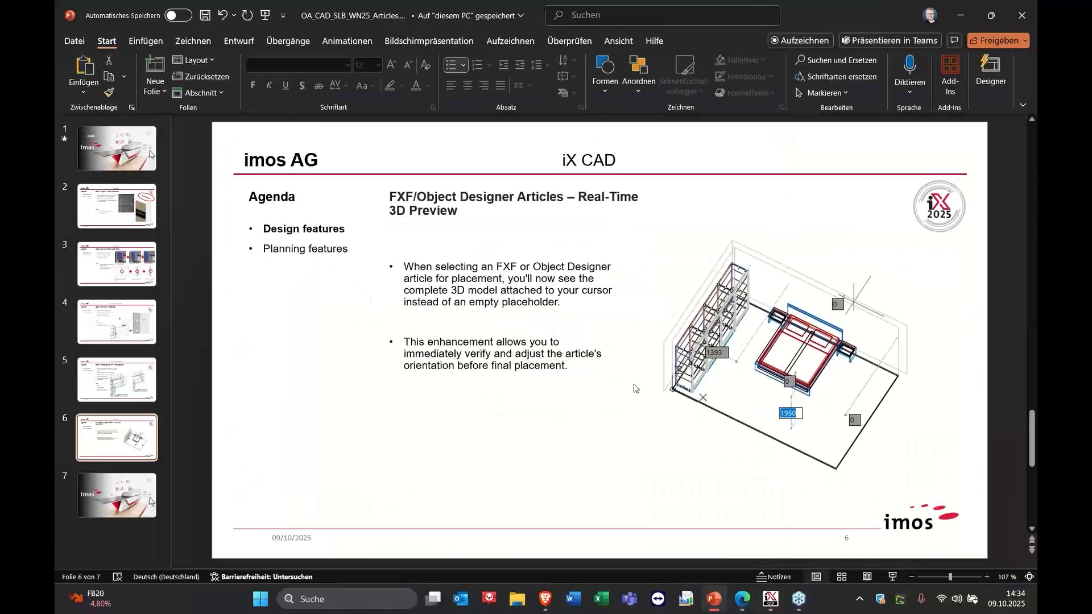